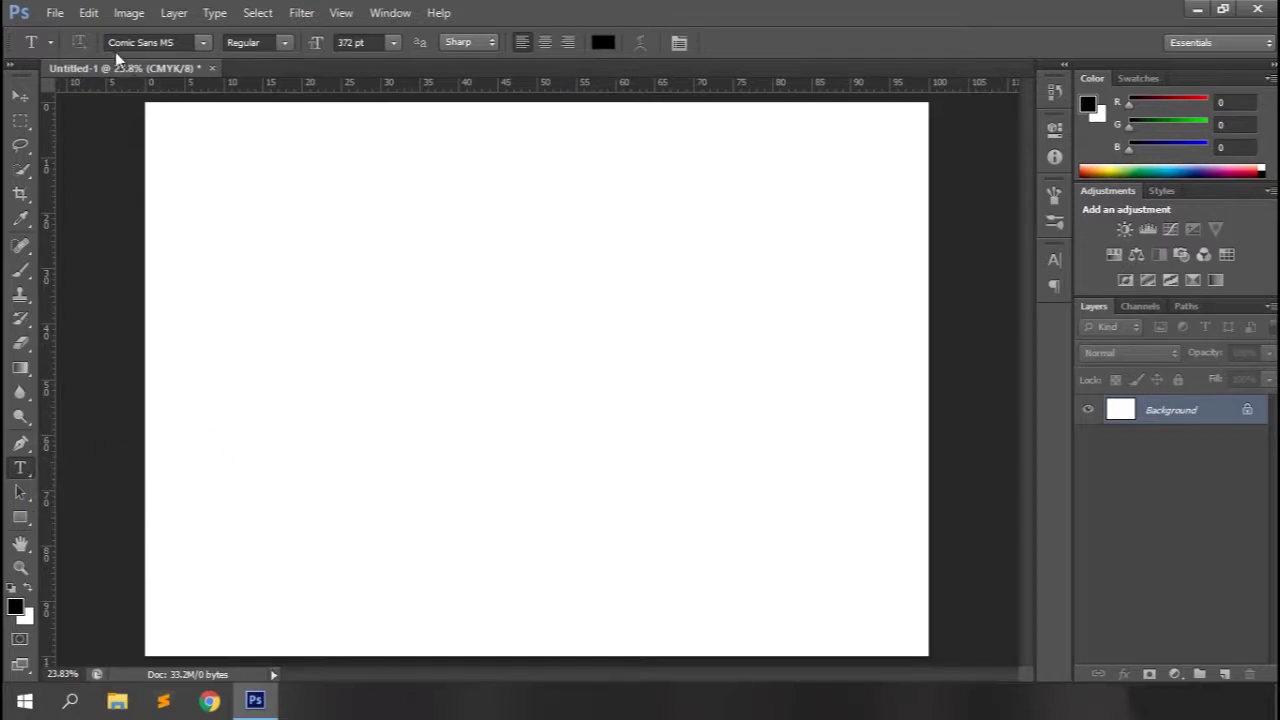
# Step: Browse the font list, set the type font to Arial, and check its available font styles
pyautogui.click(203, 42)
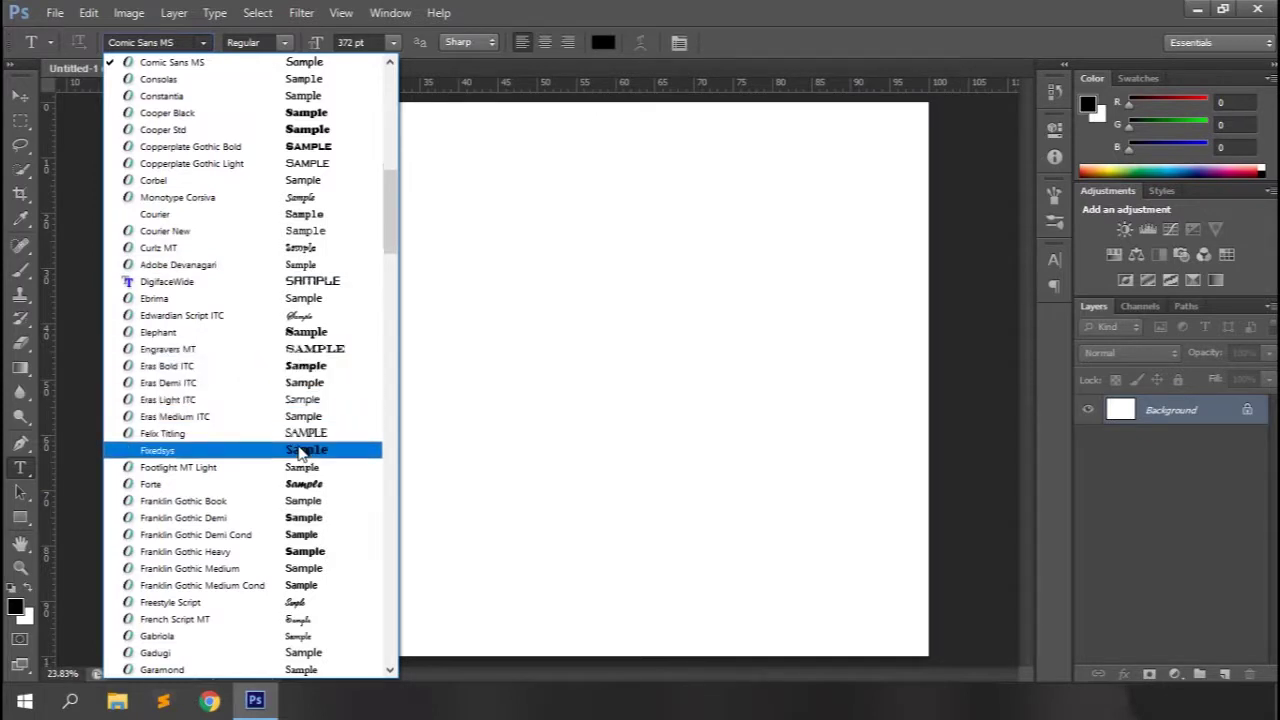
pyautogui.scroll(-10, 298, 450)
pyautogui.scroll(-6, 298, 453)
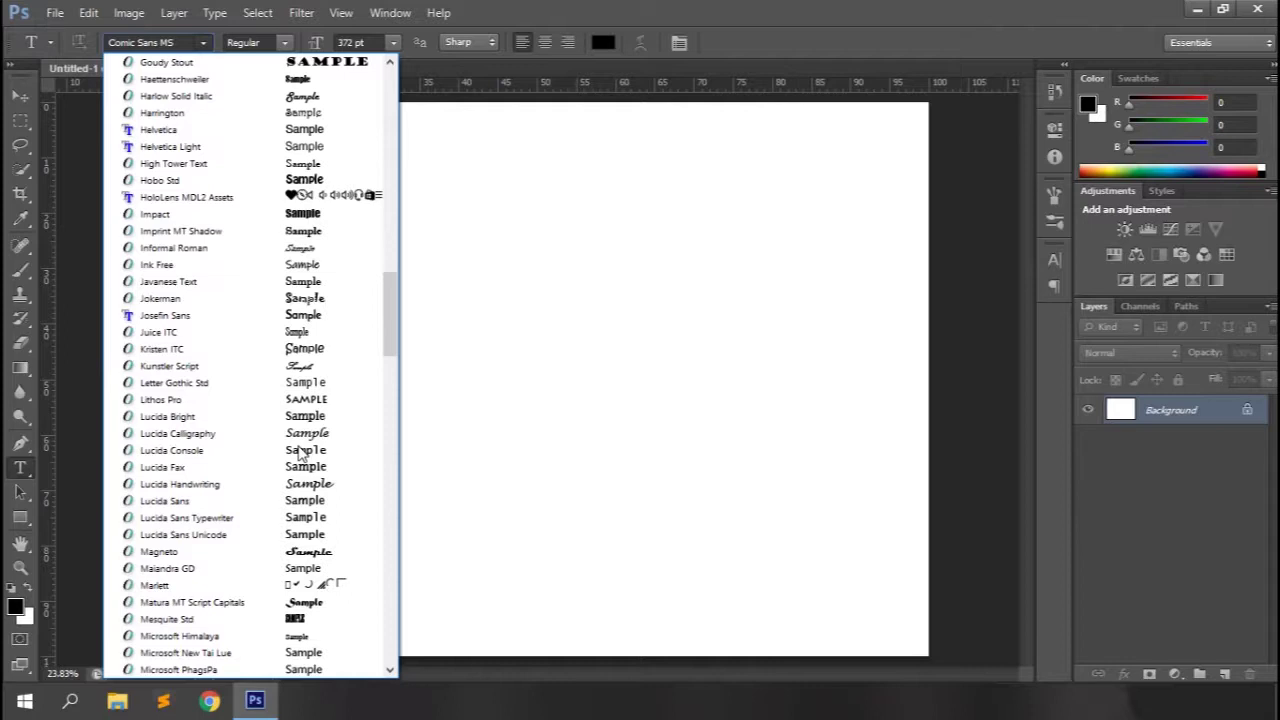
pyautogui.scroll(10, 298, 452)
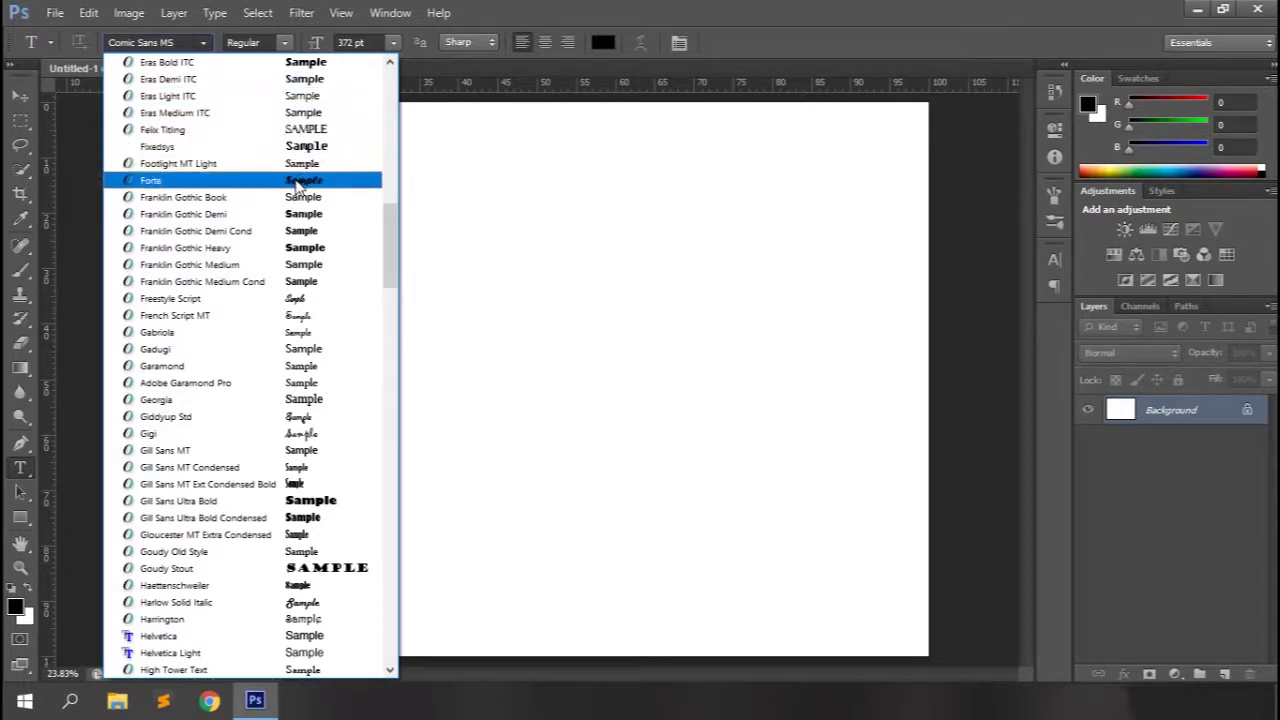
pyautogui.scroll(15, 296, 186)
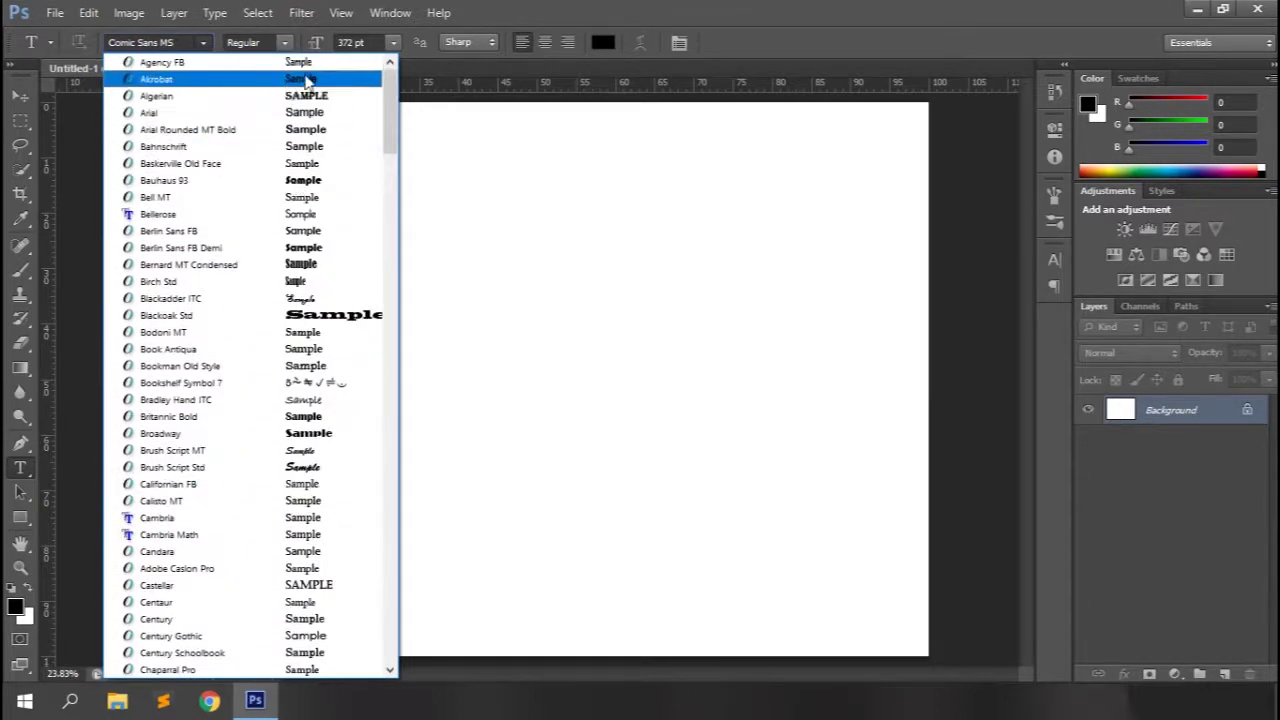
pyautogui.click(305, 113)
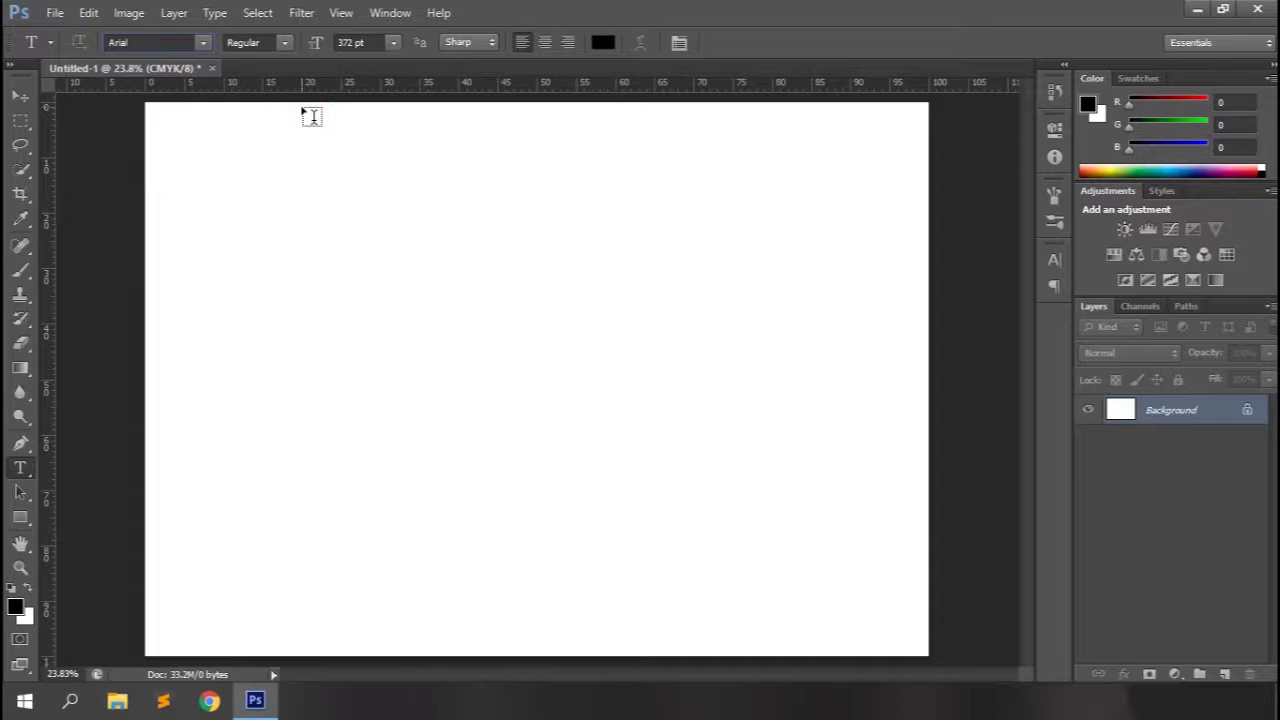
pyautogui.click(283, 43)
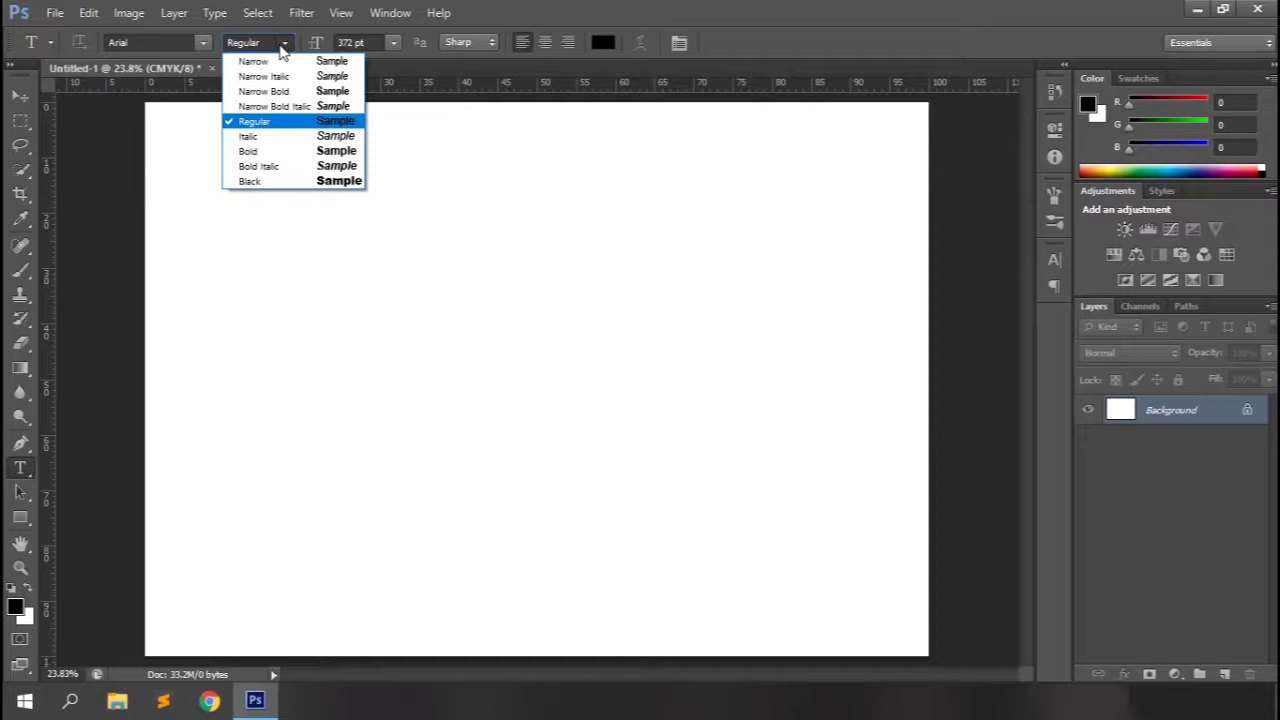
pyautogui.click(283, 43)
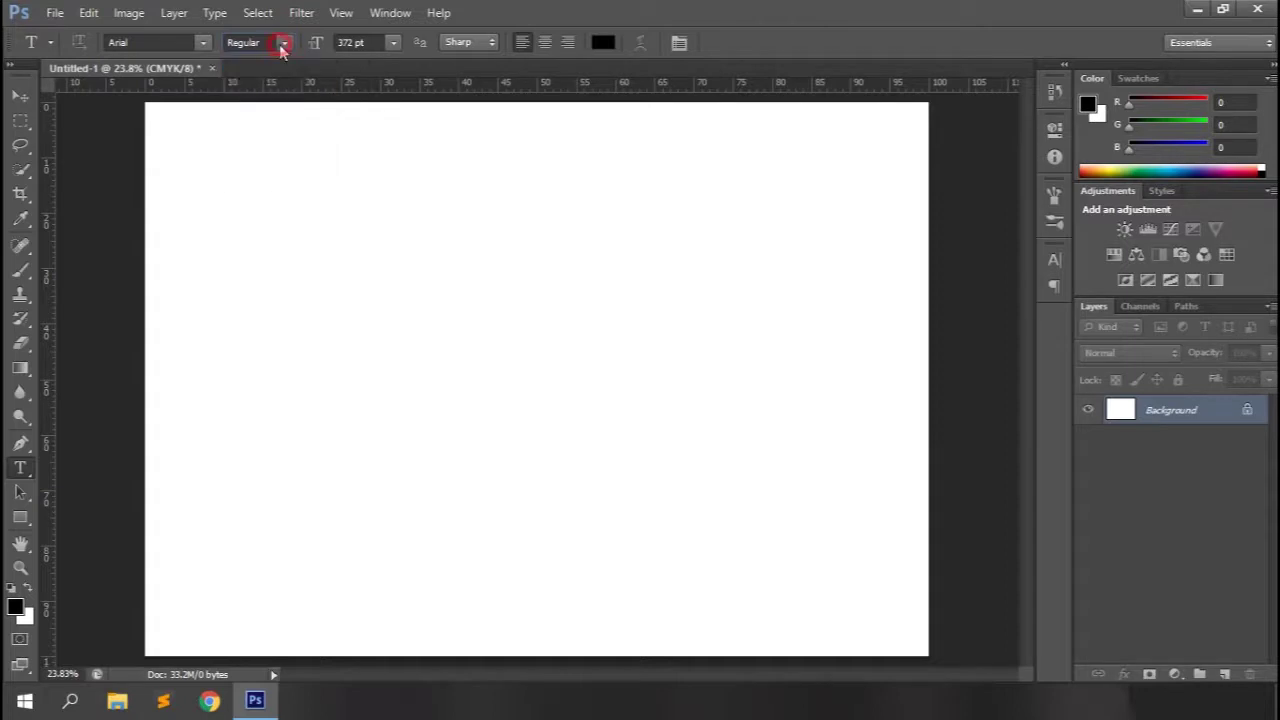
# Step: Try the fonts Bellerose and Calisto MT, settle on Cambria, and set the font size to 24 pt
pyautogui.click(204, 43)
pyautogui.click(170, 163)
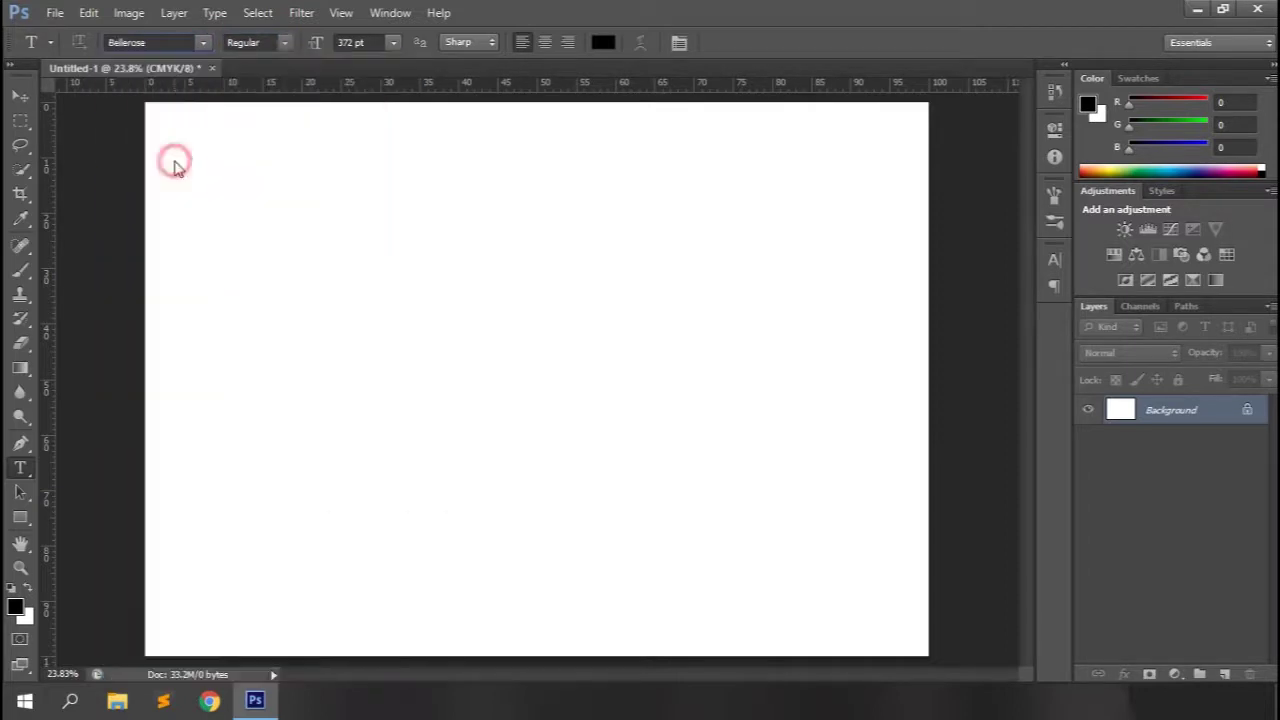
pyautogui.click(204, 43)
pyautogui.click(152, 364)
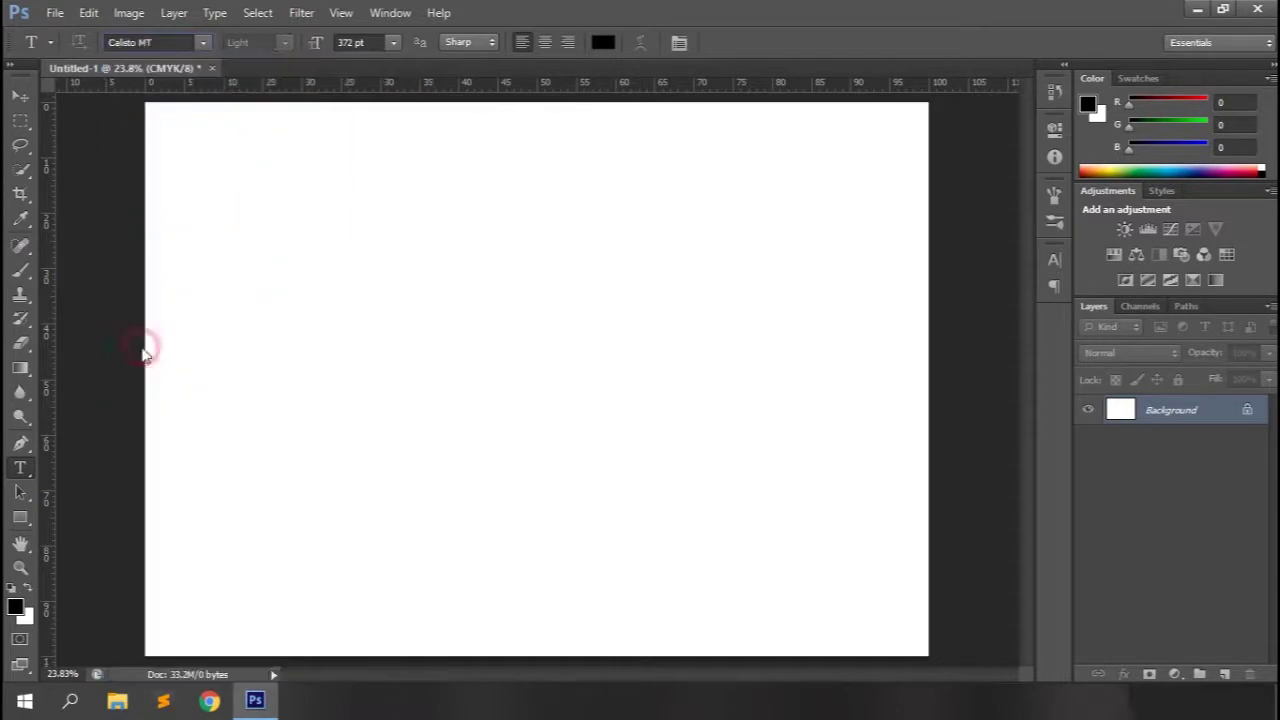
pyautogui.click(394, 43)
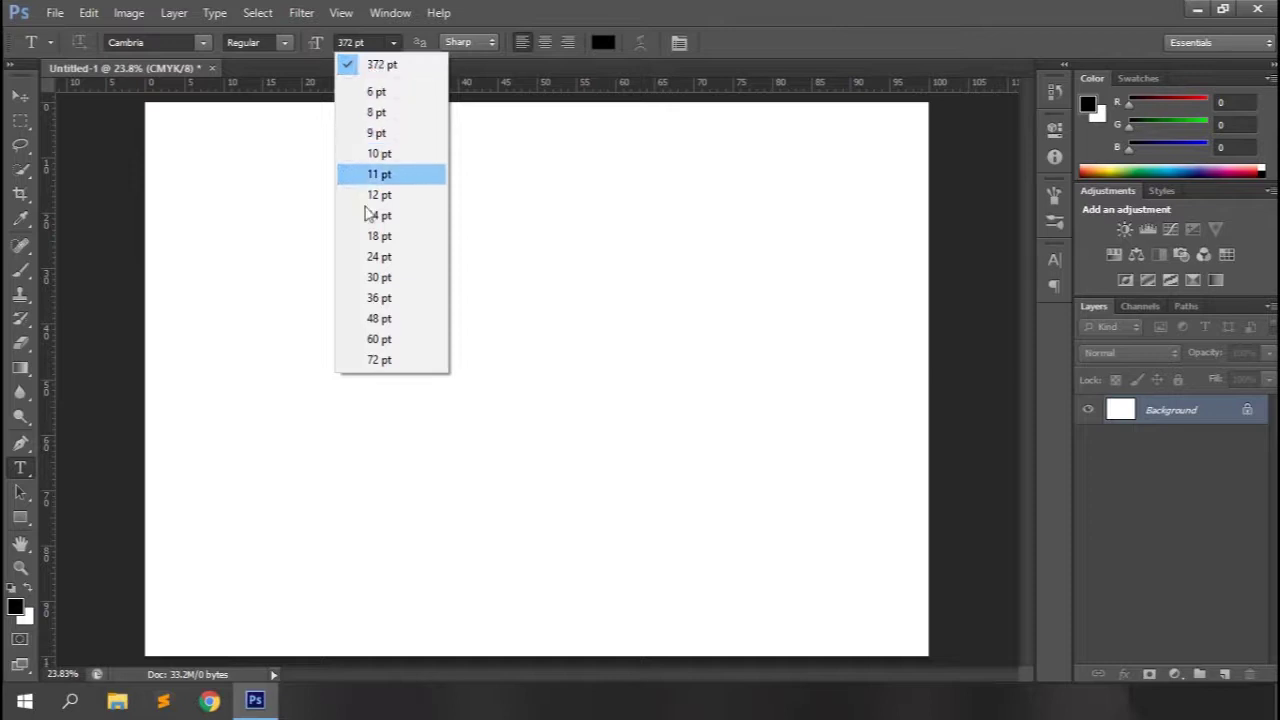
pyautogui.click(377, 257)
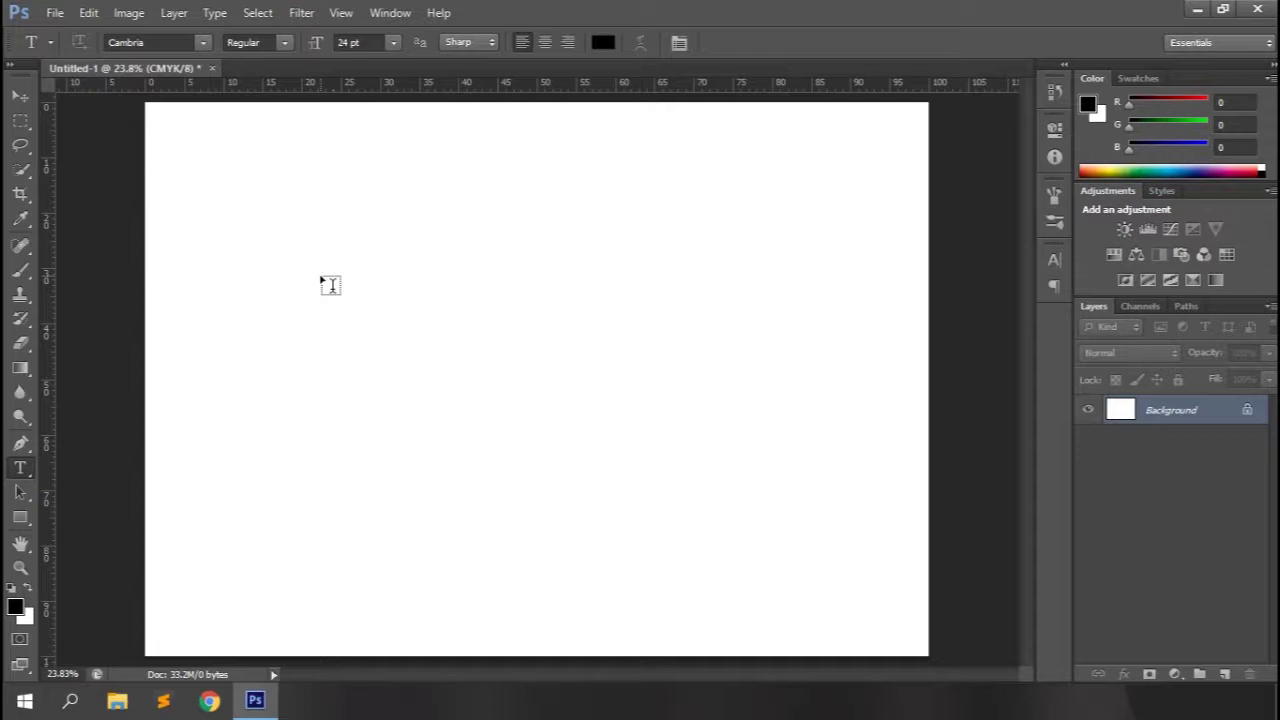
# Step: Add a point text layer reading "Webtrickshome" in the upper-left part of the canvas and commit it
pyautogui.click(320, 278)
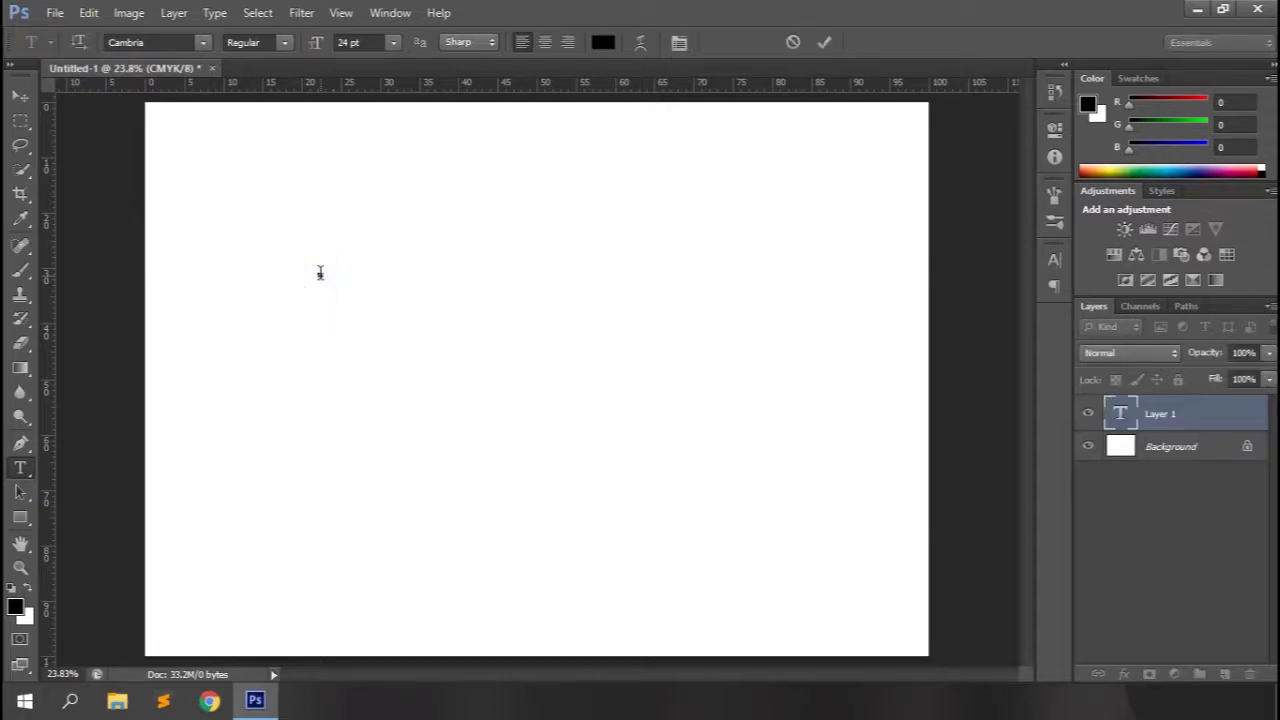
pyautogui.write('Webtrickshome')
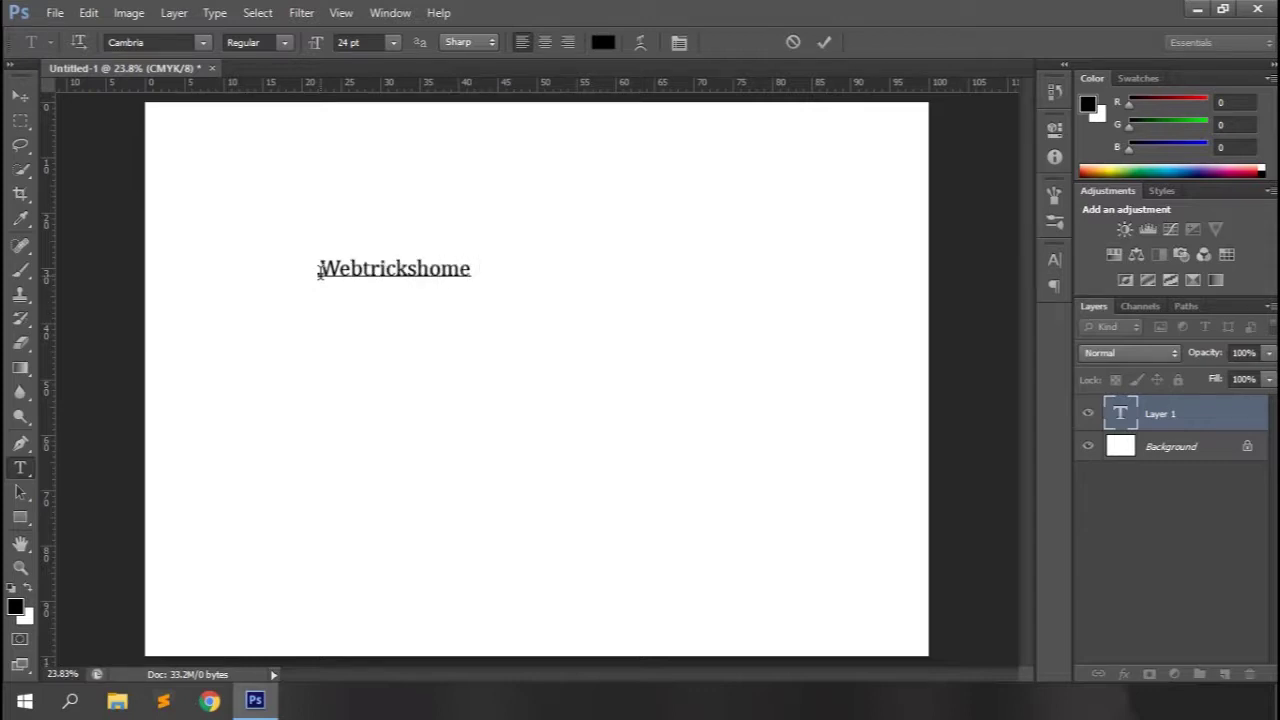
pyautogui.click(828, 40)
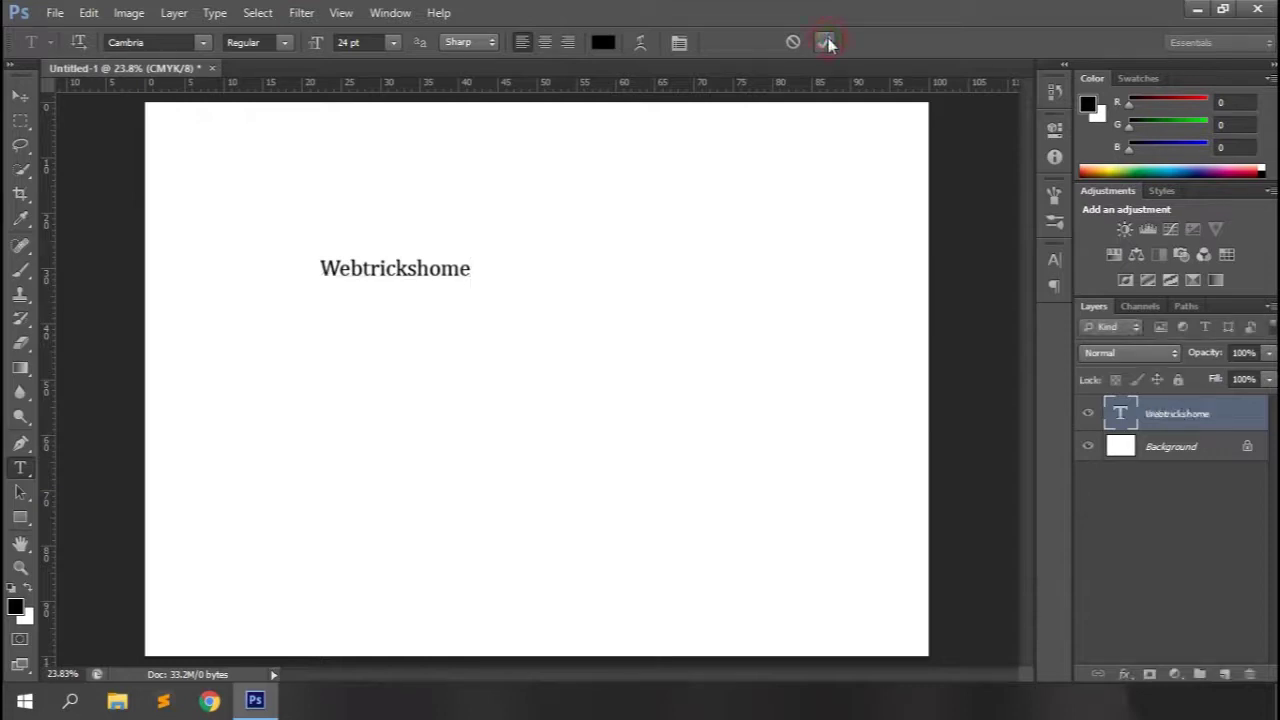
# Step: Preview the Webtrickshome text in Italic and Bold Italic, and return its font style to Regular
pyautogui.click(285, 42)
pyautogui.click(255, 76)
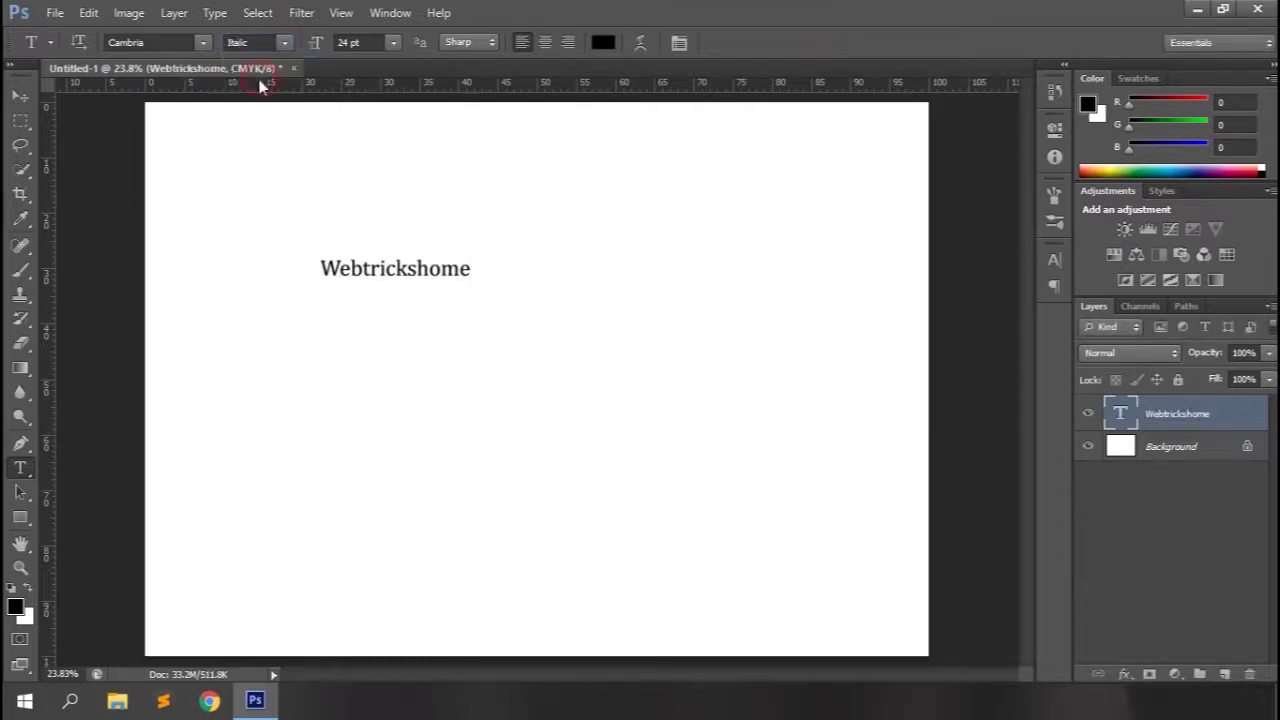
pyautogui.click(265, 42)
pyautogui.click(260, 106)
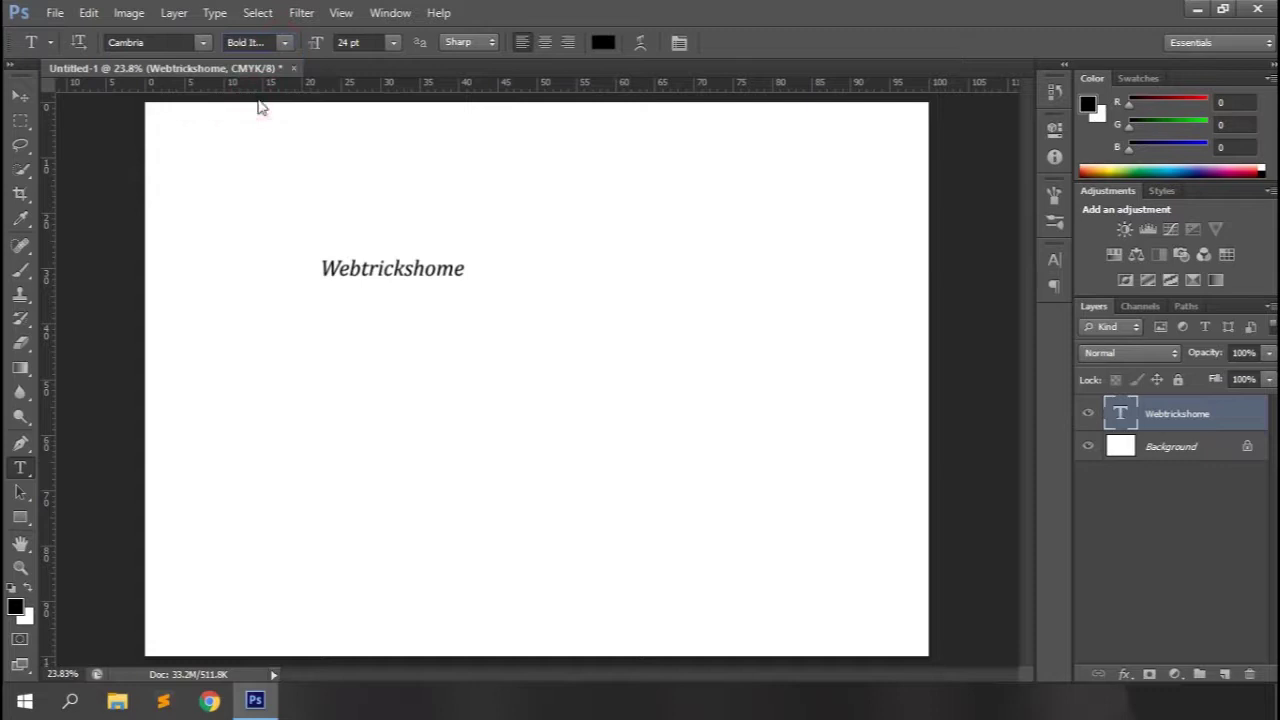
pyautogui.click(285, 42)
pyautogui.click(265, 62)
# Step: Increase the text size to 36 pt and enlarge the layer with Free Transform to about 78.76 pt
pyautogui.moveTo(318, 45); pyautogui.dragTo(283, 43)
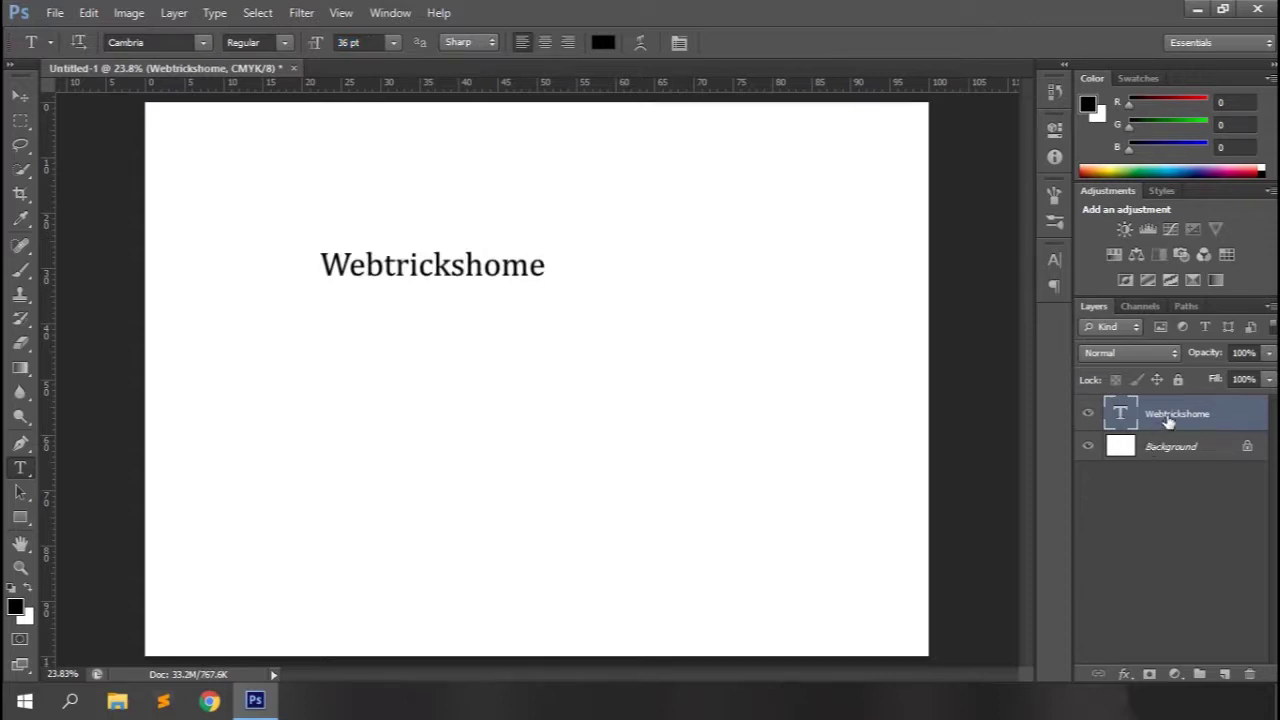
pyautogui.hotkey('ctrl', 't')
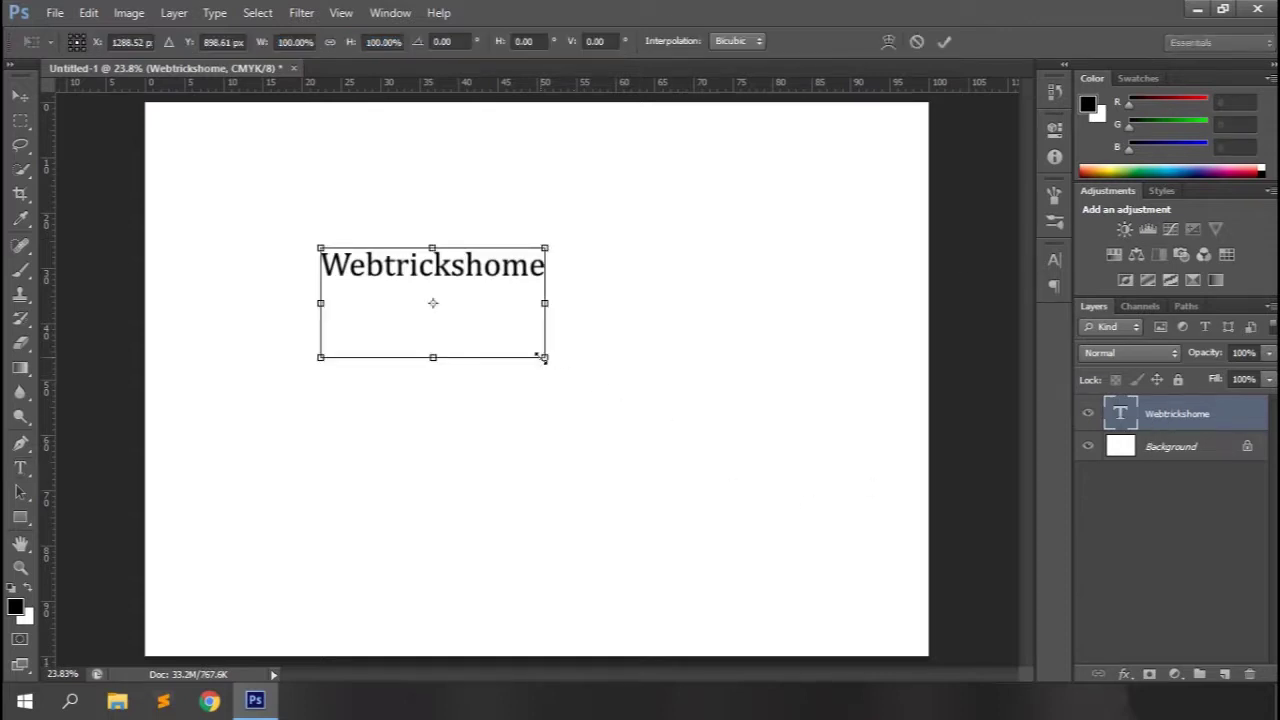
pyautogui.moveTo(562, 372); pyautogui.dragTo(769, 563)
pyautogui.click(945, 41)
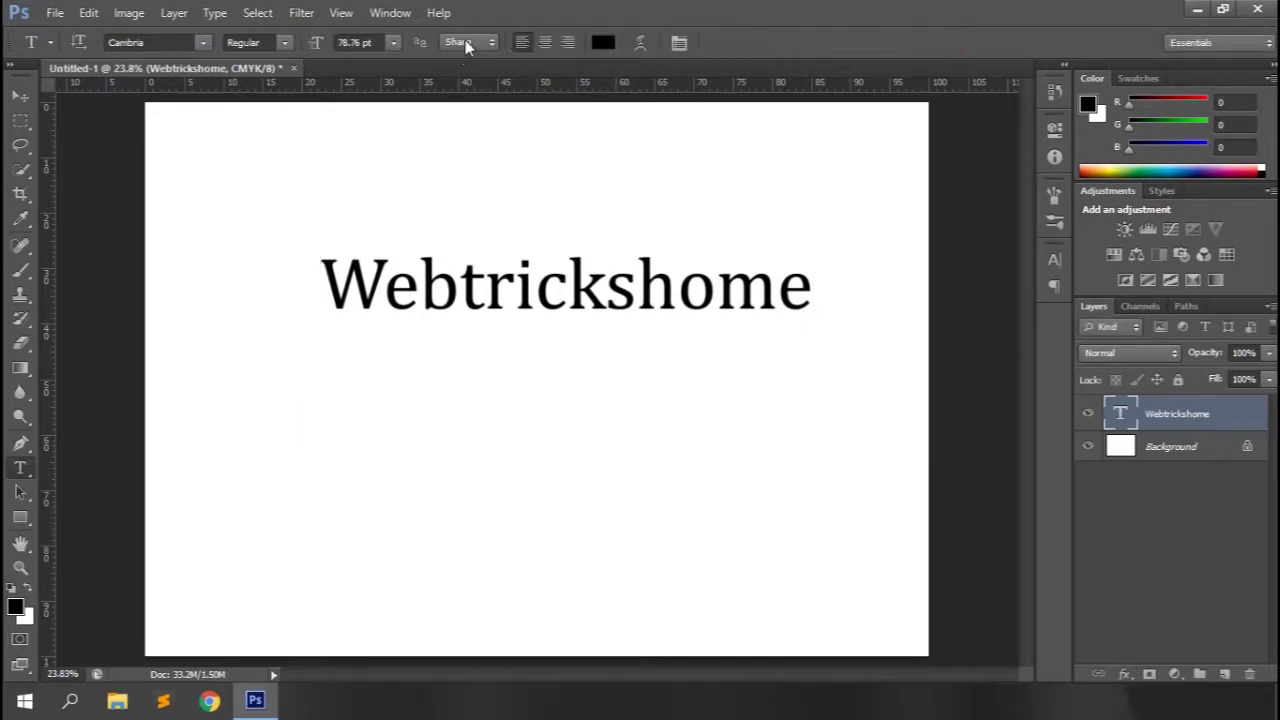
# Step: Check the anti-aliasing options and replace the Webtrickshome text with the single letter "W"
pyautogui.click(465, 41)
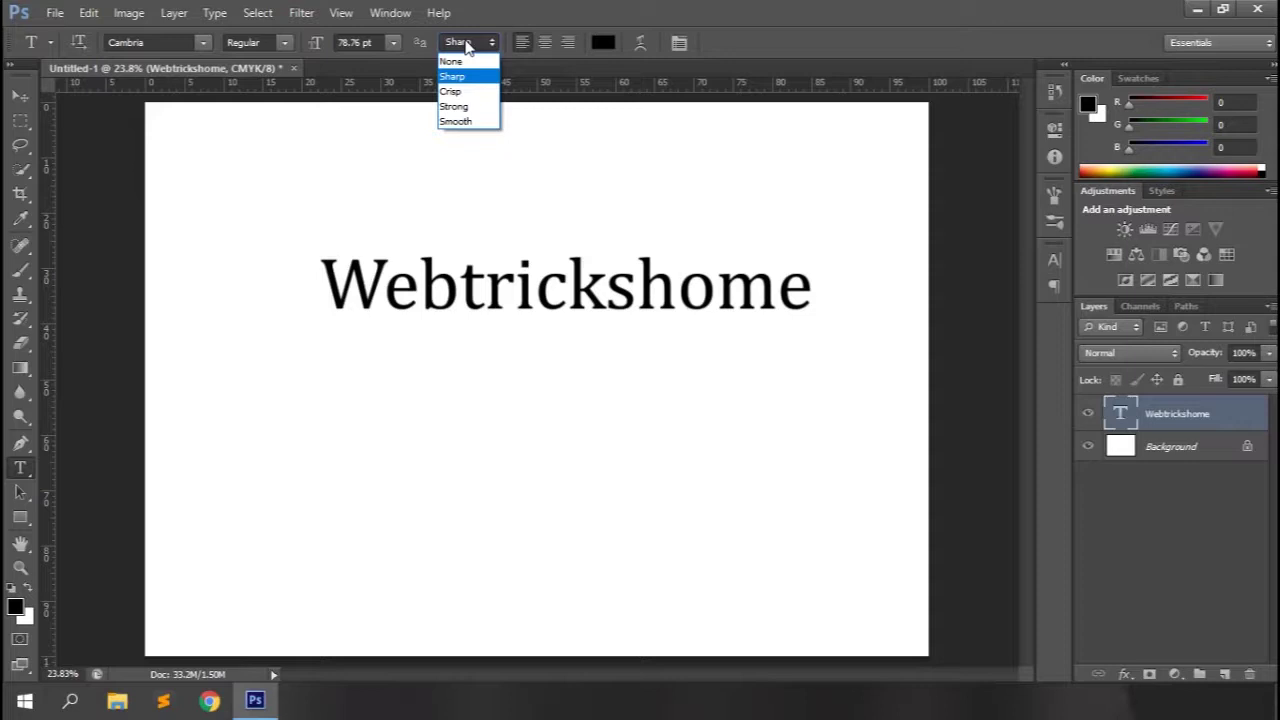
pyautogui.click(466, 44)
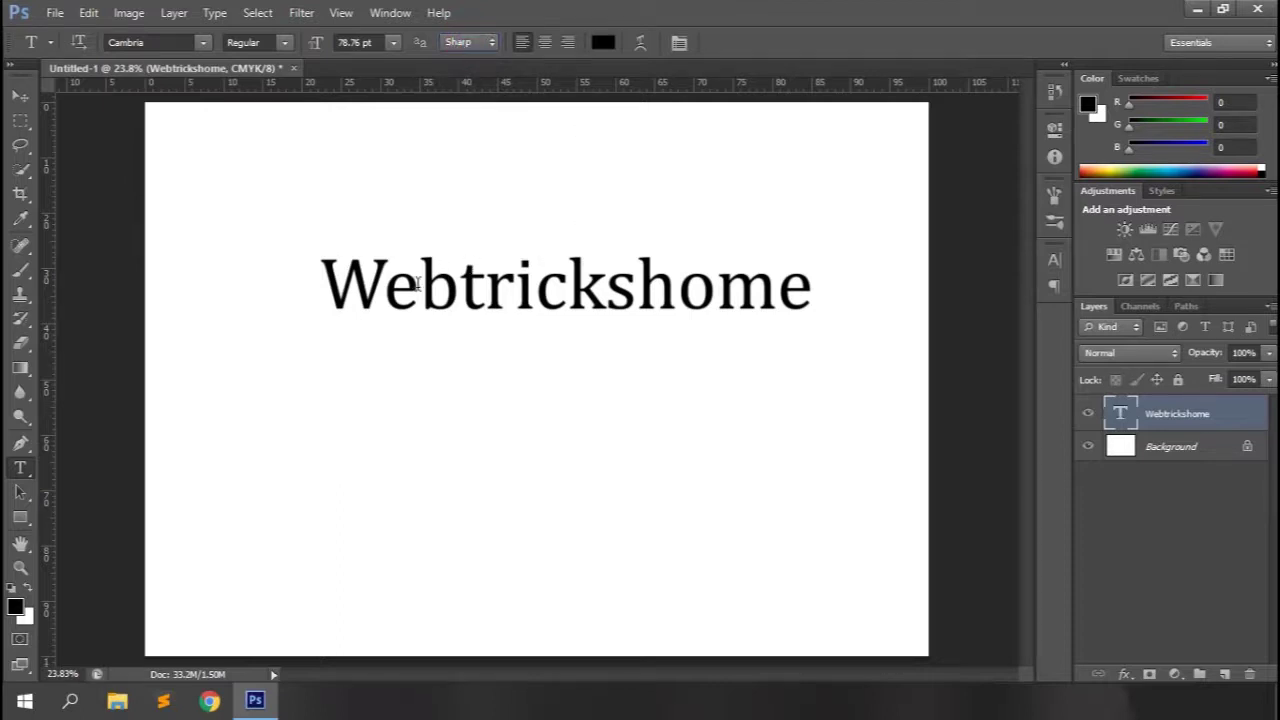
pyautogui.click(418, 285)
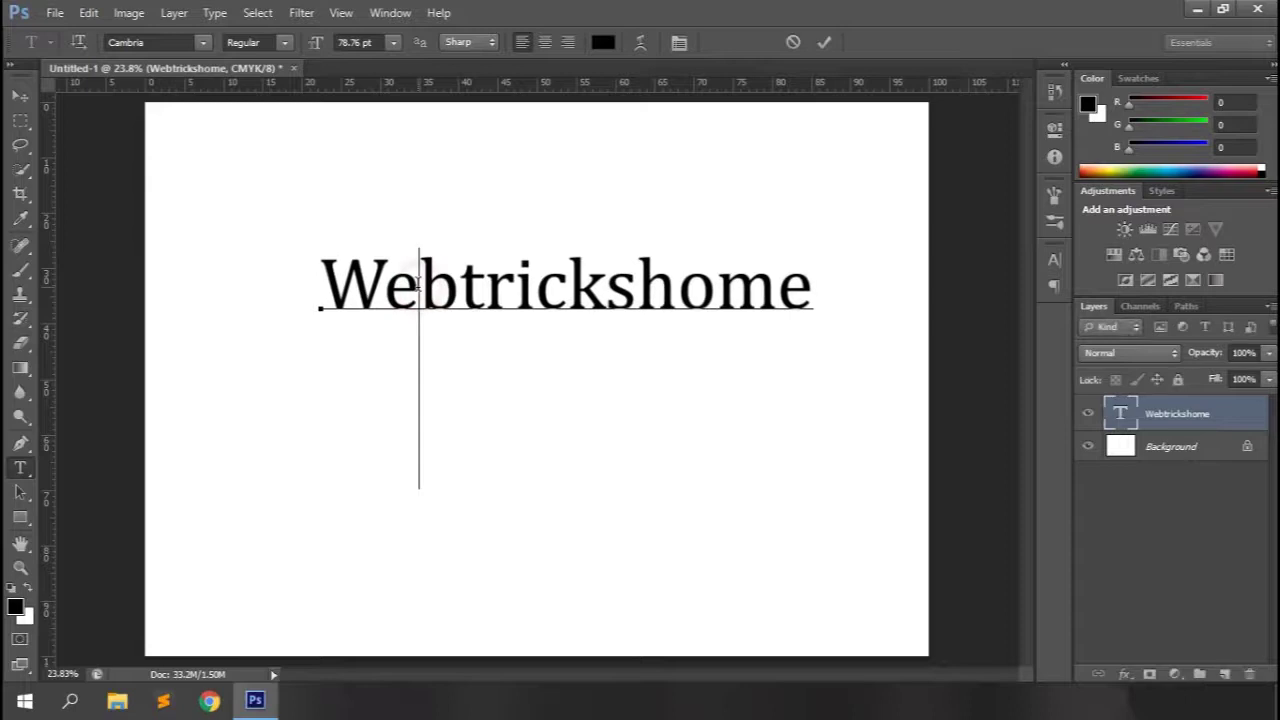
pyautogui.hotkey('ctrl', 'a')
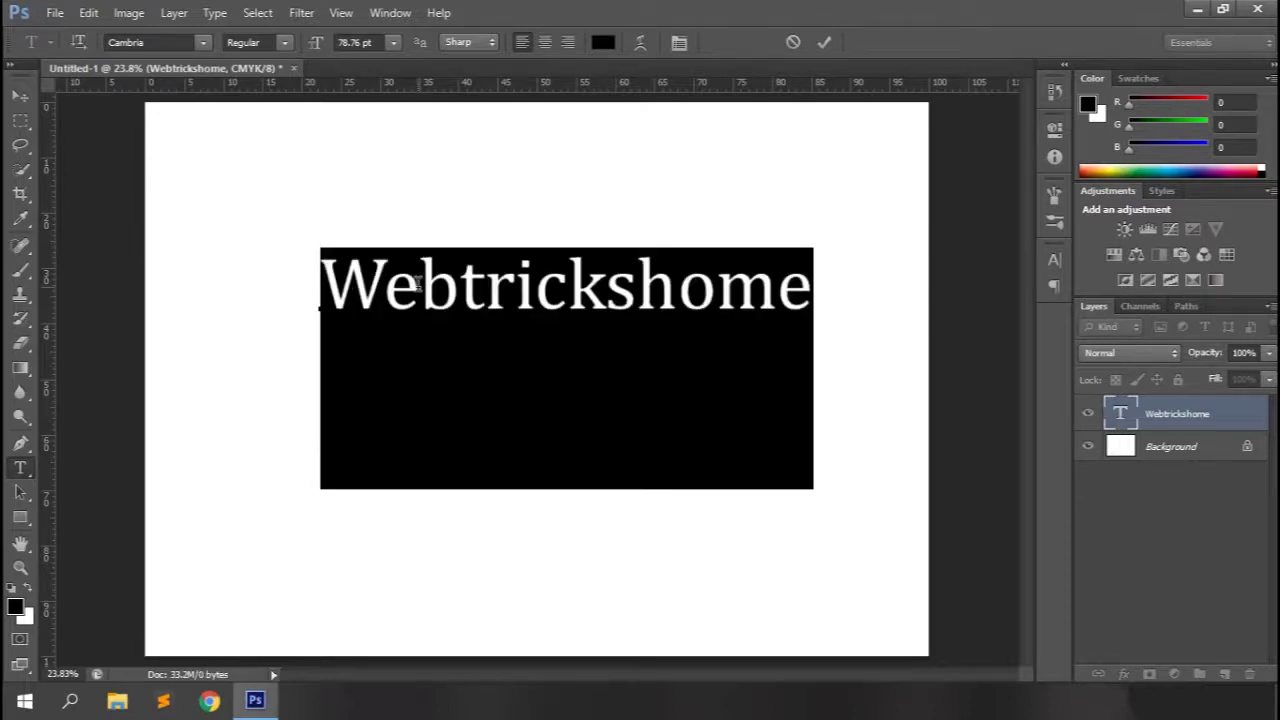
pyautogui.press('BackSpace')
pyautogui.write('W')
# Step: Set the W's font size to 300 pt, raise it to 600 pt, and move the letter to the canvas centre
pyautogui.click(362, 45)
pyautogui.write('300')
pyautogui.press('Return')
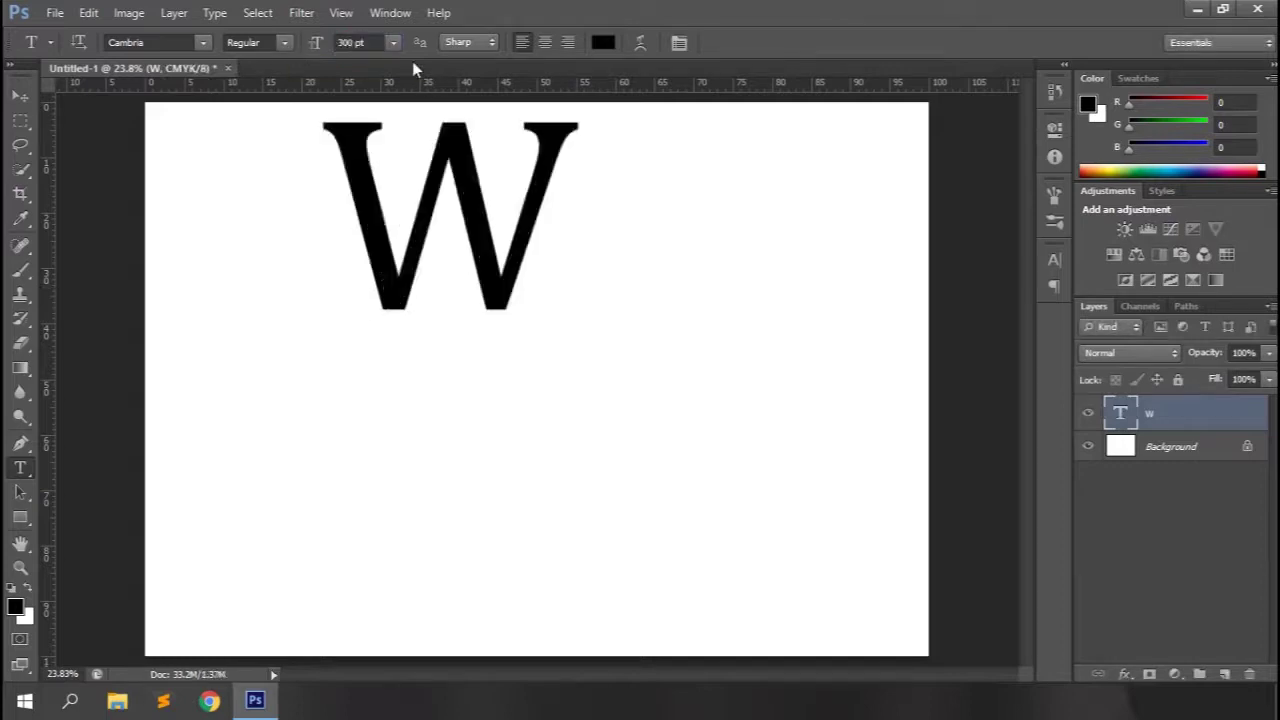
pyautogui.moveTo(345, 42); pyautogui.dragTo(314, 46)
pyautogui.write('6')
pyautogui.press('Return')
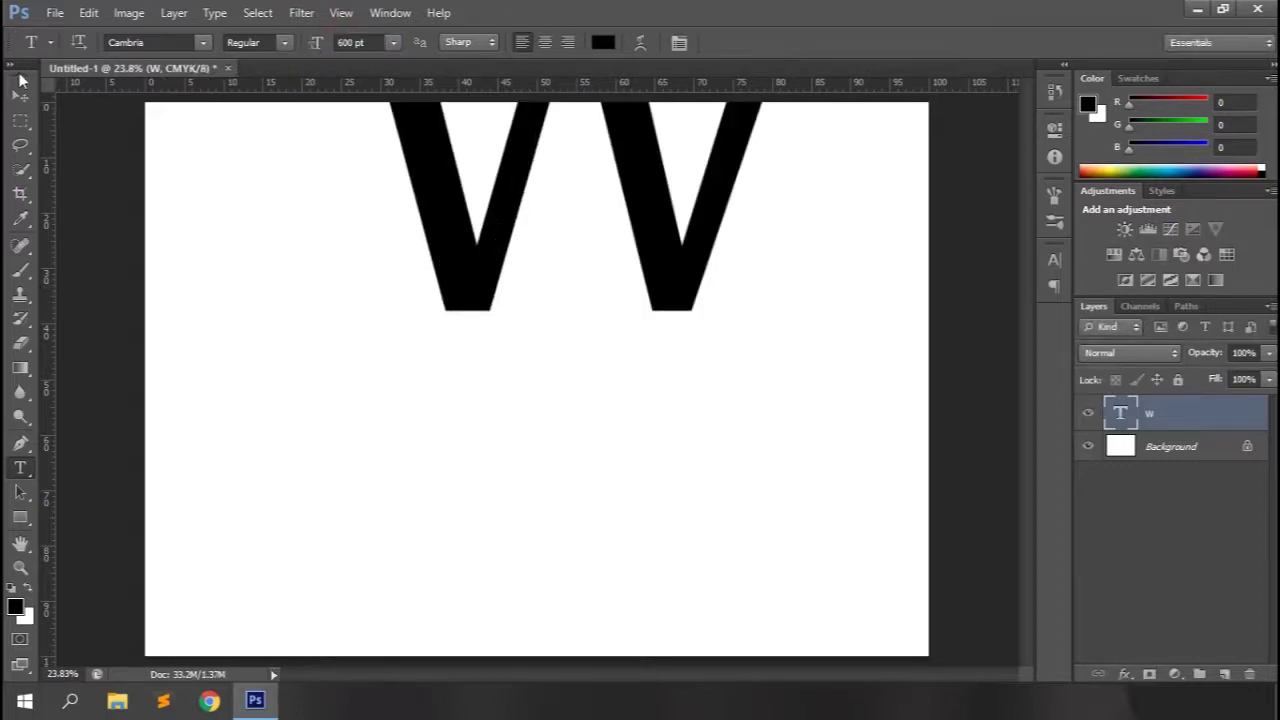
pyautogui.click(20, 96)
pyautogui.moveTo(516, 172); pyautogui.dragTo(478, 410)
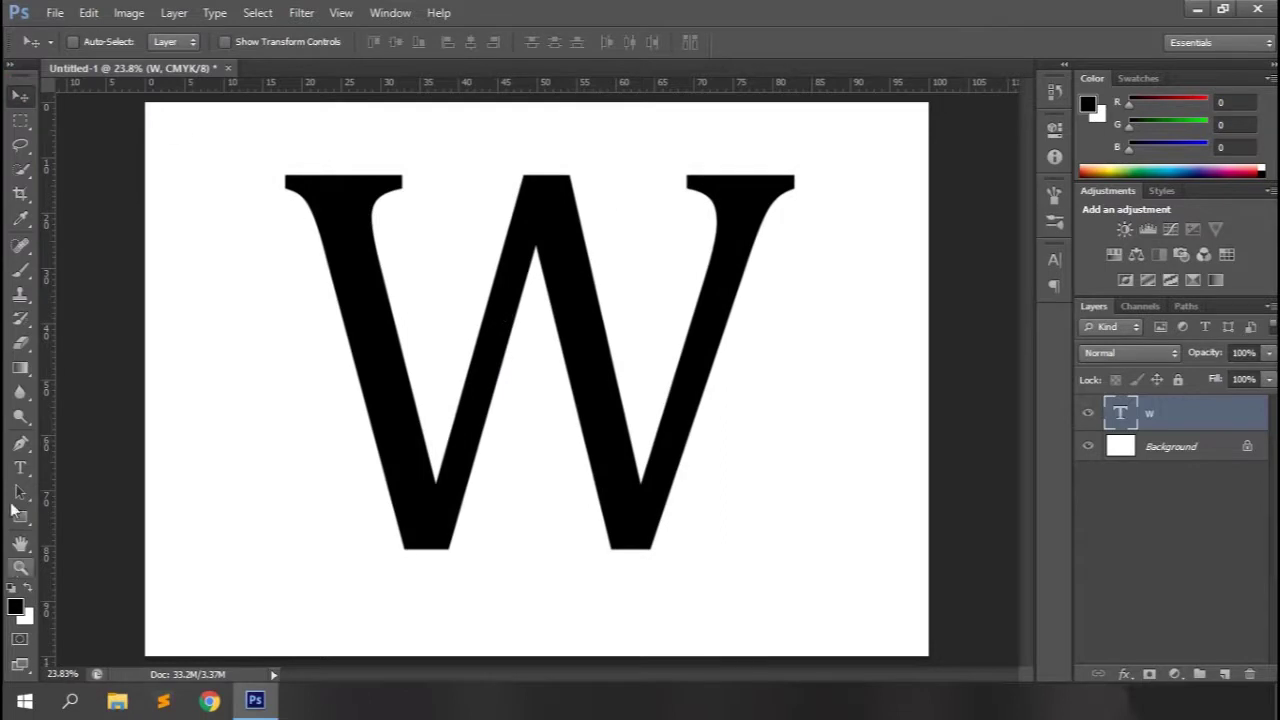
# Step: Switch the W's anti-aliasing to Crisp and to None, and examine the letter's edges at 100% zoom
pyautogui.click(20, 468)
pyautogui.click(485, 42)
pyautogui.click(466, 86)
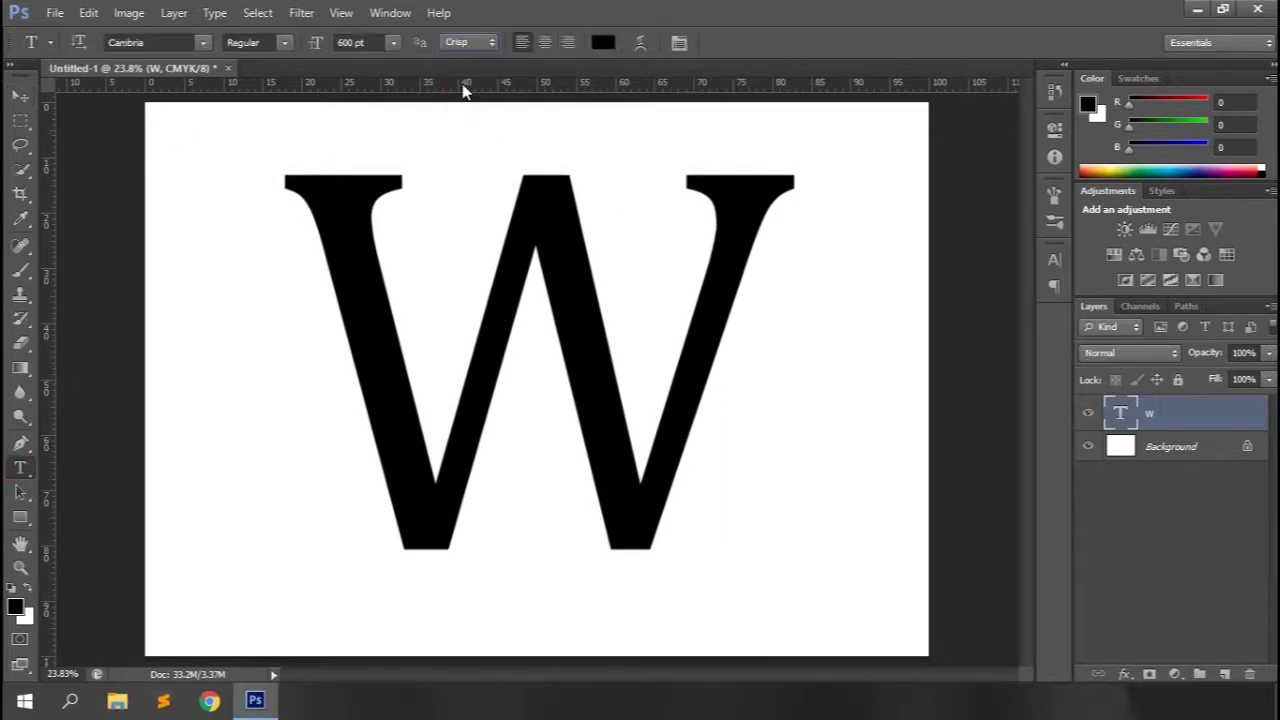
pyautogui.click(485, 42)
pyautogui.click(468, 58)
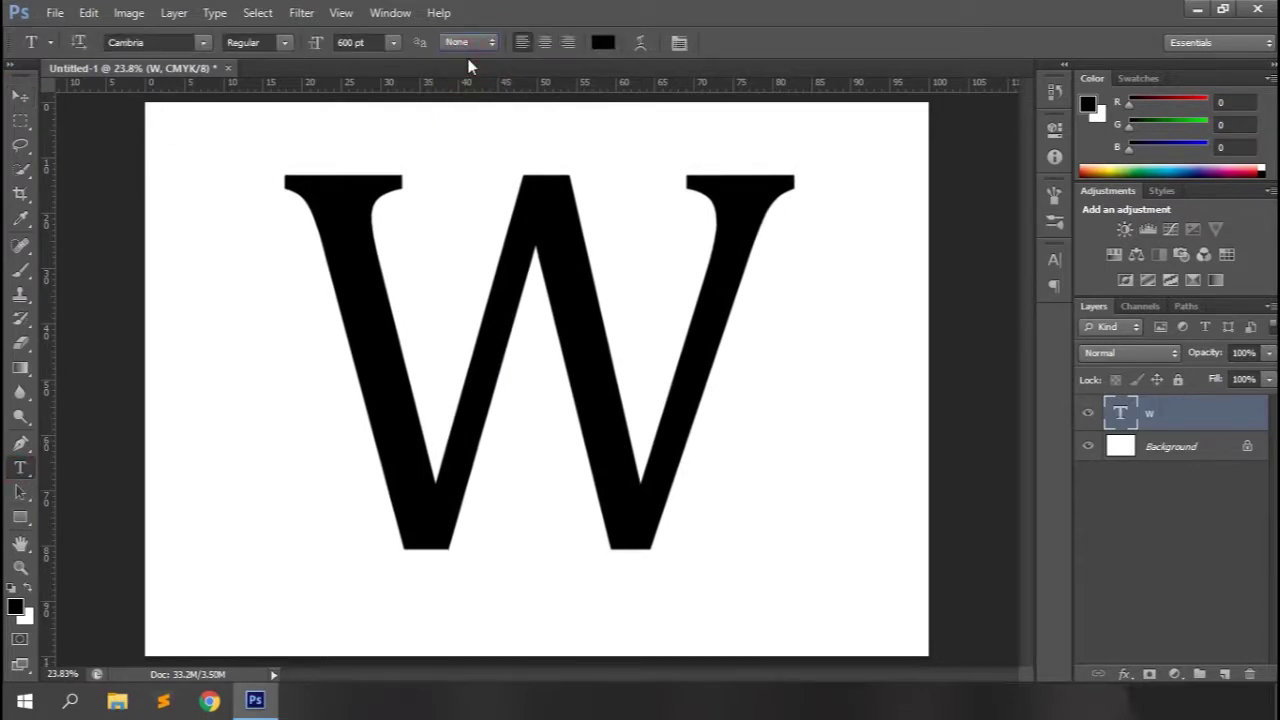
pyautogui.hotkey('ctrl', '+')
pyautogui.hotkey('ctrl', '+')
pyautogui.hotkey('ctrl', '+')
pyautogui.moveTo(1030, 390); pyautogui.dragTo(1032, 293)
pyautogui.hotkey('ctrl', '+')
pyautogui.scroll(-1, 465, 42)
pyautogui.click(462, 42)
pyautogui.click(454, 62)
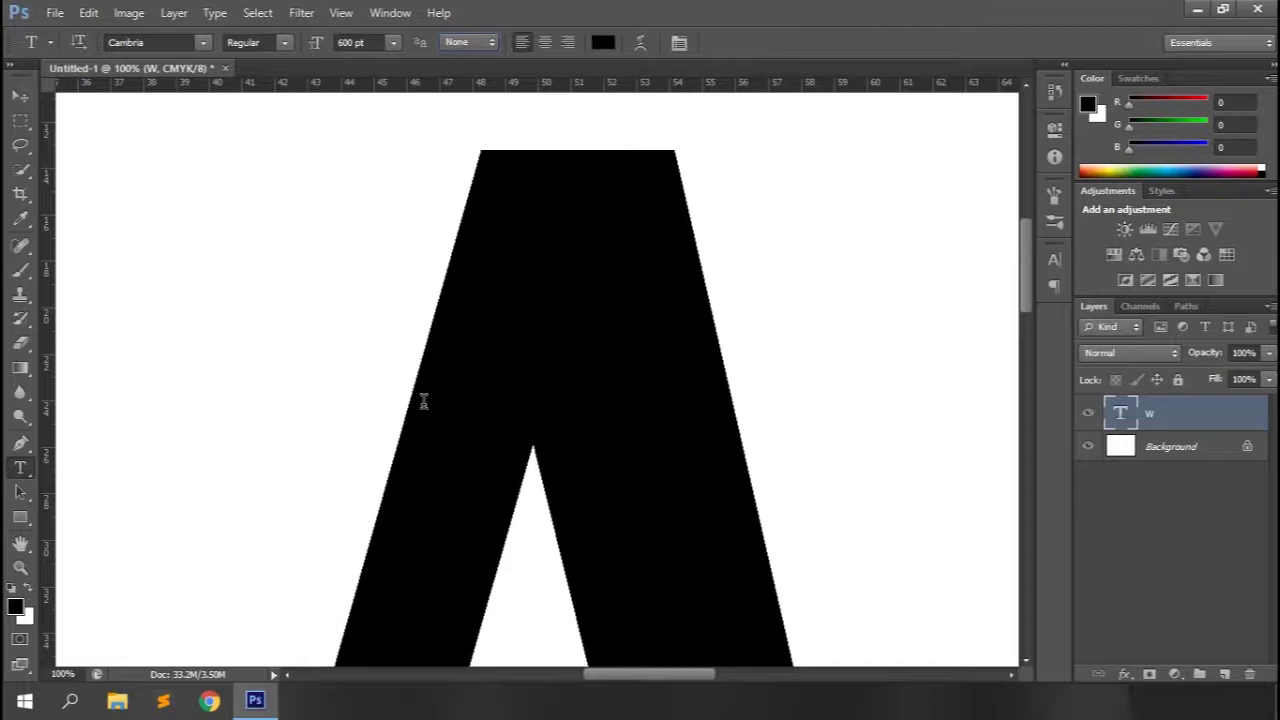
# Step: Compare the Crisp, Strong and Smooth anti-aliasing methods on the W's edges at 200% zoom
pyautogui.hotkey('ctrl', '+')
pyautogui.click(489, 44)
pyautogui.click(450, 91)
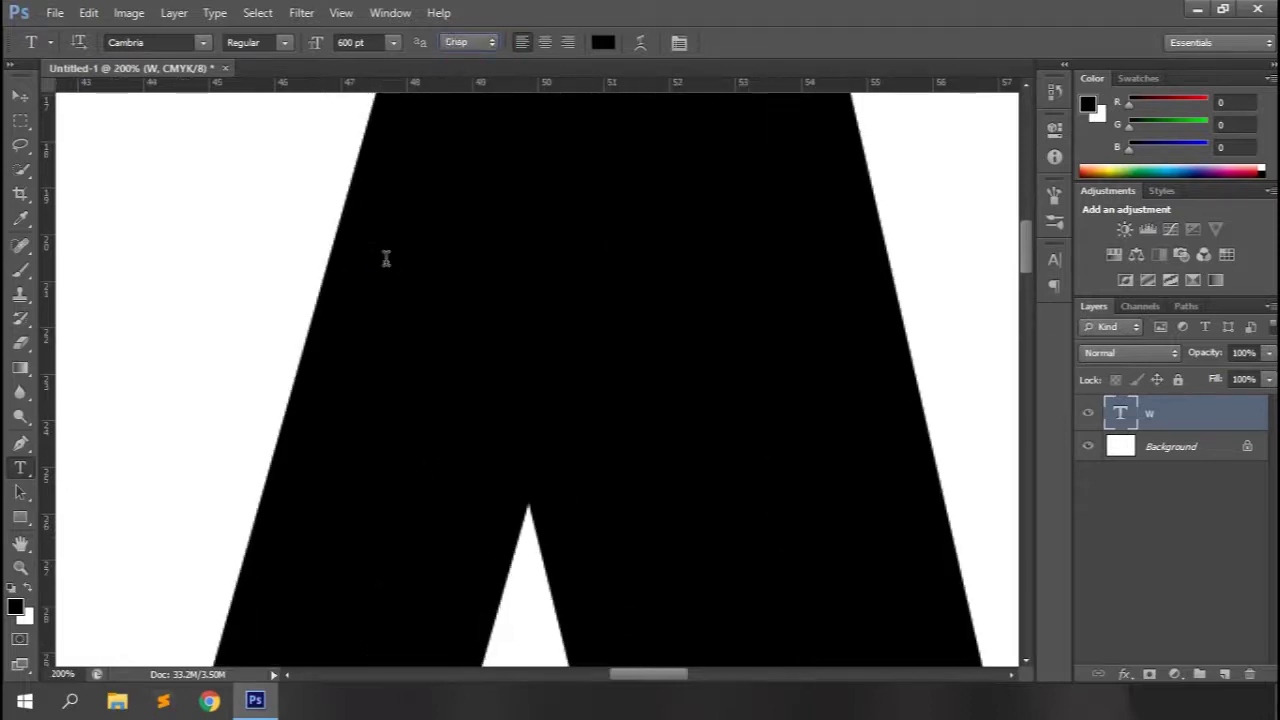
pyautogui.press('Down')
pyautogui.press('Down')
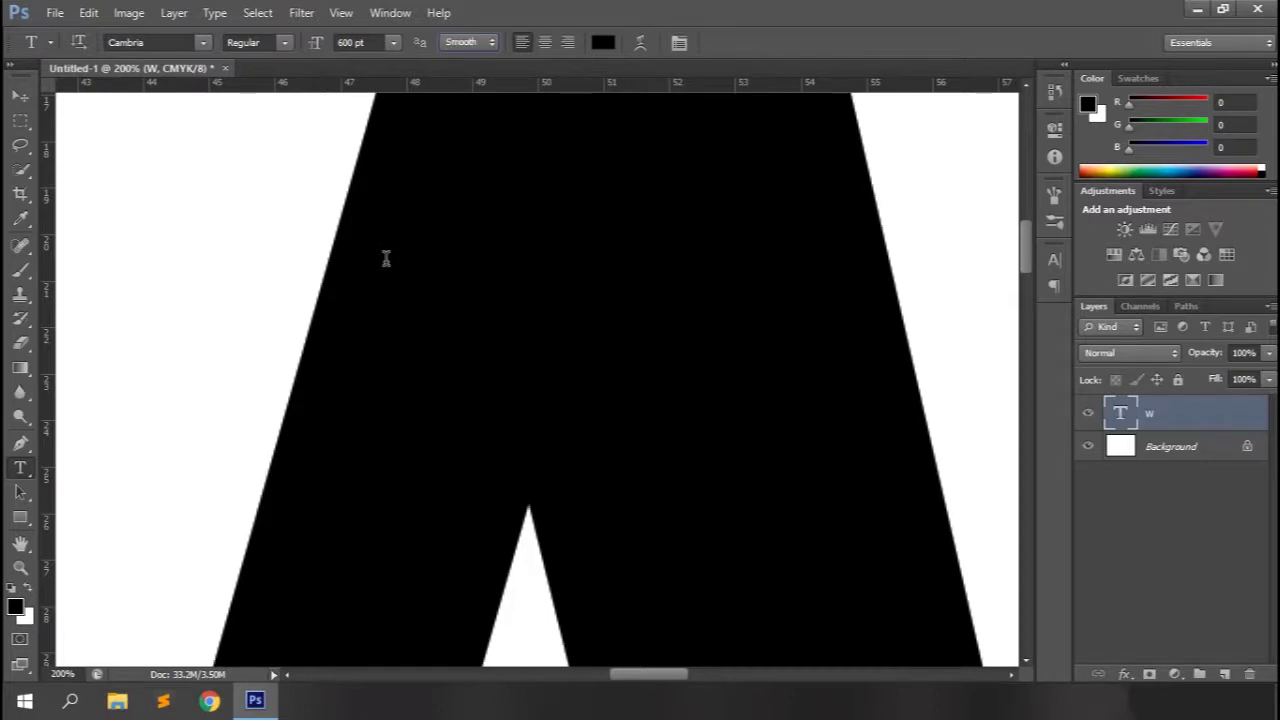
# Step: Set the W's anti-aliasing to Sharp and return to a view of the whole letter
pyautogui.click(478, 42)
pyautogui.click(455, 75)
pyautogui.hotkey('ctrl', '-')
pyautogui.hotkey('ctrl', '-')
pyautogui.hotkey('ctrl', '-')
pyautogui.hotkey('ctrl', '-')
pyautogui.hotkey('ctrl', '-')
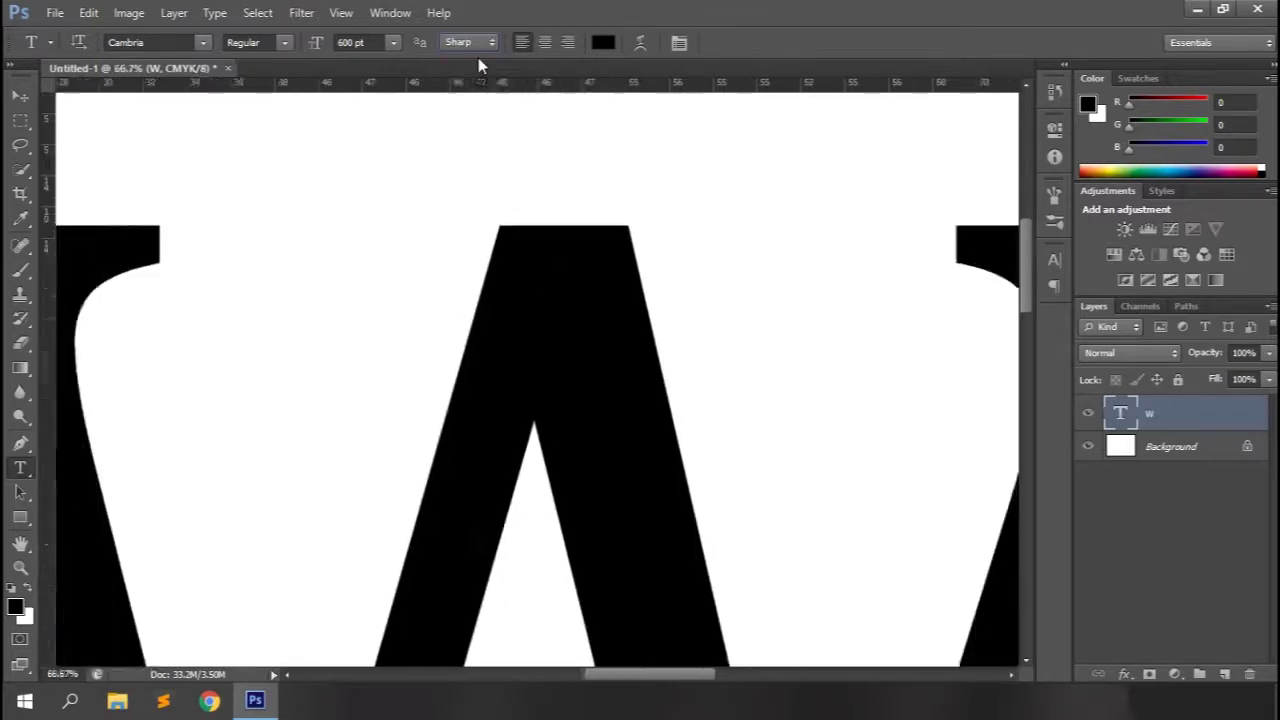
# Step: Set the text size to 72 pt, complete the W to read "Webtrickshome", and commit the edit
pyautogui.click(394, 44)
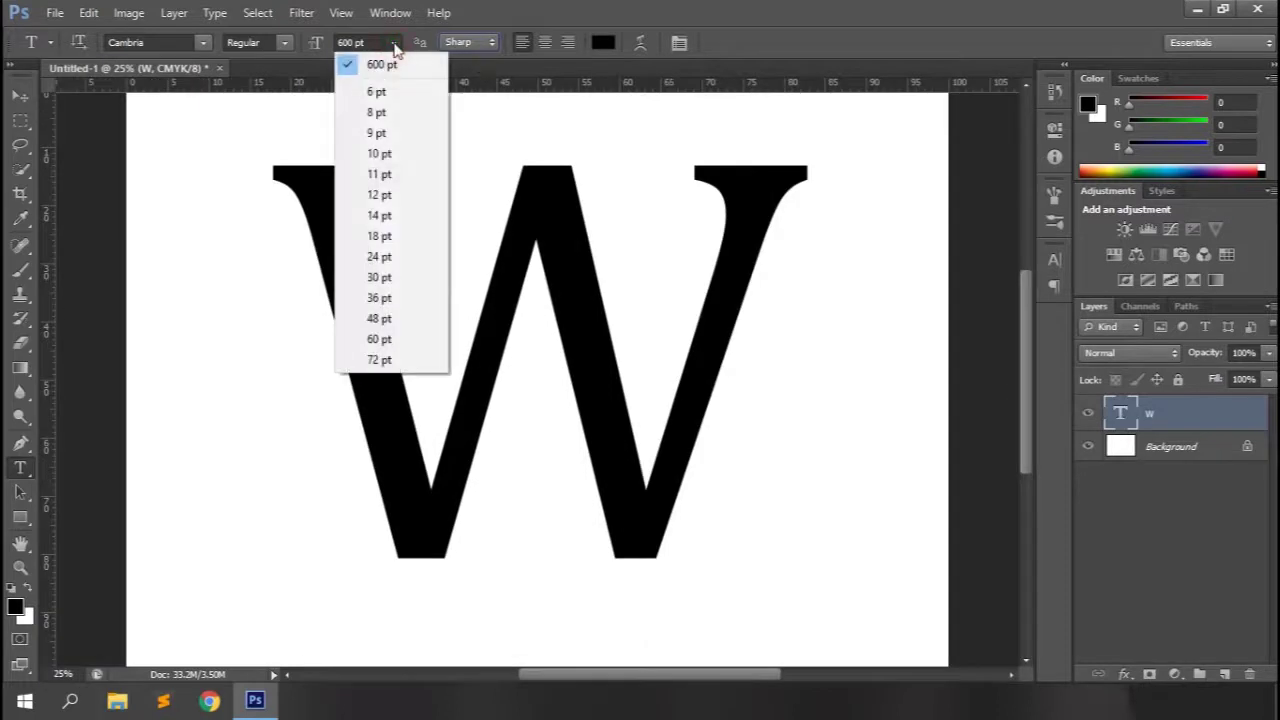
pyautogui.click(374, 360)
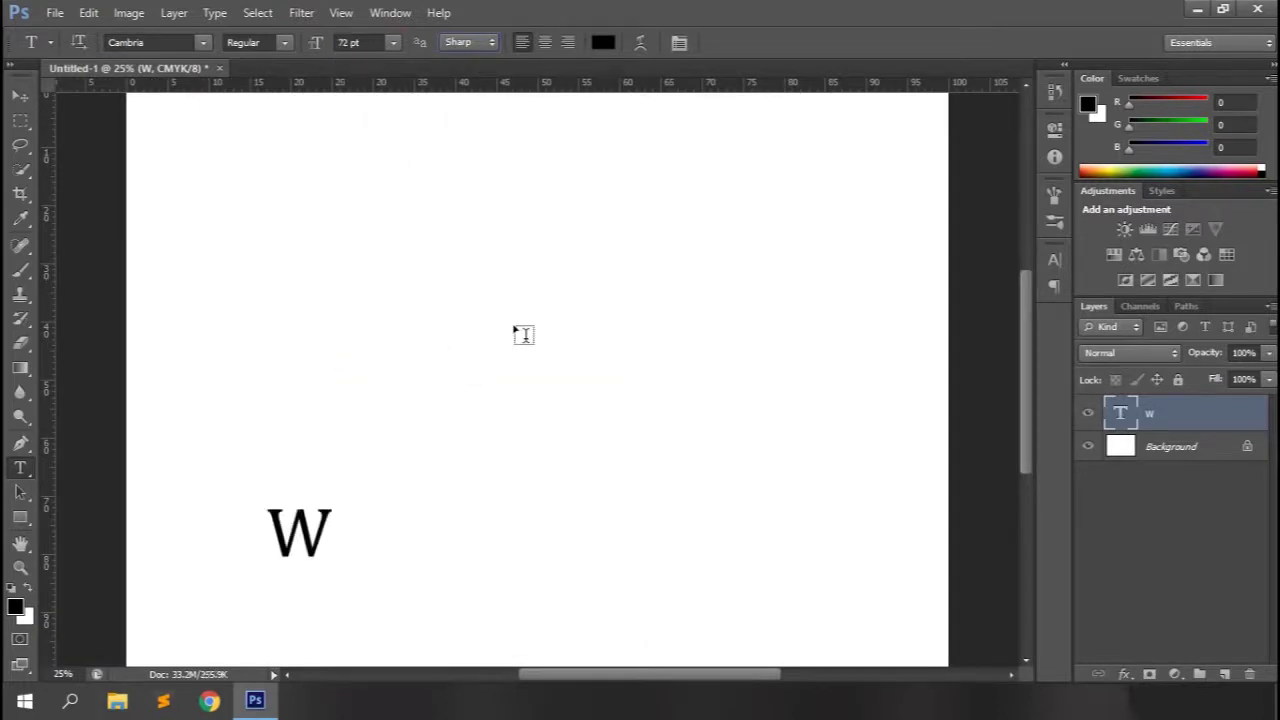
pyautogui.click(294, 516)
pyautogui.write('ebtrickshome')
pyautogui.click(824, 42)
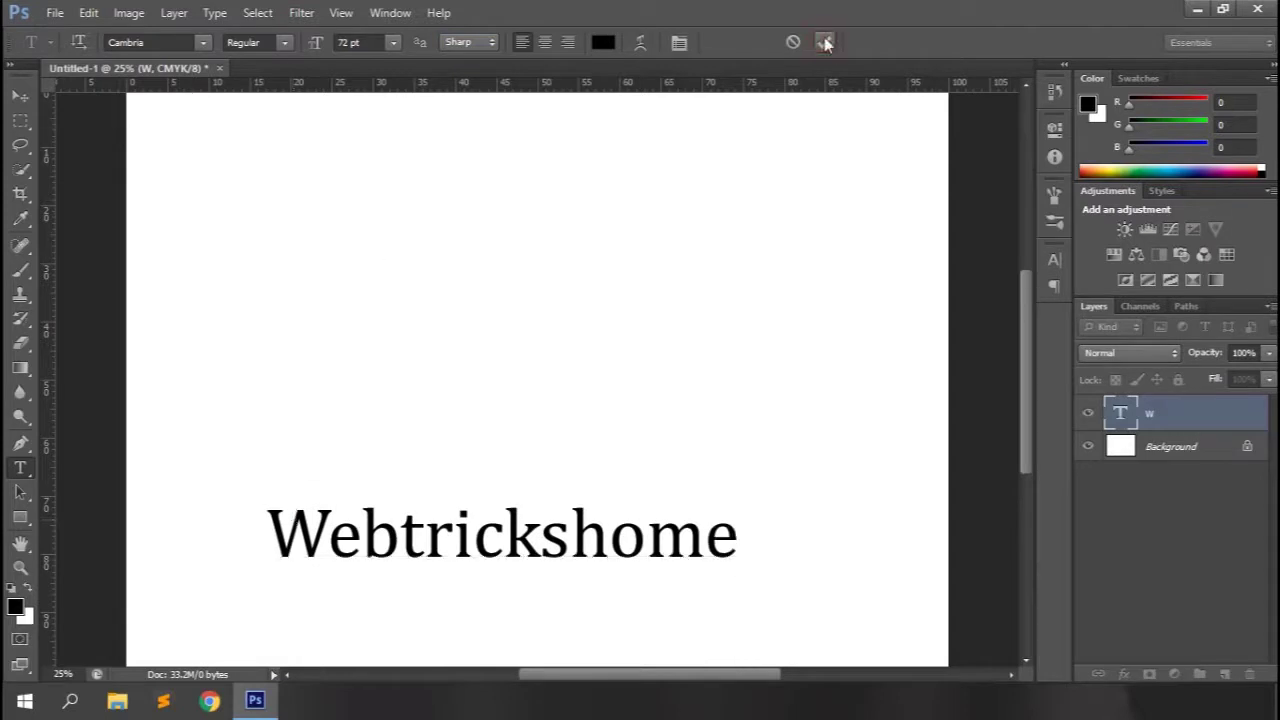
# Step: Place a vertical guide at the starting edge of the Webtrickshome text and center-align the text on it
pyautogui.moveTo(1026, 375); pyautogui.dragTo(1026, 412)
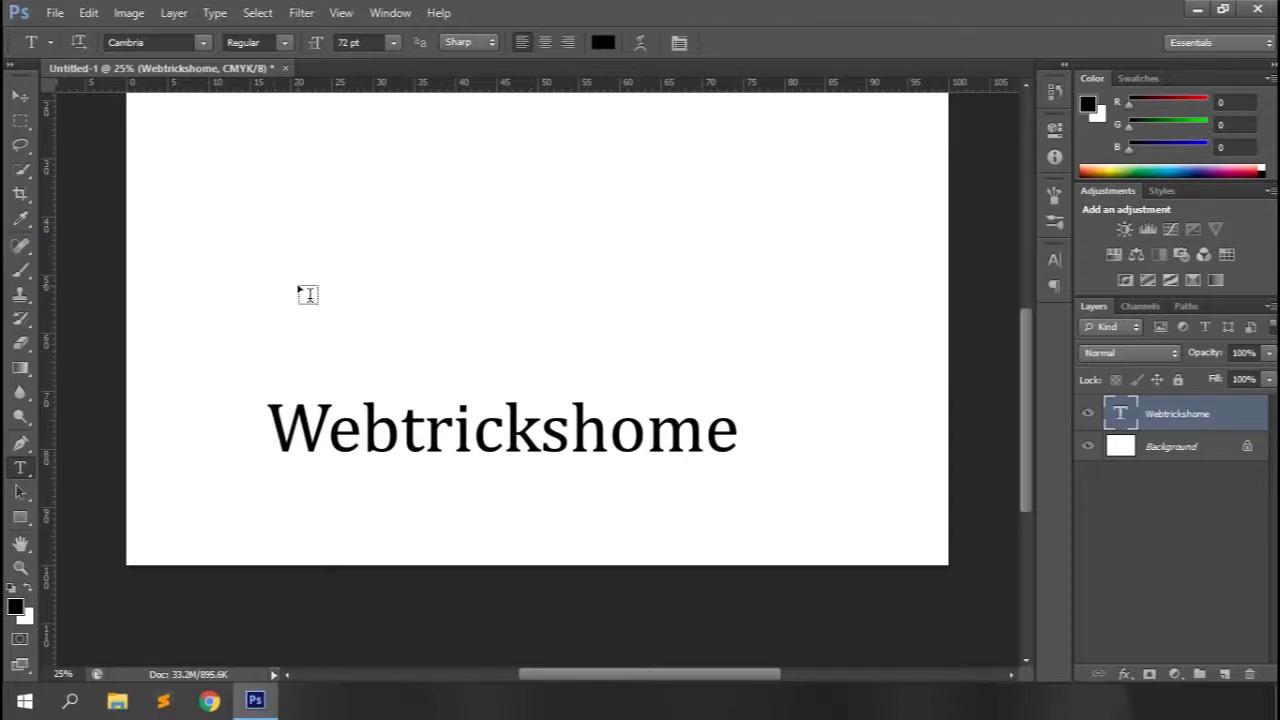
pyautogui.moveTo(50, 305); pyautogui.dragTo(266, 302)
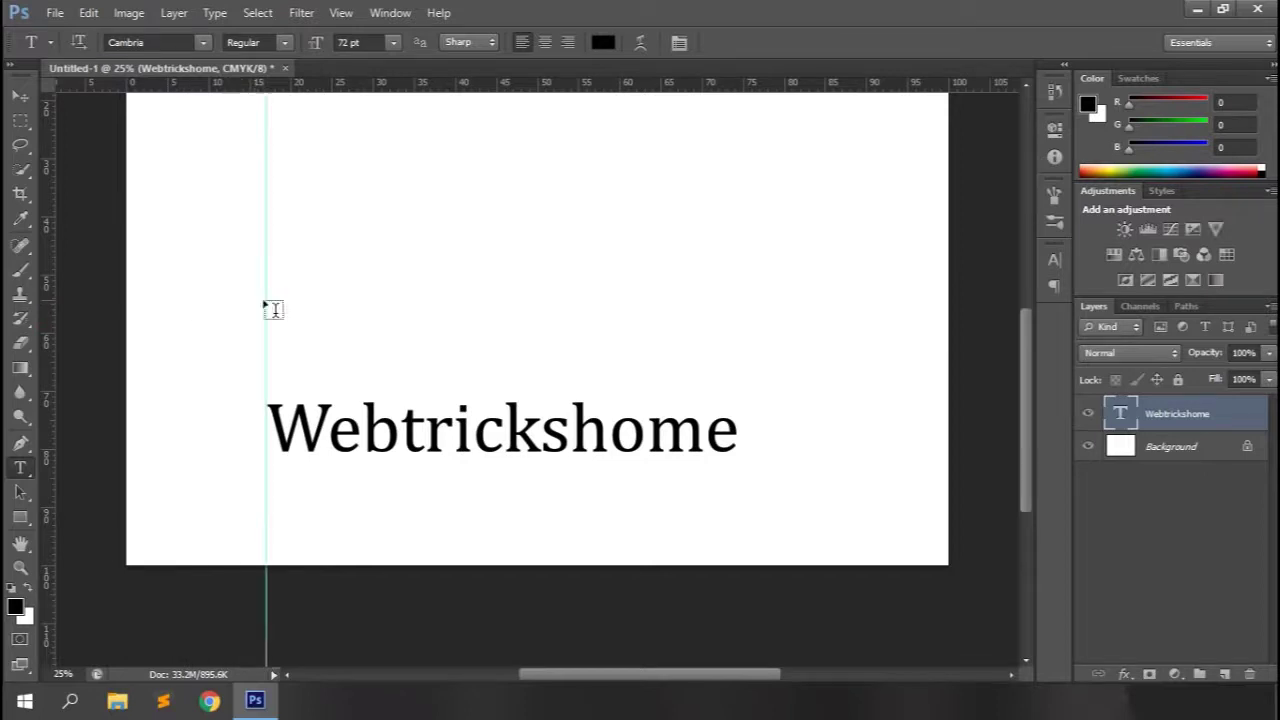
pyautogui.click(546, 43)
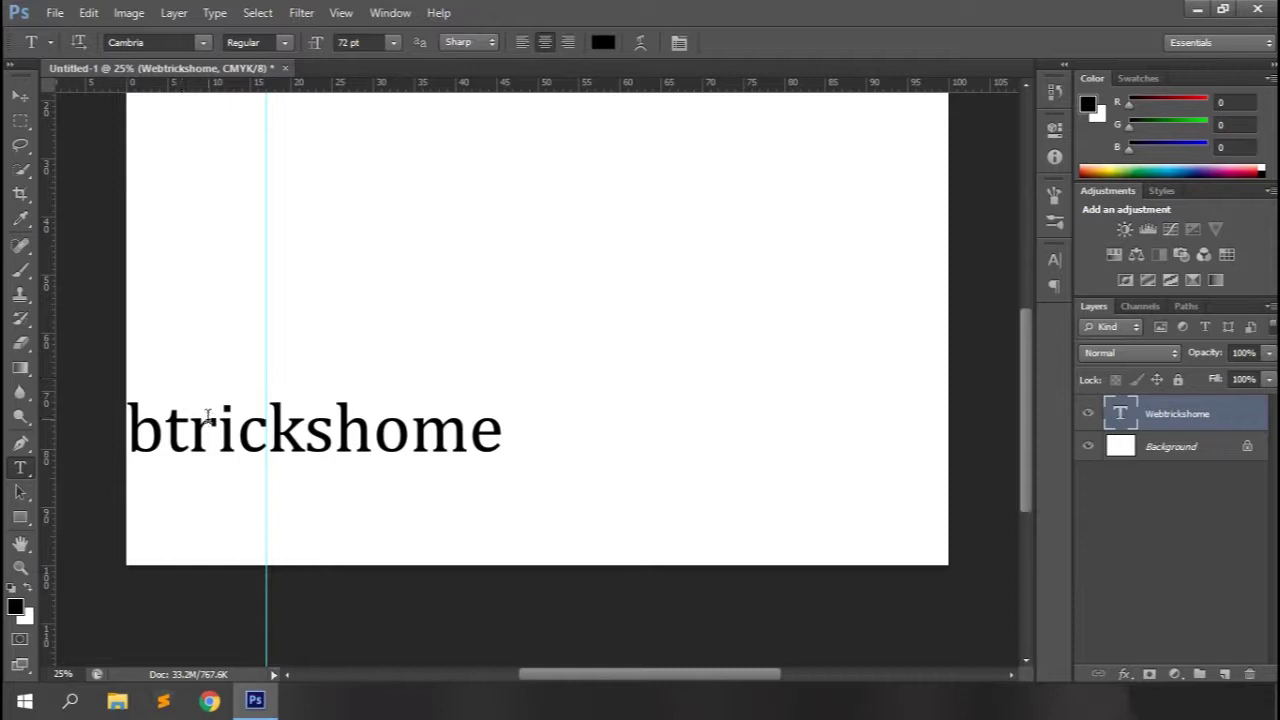
# Step: Shorten the text to "kshome", commit it, and compare right and left alignment against the guide
pyautogui.click(266, 429)
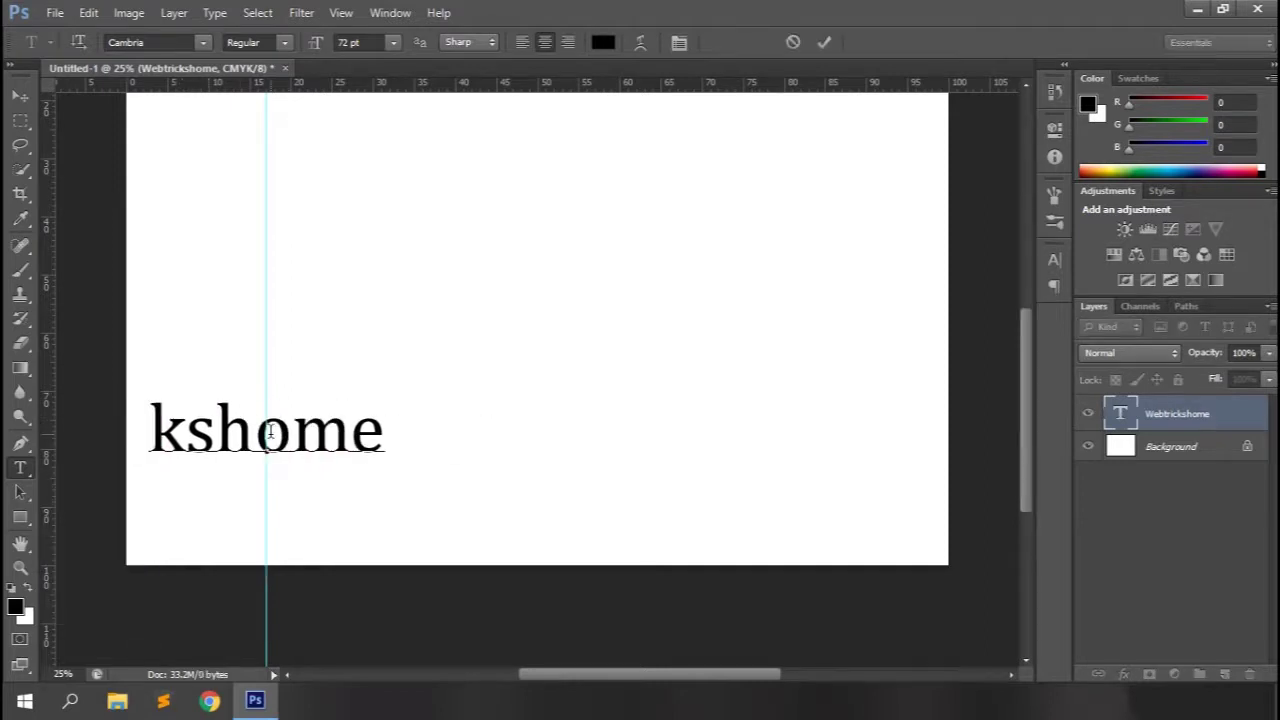
pyautogui.click(825, 42)
pyautogui.click(567, 42)
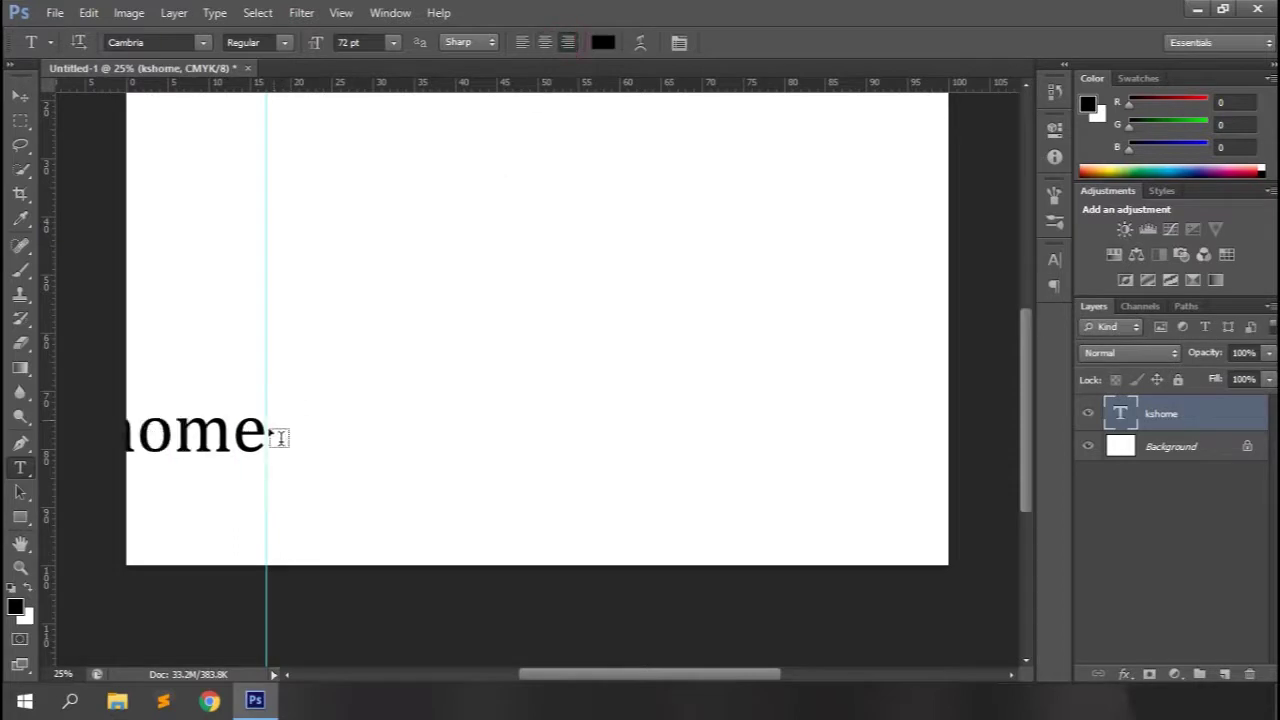
pyautogui.click(522, 42)
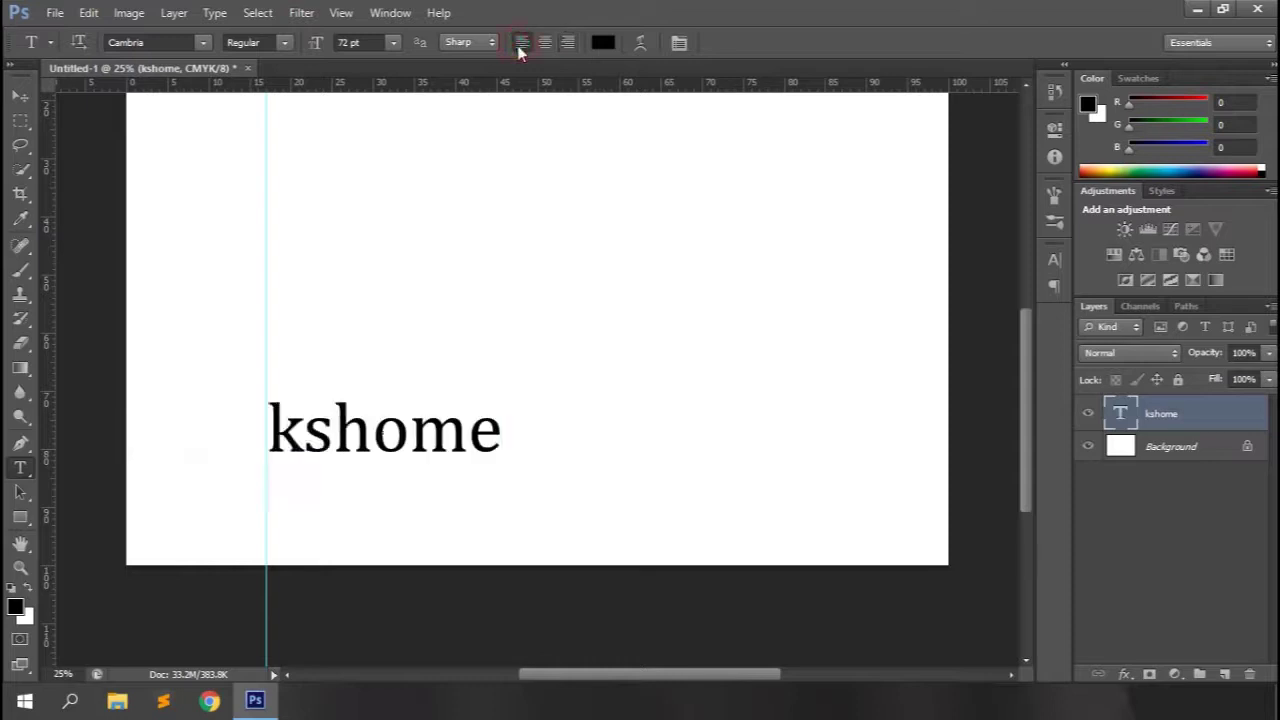
# Step: Remove the vertical guide from the canvas and delete the kshome text layer
pyautogui.click(26, 94)
pyautogui.moveTo(266, 211); pyautogui.dragTo(48, 225)
pyautogui.moveTo(1147, 401); pyautogui.dragTo(1250, 674)
# Step: Add a text line reading "webtrickshome foundation" in the upper part of the page and commit it
pyautogui.click(20, 467)
pyautogui.click(282, 289)
pyautogui.write('webtrickshome foundation')
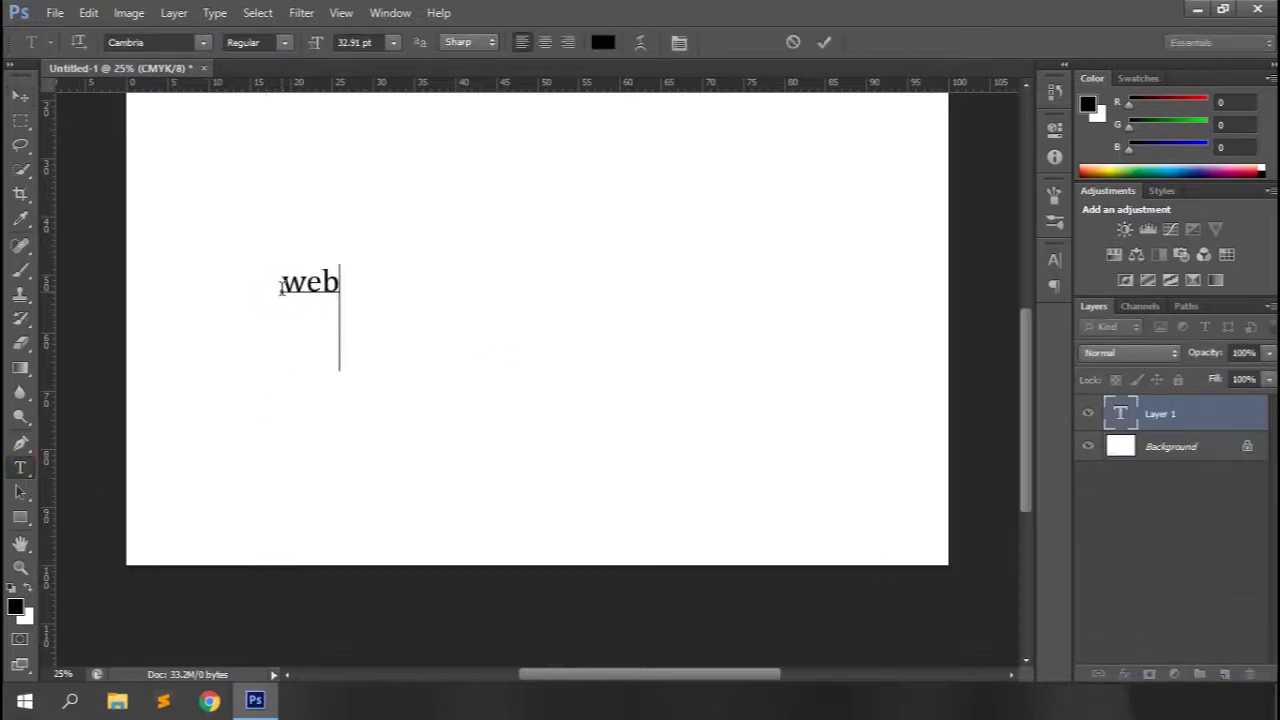
pyautogui.click(825, 42)
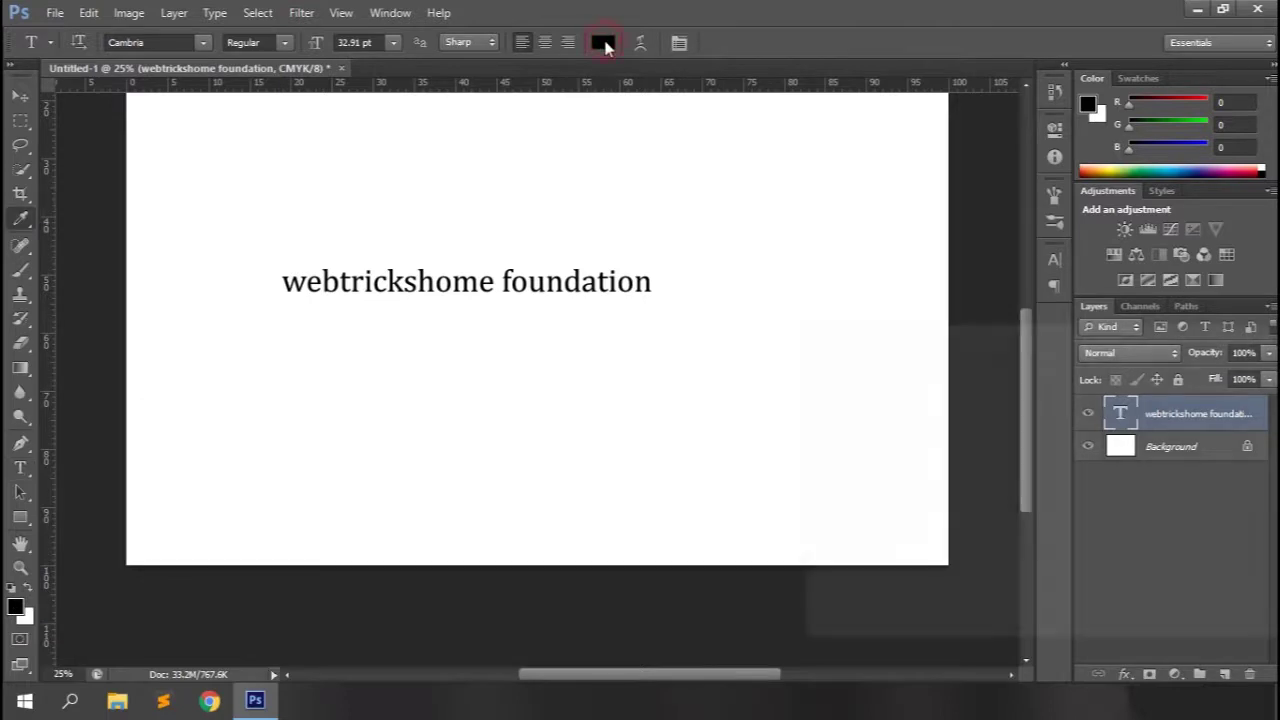
# Step: Set the color of the webtrickshome foundation text to bright red, hex ed193f
pyautogui.click(603, 42)
pyautogui.click(943, 435)
pyautogui.click(1063, 382)
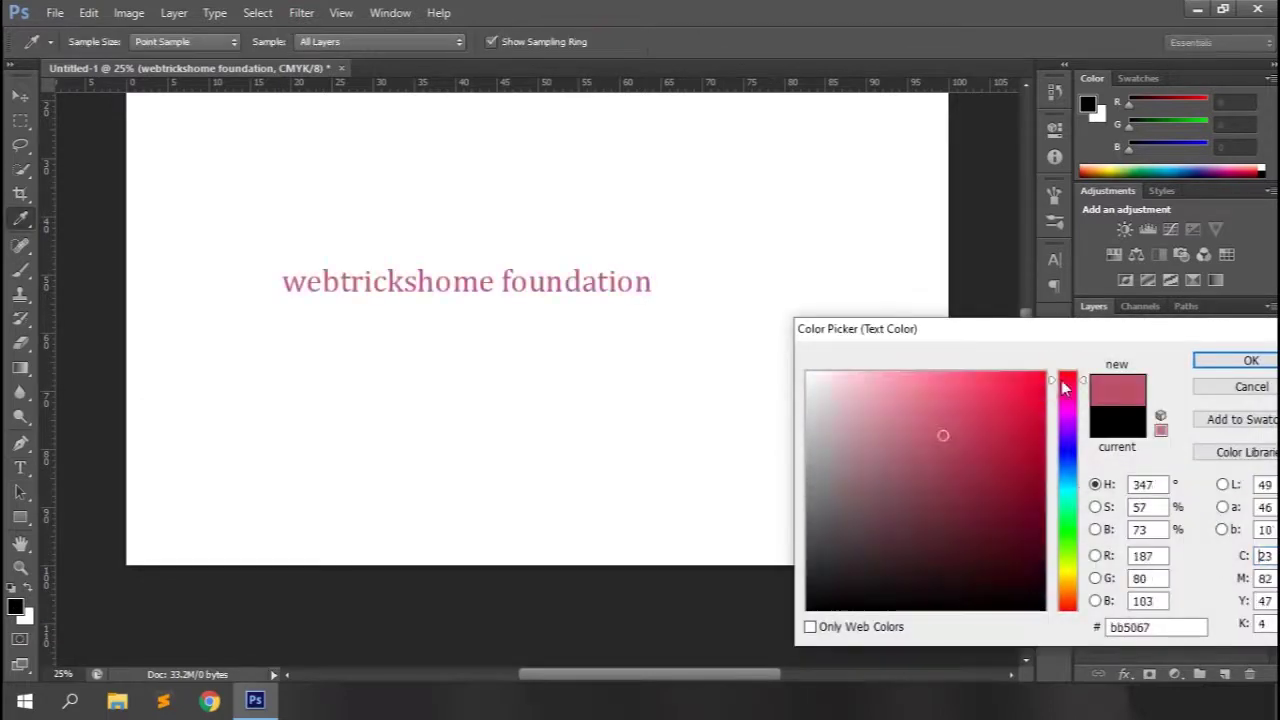
pyautogui.click(1031, 386)
pyautogui.click(1251, 360)
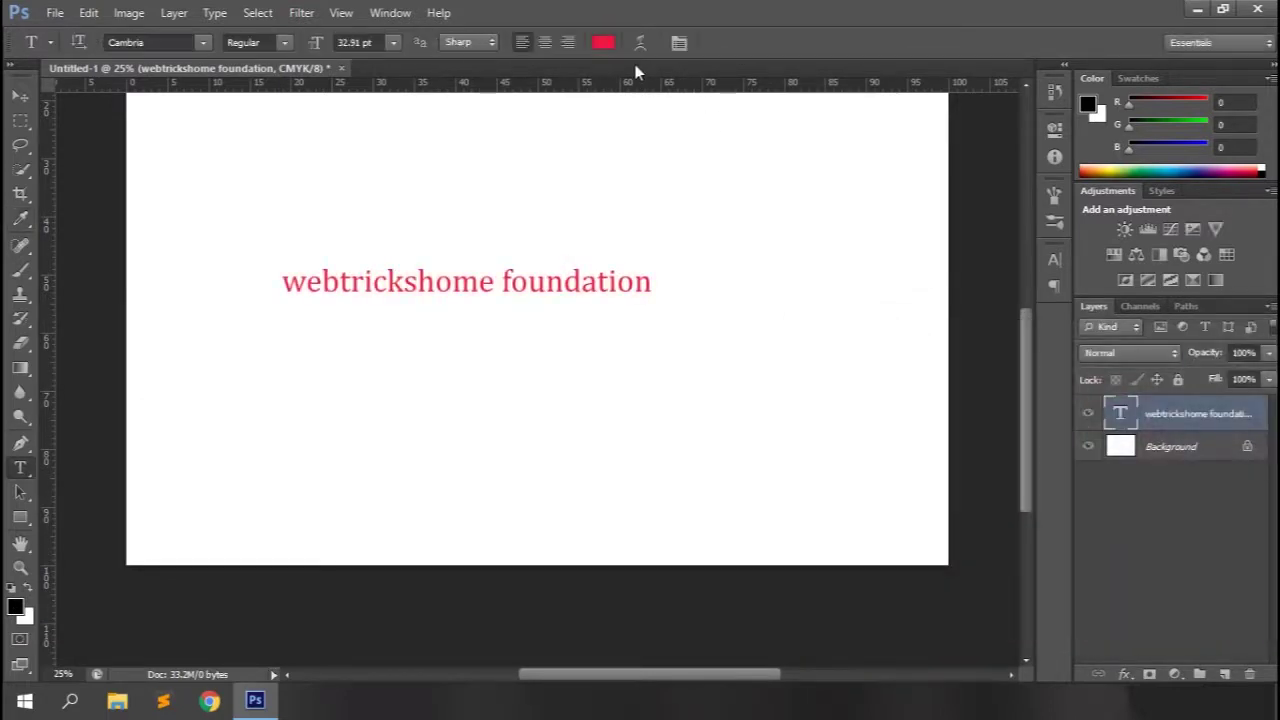
# Step: Append "pvt ltd." to the end of the text in blue, picked as hex 1e19ed, and commit the edit
pyautogui.click(555, 275)
pyautogui.click(641, 283)
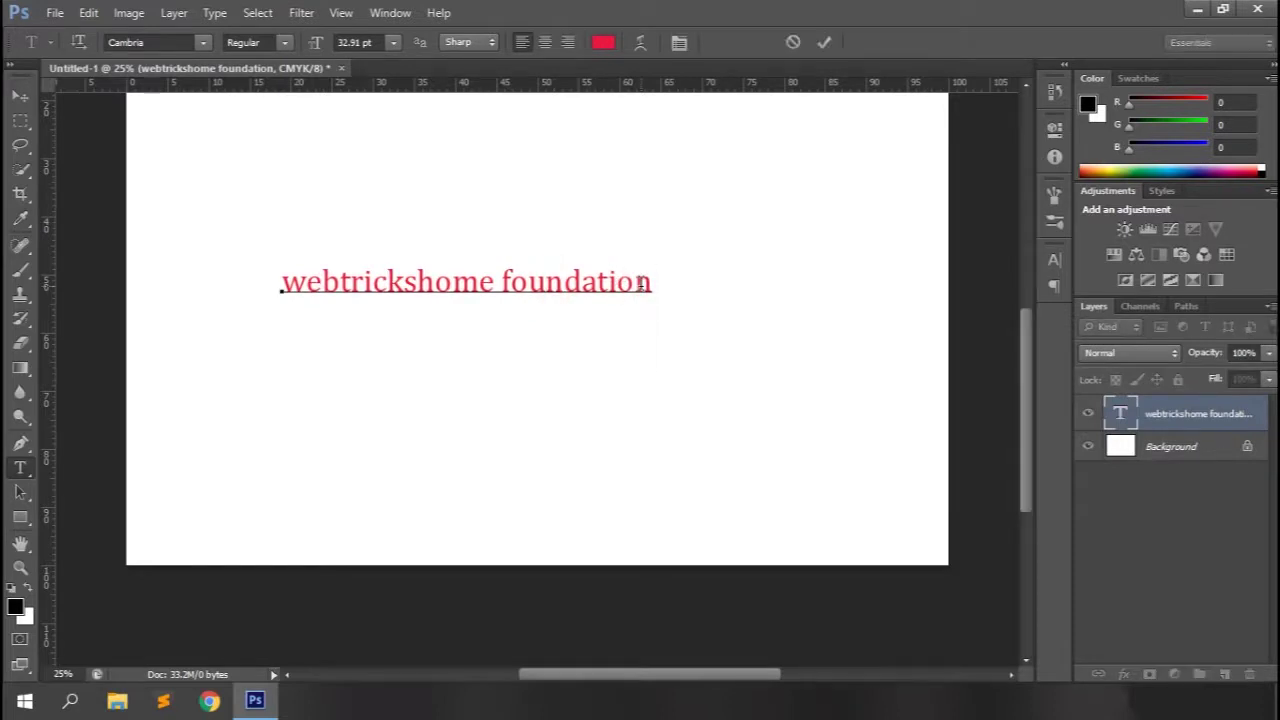
pyautogui.click(603, 42)
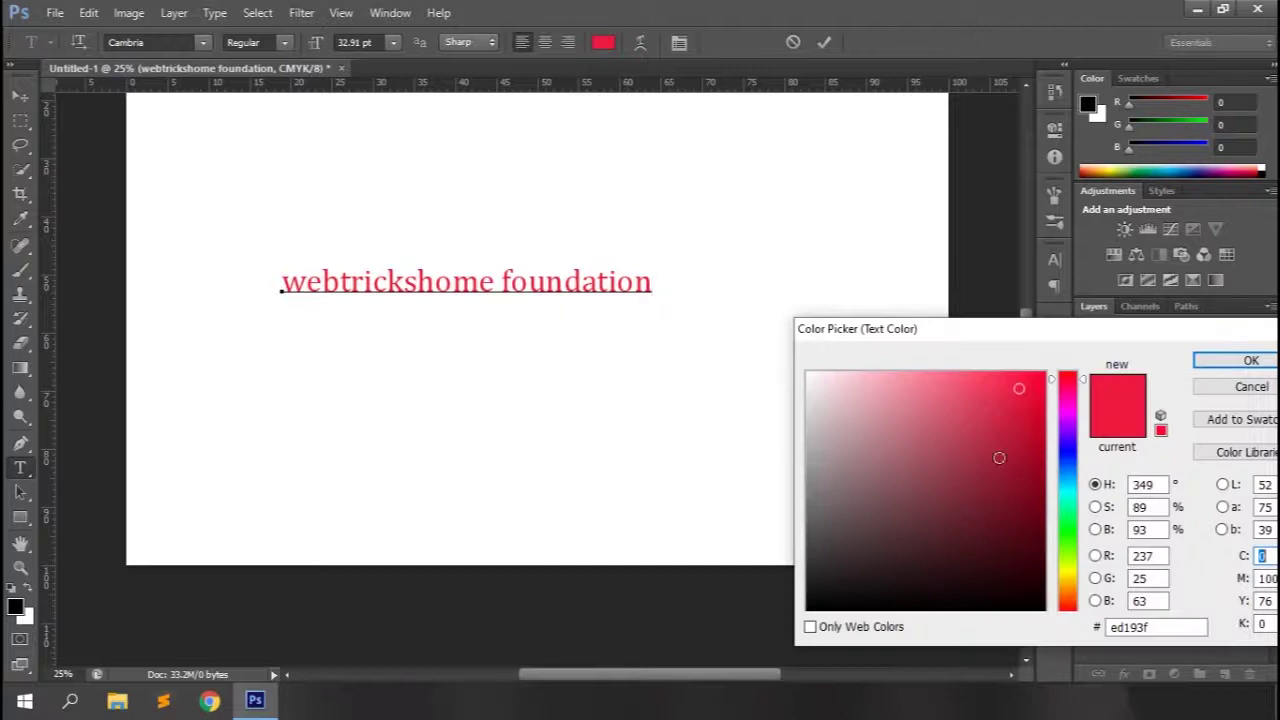
pyautogui.click(1064, 448)
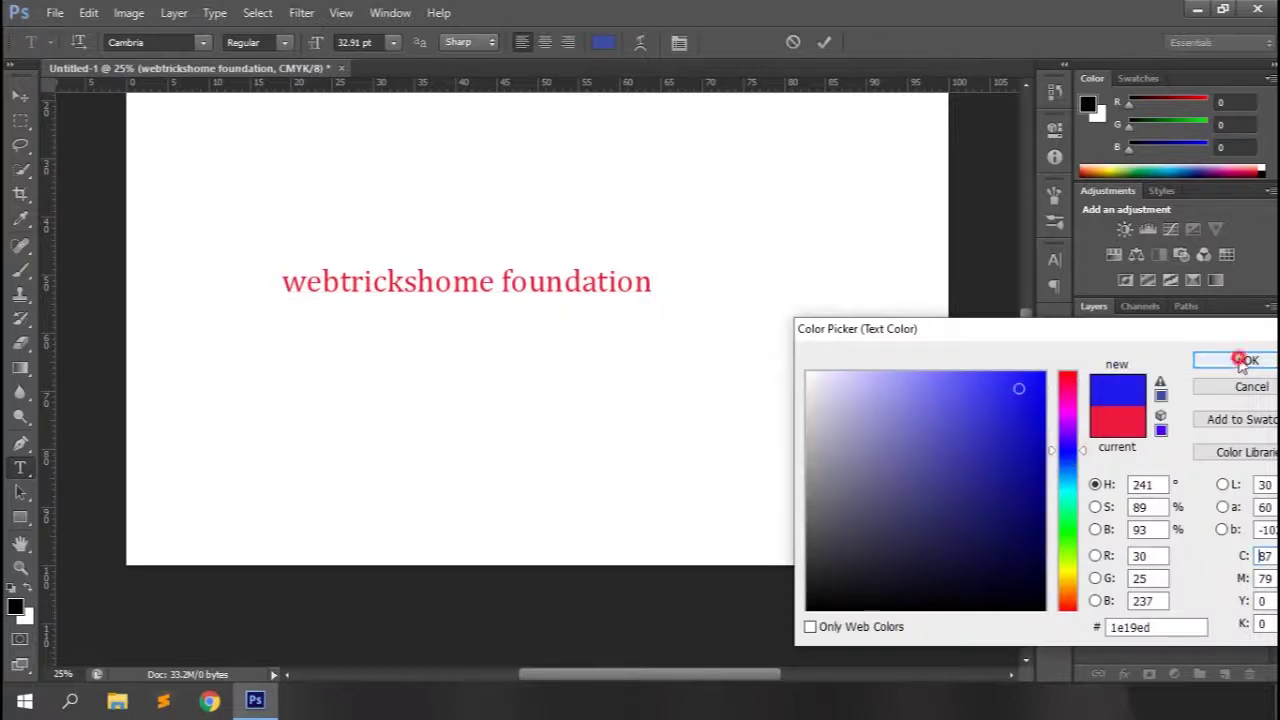
pyautogui.click(1240, 359)
pyautogui.write('pvt ltd.')
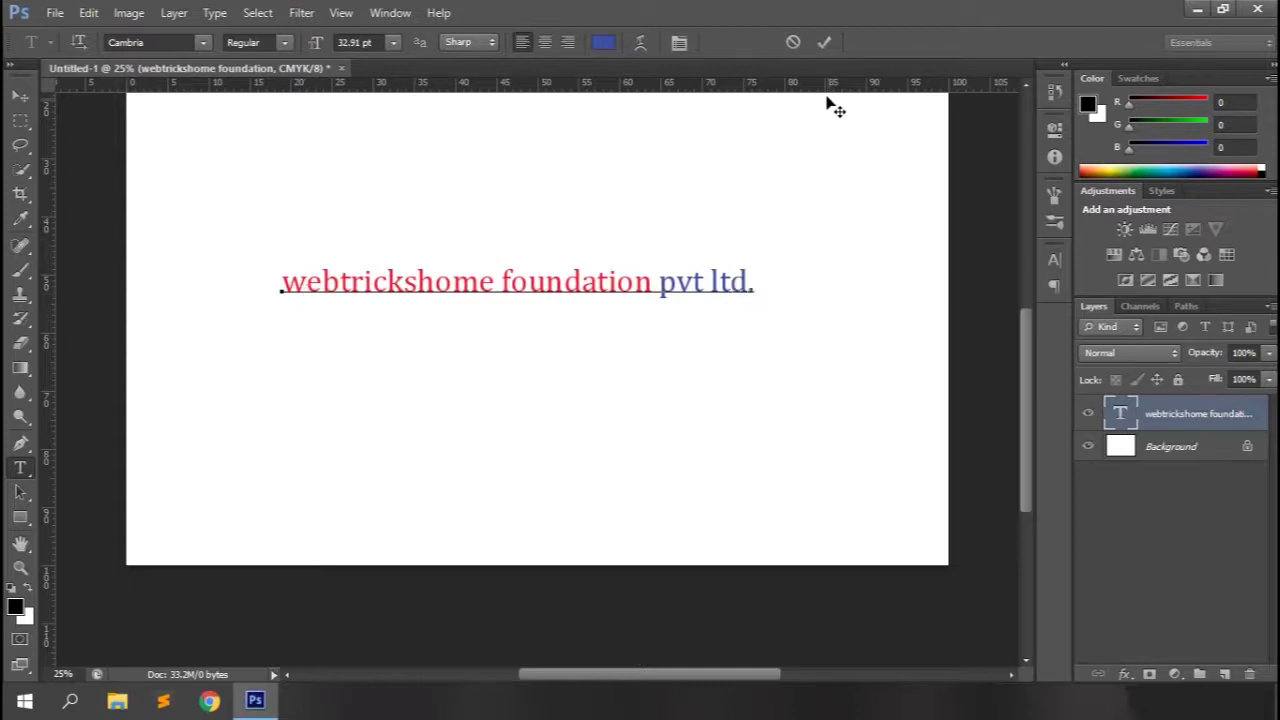
pyautogui.click(825, 43)
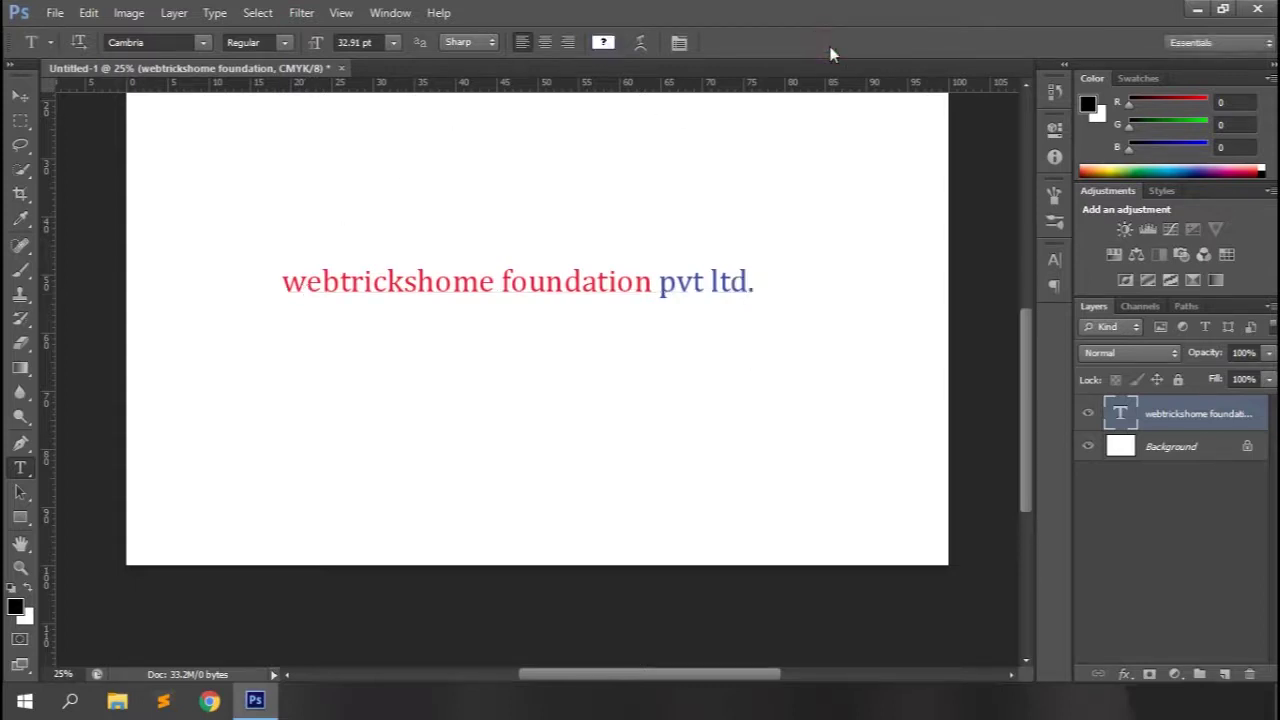
# Step: Recolor the whole webtrickshome foundation pvt ltd. text layer to a uniform bright pinkish red
pyautogui.click(603, 43)
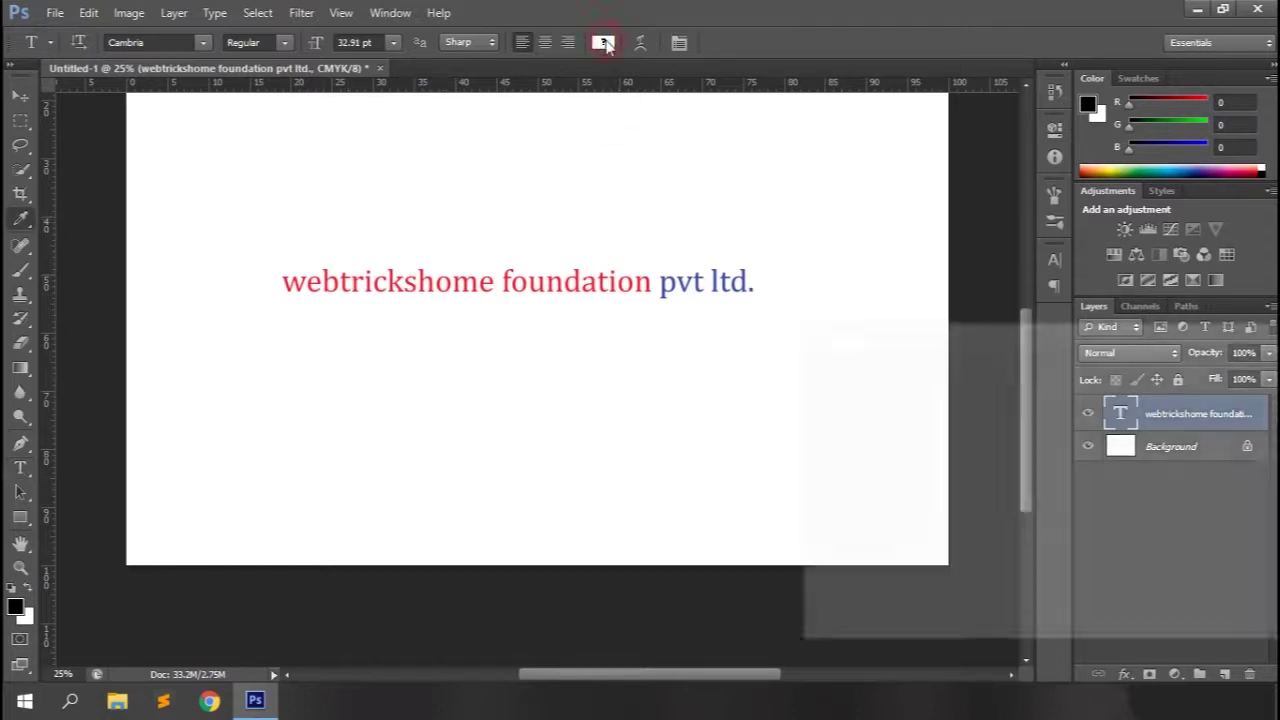
pyautogui.click(1052, 392)
pyautogui.click(1052, 383)
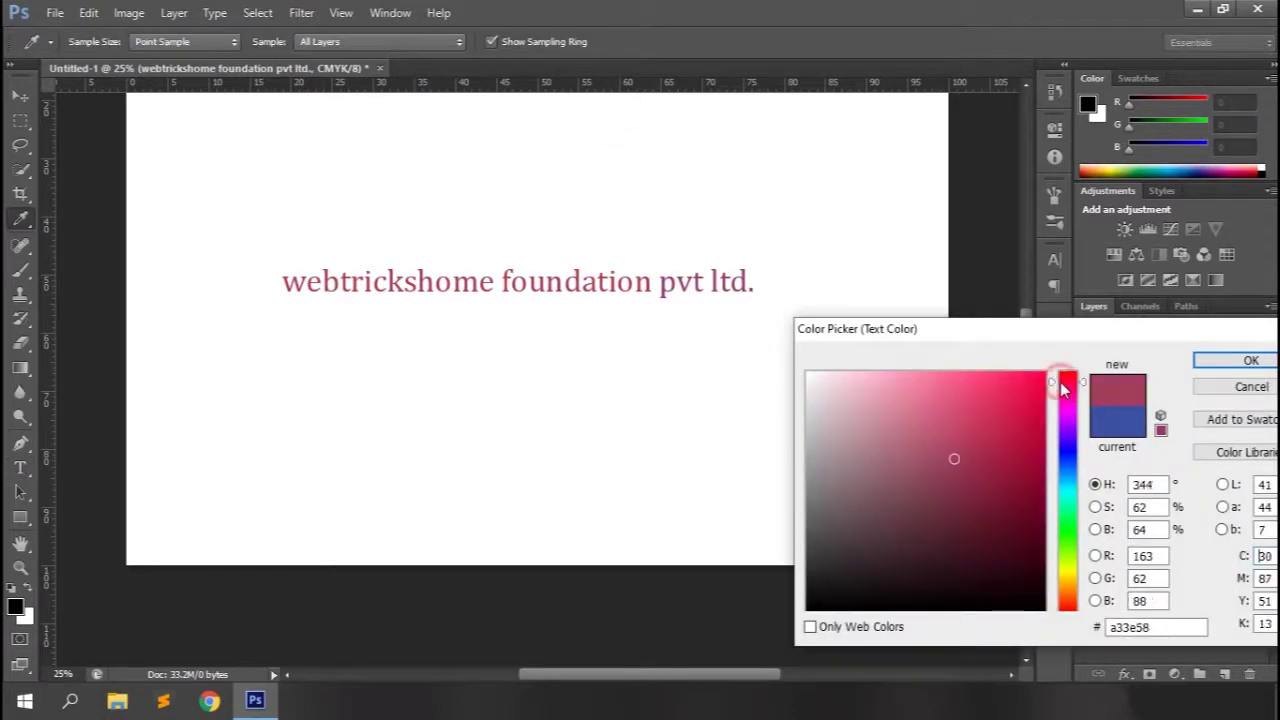
pyautogui.click(1040, 380)
pyautogui.click(1250, 360)
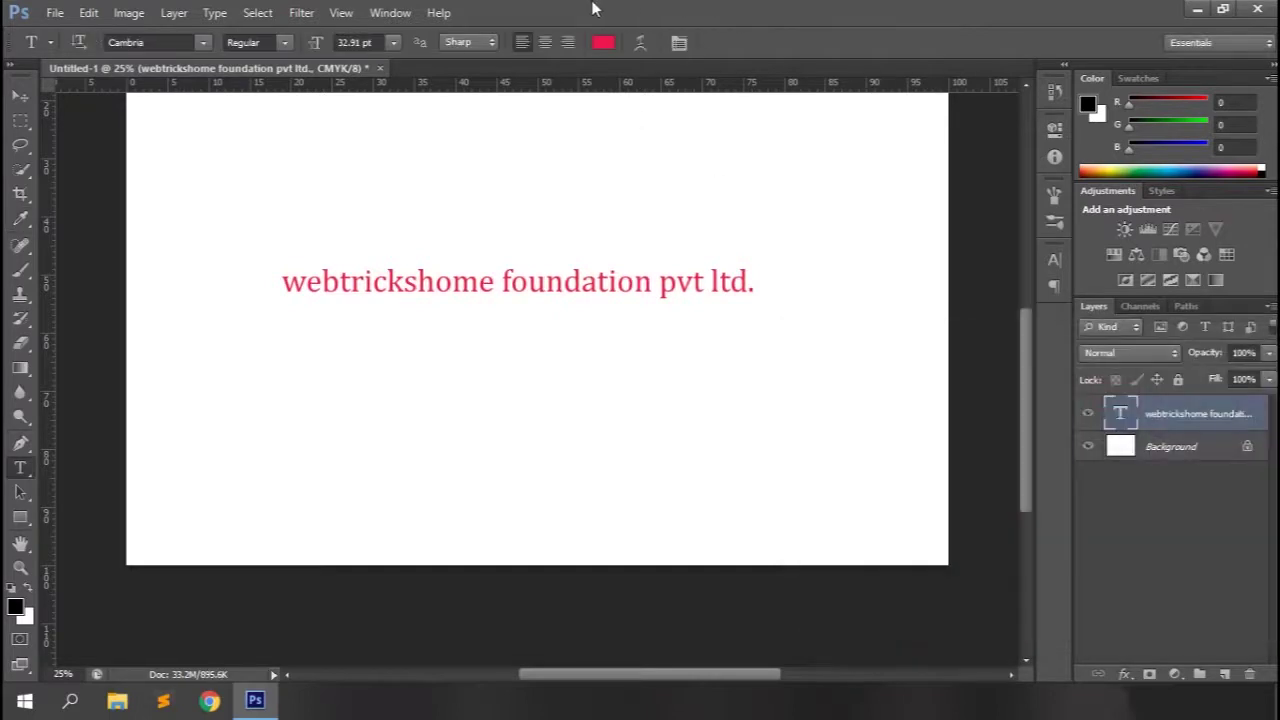
# Step: Try the horizontal Arc warp on the text, adjusting its bend and horizontal distortion
pyautogui.click(638, 45)
pyautogui.click(995, 198)
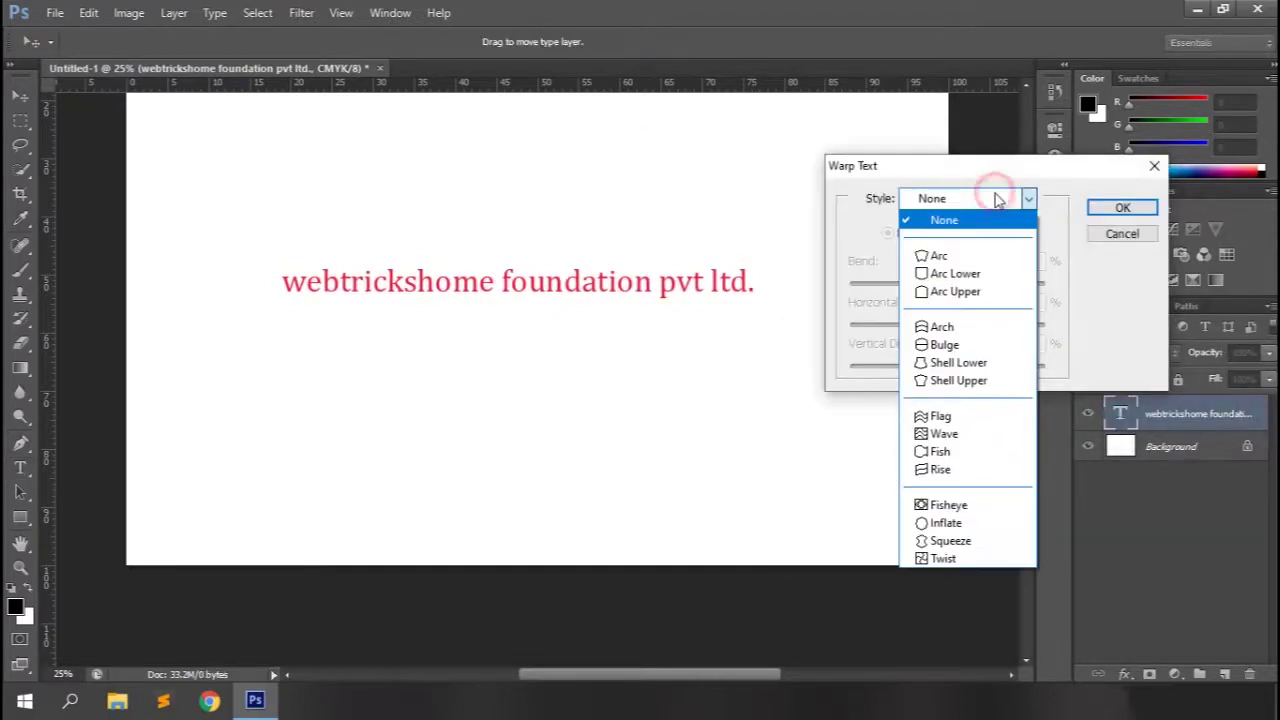
pyautogui.click(958, 262)
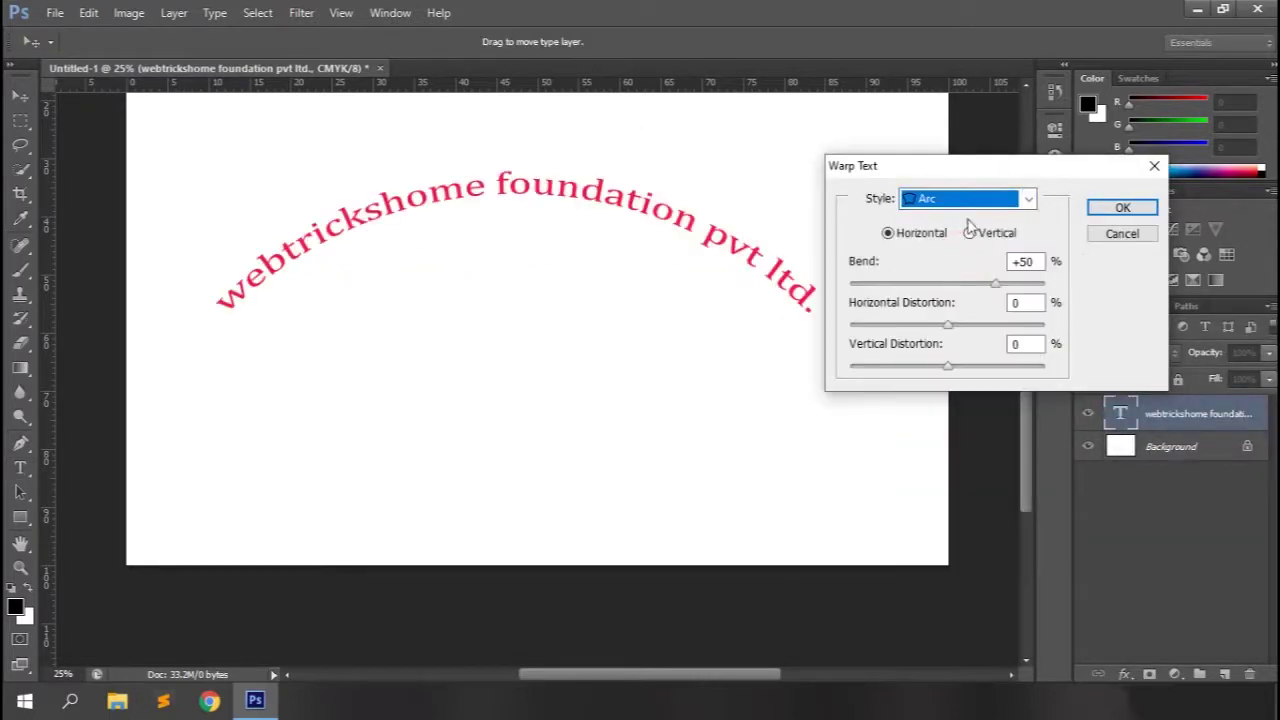
pyautogui.moveTo(996, 282); pyautogui.dragTo(1024, 290)
pyautogui.moveTo(948, 324)
pyautogui.mouseDown()
pyautogui.moveTo(1000, 323)
pyautogui.moveTo(947, 332)
pyautogui.mouseUp()
# Step: Preview the other warp styles on the text, from Arc Lower through Twist, and cancel the warp
pyautogui.click(1002, 200)
pyautogui.click(955, 266)
pyautogui.press('Down')
pyautogui.press('Down')
pyautogui.press('Down')
pyautogui.press('Down')
pyautogui.press('Down')
pyautogui.press('Down')
pyautogui.press('Down')
pyautogui.press('Down')
pyautogui.press('Down')
pyautogui.press('Down')
pyautogui.press('Down')
pyautogui.press('Down')
pyautogui.press('Down')
pyautogui.click(1122, 233)
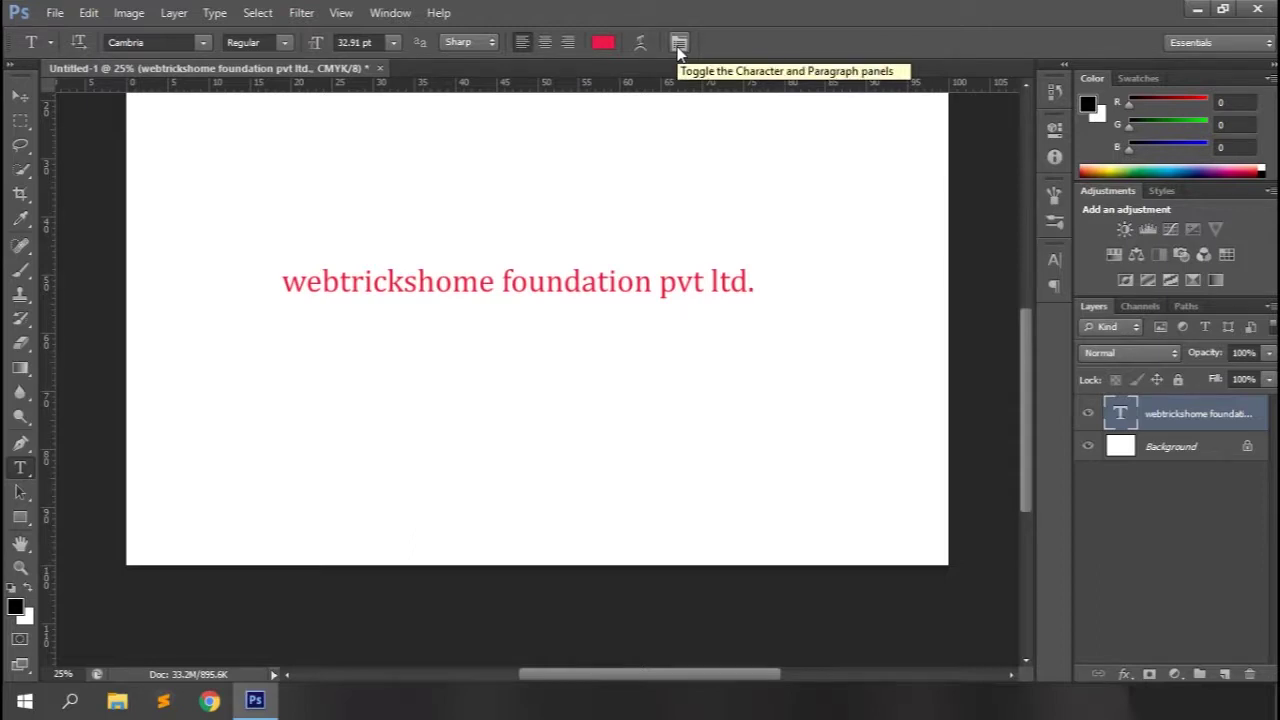
# Step: Set the text layer's character formatting to Adobe Caslon Pro, Bold, 24 pt
pyautogui.click(678, 44)
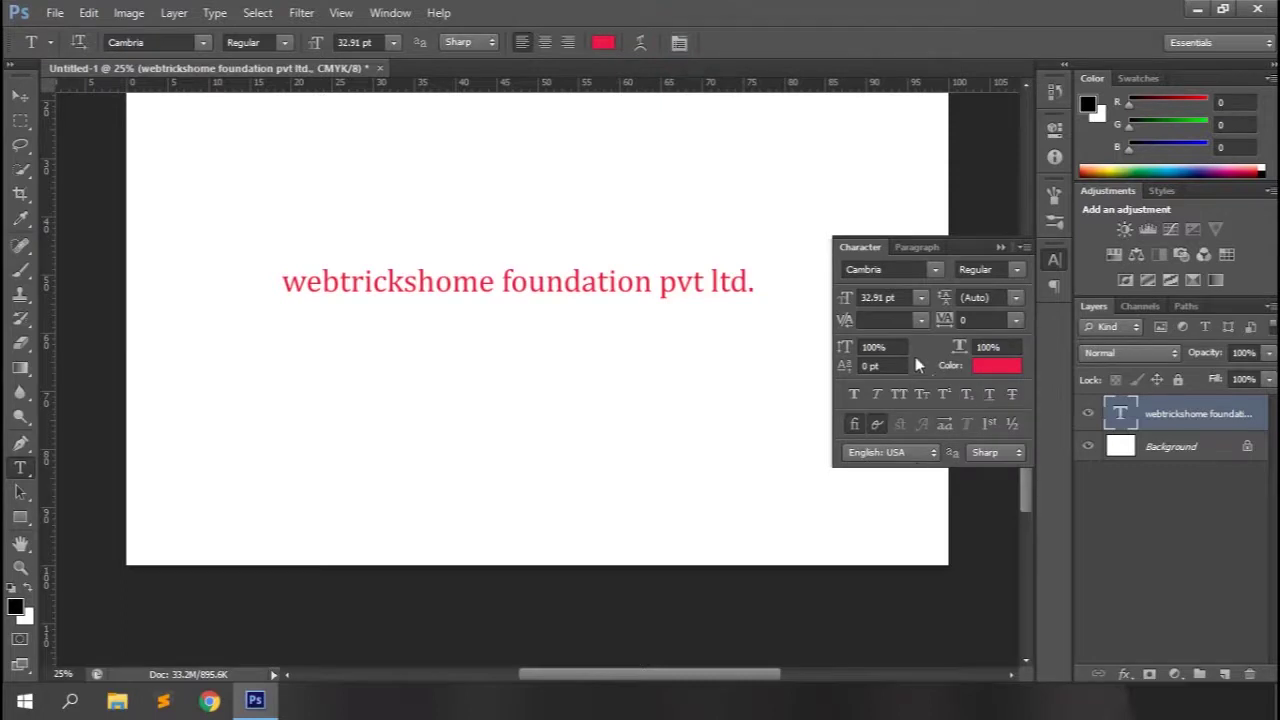
pyautogui.click(936, 272)
pyautogui.click(893, 337)
pyautogui.click(1012, 271)
pyautogui.click(980, 348)
pyautogui.click(921, 297)
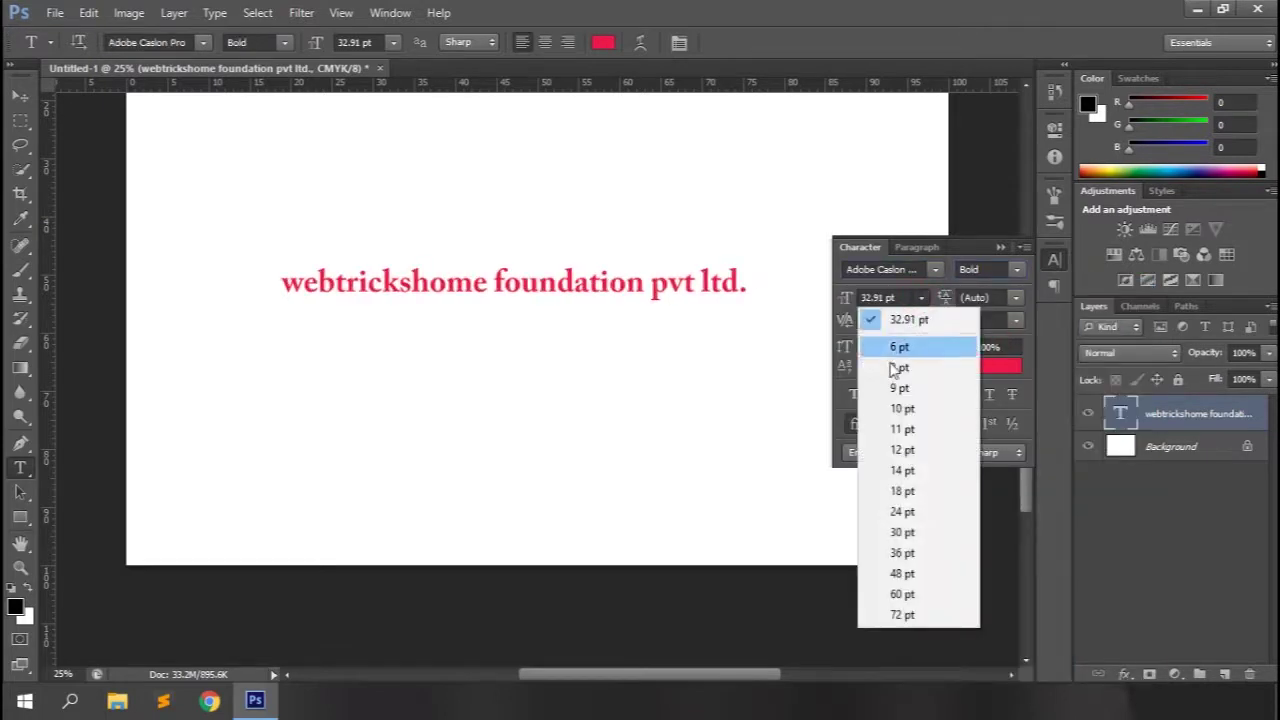
pyautogui.click(900, 511)
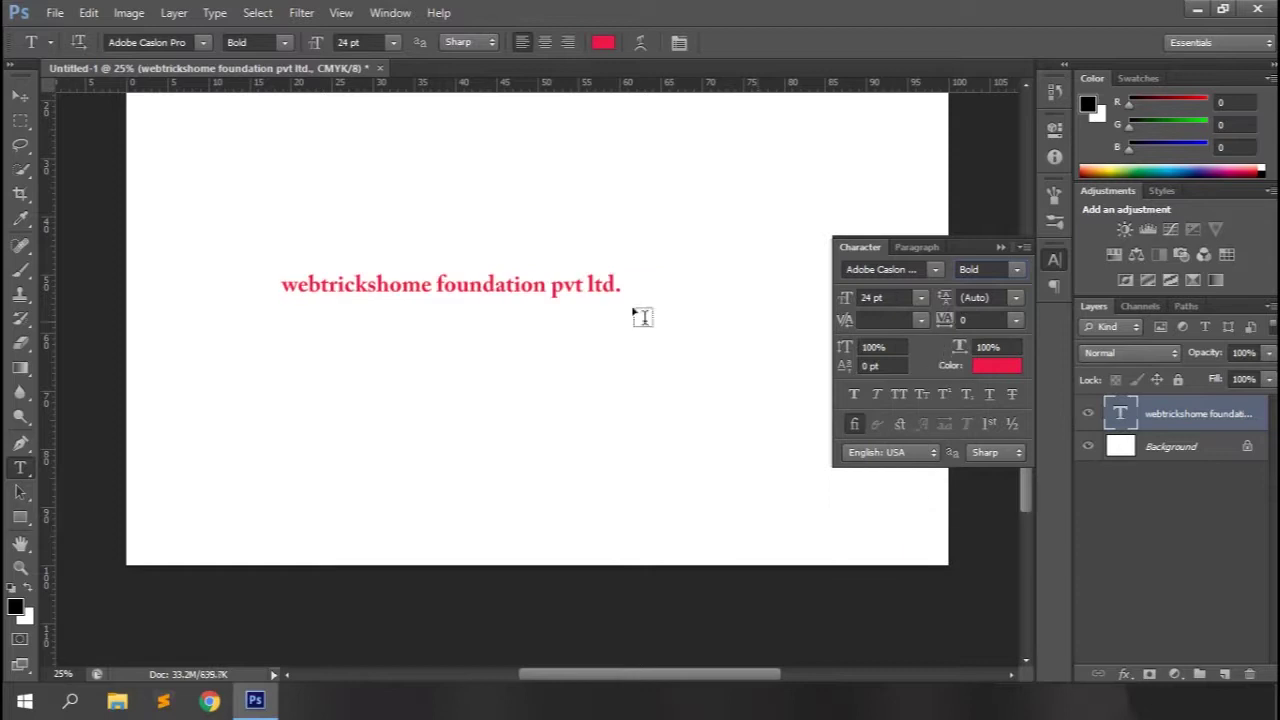
# Step: Add a second line reading "youtube channel" below the existing text and commit the edit
pyautogui.click(548, 286)
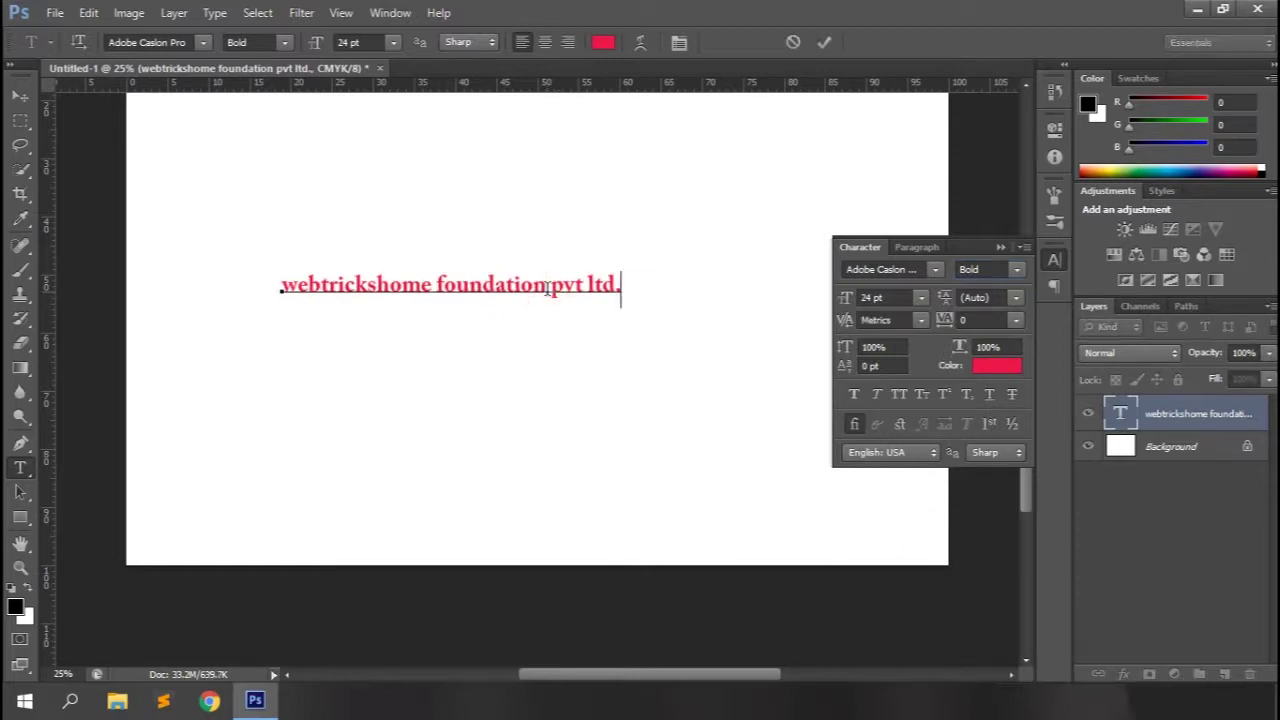
pyautogui.write('youtube ')
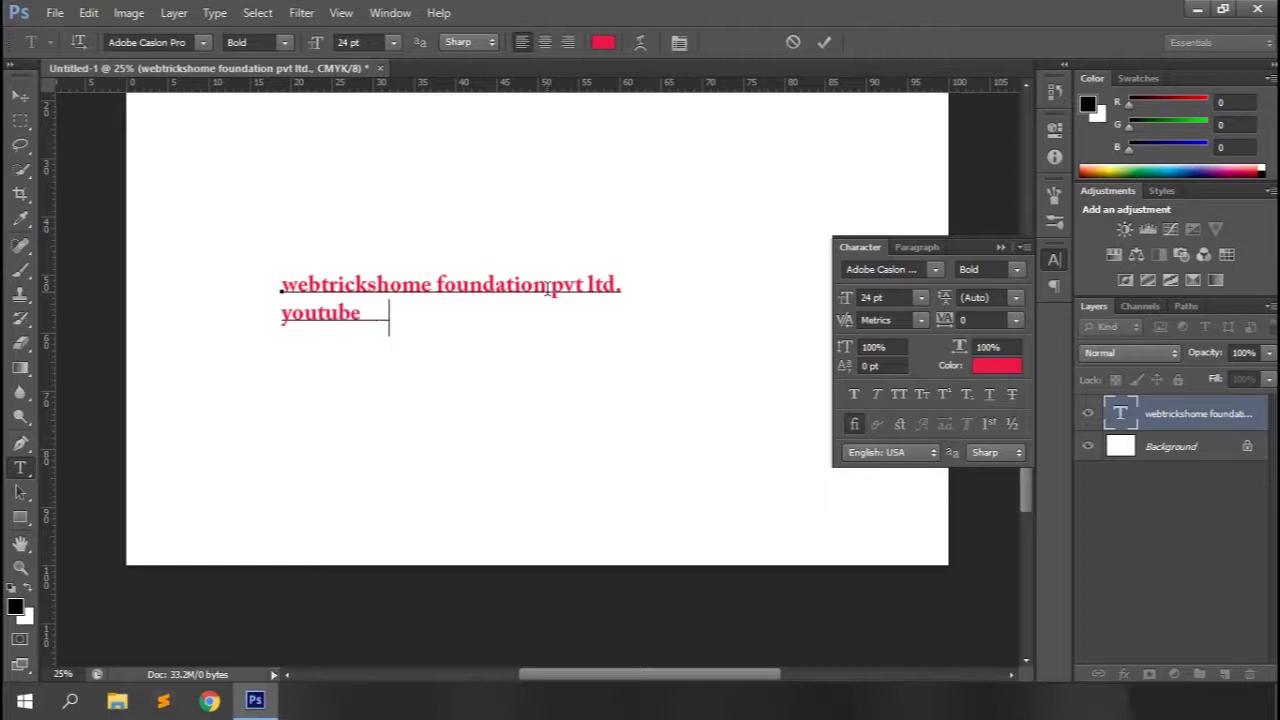
pyautogui.write('channel')
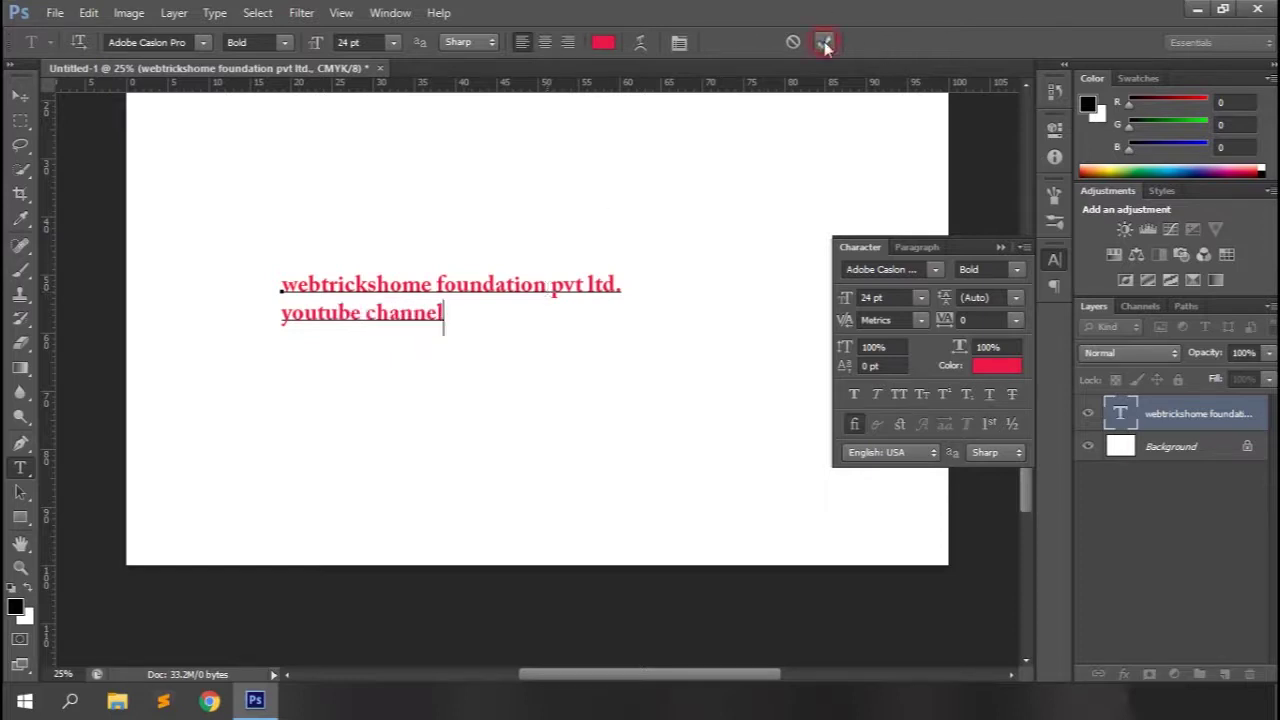
pyautogui.click(824, 43)
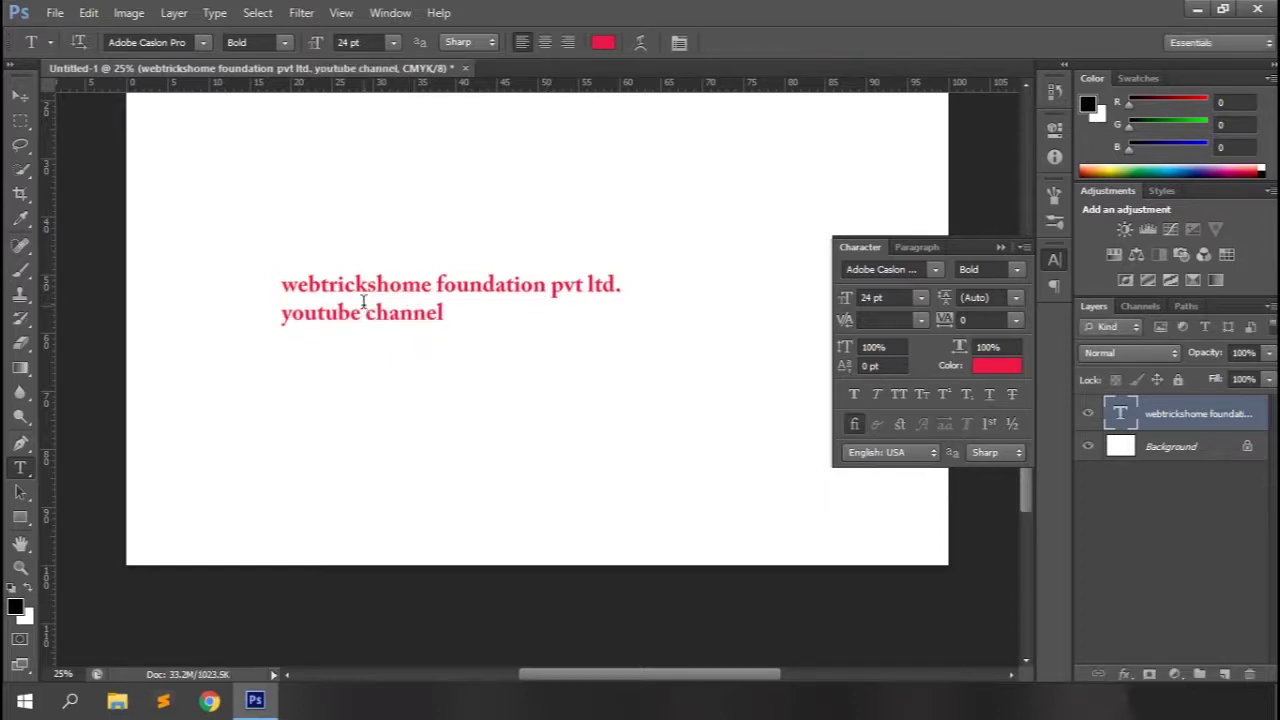
# Step: Try 24 pt leading on the two lines of text and restore the leading to Auto
pyautogui.click(1015, 297)
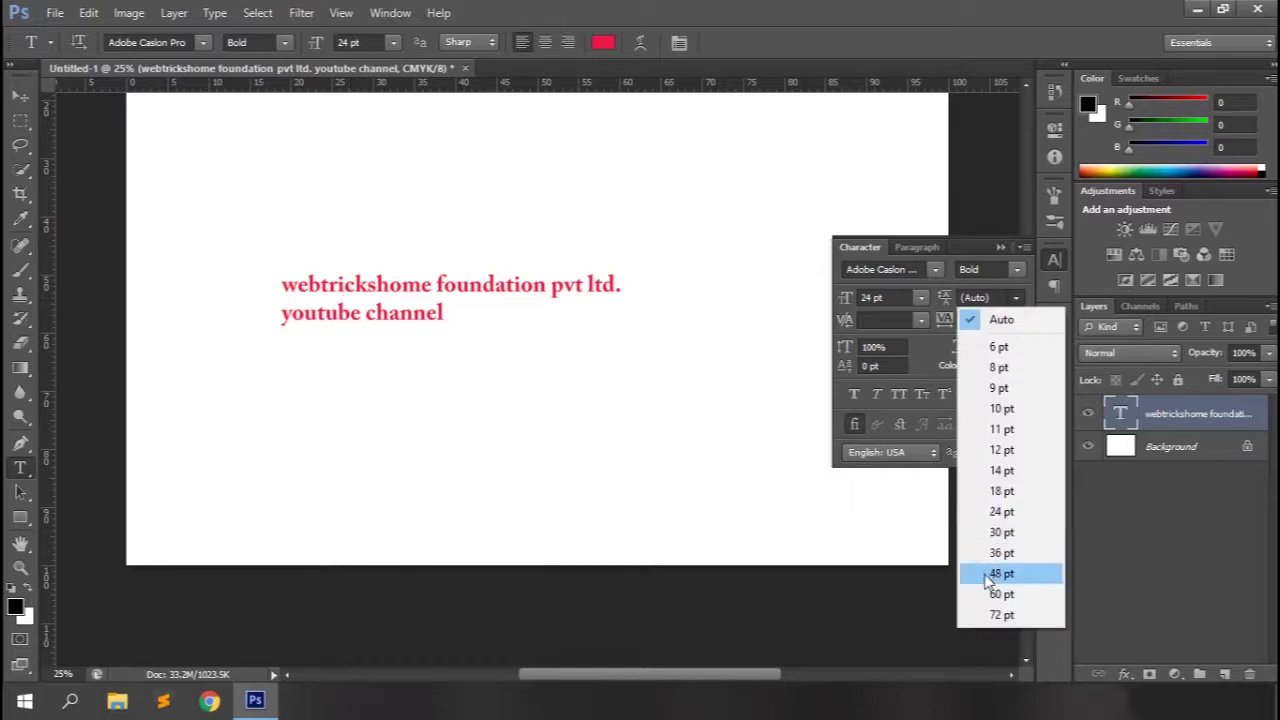
pyautogui.click(1000, 511)
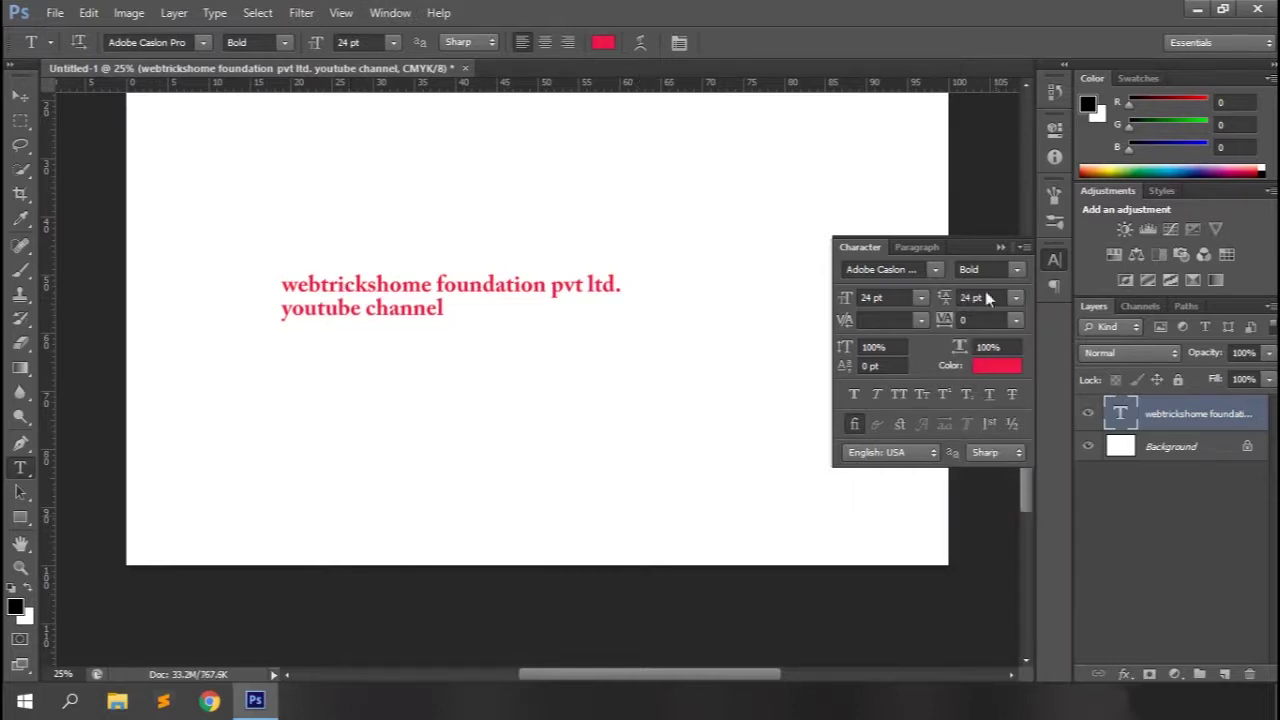
pyautogui.click(1013, 298)
pyautogui.click(985, 320)
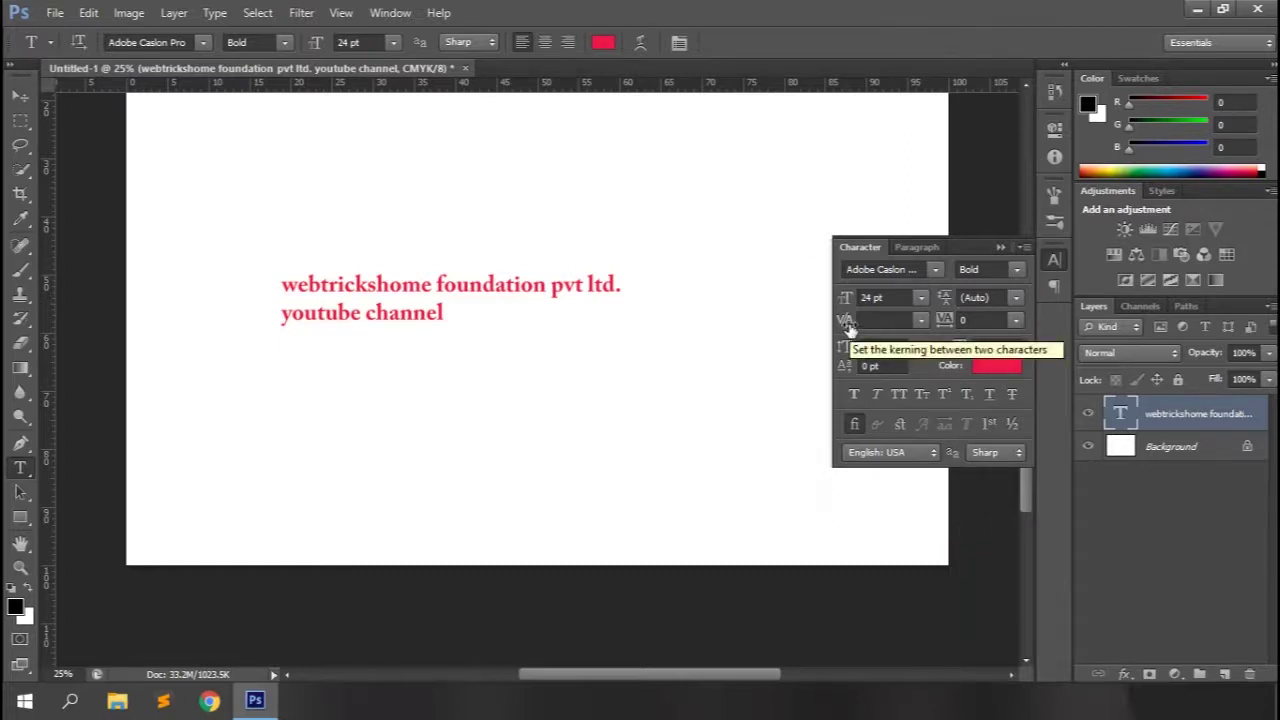
# Step: Try changing the kerning within "foundation" and widening the tracking of its letters "da", and reset the tracking to 0
pyautogui.click(491, 292)
pyautogui.moveTo(846, 320); pyautogui.dragTo(948, 326)
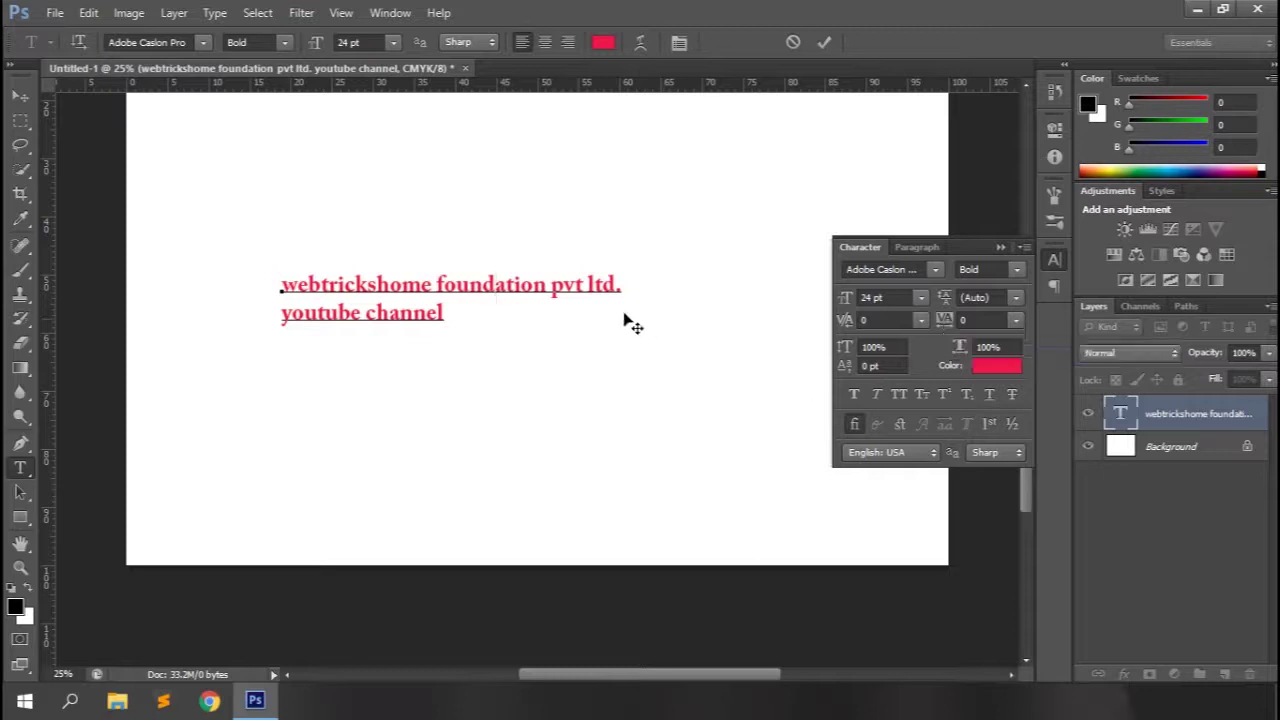
pyautogui.moveTo(482, 285); pyautogui.dragTo(505, 286)
pyautogui.moveTo(950, 330)
pyautogui.mouseDown()
pyautogui.moveTo(1024, 332)
pyautogui.moveTo(957, 322)
pyautogui.mouseUp()
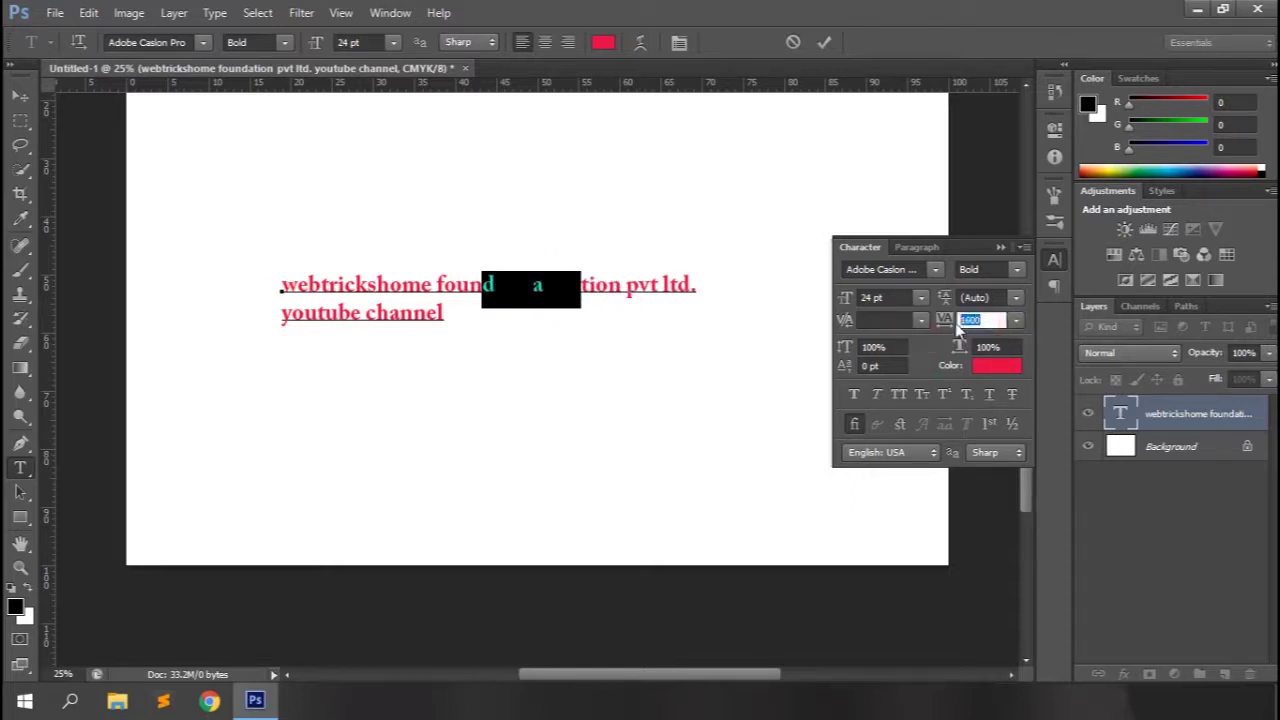
pyautogui.write('0')
pyautogui.press('Return')
# Step: Replace the initial w of webtrickshome with a capital W and scale it to 200% vertically and horizontally
pyautogui.click(281, 285)
pyautogui.press('Delete')
pyautogui.write('W')
pyautogui.hotkey('shift', 'Left')
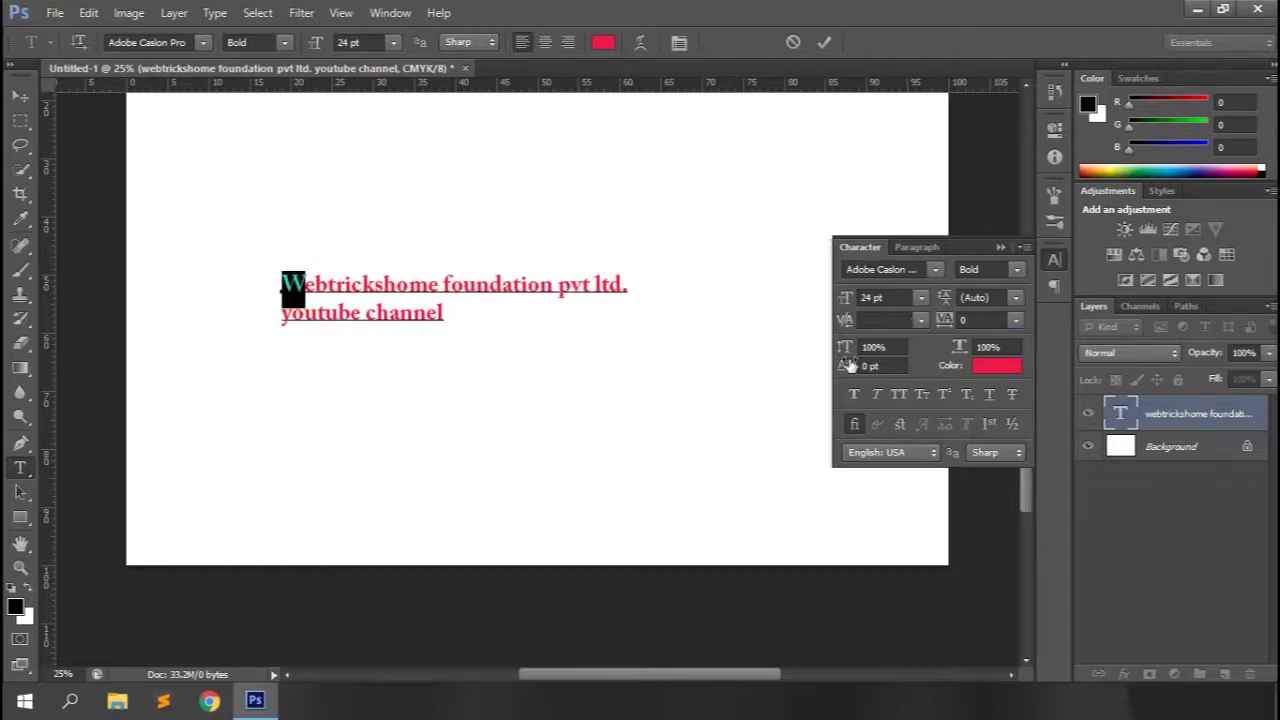
pyautogui.moveTo(845, 347)
pyautogui.mouseDown()
pyautogui.moveTo(925, 350)
pyautogui.moveTo(851, 349)
pyautogui.moveTo(860, 355)
pyautogui.mouseUp()
pyautogui.moveTo(958, 349); pyautogui.dragTo(1055, 364)
pyautogui.click(566, 321)
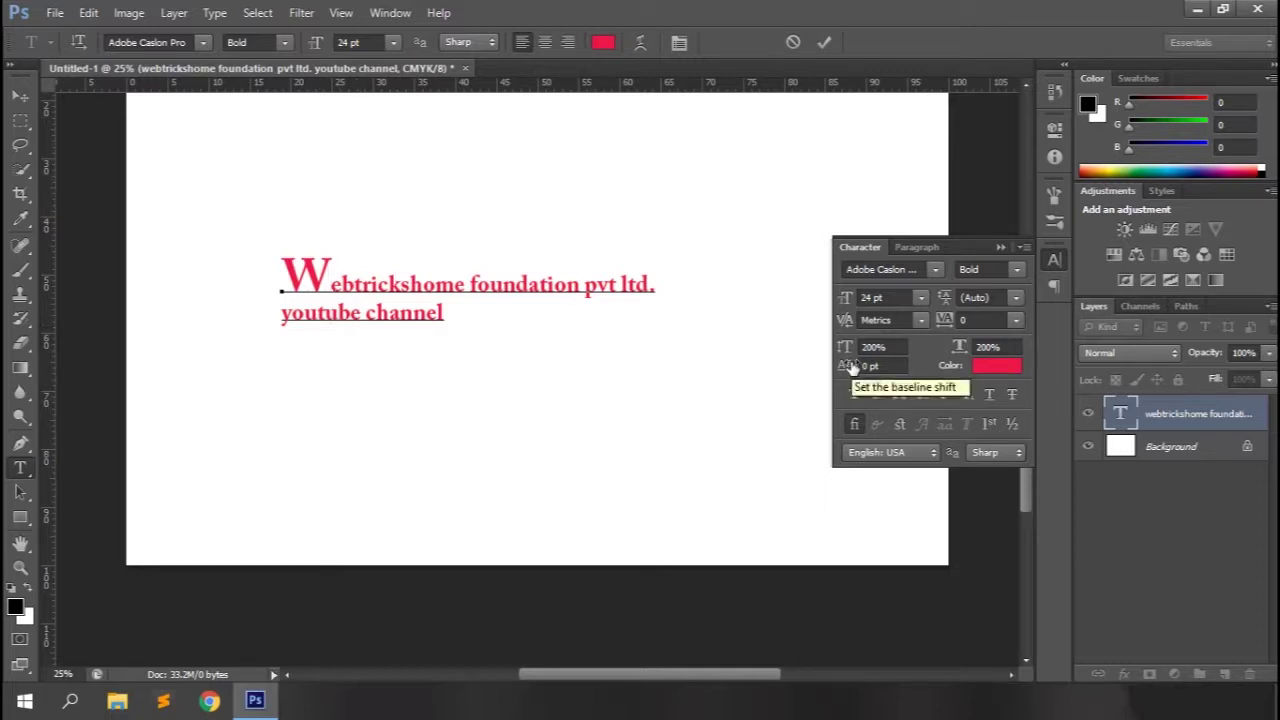
# Step: Lower the large W of Webtrickshome with a baseline shift of -15 pt and commit the edit
pyautogui.moveTo(330, 272); pyautogui.dragTo(286, 270)
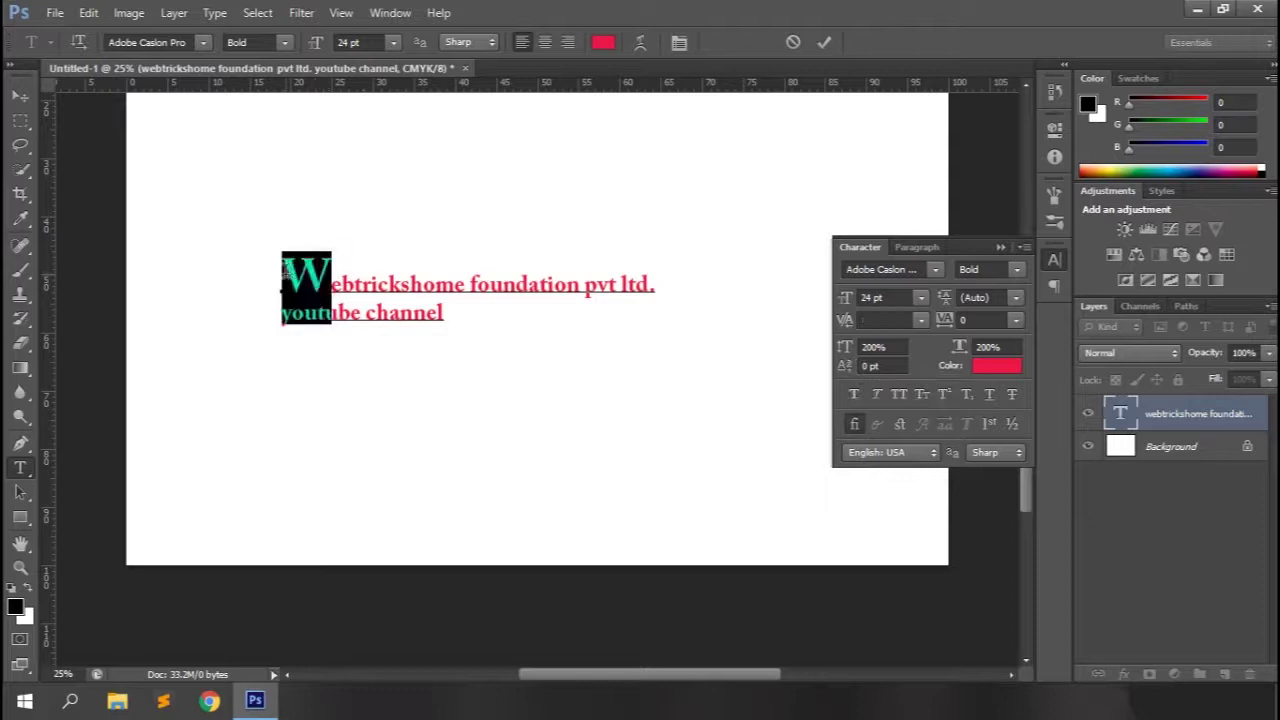
pyautogui.moveTo(847, 369); pyautogui.dragTo(832, 370)
pyautogui.click(442, 314)
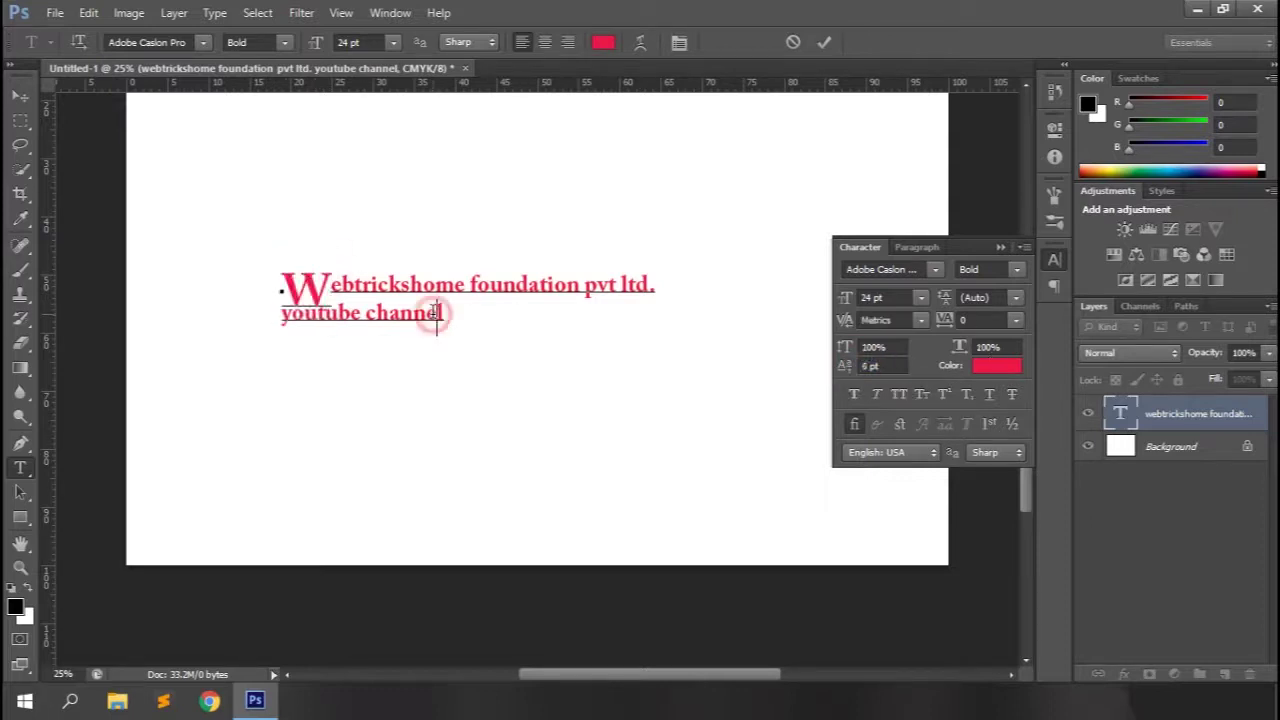
pyautogui.click(824, 42)
# Step: Set the leading of the two lines to 40 pt and indent "youtube channel" with spaces
pyautogui.moveTo(960, 298); pyautogui.dragTo(994, 306)
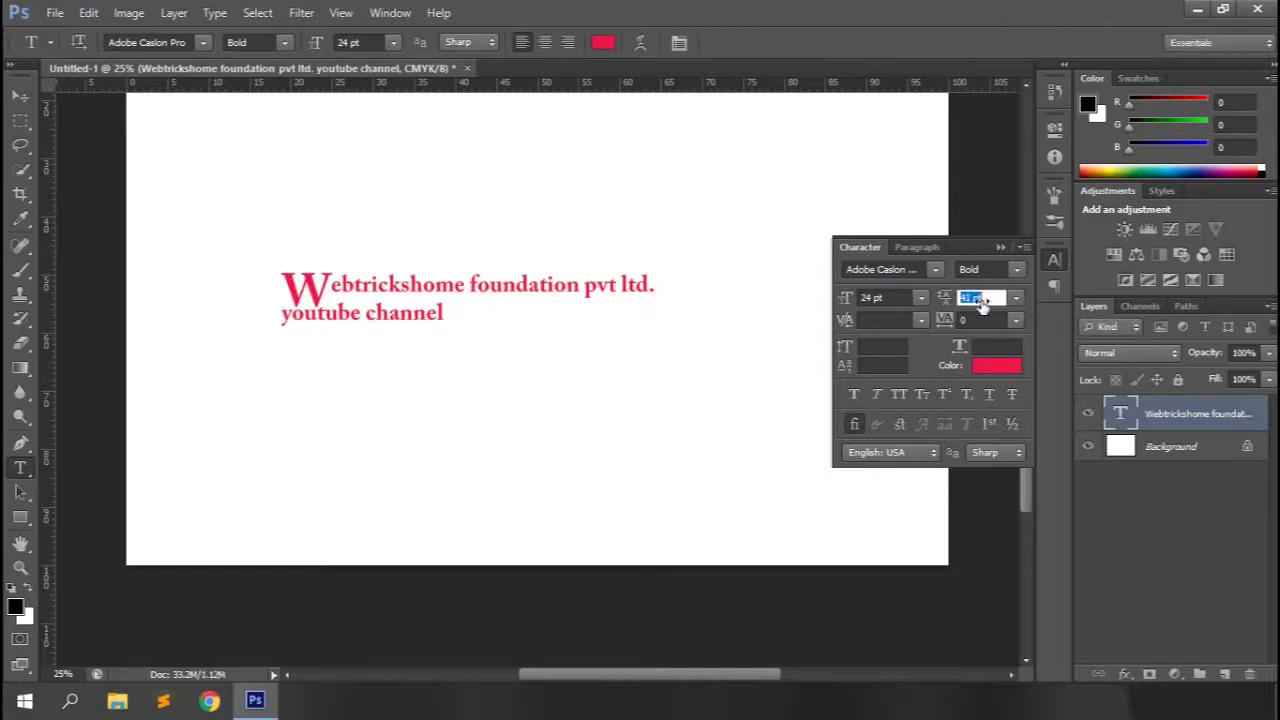
pyautogui.write('40')
pyautogui.press('Return')
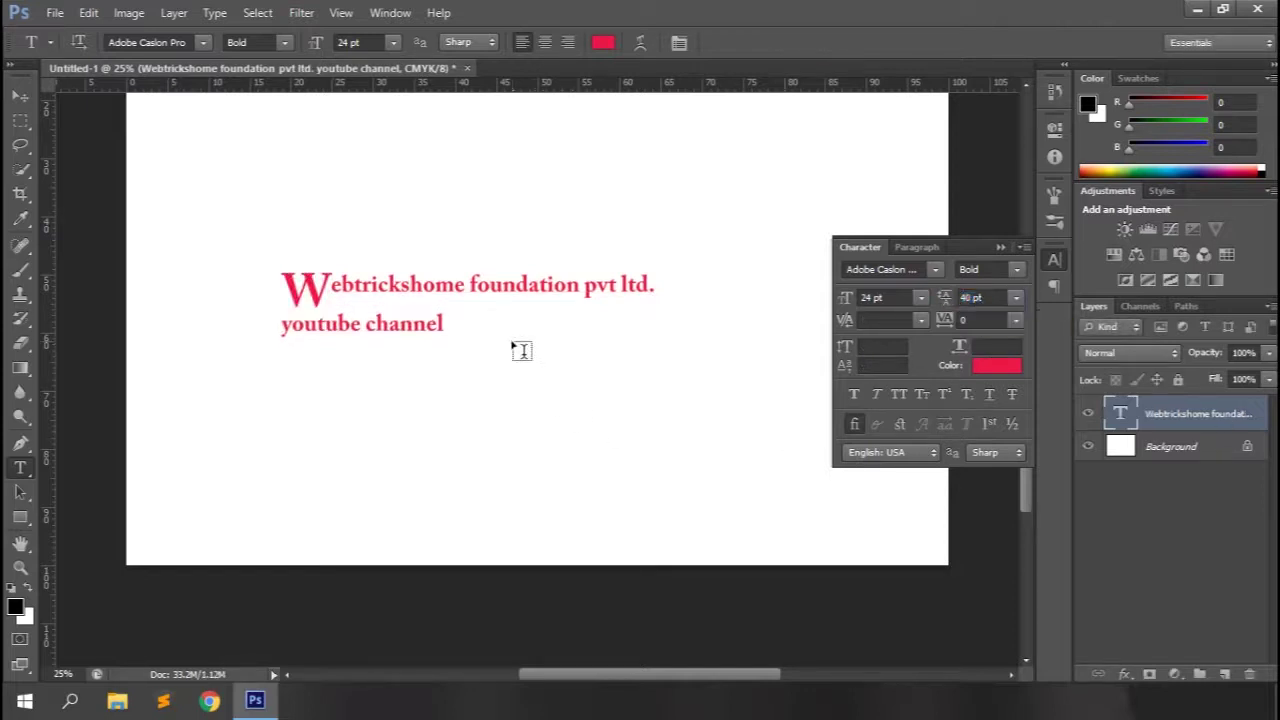
pyautogui.click(289, 338)
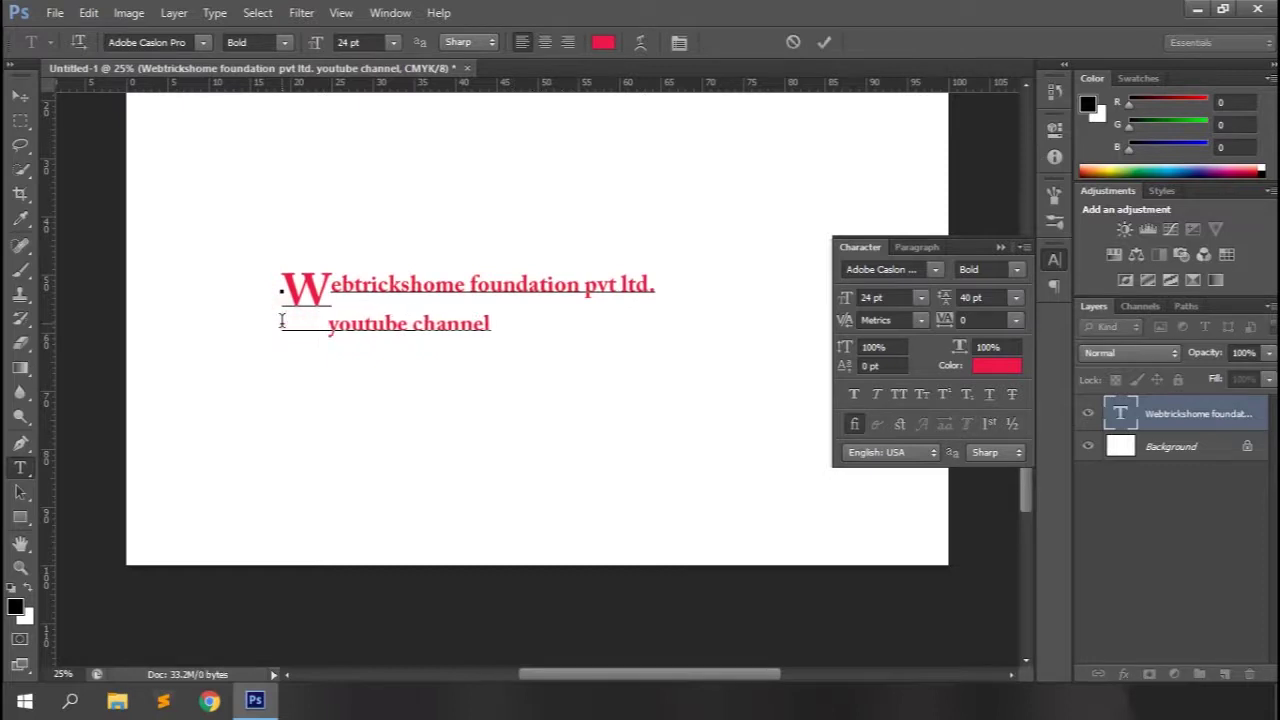
# Step: Enlarge the W vertically and horizontally with a -40 pt baseline shift, and indent "youtube channel" to clear it
pyautogui.moveTo(332, 290); pyautogui.dragTo(280, 287)
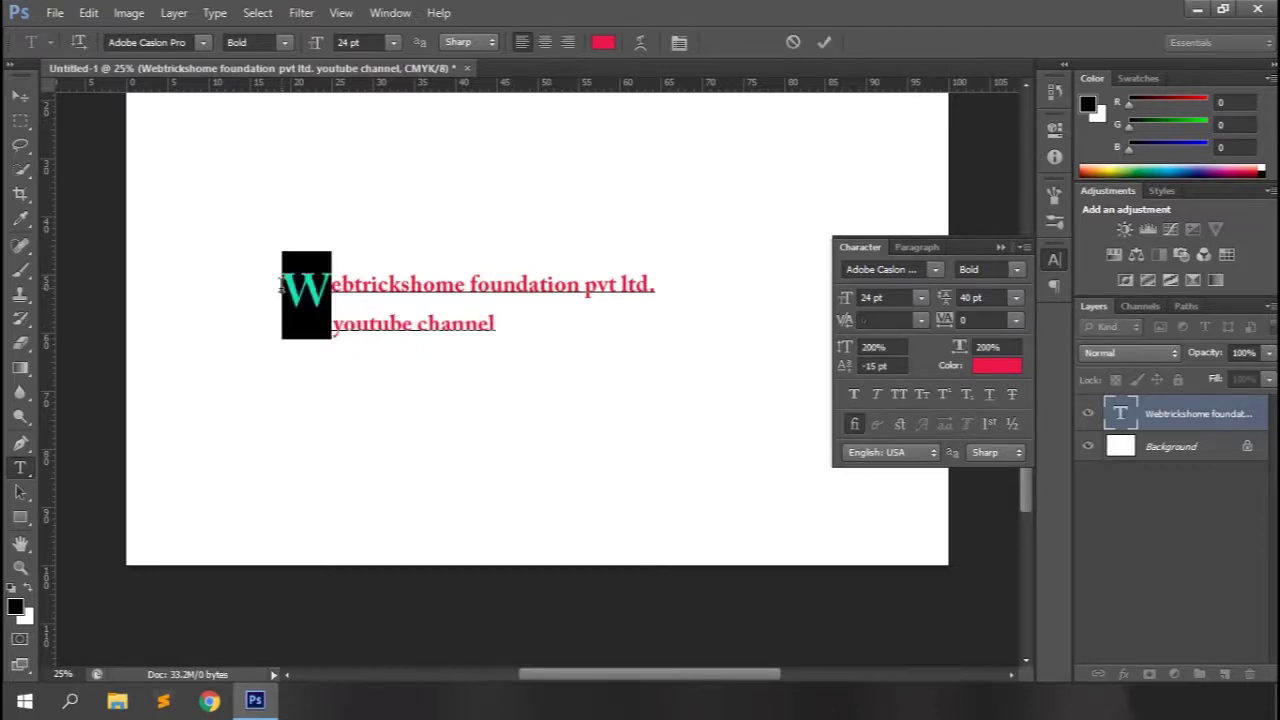
pyautogui.moveTo(845, 367)
pyautogui.mouseDown()
pyautogui.moveTo(797, 366)
pyautogui.moveTo(843, 366)
pyautogui.mouseUp()
pyautogui.click(864, 347)
pyautogui.write('4')
pyautogui.press('Return')
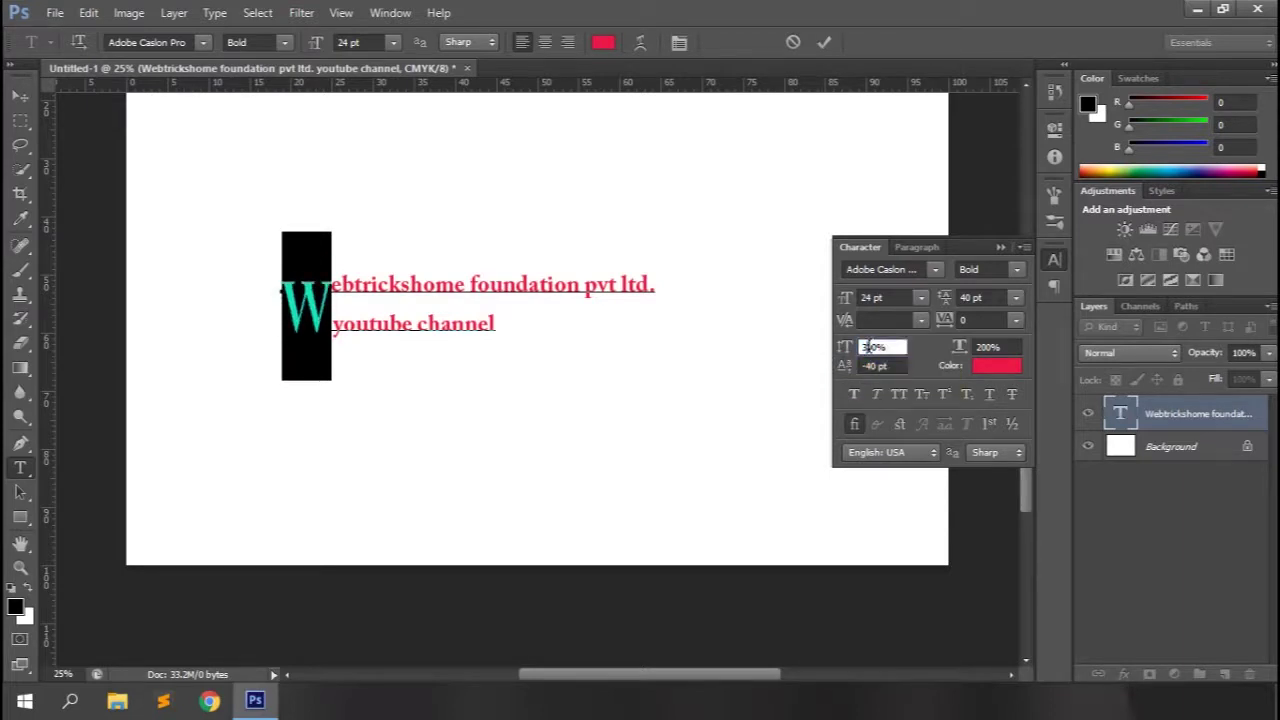
pyautogui.moveTo(958, 348); pyautogui.dragTo(1052, 356)
pyautogui.click(343, 325)
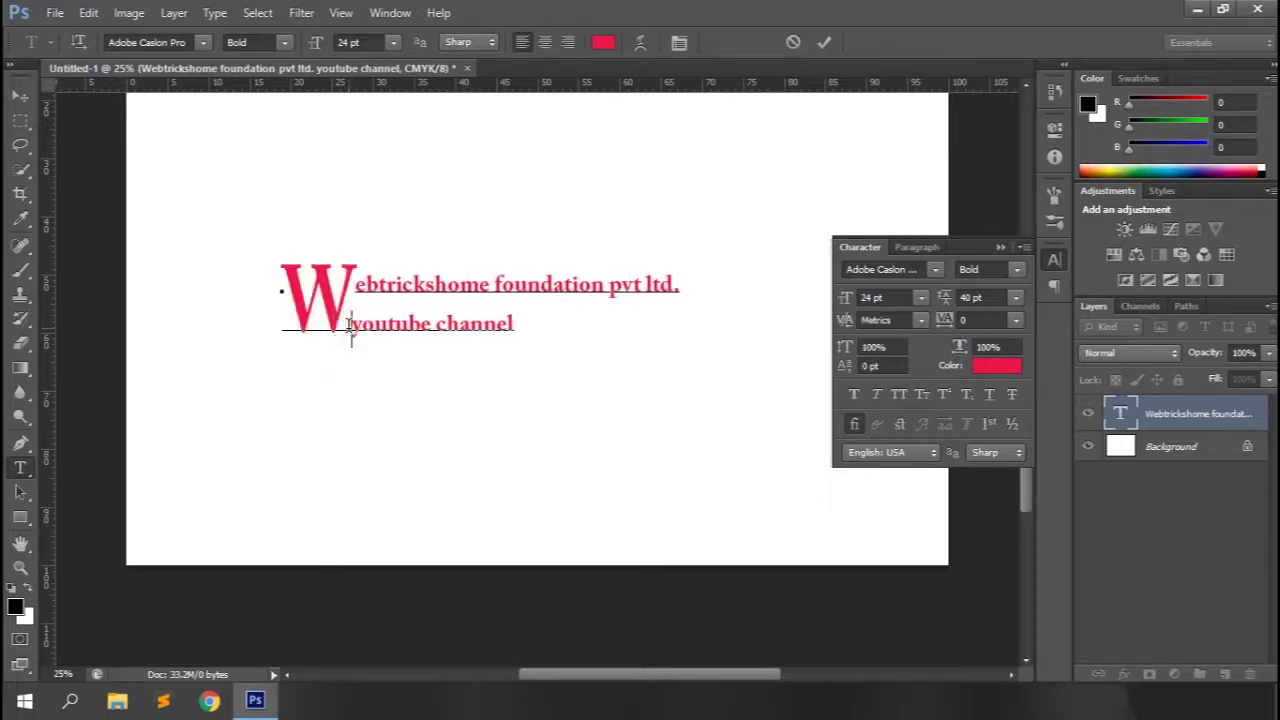
pyautogui.click(826, 44)
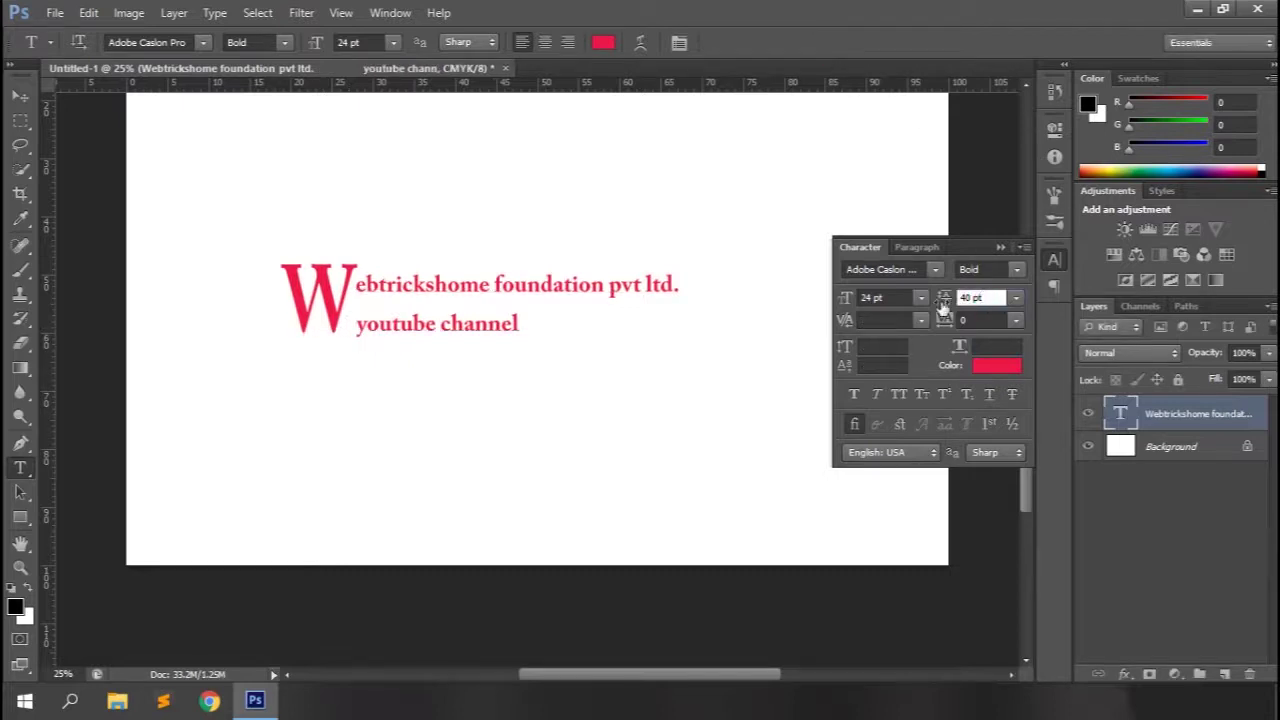
# Step: Reduce the leading of the Webtrickshome text to 36 pt
pyautogui.click(1016, 297)
pyautogui.click(997, 560)
pyautogui.click(1016, 297)
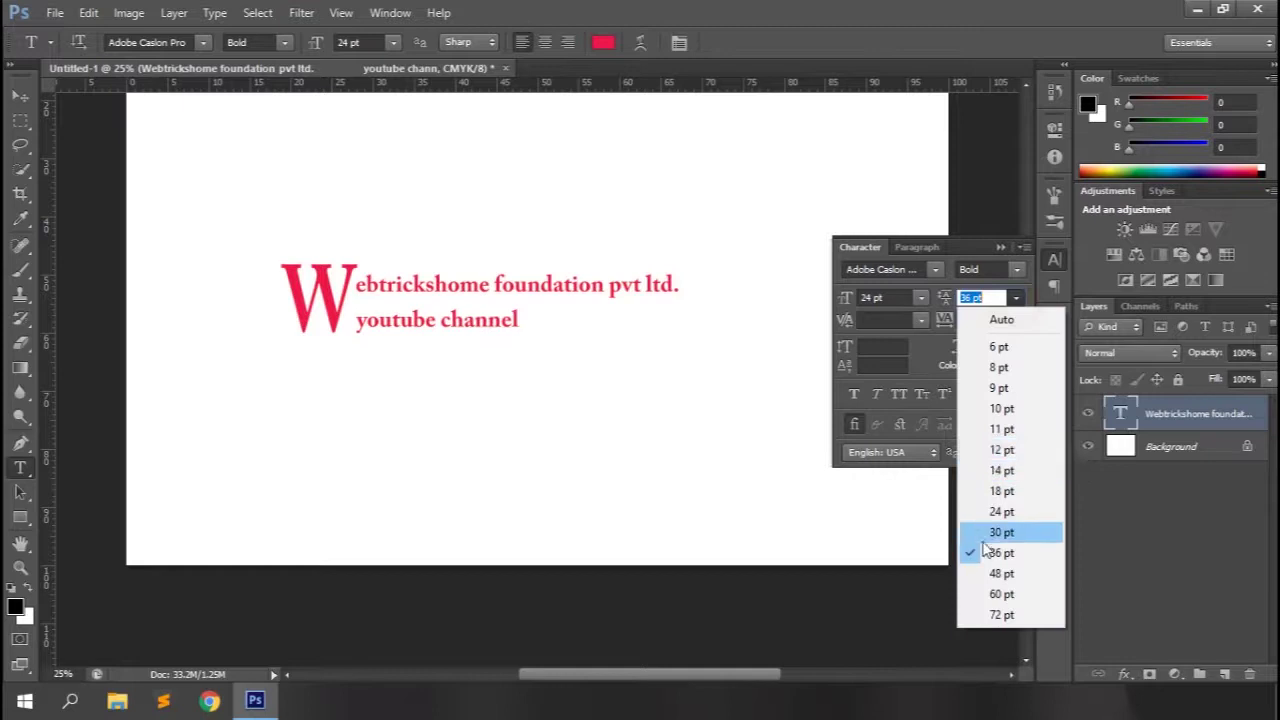
pyautogui.click(990, 538)
pyautogui.moveTo(944, 305); pyautogui.dragTo(888, 318)
# Step: Recolor all the text after the initial W to #333 and commit the edit
pyautogui.click(357, 300)
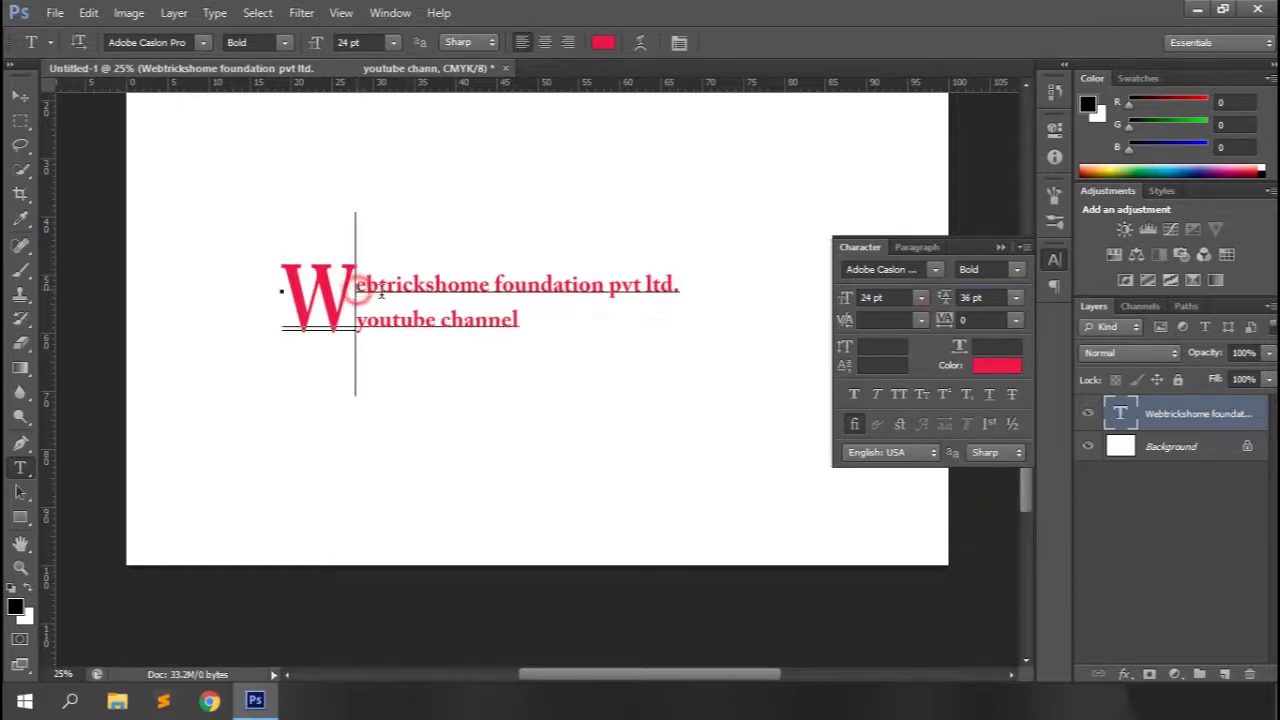
pyautogui.moveTo(357, 300); pyautogui.dragTo(507, 330)
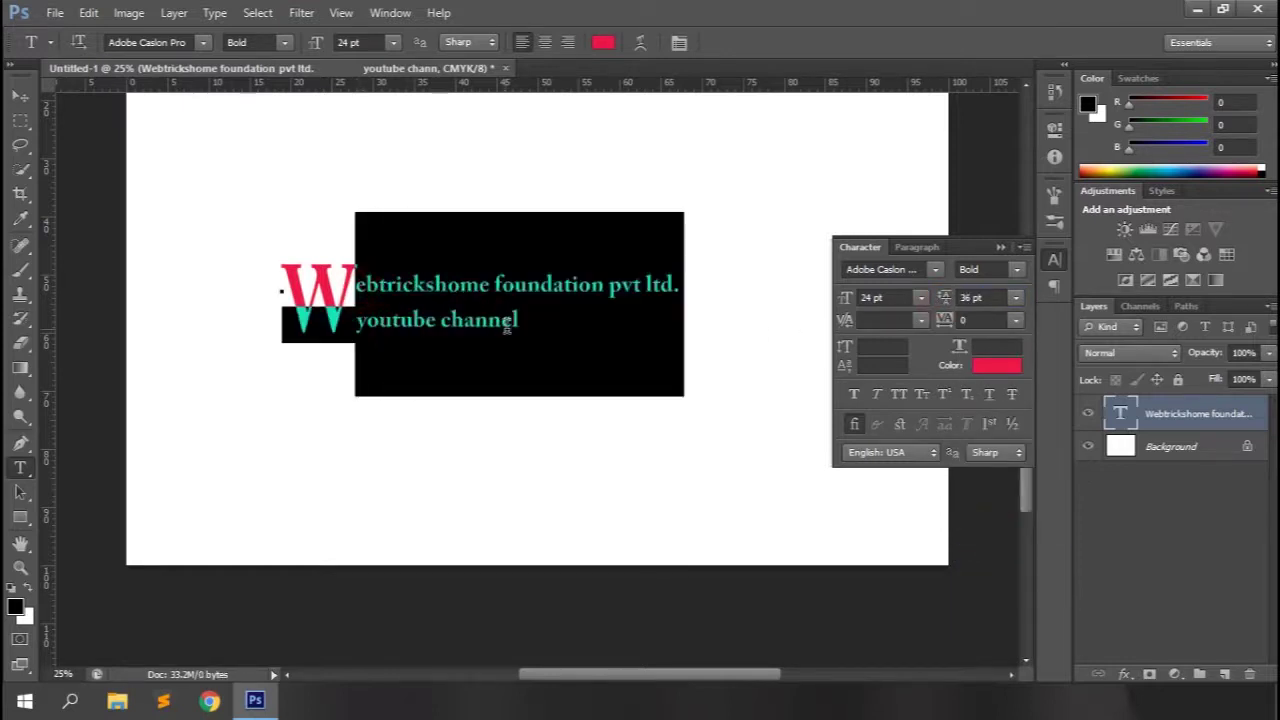
pyautogui.click(997, 365)
pyautogui.click(815, 595)
pyautogui.moveTo(1200, 627); pyautogui.dragTo(1050, 635)
pyautogui.write('333')
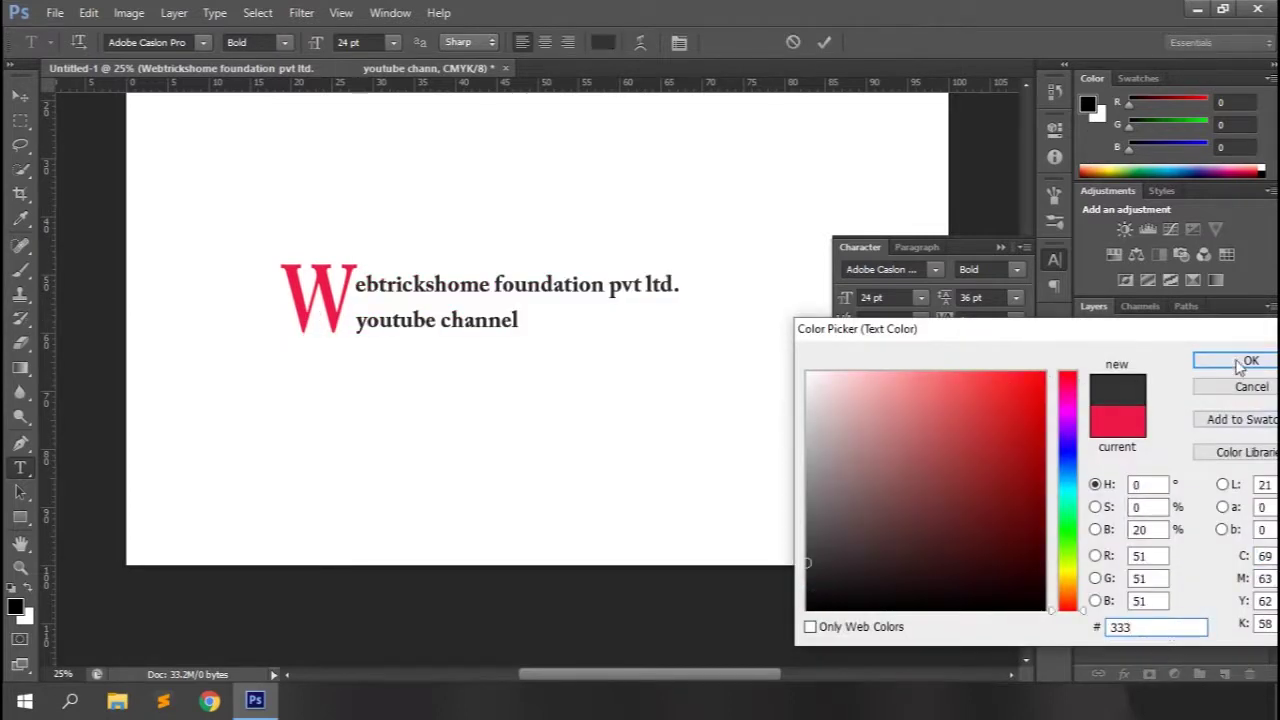
pyautogui.click(1251, 360)
pyautogui.click(822, 42)
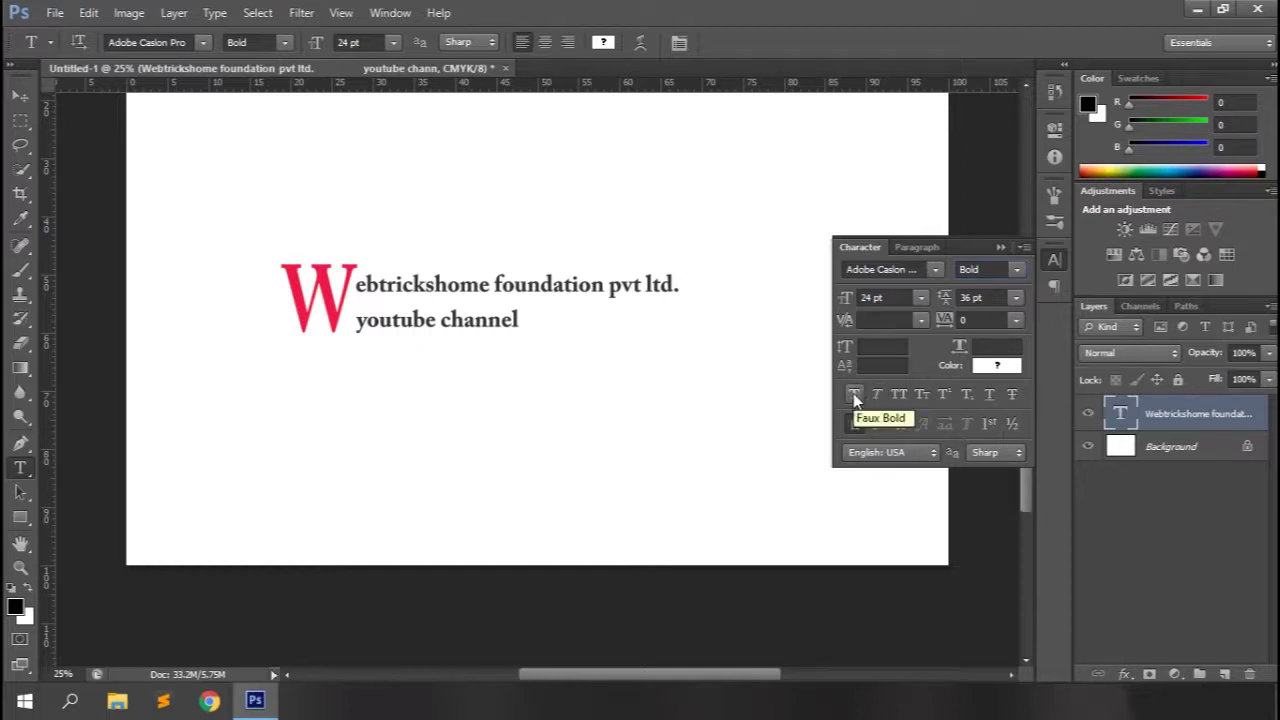
# Step: Change the text's font to CM and try Faux Bold and Faux Italic on it
pyautogui.click(935, 268)
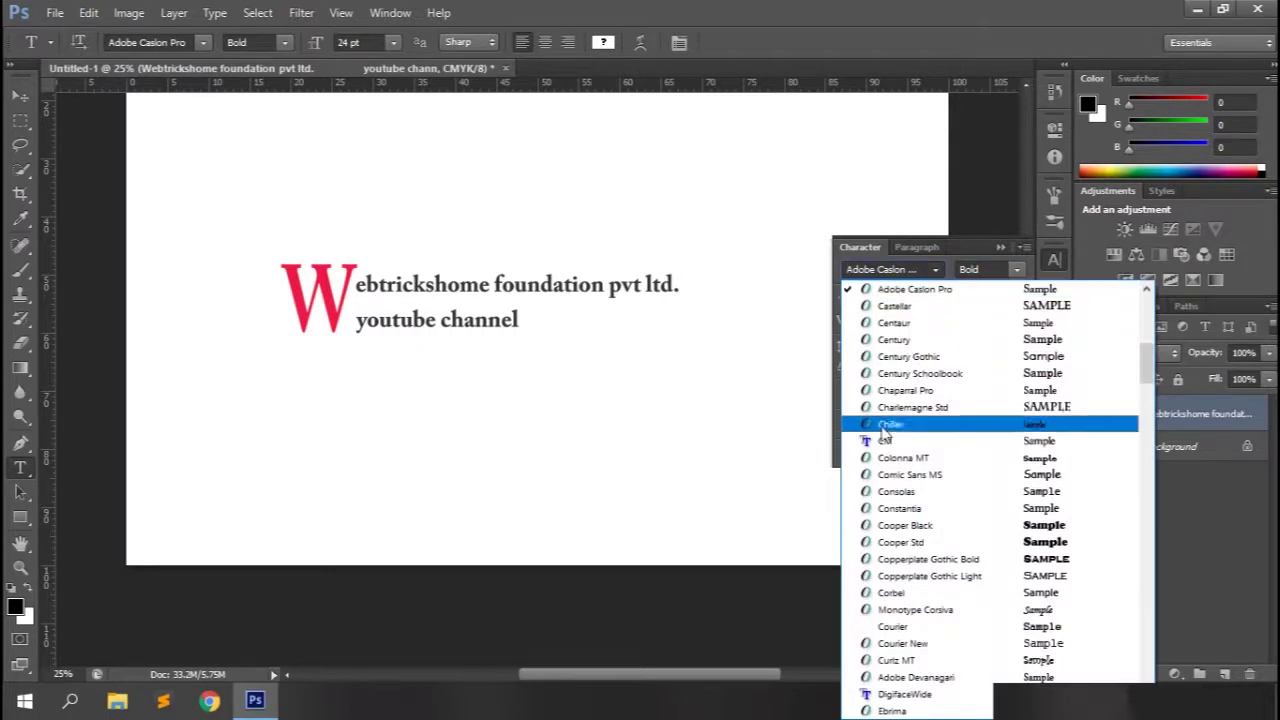
pyautogui.click(884, 440)
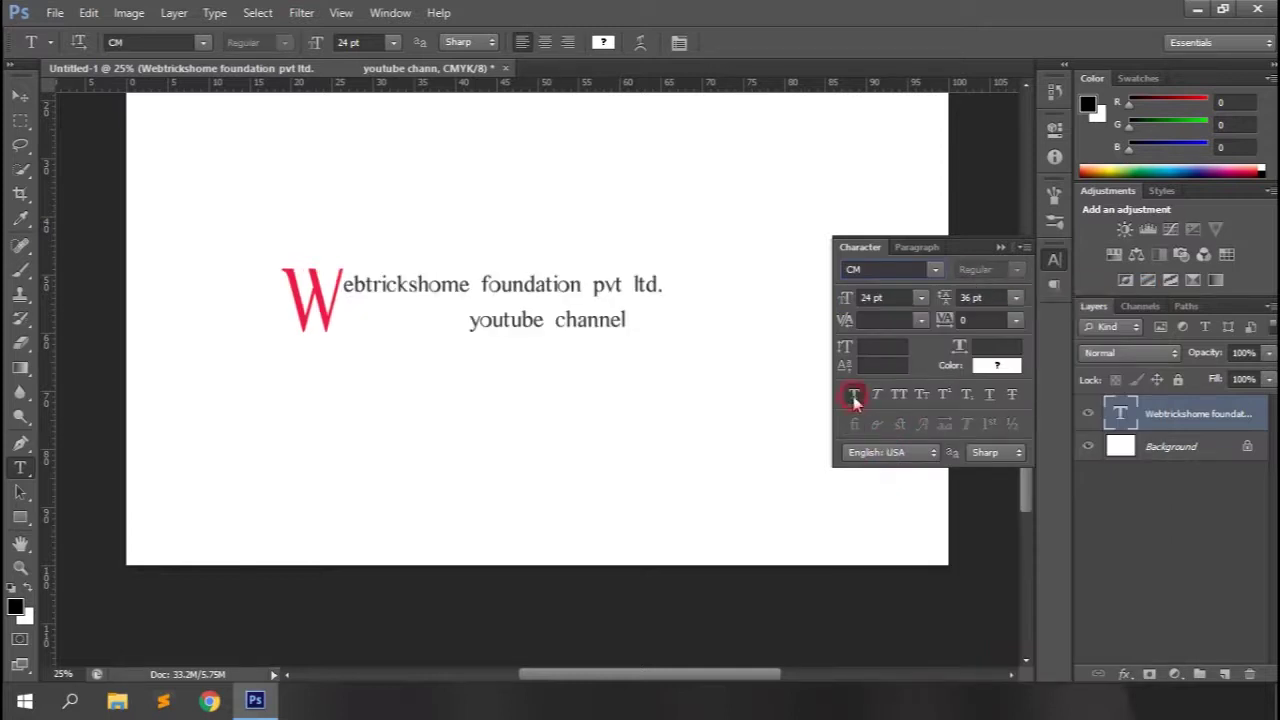
pyautogui.click(853, 396)
pyautogui.click(872, 394)
pyautogui.click(873, 394)
pyautogui.click(851, 395)
# Step: Try All Caps on the text and apply Small Caps
pyautogui.click(903, 396)
pyautogui.click(903, 396)
pyautogui.click(923, 396)
# Step: Capitalize the initials of Youtube, Channel, Foundation, Pvt and Ltd, and commit the edit
pyautogui.click(488, 320)
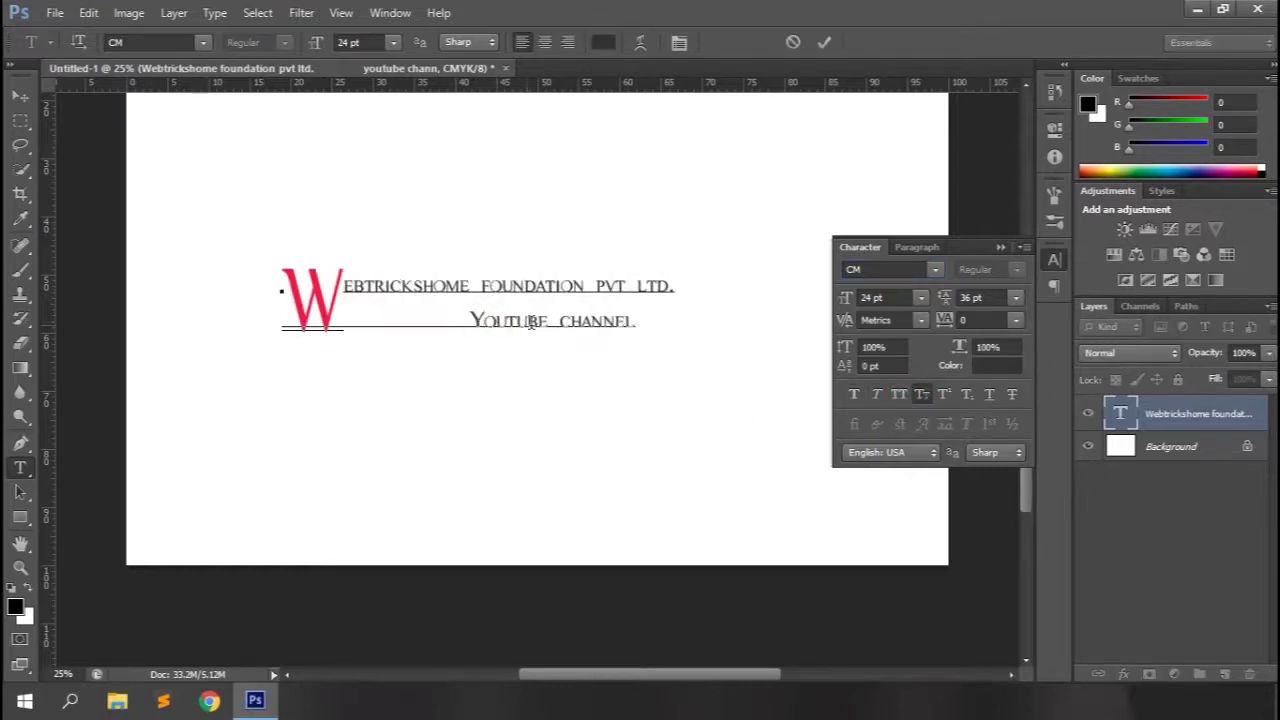
pyautogui.press('BackSpace')
pyautogui.write('C')
pyautogui.click(493, 287)
pyautogui.press('BackSpace')
pyautogui.write('F')
pyautogui.click(608, 285)
pyautogui.press('BackSpace')
pyautogui.write('P')
pyautogui.click(653, 287)
pyautogui.press('BackSpace')
pyautogui.write('L')
pyautogui.click(824, 42)
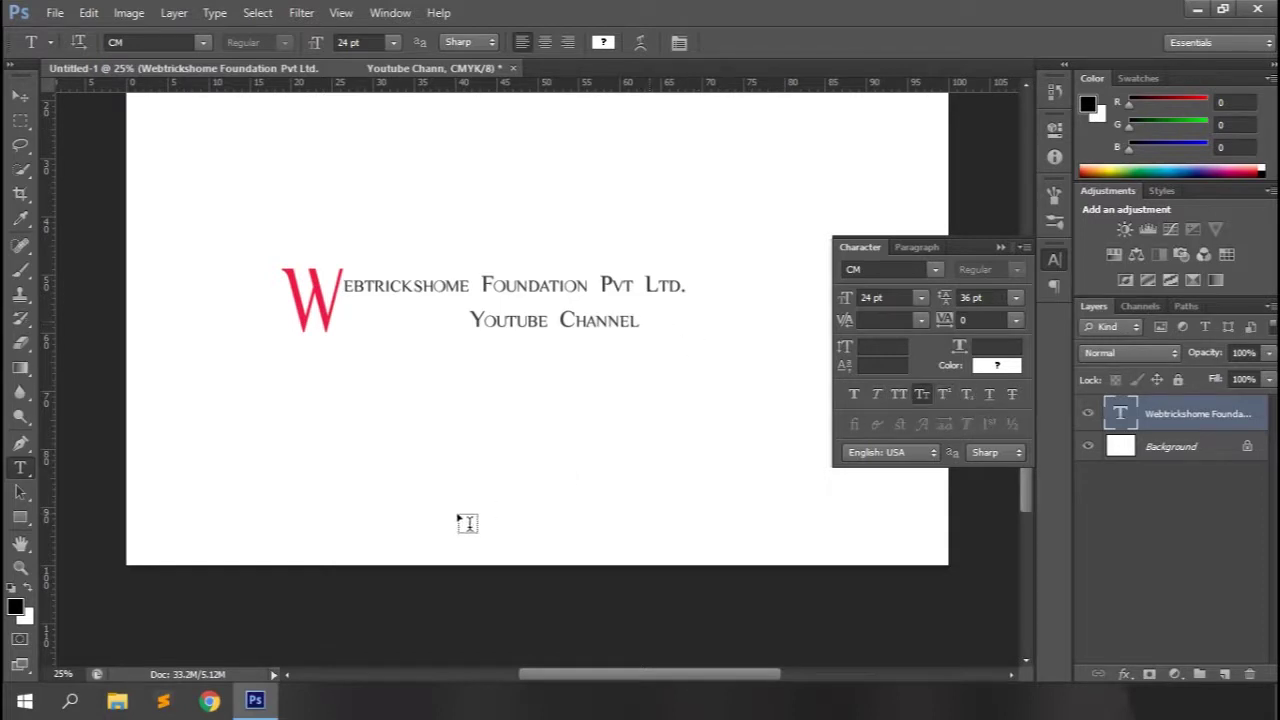
# Step: Add a new text layer below with "H20" and "(a + b)2" on separate lines
pyautogui.click(496, 410)
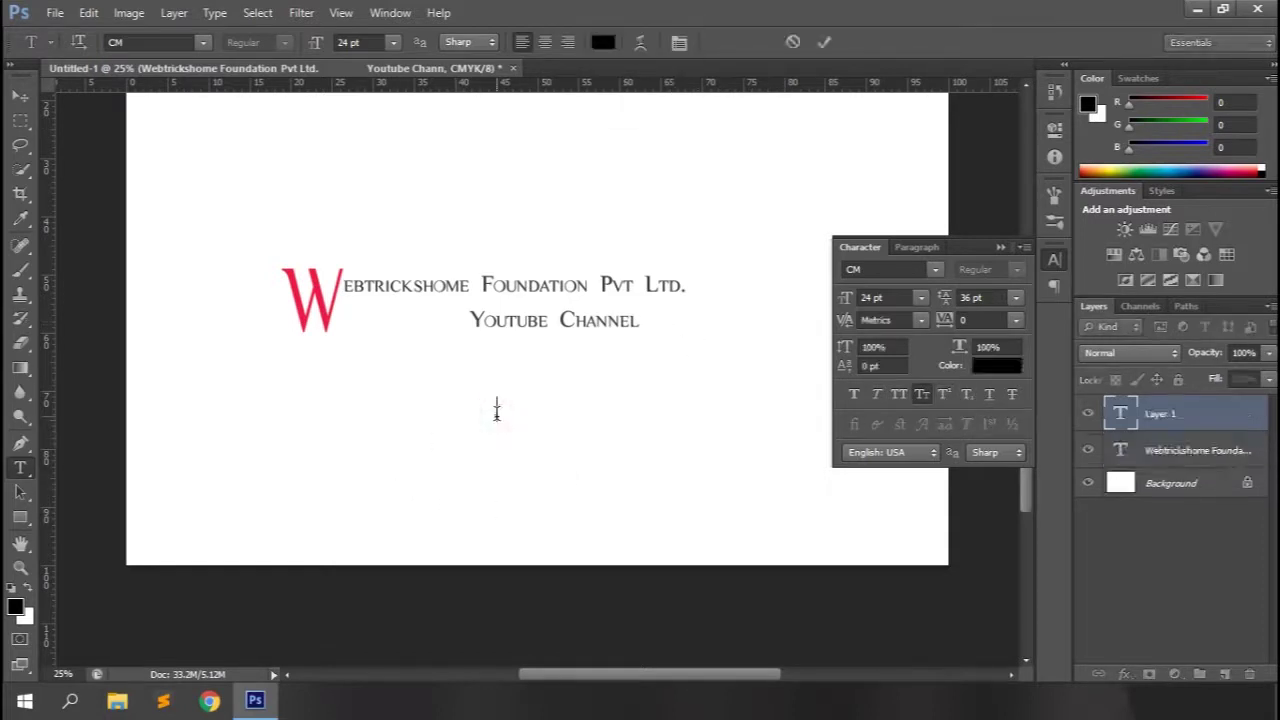
pyautogui.write('a + b)2')
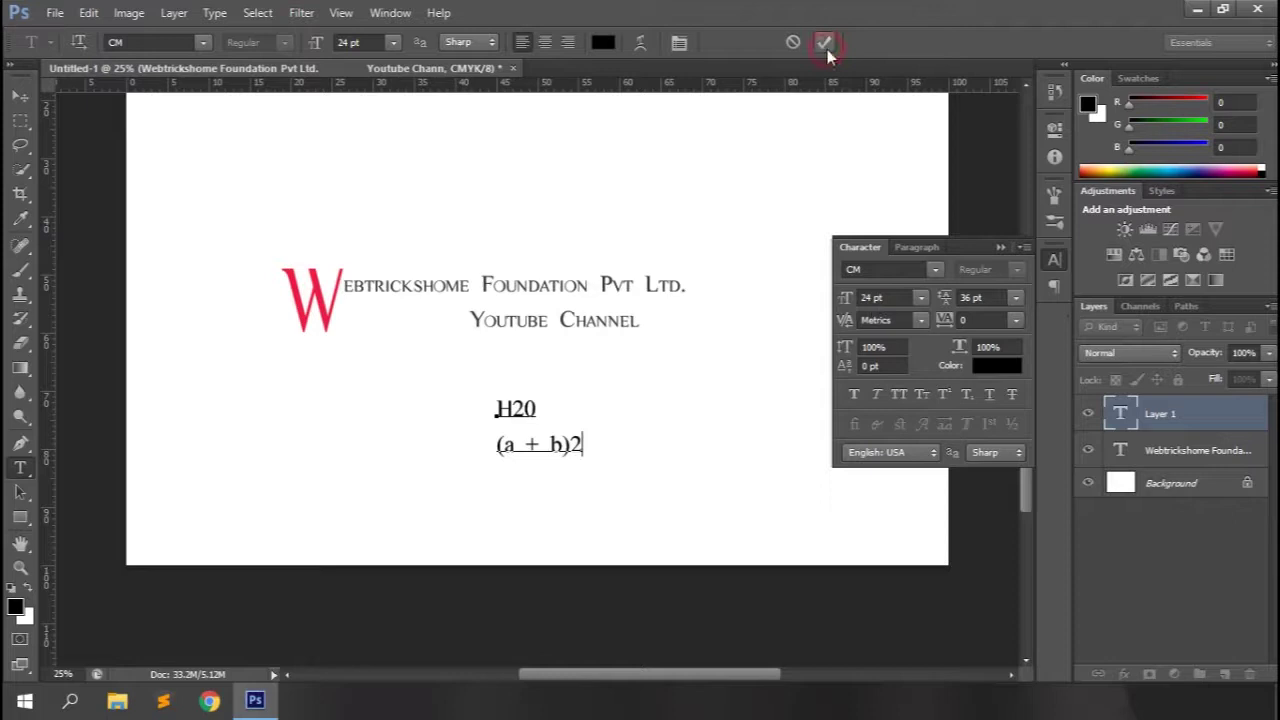
pyautogui.click(825, 44)
# Step: Make the 2 in H20 a subscript and the 2 after (a + b) a superscript
pyautogui.moveTo(509, 408); pyautogui.dragTo(521, 408)
pyautogui.click(966, 395)
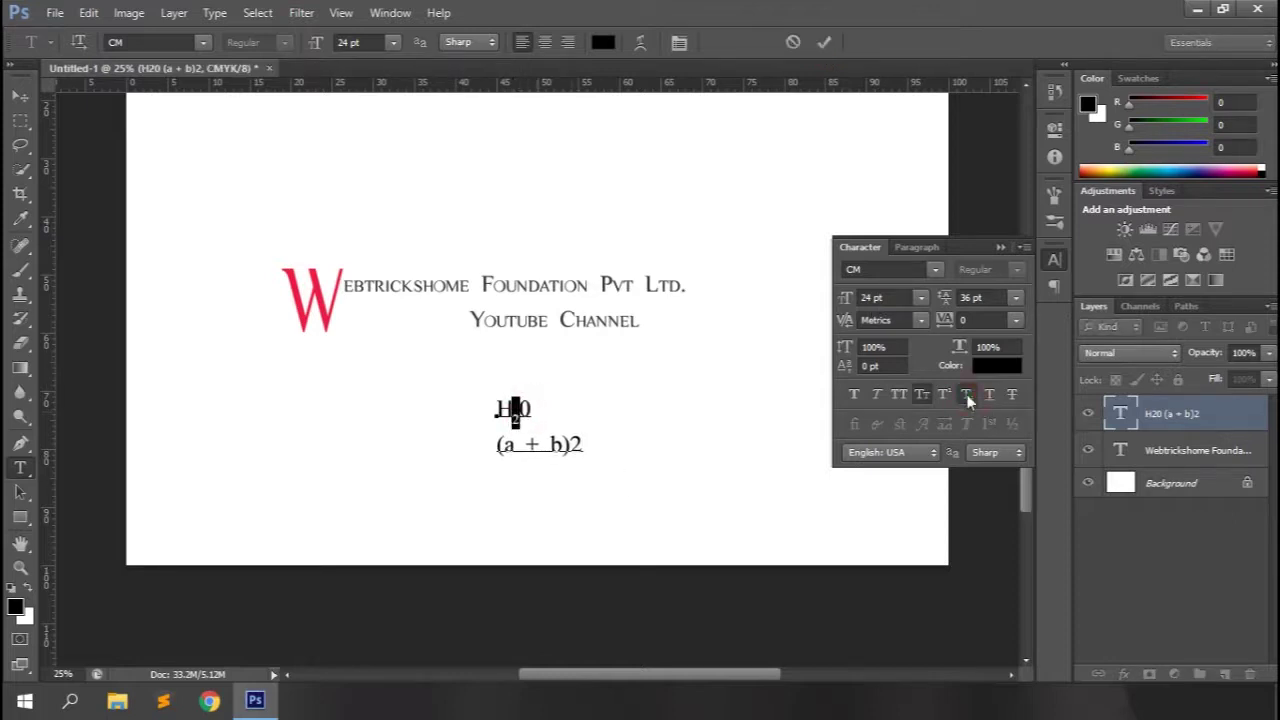
pyautogui.moveTo(583, 444); pyautogui.dragTo(569, 444)
pyautogui.click(940, 395)
pyautogui.click(824, 42)
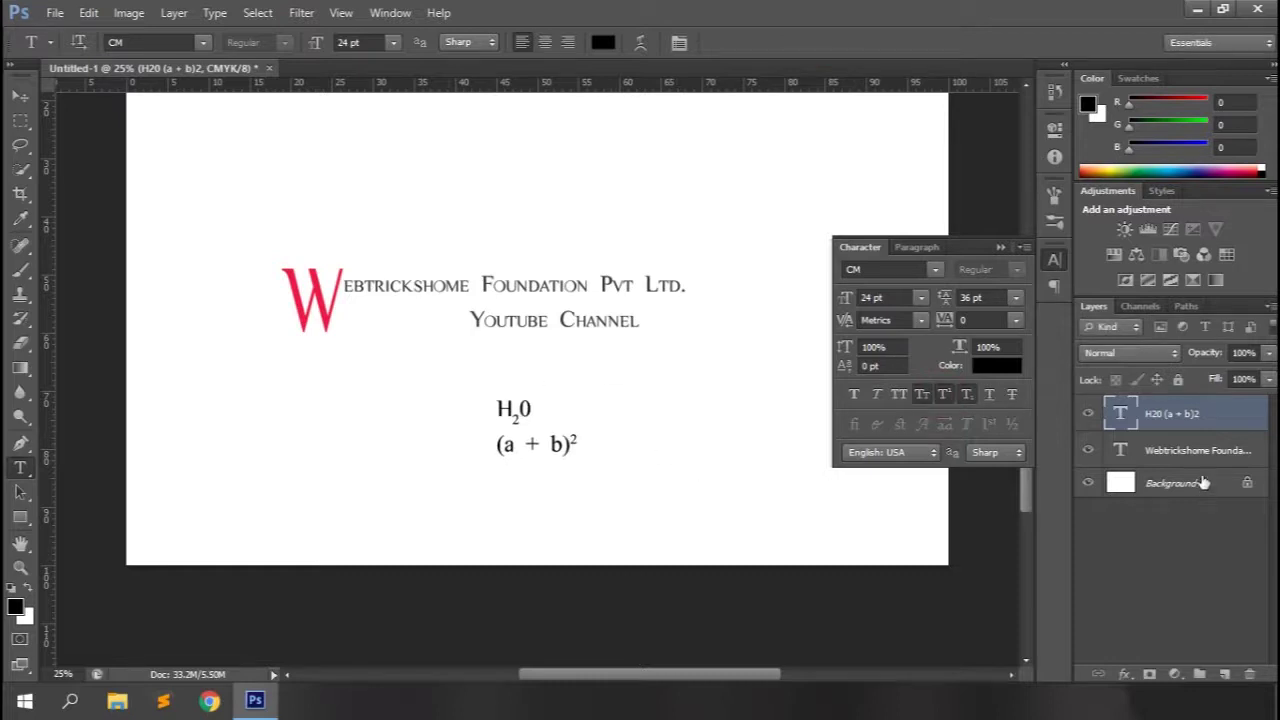
# Step: Try underlining the whole Webtrickshome text layer and the words "Youtube Channel" alone
pyautogui.click(1199, 452)
pyautogui.click(989, 395)
pyautogui.click(989, 395)
pyautogui.moveTo(470, 320); pyautogui.dragTo(637, 320)
pyautogui.click(989, 395)
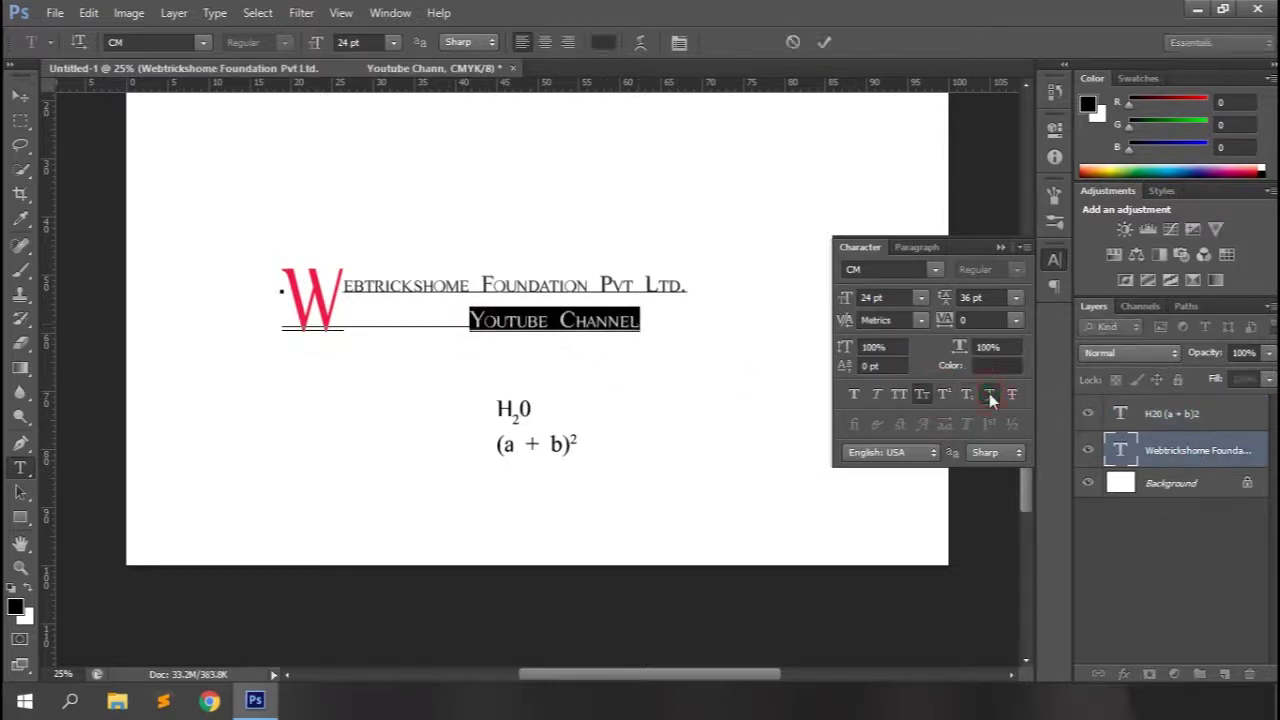
pyautogui.click(824, 42)
# Step: Apply strikethrough to the (a + b)2 line and commit the edit
pyautogui.moveTo(497, 444); pyautogui.dragTo(594, 444)
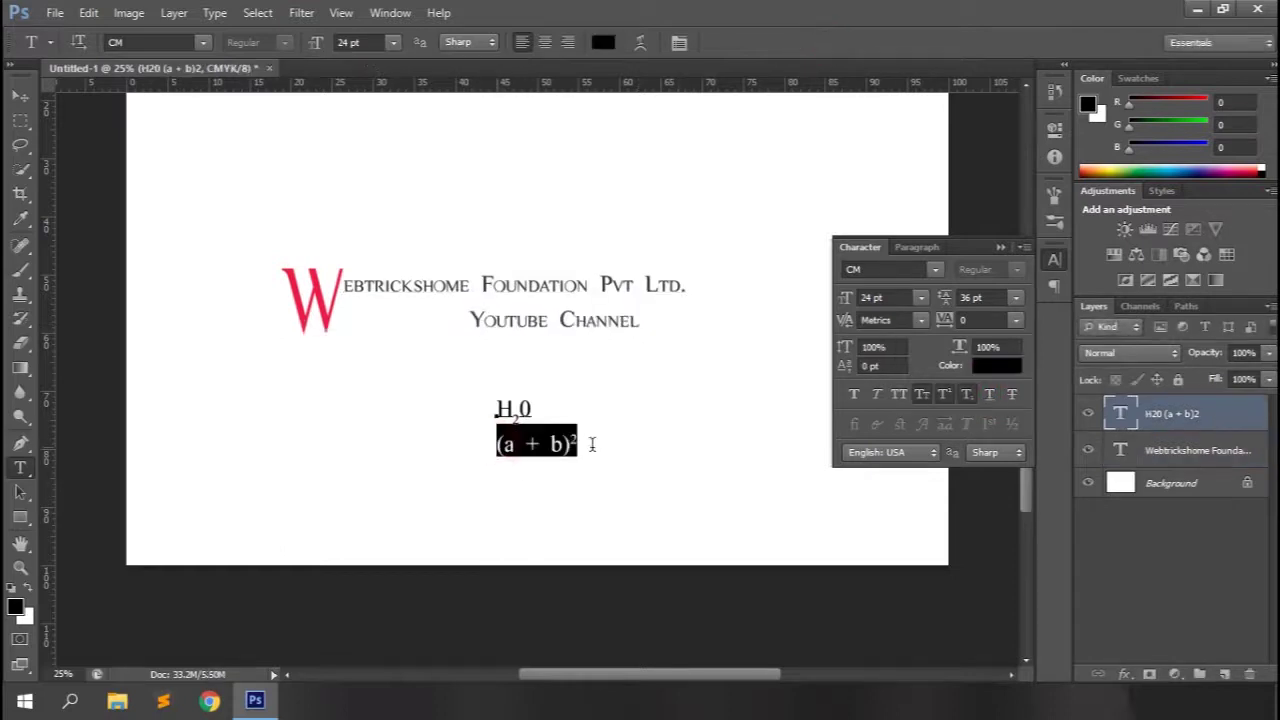
pyautogui.click(1011, 394)
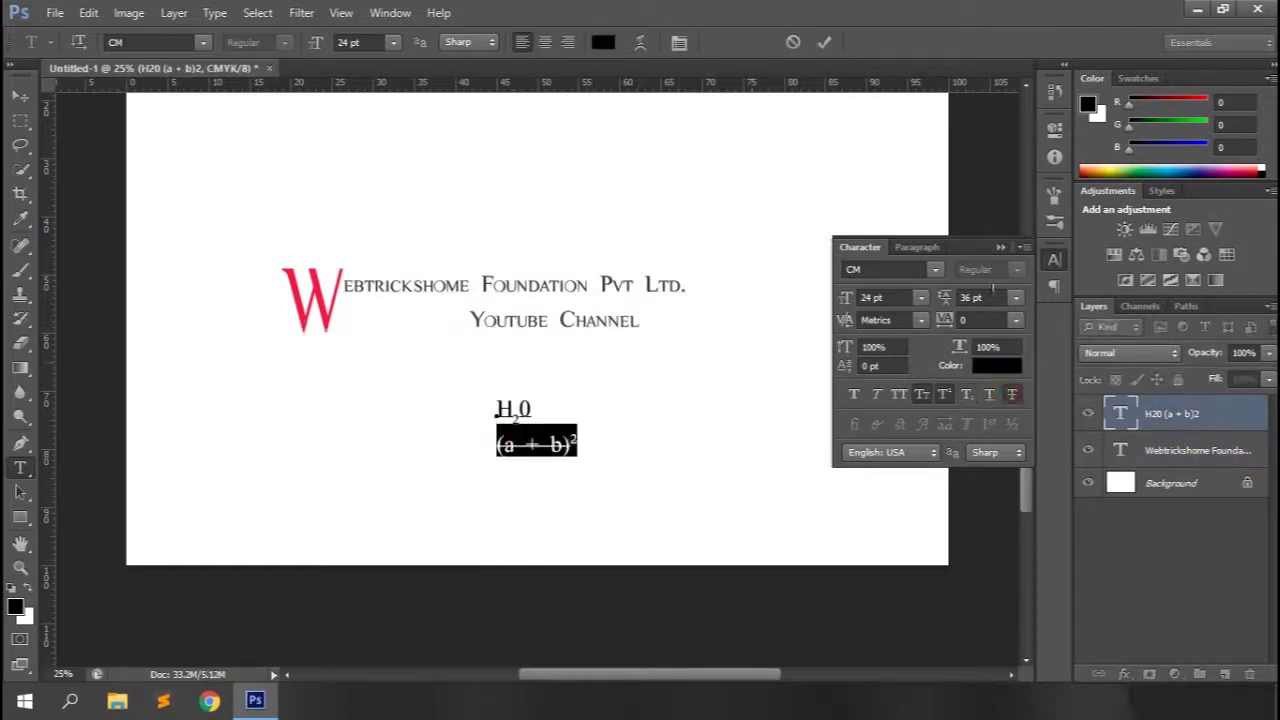
pyautogui.click(824, 42)
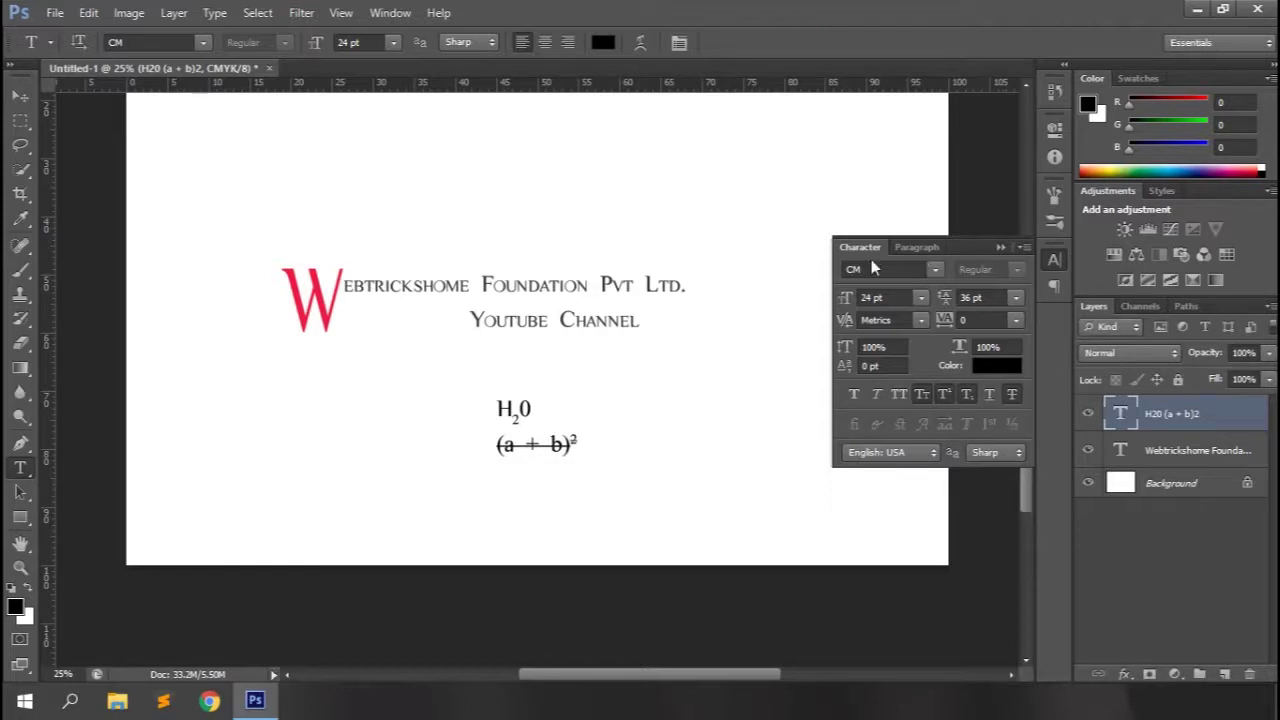
# Step: Examine the language choices and the anti-aliasing methods available for the text
pyautogui.click(926, 455)
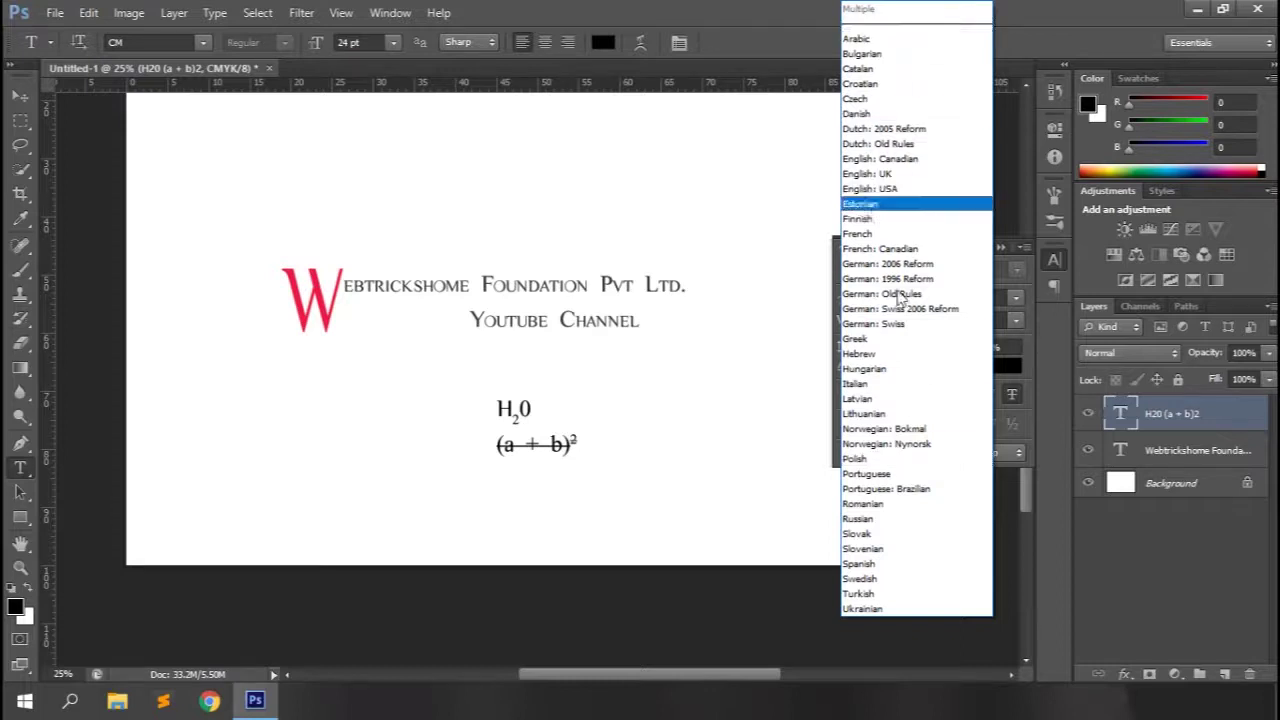
pyautogui.press('Escape')
pyautogui.click(1010, 452)
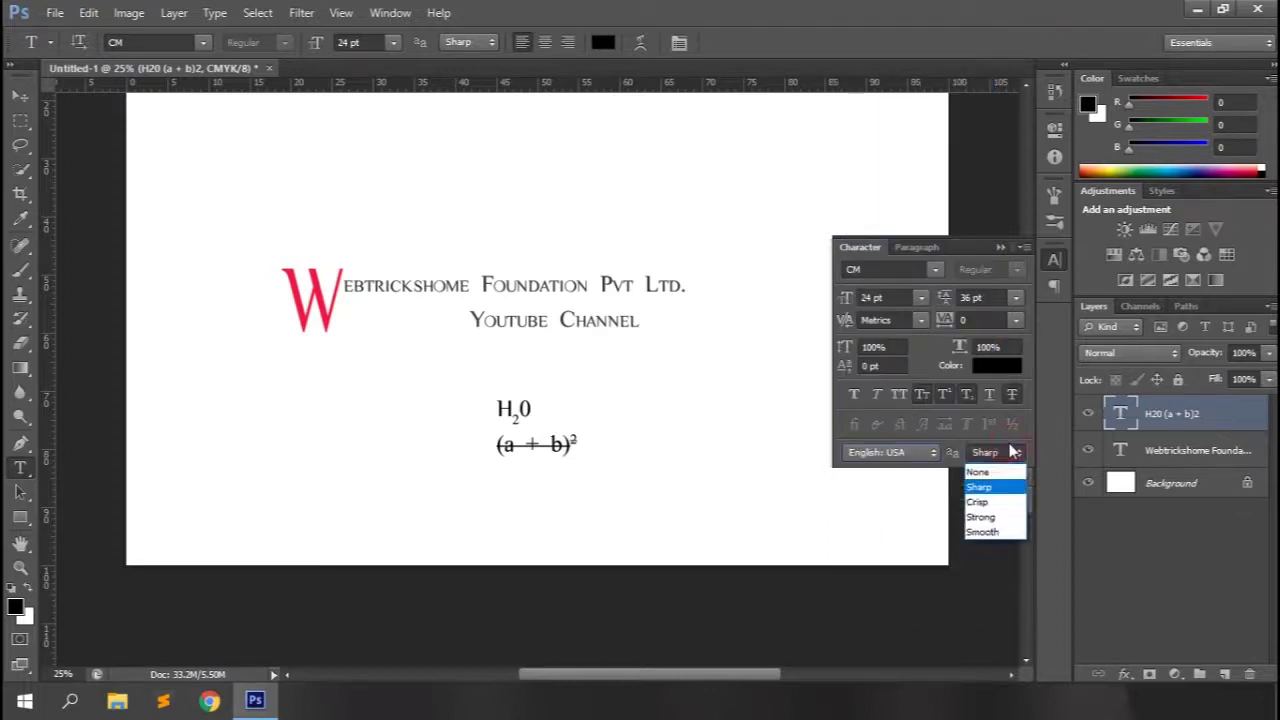
pyautogui.click(1010, 452)
# Step: Hide both existing text layers and start a new text layer near the canvas's upper left
pyautogui.click(1088, 413)
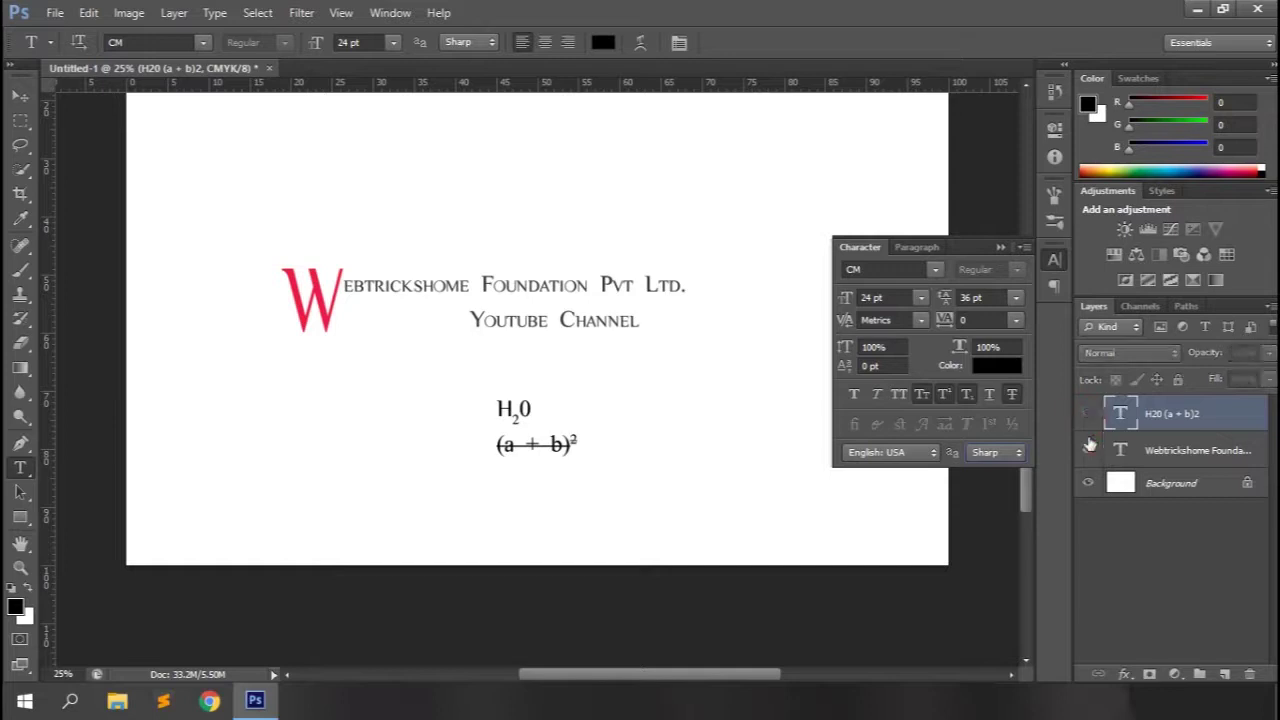
pyautogui.click(1088, 451)
pyautogui.click(294, 216)
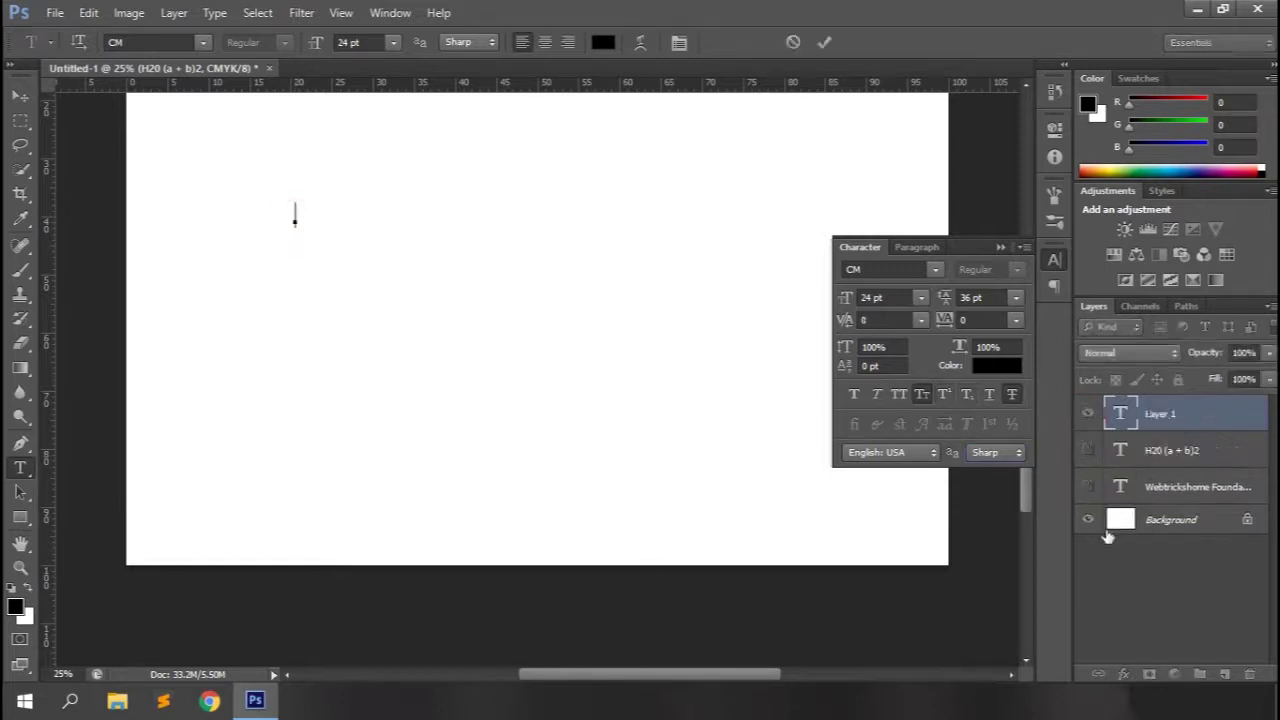
# Step: Reset the character settings to their defaults and set the font size to 60 pt
pyautogui.click(1024, 246)
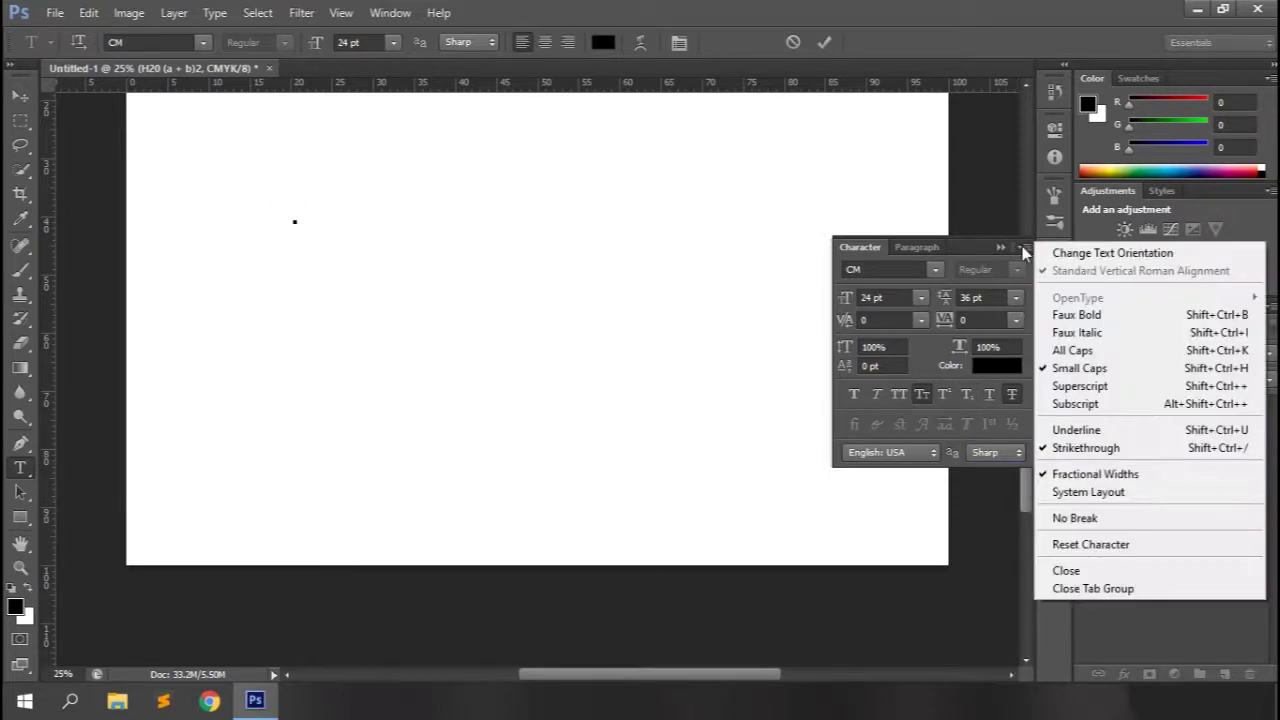
pyautogui.click(1065, 544)
pyautogui.click(920, 297)
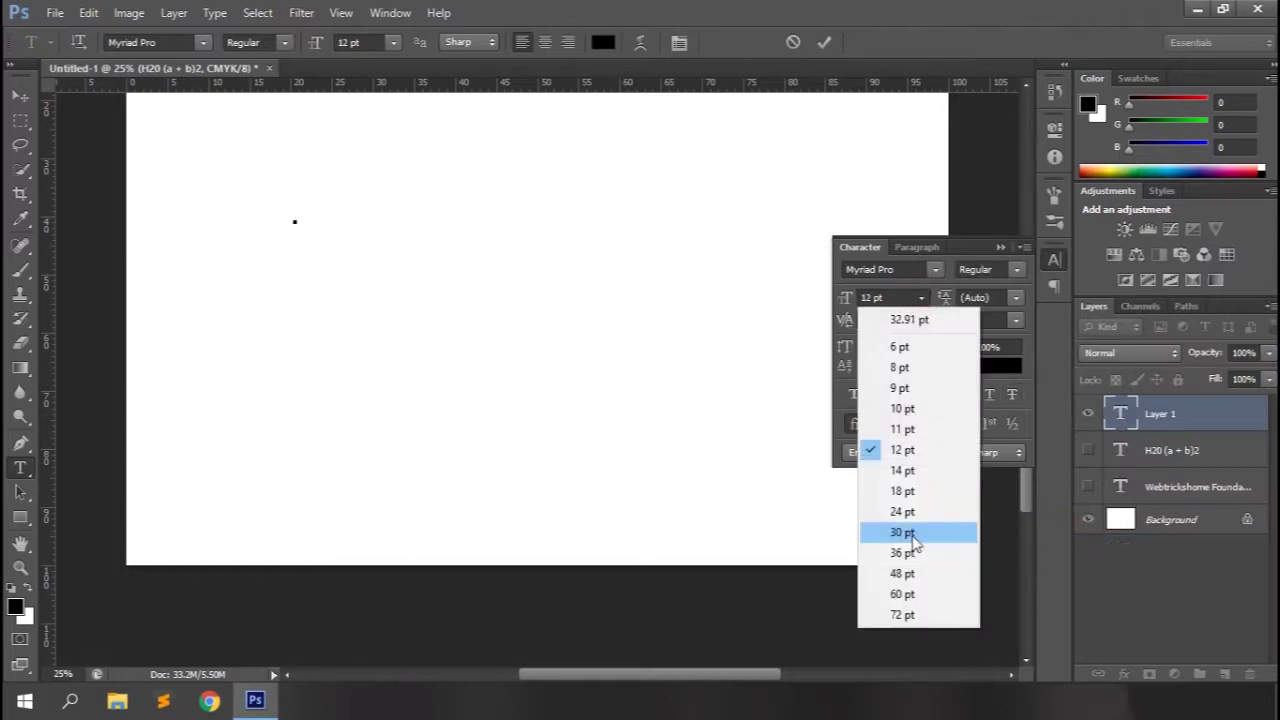
pyautogui.click(902, 594)
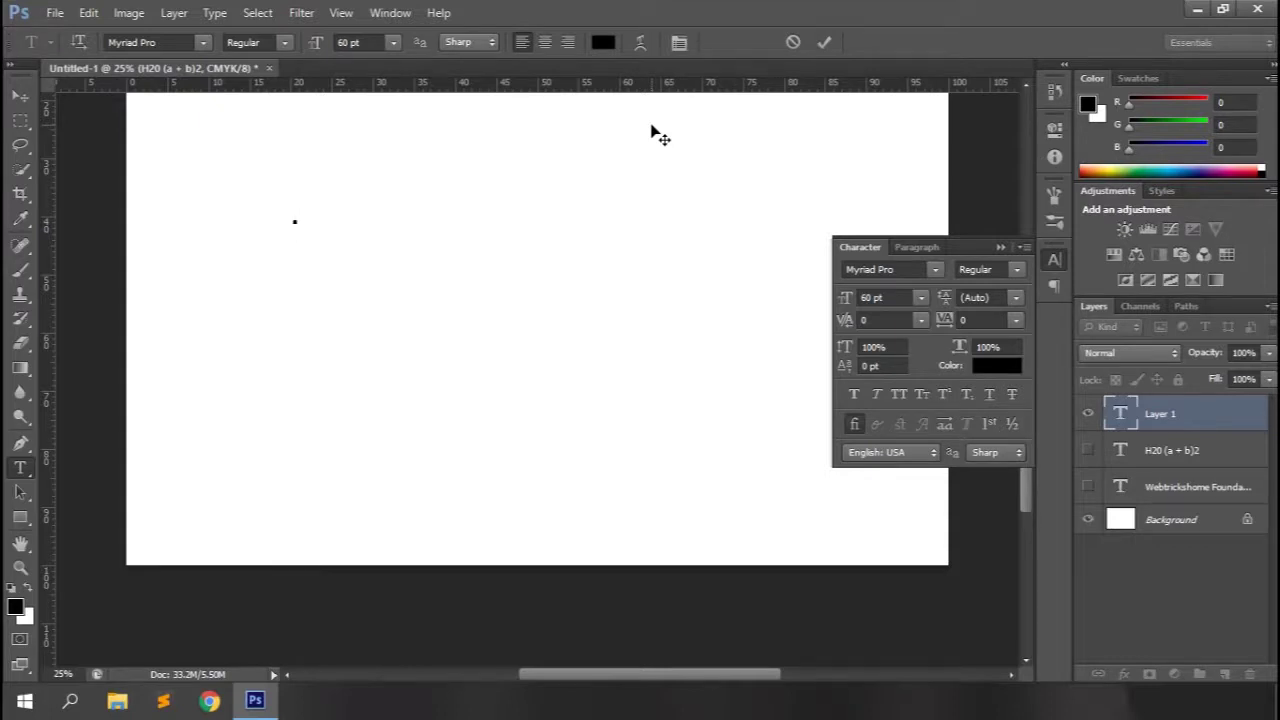
# Step: Enter the sample text fish, student, ornament, travel, 1/2 and 1st on six separate lines
pyautogui.write('fish')
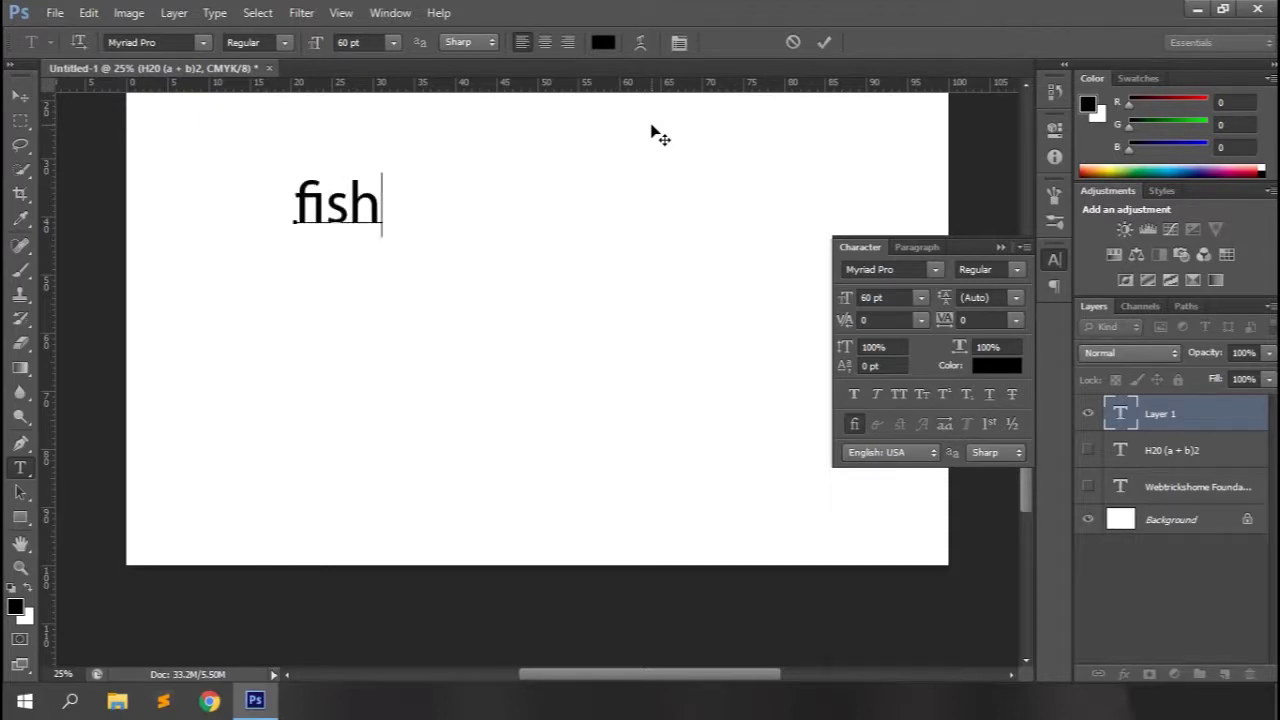
pyautogui.press('Return')
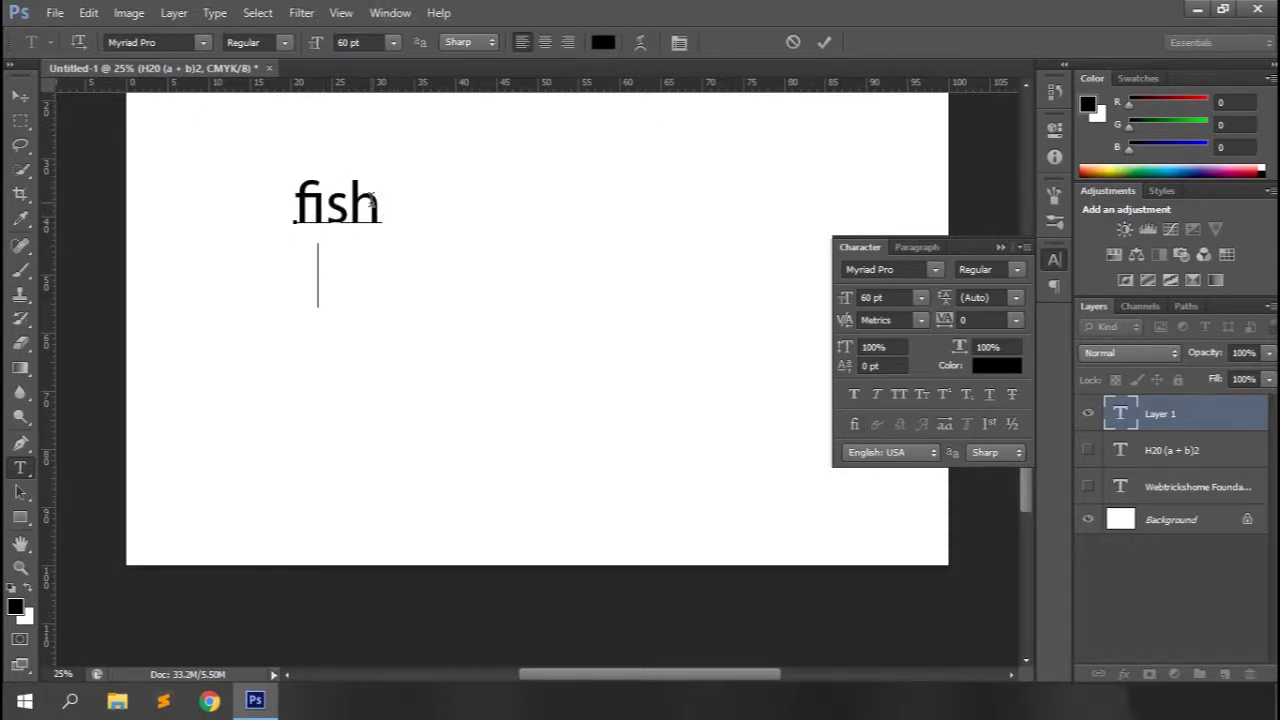
pyautogui.write('student')
pyautogui.press('Return')
pyautogui.write('orna')
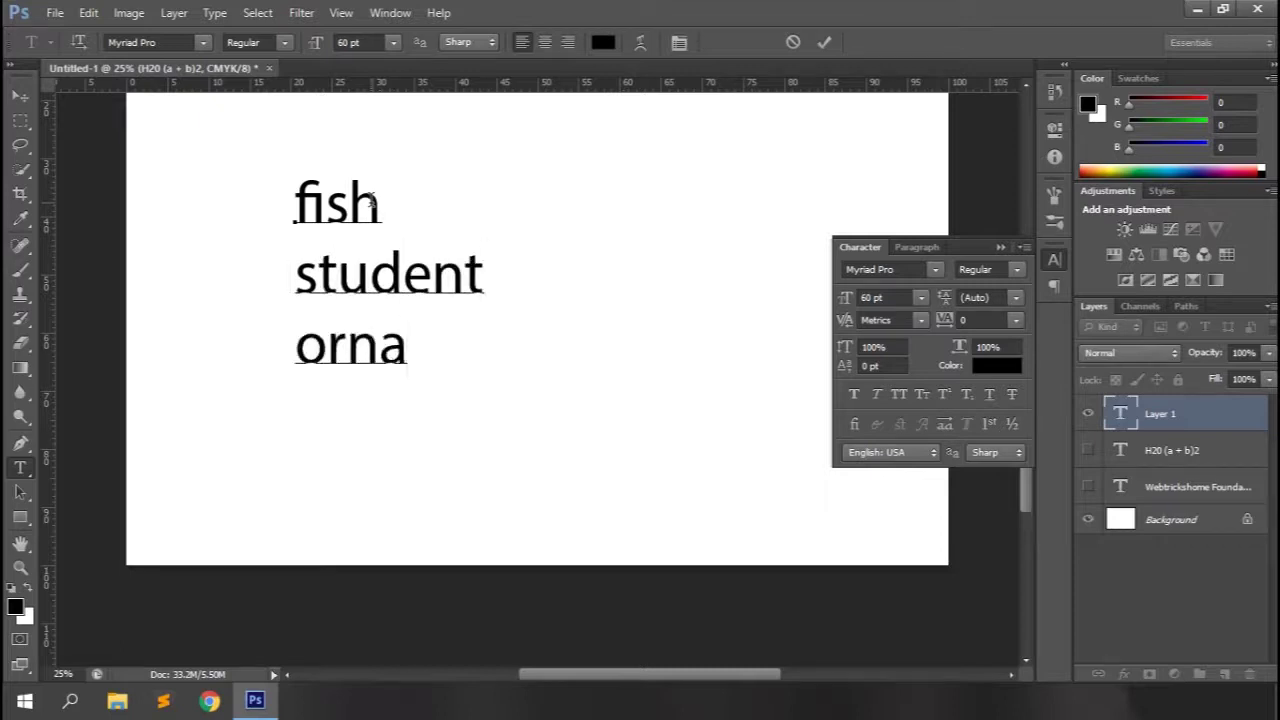
pyautogui.write('ment')
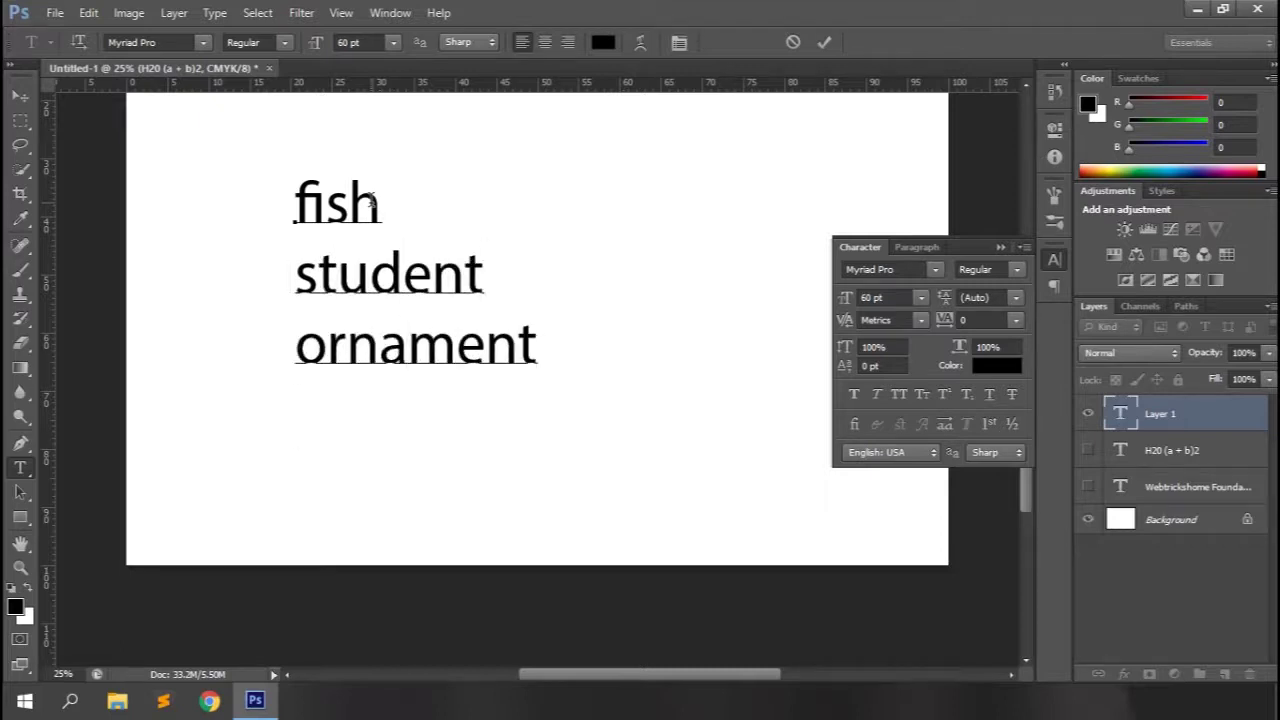
pyautogui.press('Return')
pyautogui.write('travel')
pyautogui.press('Return')
pyautogui.write('1/2')
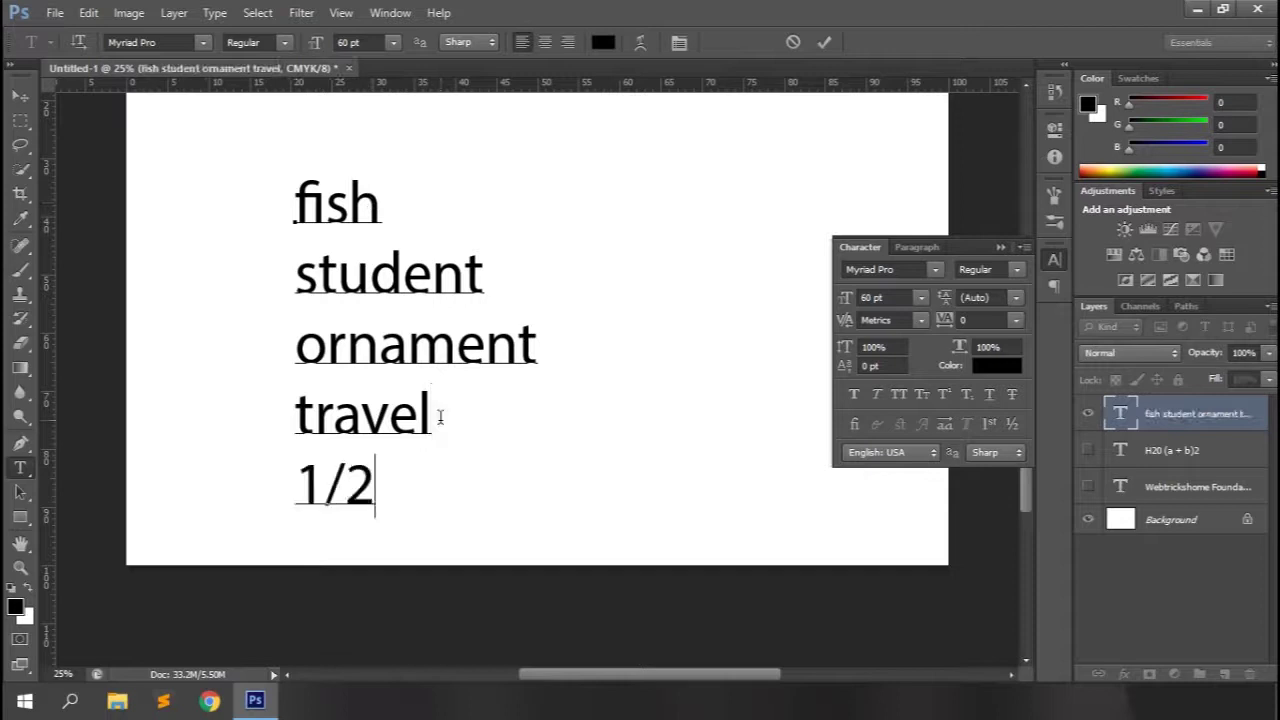
pyautogui.press('Return')
pyautogui.write('1st')
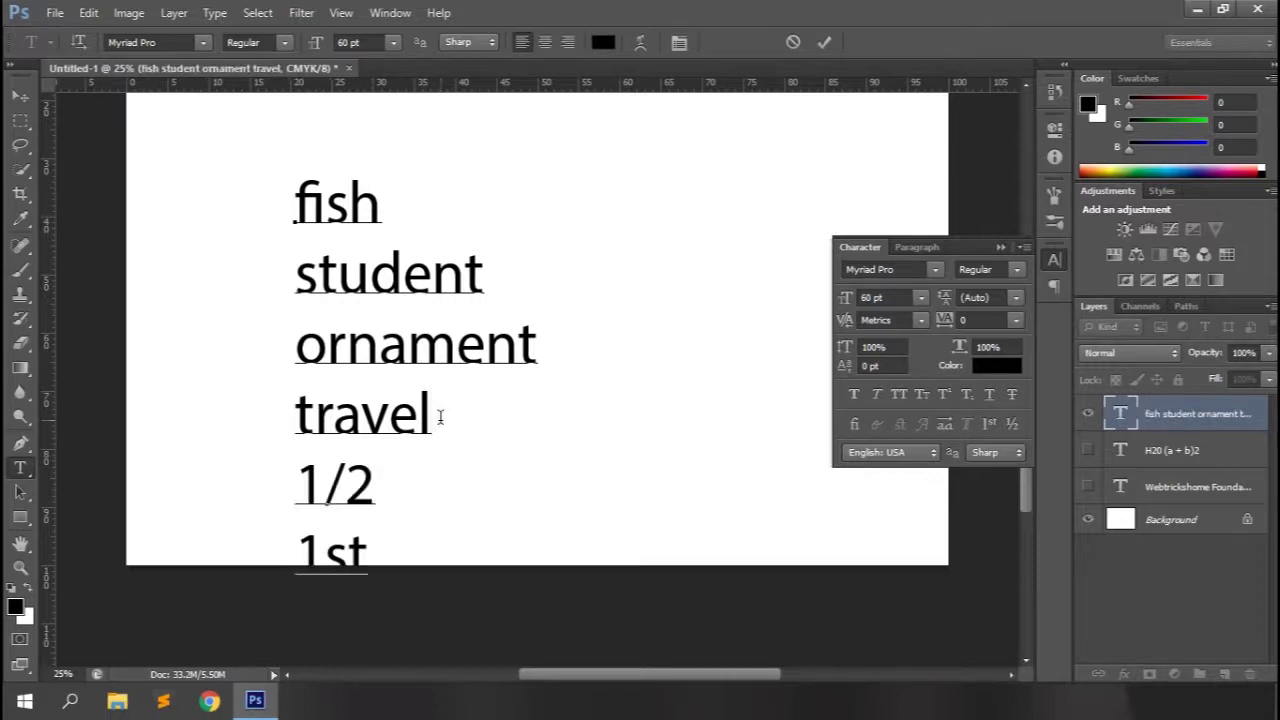
# Step: Move the text block up until all six lines fit inside the canvas, and commit the text
pyautogui.hotkey('ctrl', '-')
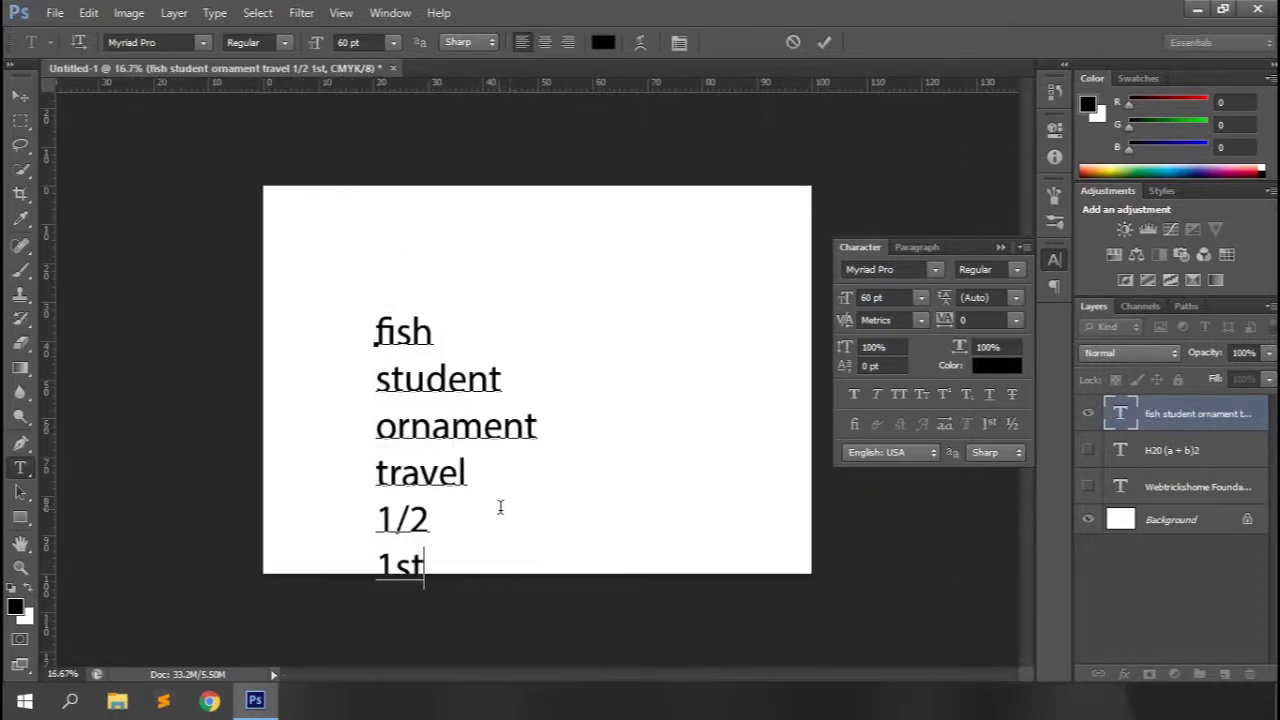
pyautogui.press('Up')
pyautogui.press('Up')
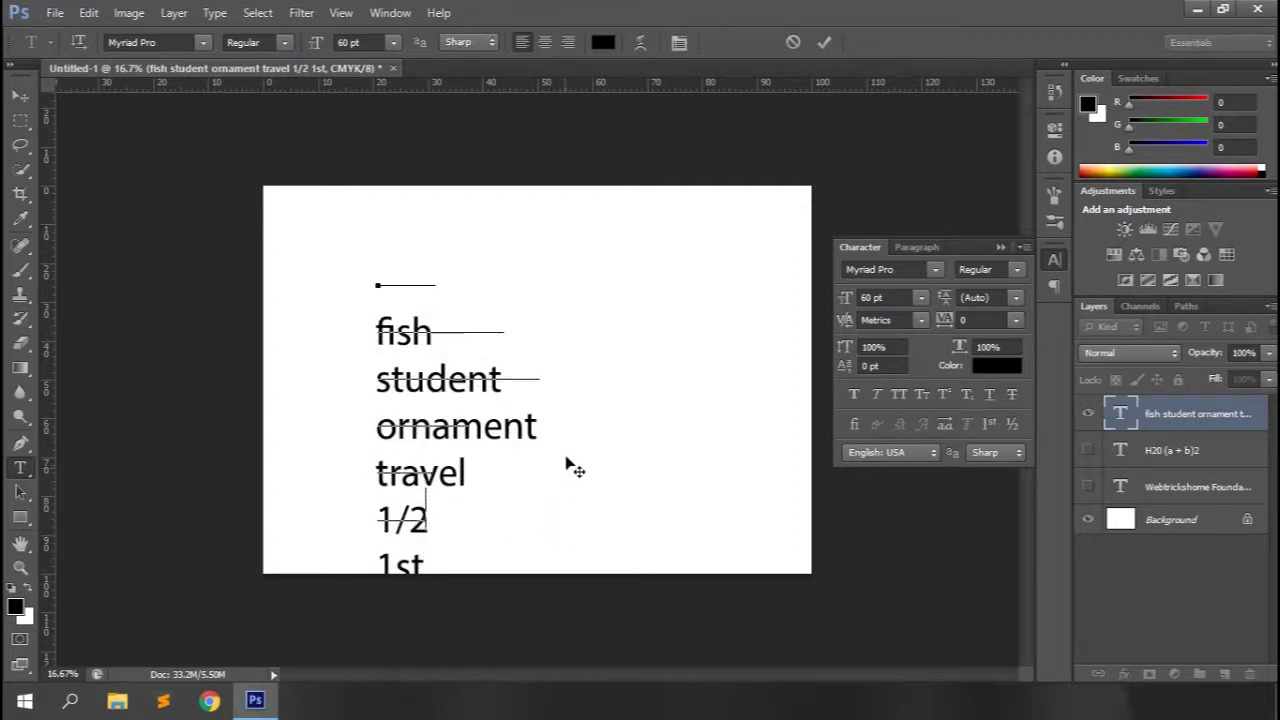
pyautogui.press('Down')
pyautogui.press('Down')
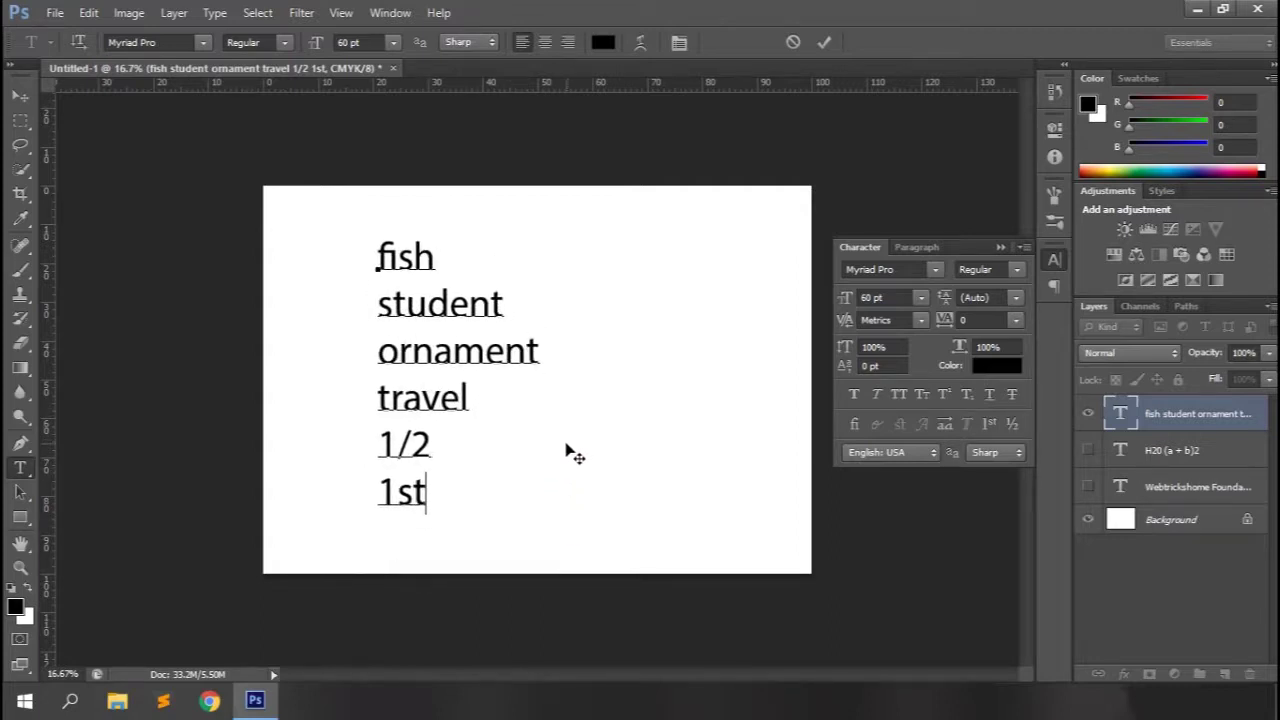
pyautogui.click(821, 43)
pyautogui.hotkey('ctrl', '0')
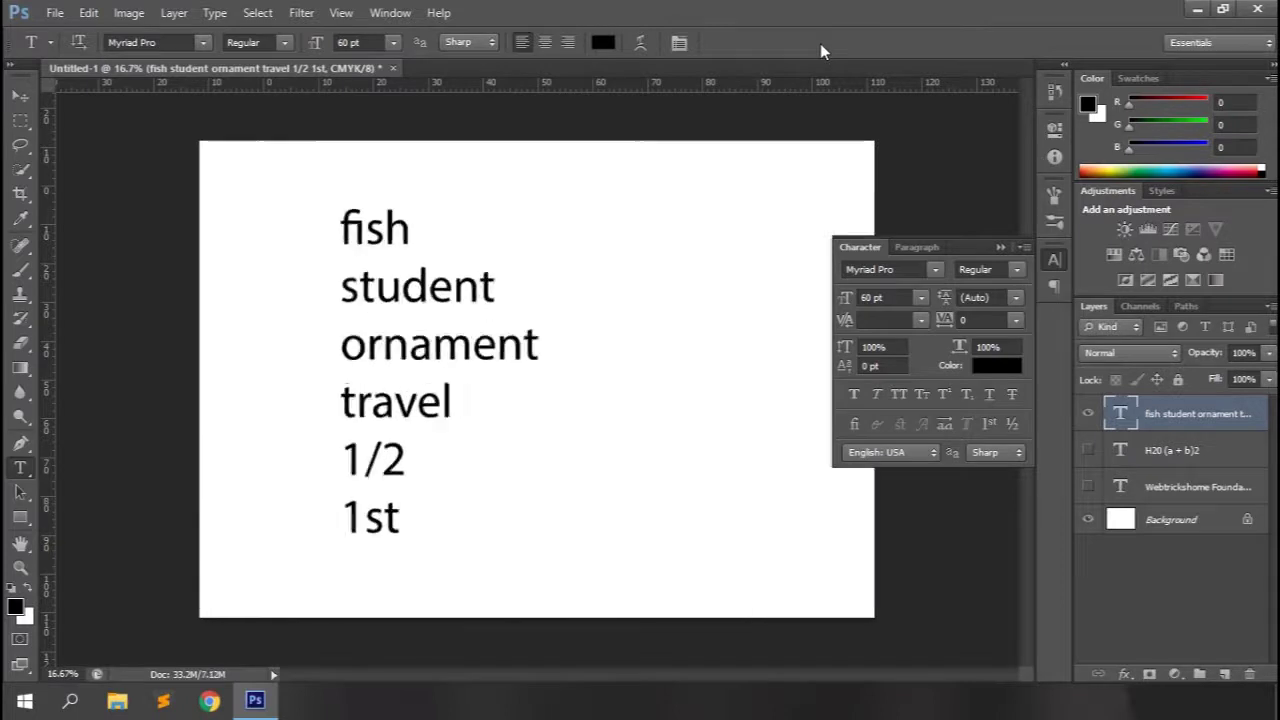
# Step: Turn on standard ligatures for the text layer and try the Ordinals feature on the 1st line
pyautogui.click(858, 423)
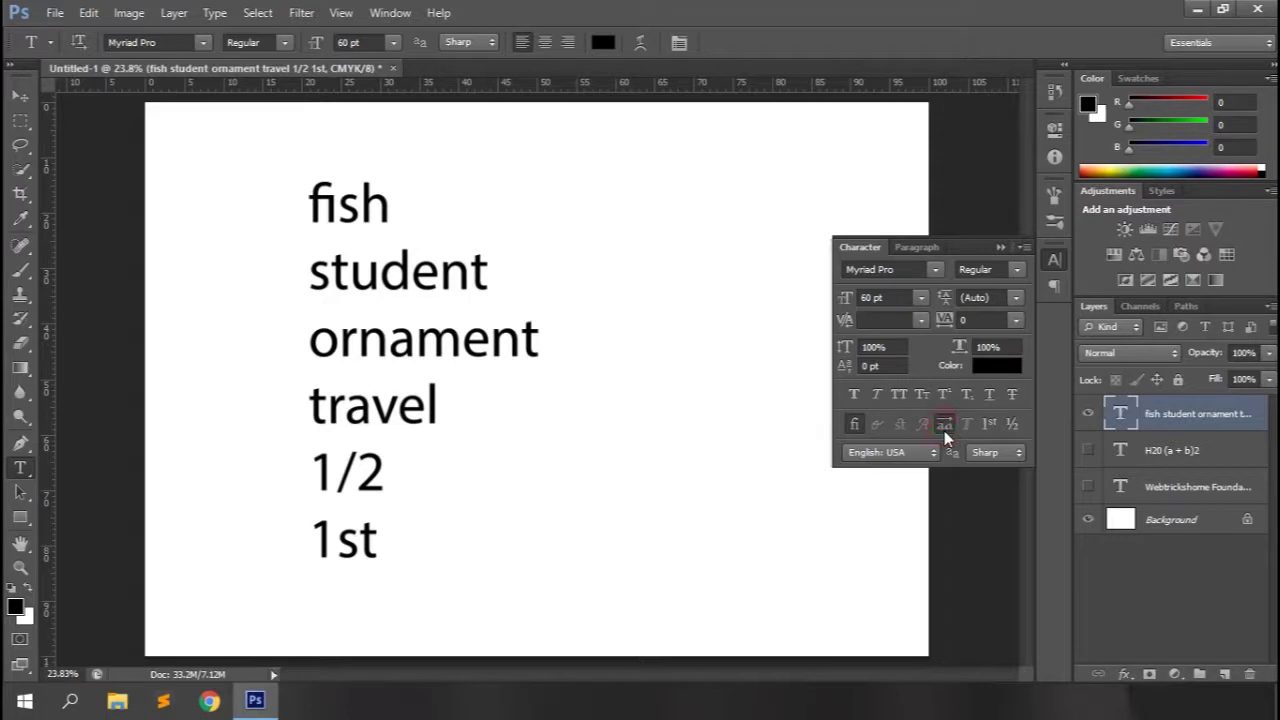
pyautogui.moveTo(308, 540); pyautogui.dragTo(379, 545)
pyautogui.click(988, 424)
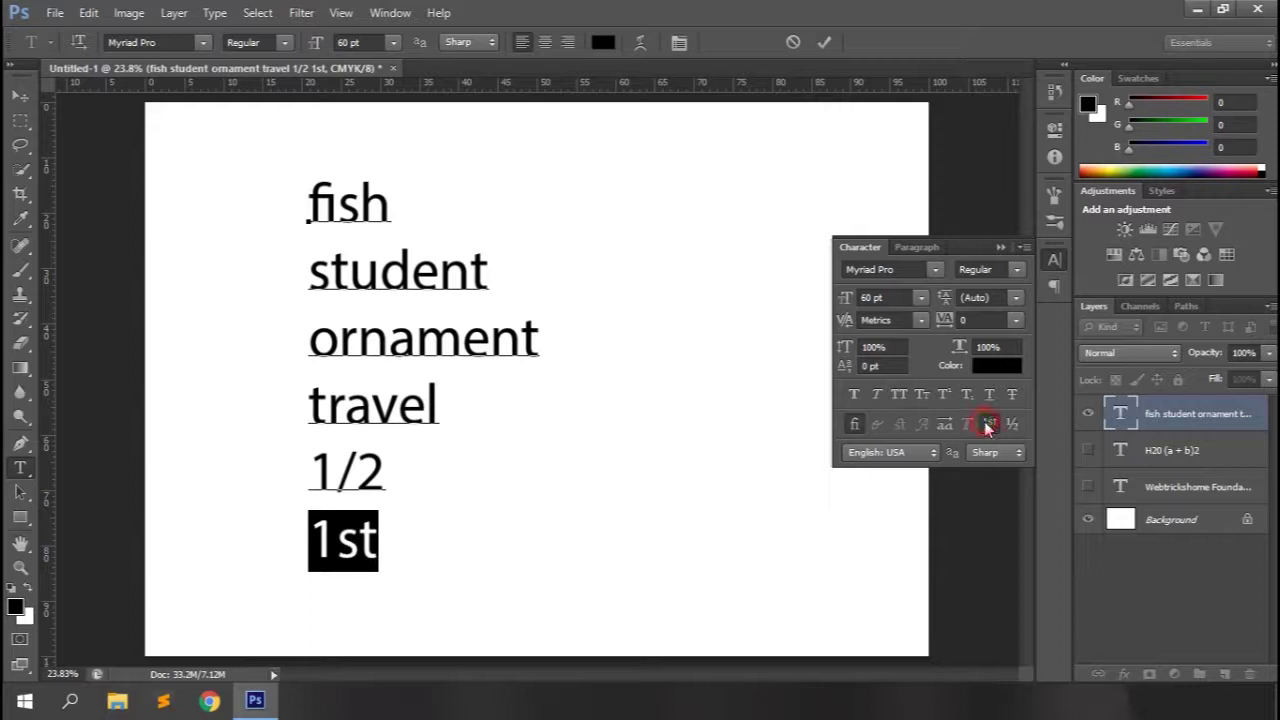
# Step: Apply the Fractions feature to the 1/2 line and commit the edit
pyautogui.moveTo(309, 472); pyautogui.dragTo(372, 468)
pyautogui.click(1012, 424)
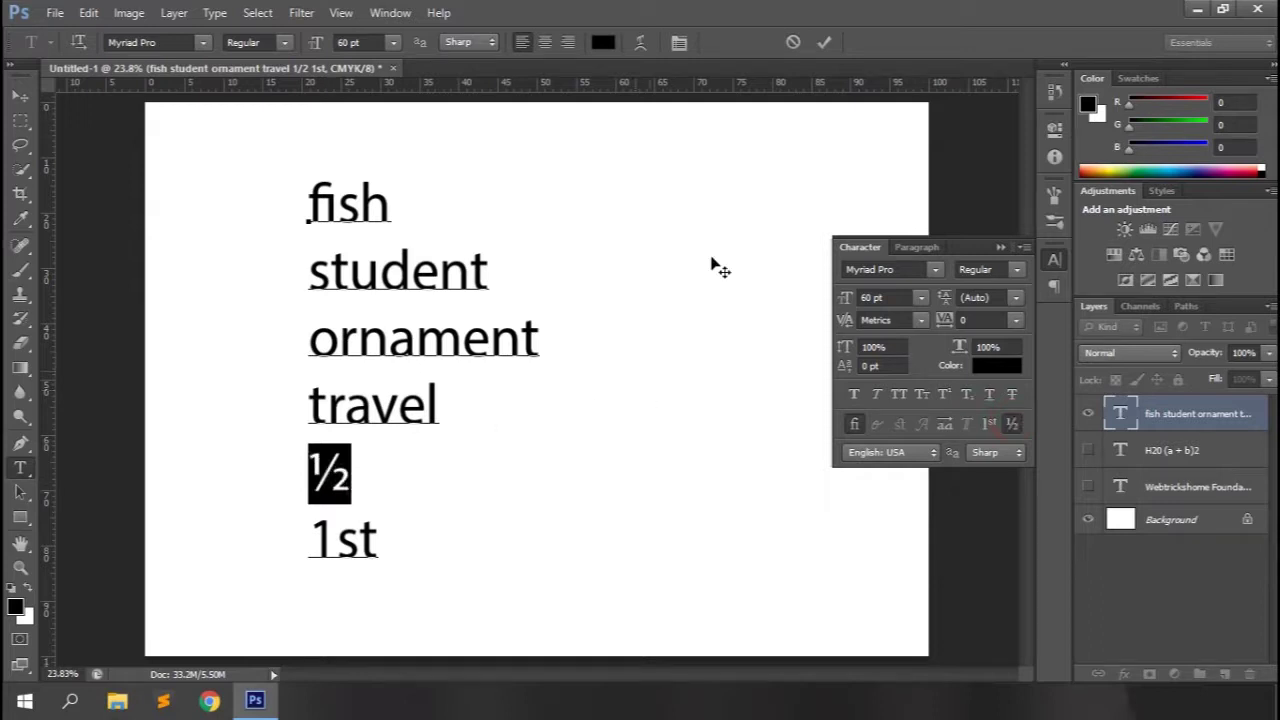
pyautogui.click(826, 43)
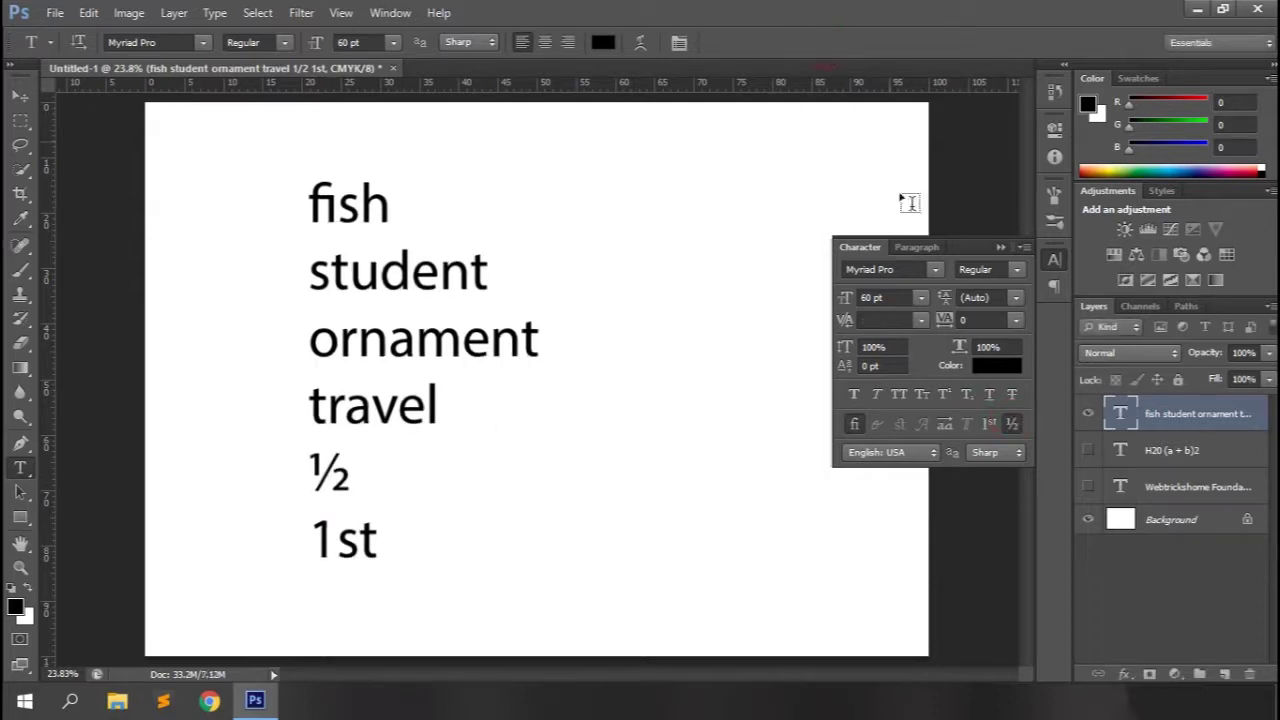
# Step: Set the text layer's font to Adobe Caslon Pro and apply Ordinals to the letters st in the last line
pyautogui.click(870, 269)
pyautogui.write('Adobe Caslon ...')
pyautogui.press('Return')
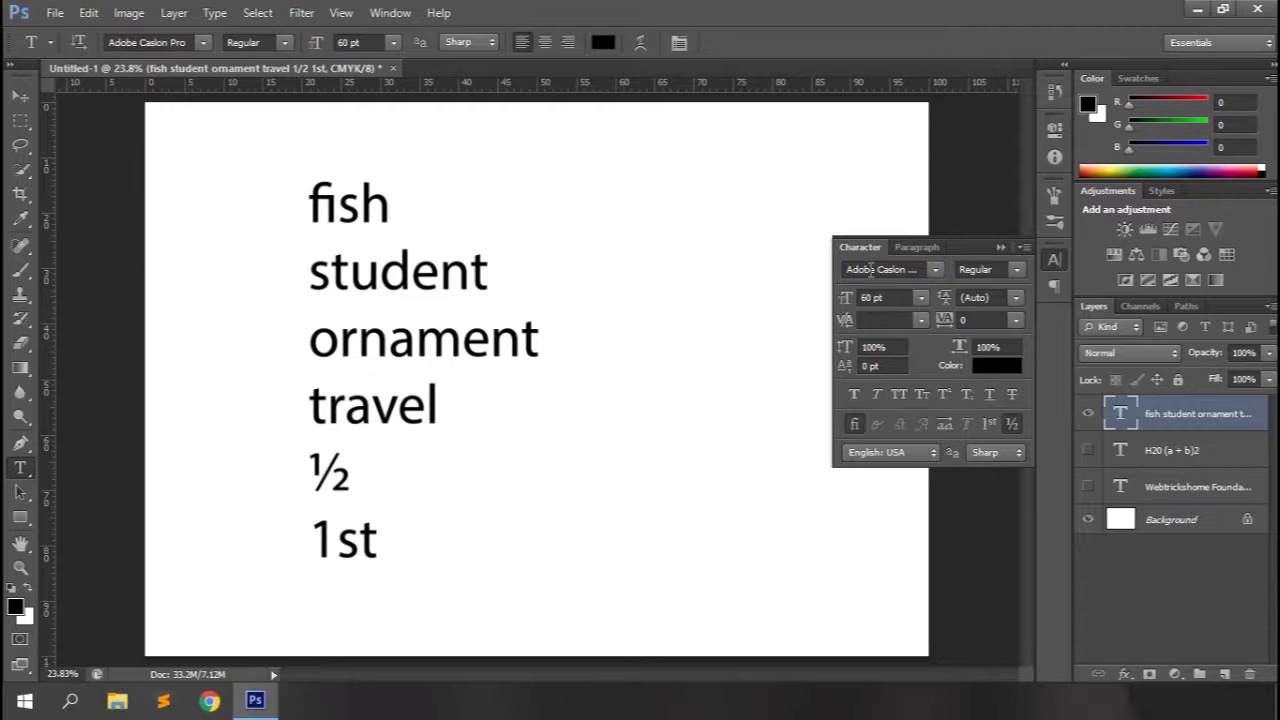
pyautogui.moveTo(333, 545); pyautogui.dragTo(377, 548)
pyautogui.click(989, 424)
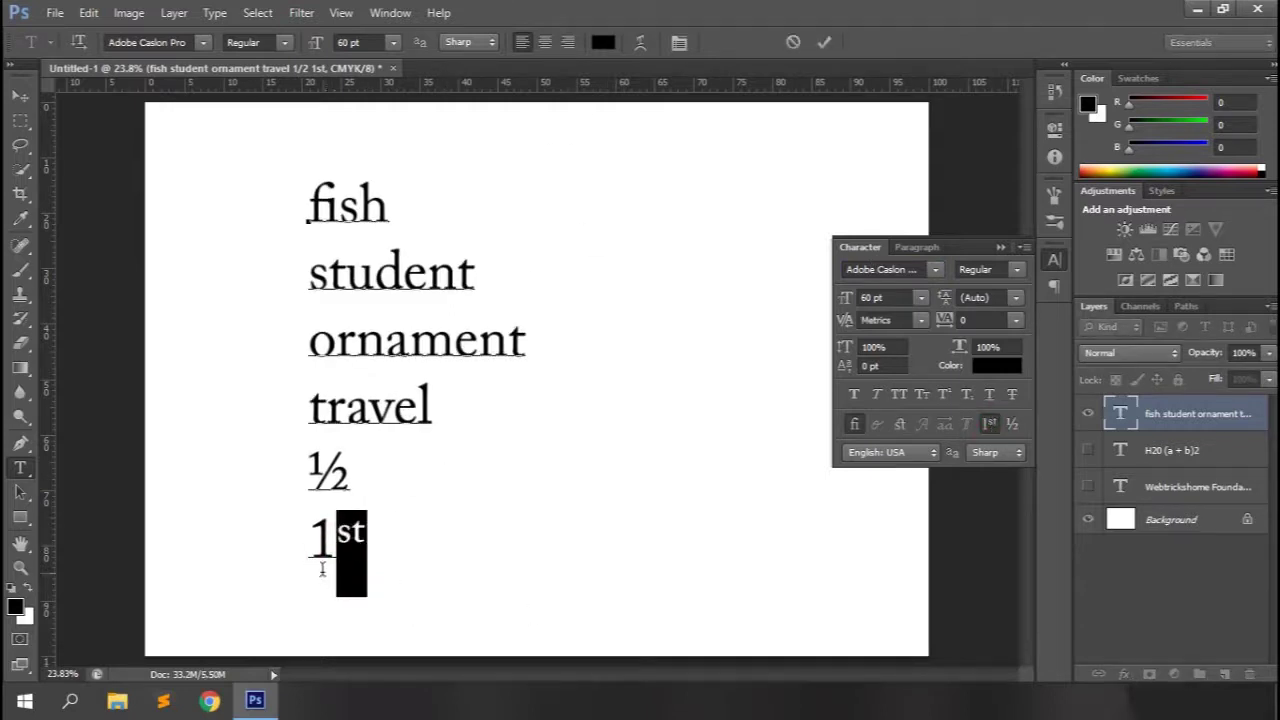
# Step: Extend the last line with 2nd 3rd 4th, commit it, and turn on discretionary ligatures for the text layer
pyautogui.press('Right')
pyautogui.write('2nd 3')
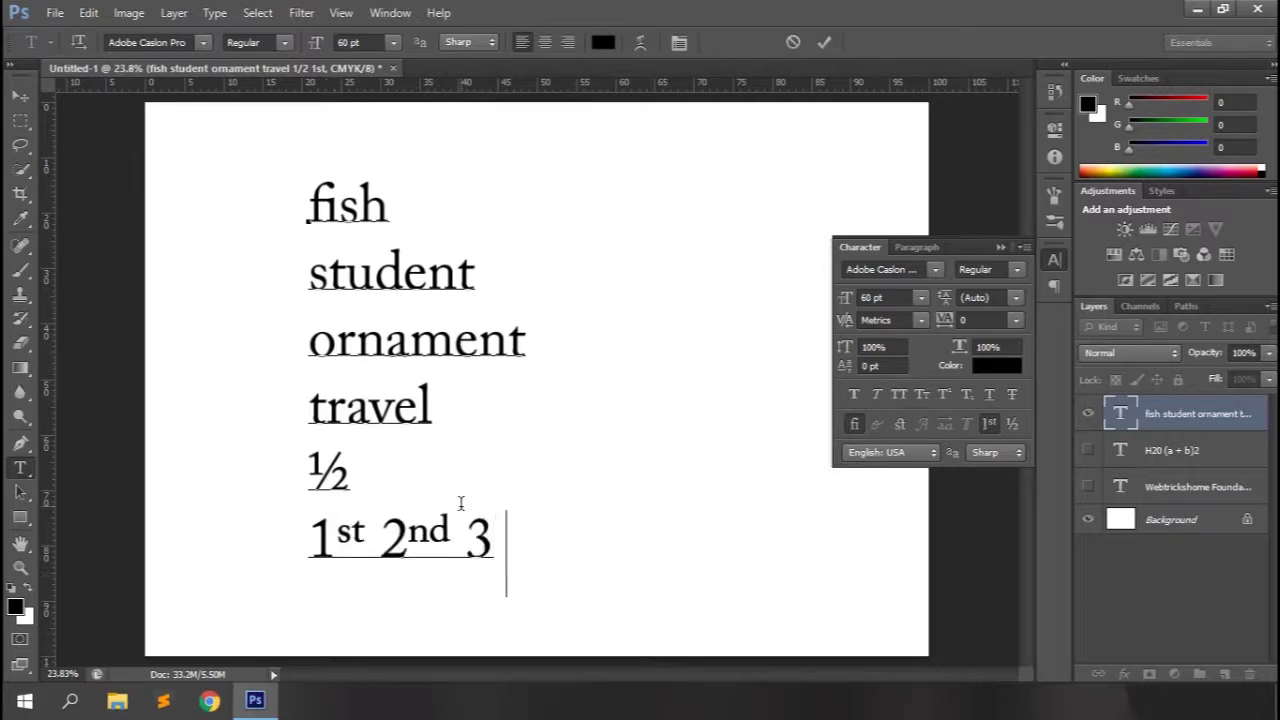
pyautogui.write('rd 4th')
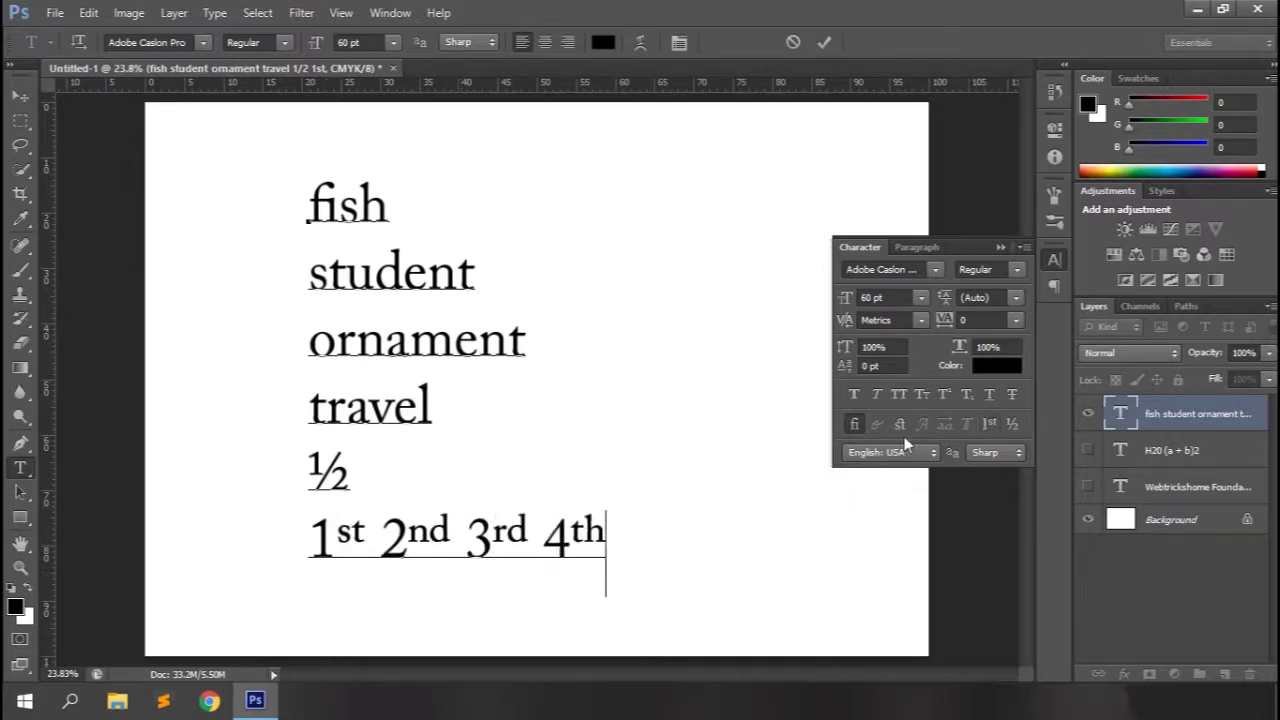
pyautogui.hotkey('ctrl', 'Return')
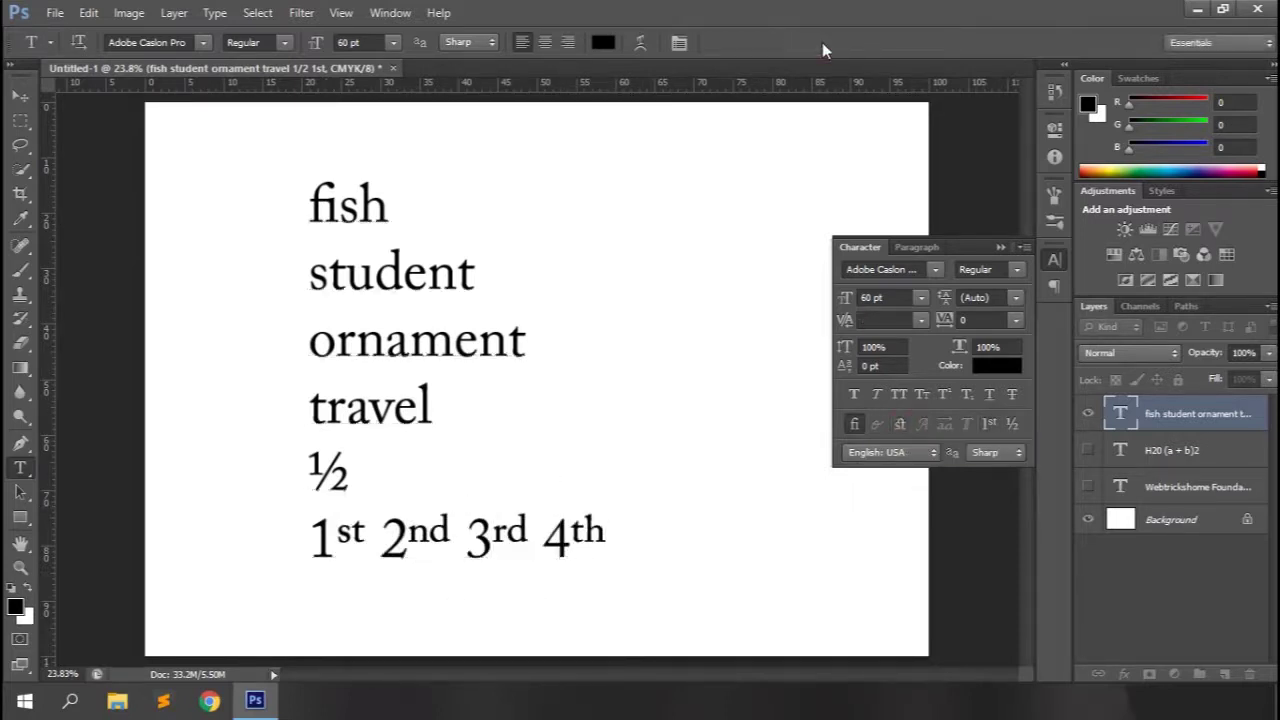
pyautogui.click(905, 428)
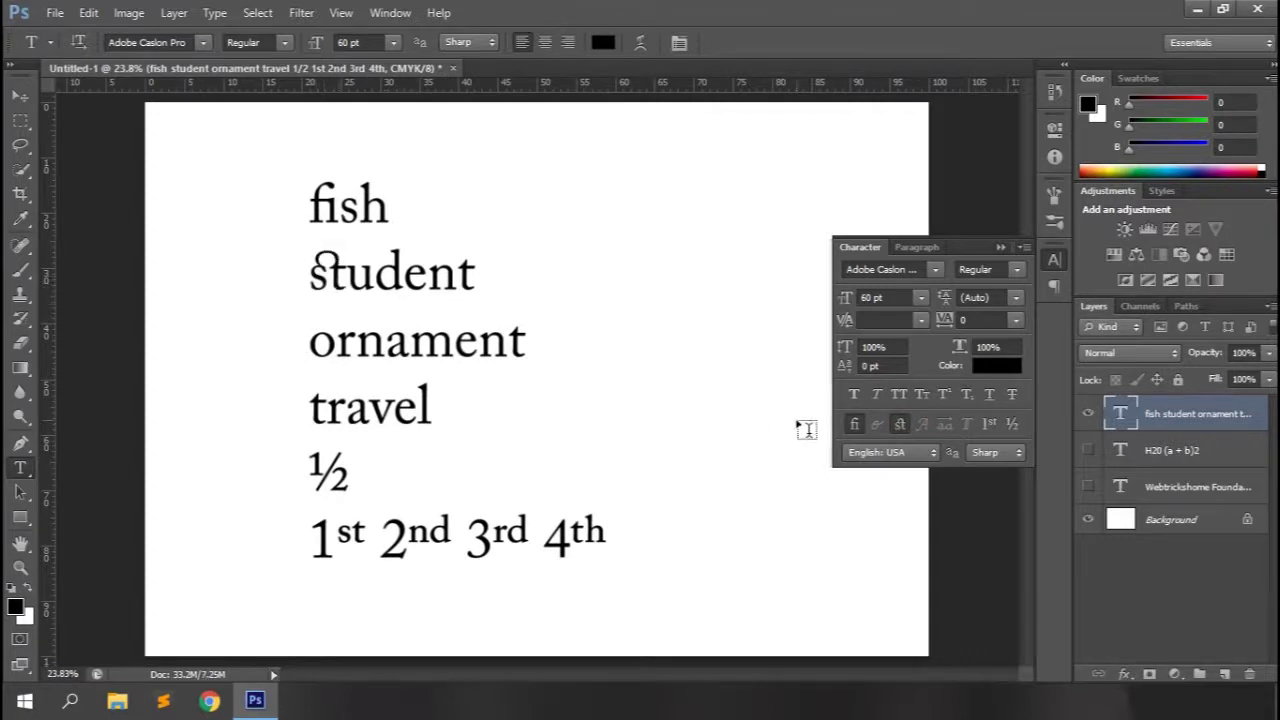
# Step: Set the text layer's font to Comic Sans MS and turn off discretionary ligatures
pyautogui.click(878, 270)
pyautogui.write('Comic Sans MS')
pyautogui.press('Return')
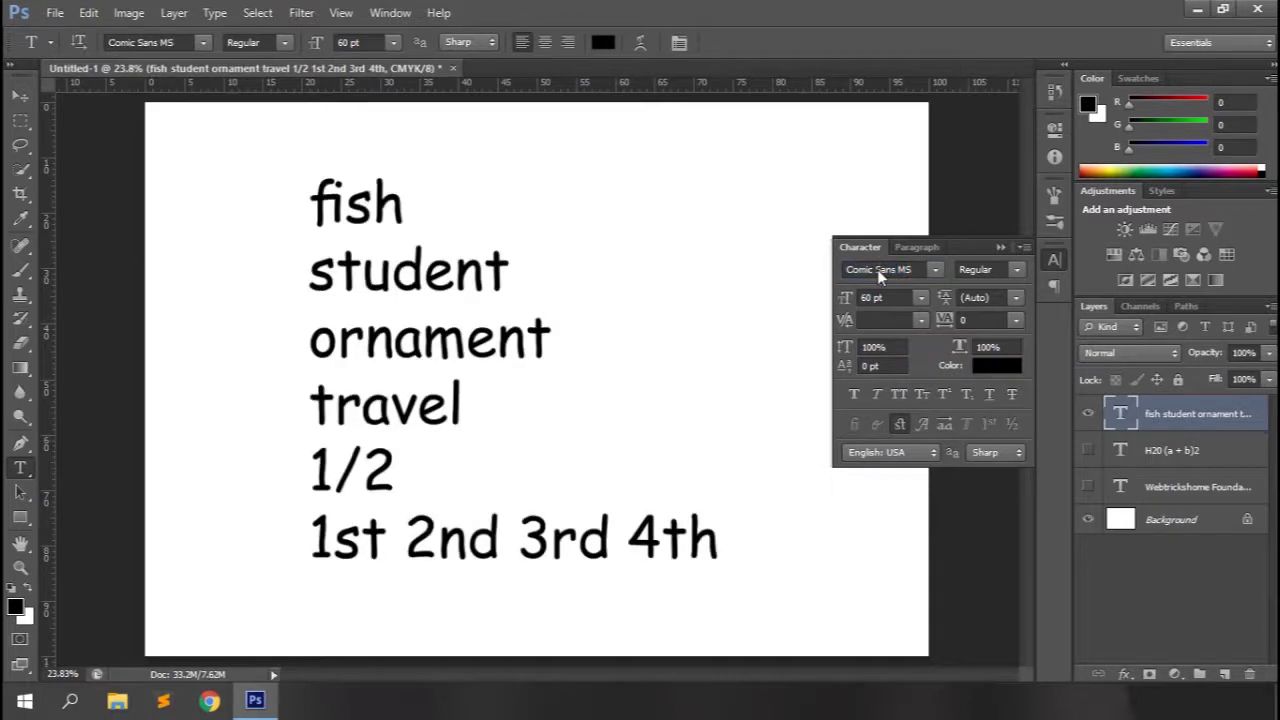
pyautogui.click(902, 425)
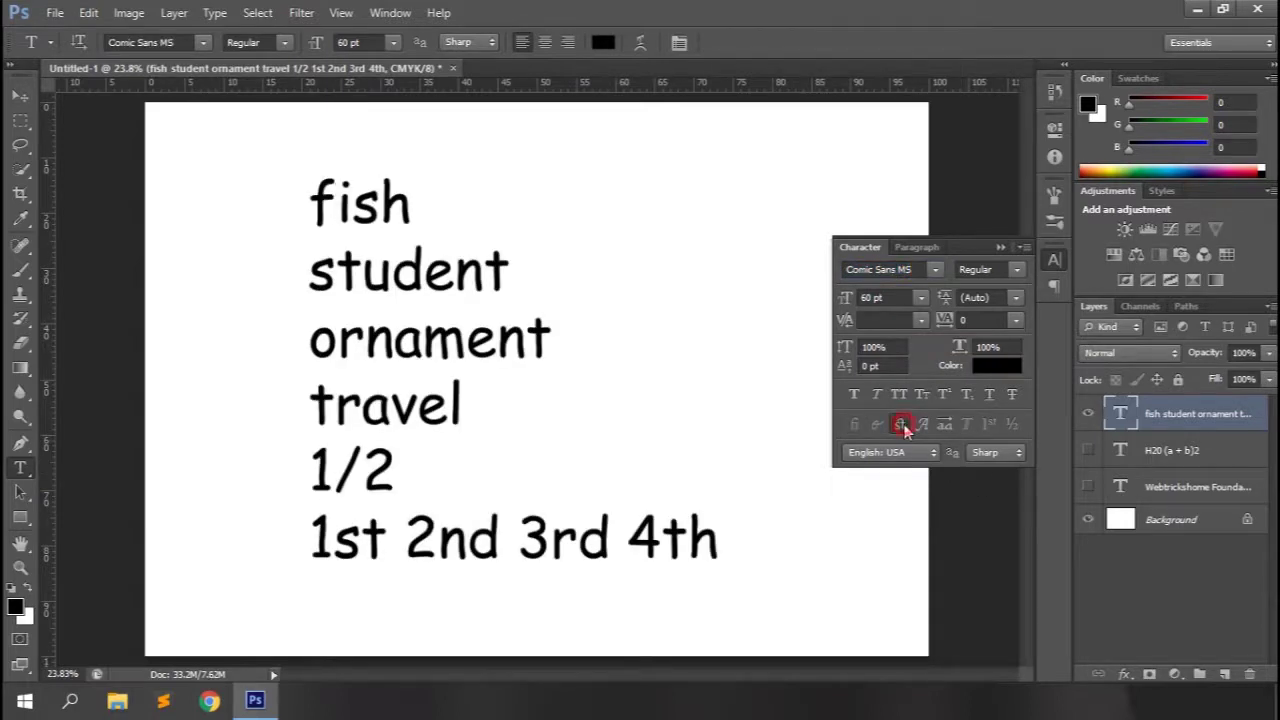
pyautogui.click(904, 424)
pyautogui.click(904, 424)
# Step: Capitalize the first letter of fish, commit the edit, and turn on the Swash feature for the text layer
pyautogui.click(334, 203)
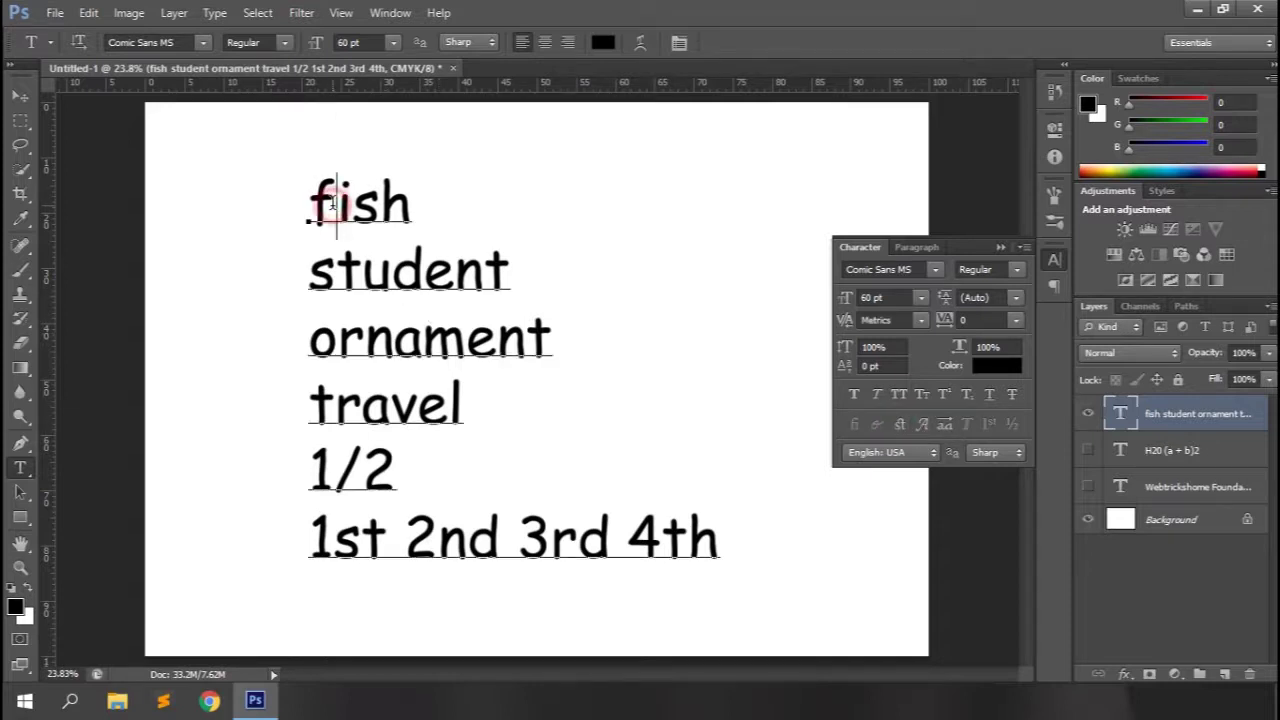
pyautogui.press('Left')
pyautogui.press('Delete')
pyautogui.write('F')
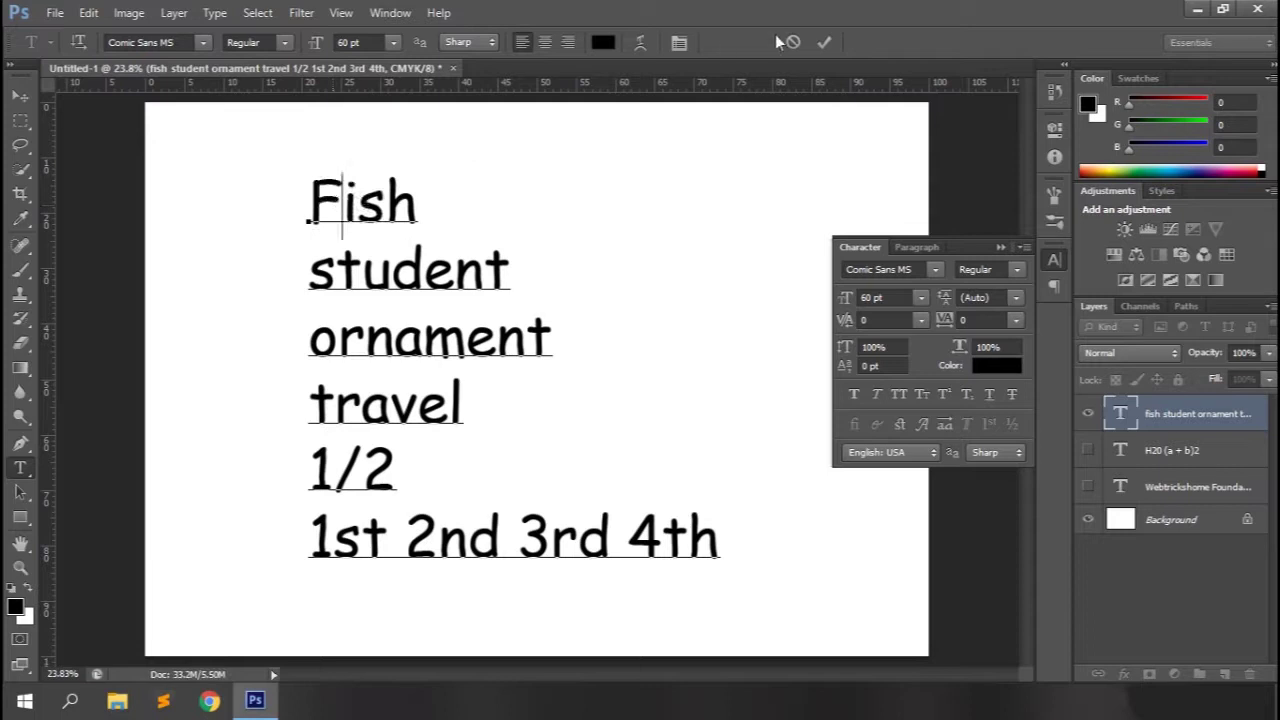
pyautogui.click(824, 42)
pyautogui.click(922, 424)
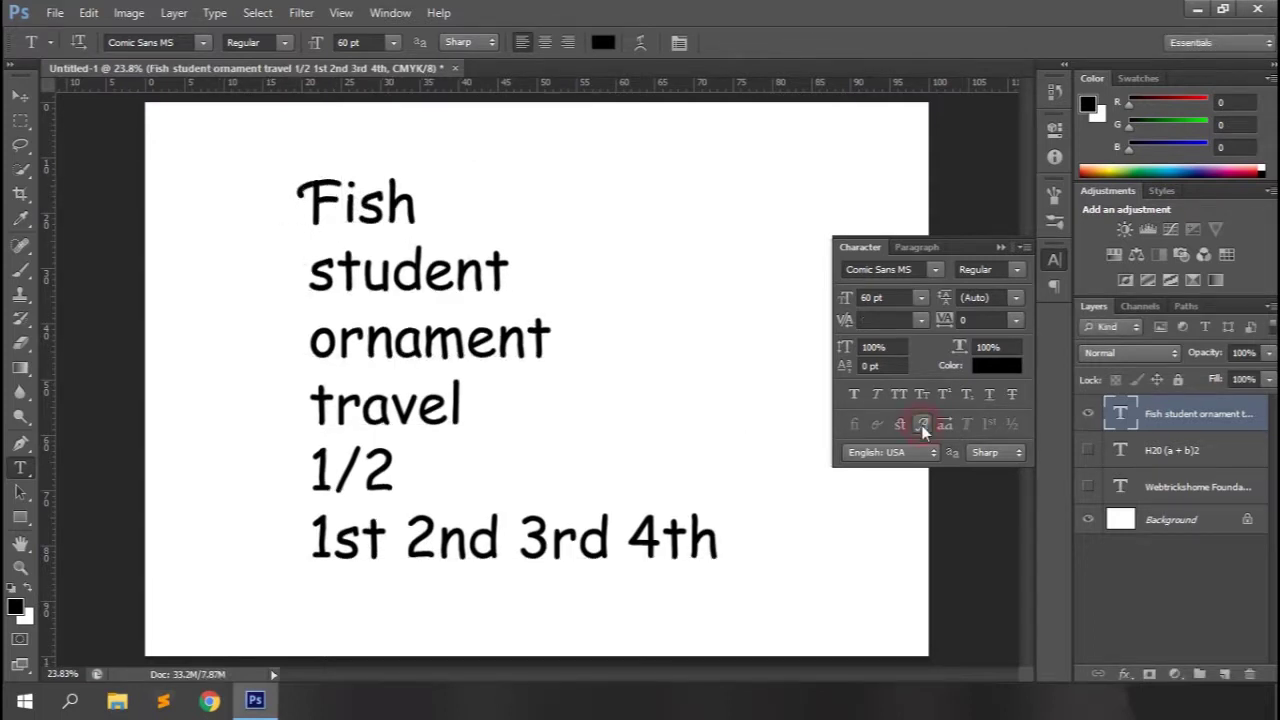
# Step: Try stylistic alternates on the text layer, and set its font to Gabriola
pyautogui.click(943, 424)
pyautogui.click(945, 426)
pyautogui.click(905, 269)
pyautogui.write('G')
pyautogui.press('Return')
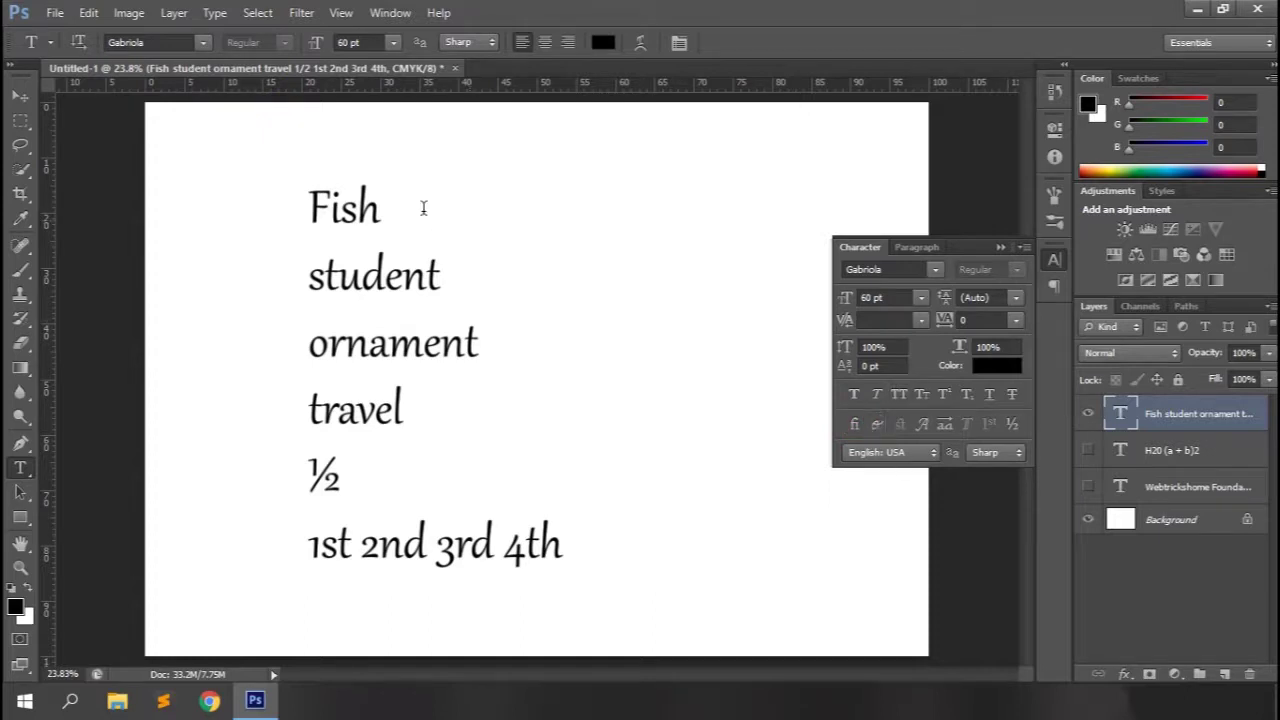
# Step: Replace the capital F in Fish with a lowercase f and commit the edit
pyautogui.click(325, 210)
pyautogui.press('Delete')
pyautogui.write('f')
pyautogui.click(821, 45)
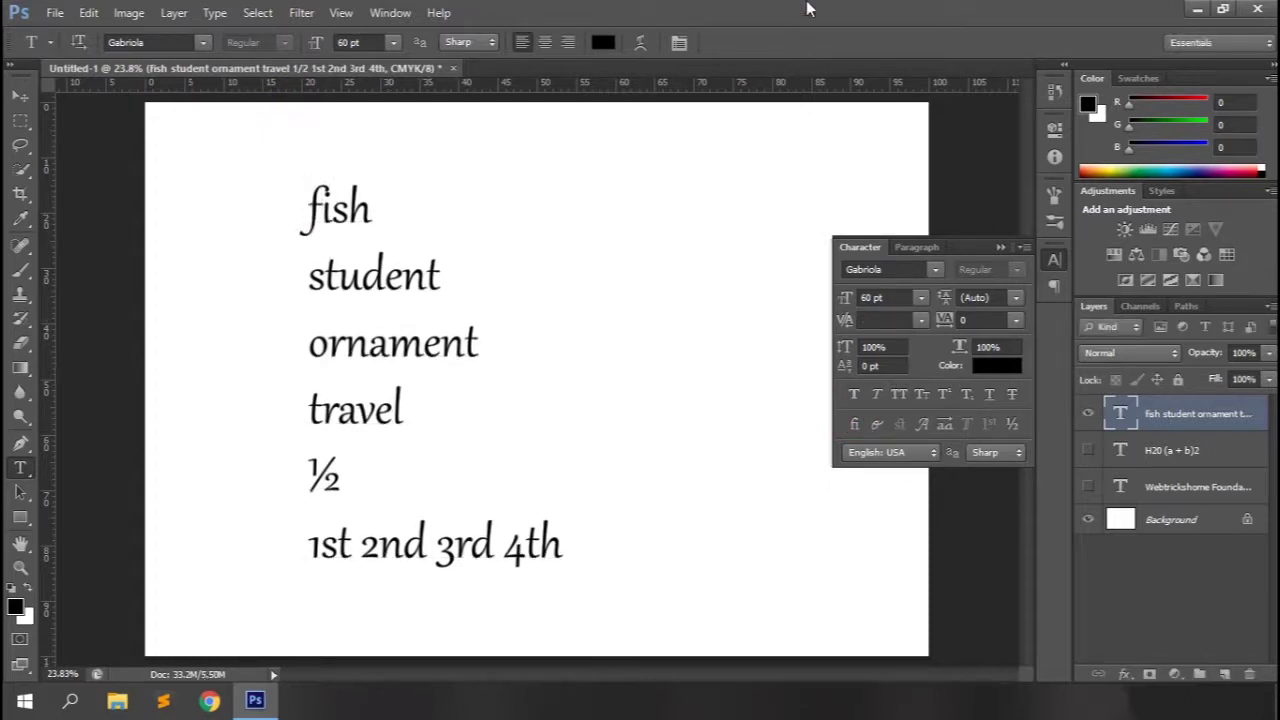
# Step: Turn on standard ligatures and contextual alternates for the Gabriola text, and collapse the character settings
pyautogui.hotkey('ctrl', '+')
pyautogui.hotkey('ctrl', '+')
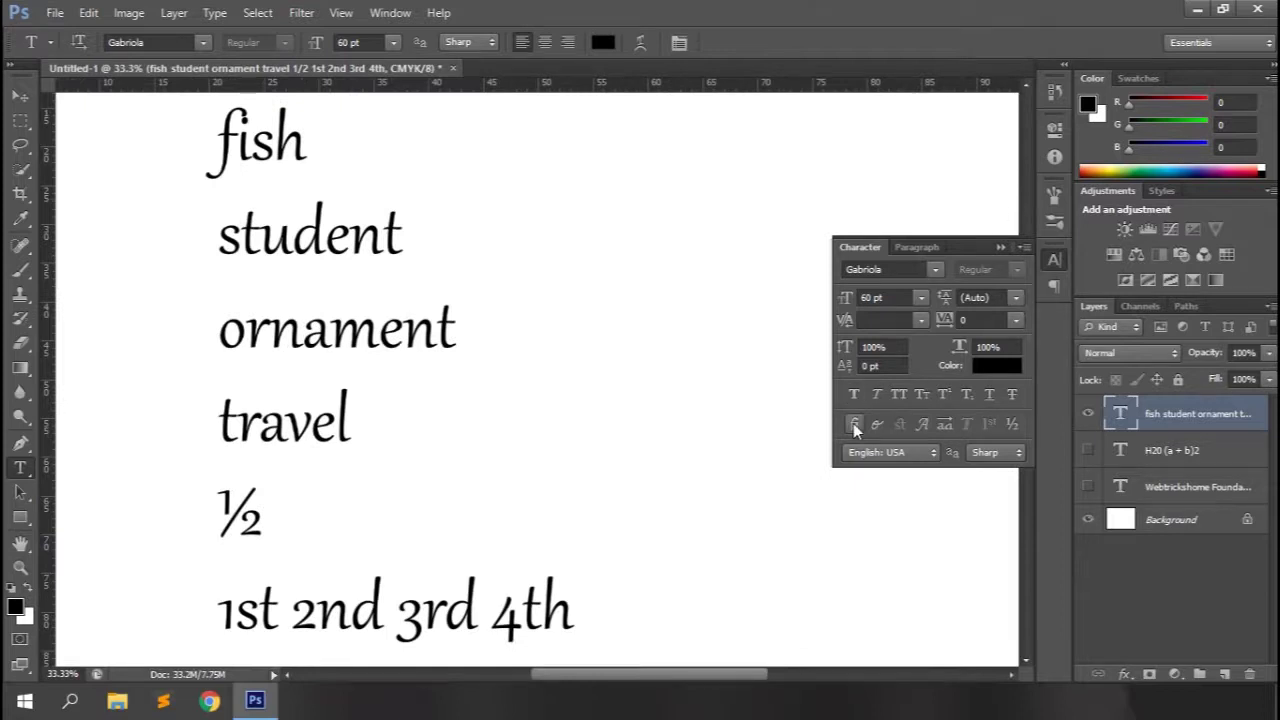
pyautogui.click(853, 423)
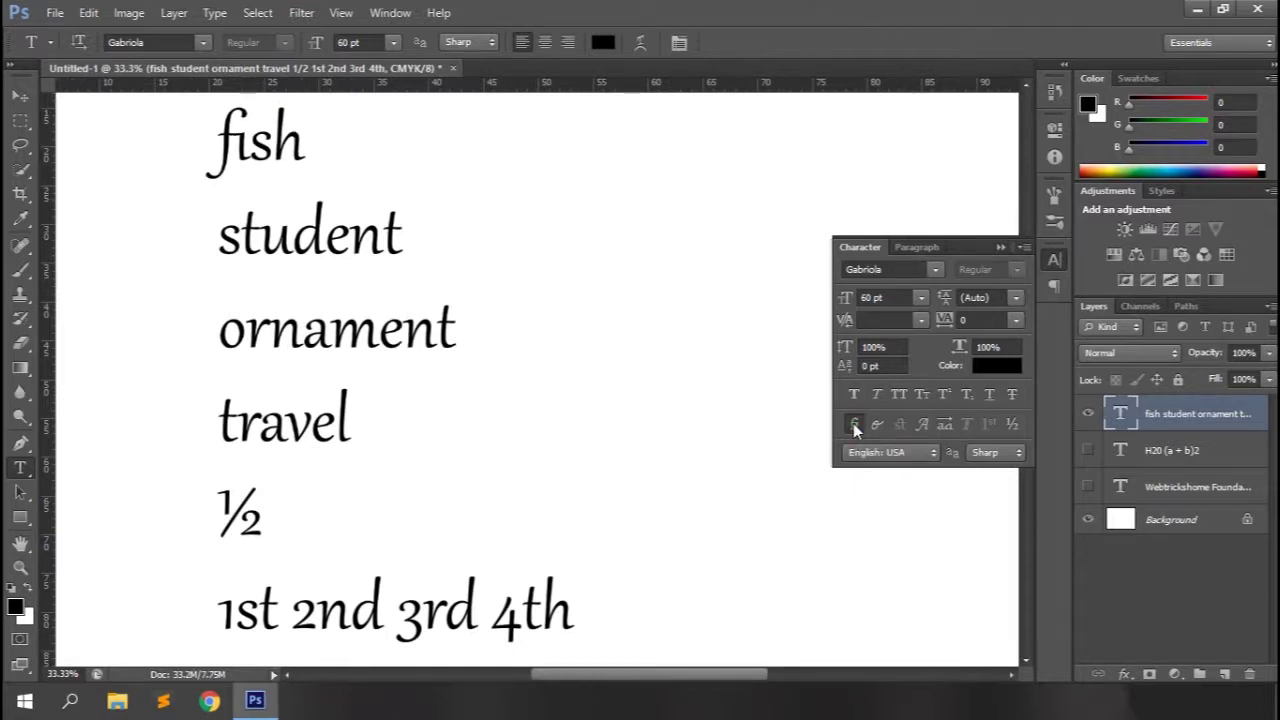
pyautogui.click(875, 425)
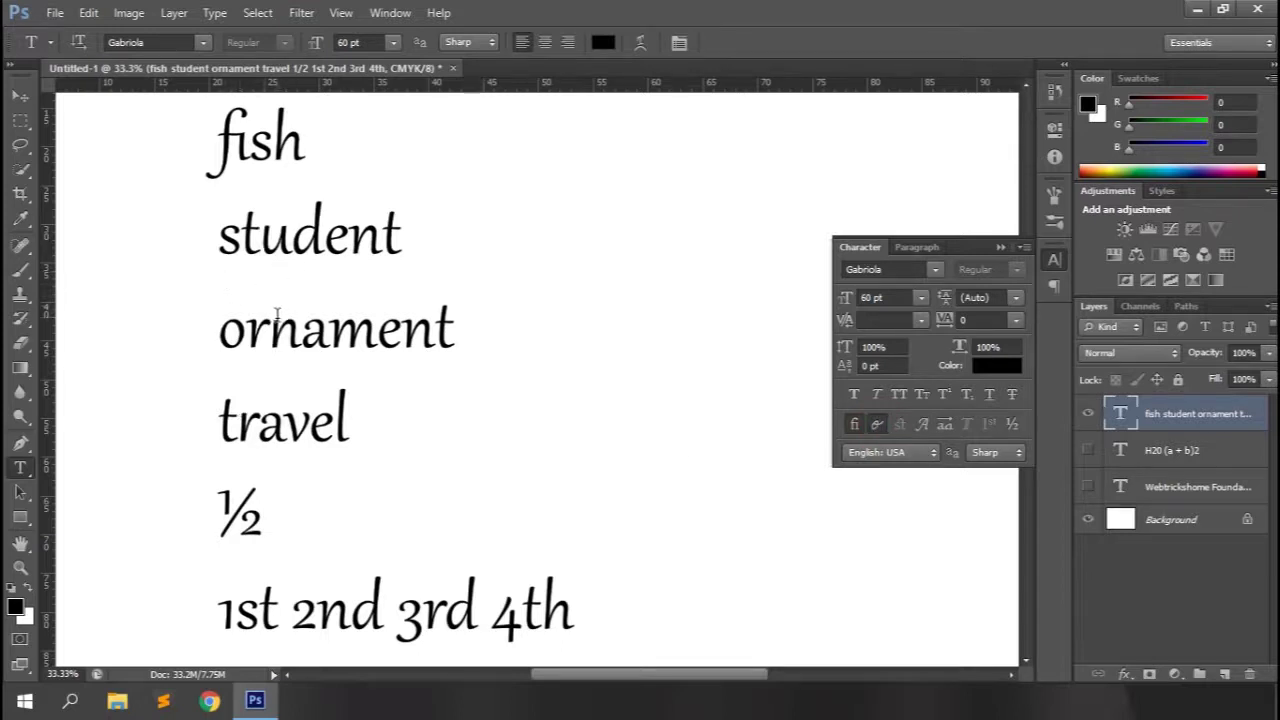
pyautogui.click(872, 425)
pyautogui.click(872, 425)
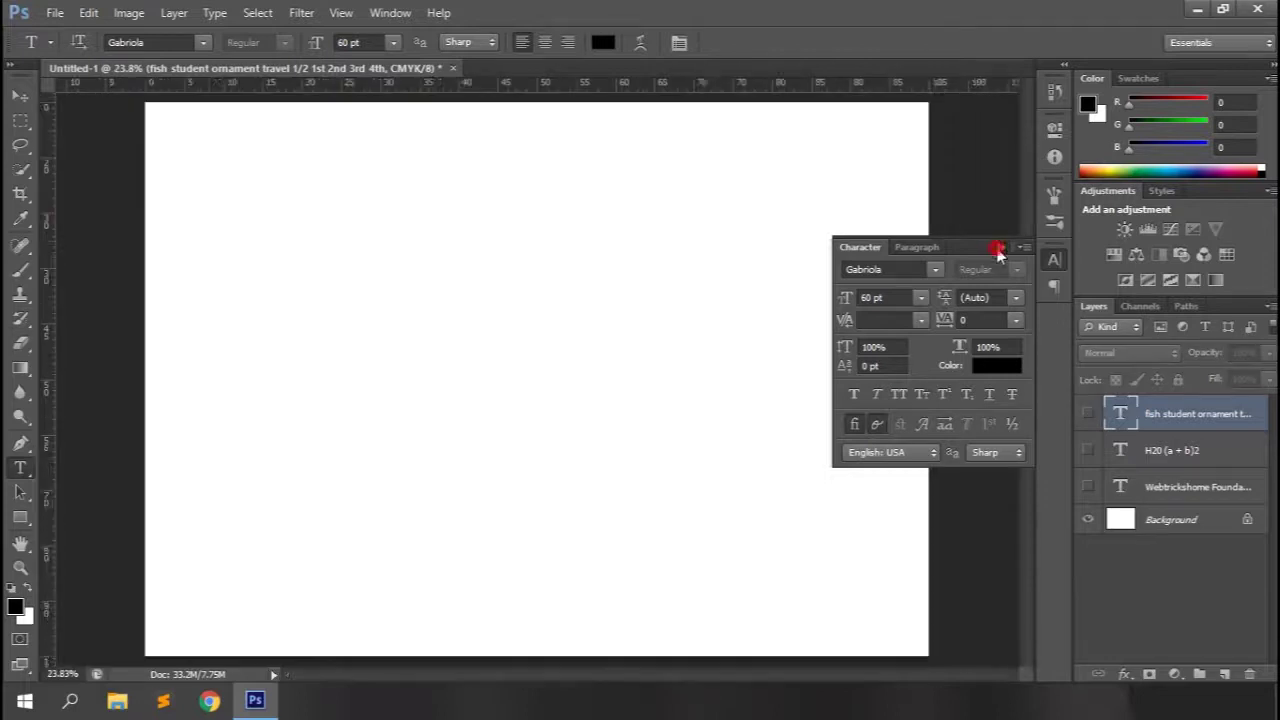
pyautogui.click(1000, 247)
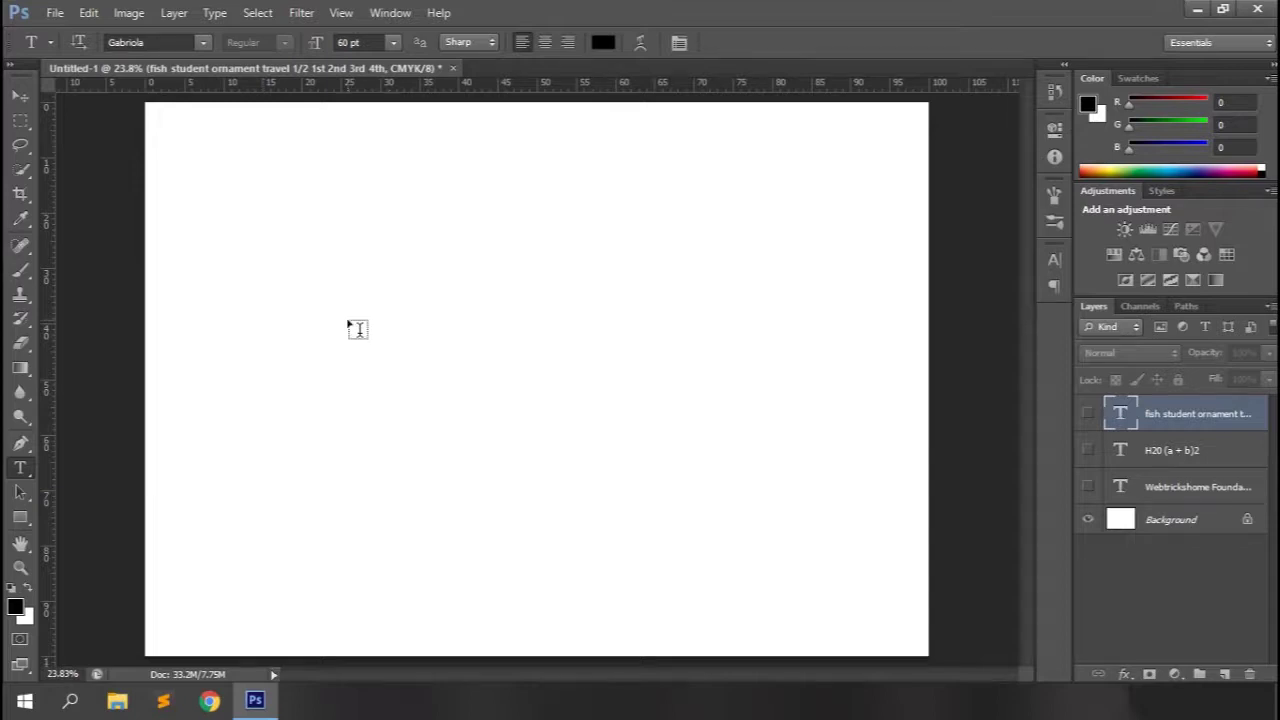
# Step: Draw a paragraph text box in the canvas's left half and fill it with random filler text until it overflows
pyautogui.click(288, 291)
pyautogui.moveTo(288, 291); pyautogui.dragTo(531, 548)
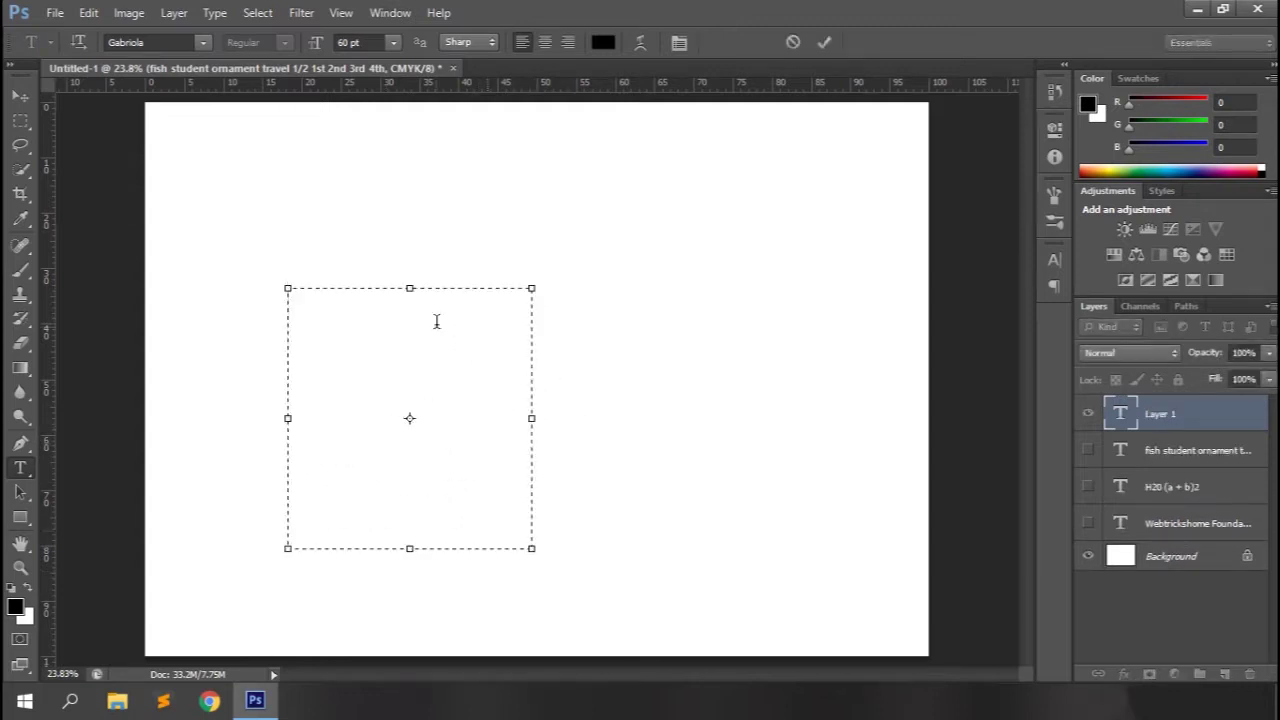
pyautogui.write('fka f ekf ef eeknl f ')
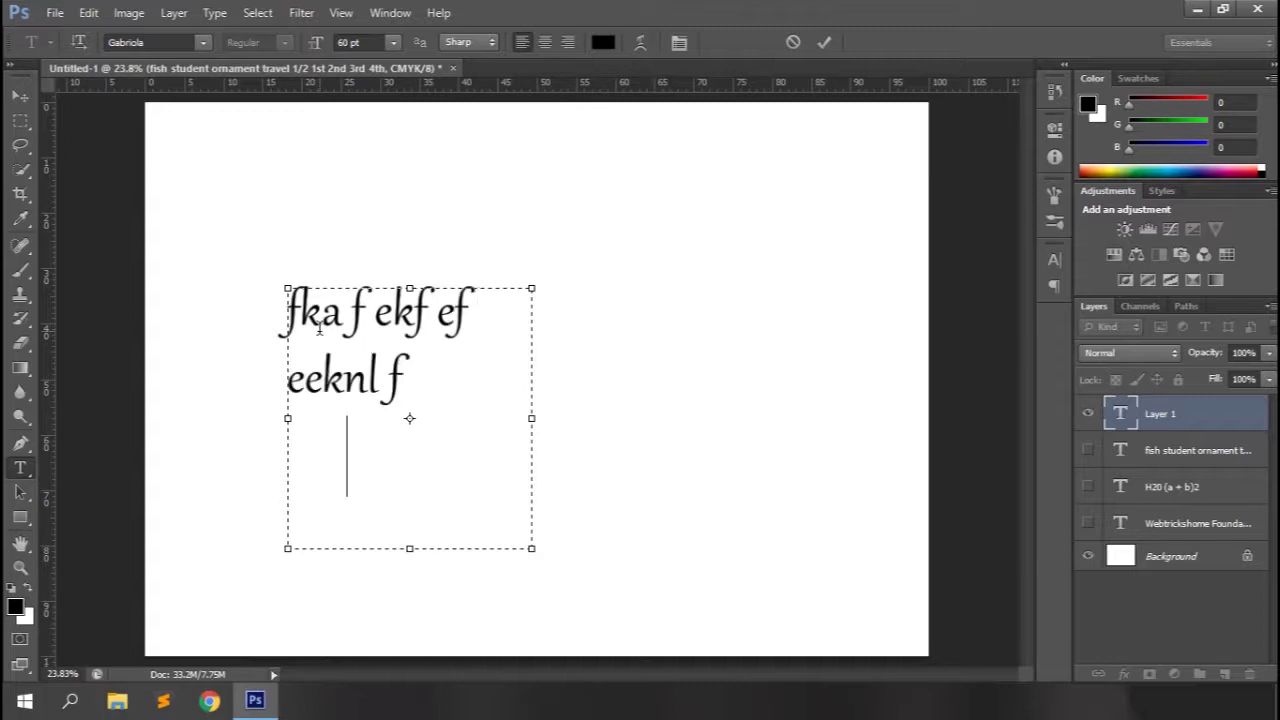
pyautogui.write("l'kes fl asdfl")
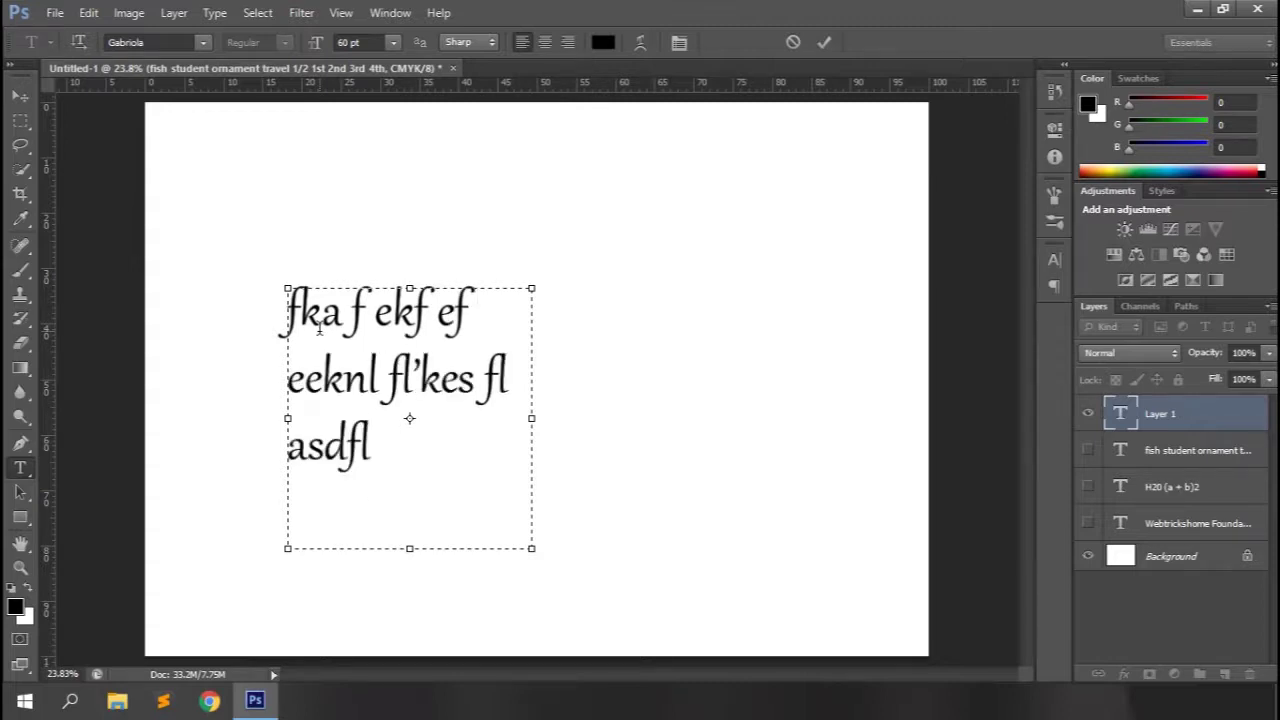
pyautogui.write(' f]epnf-we')
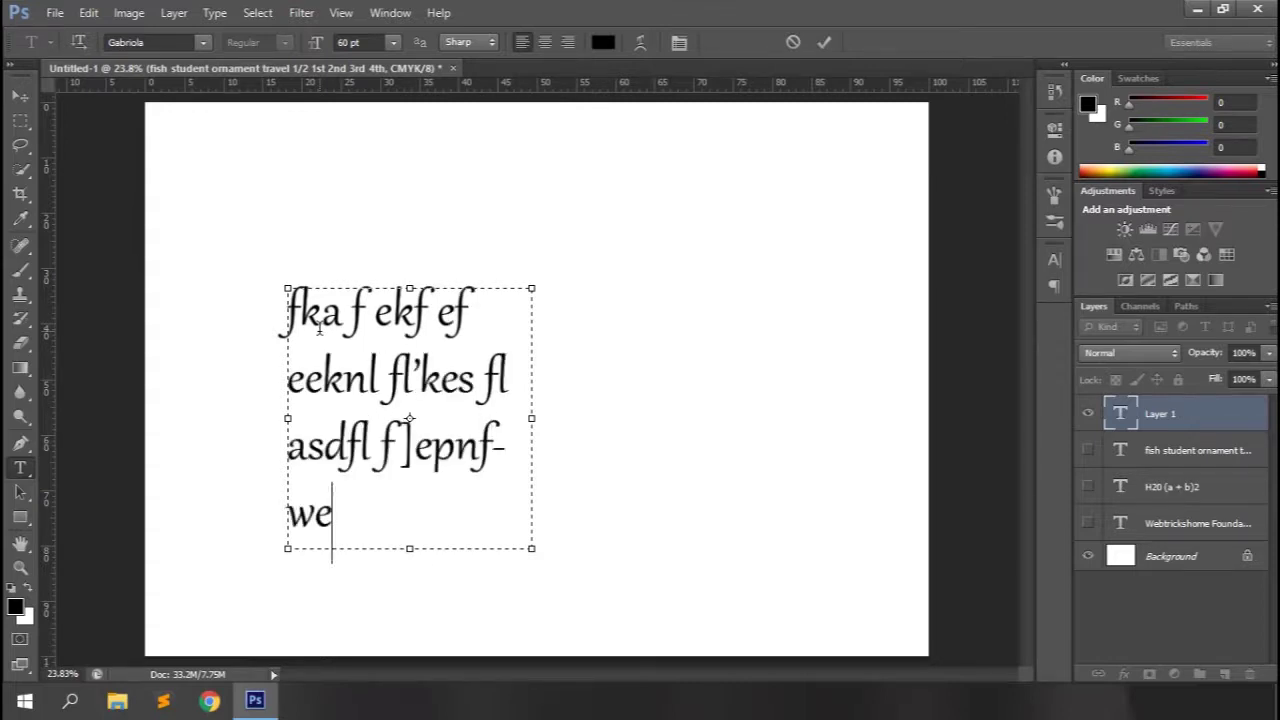
pyautogui.write('fpqweoper-')
pyautogui.moveTo(410, 550)
pyautogui.mouseDown()
pyautogui.moveTo(409, 700)
pyautogui.moveTo(409, 552)
pyautogui.mouseUp()
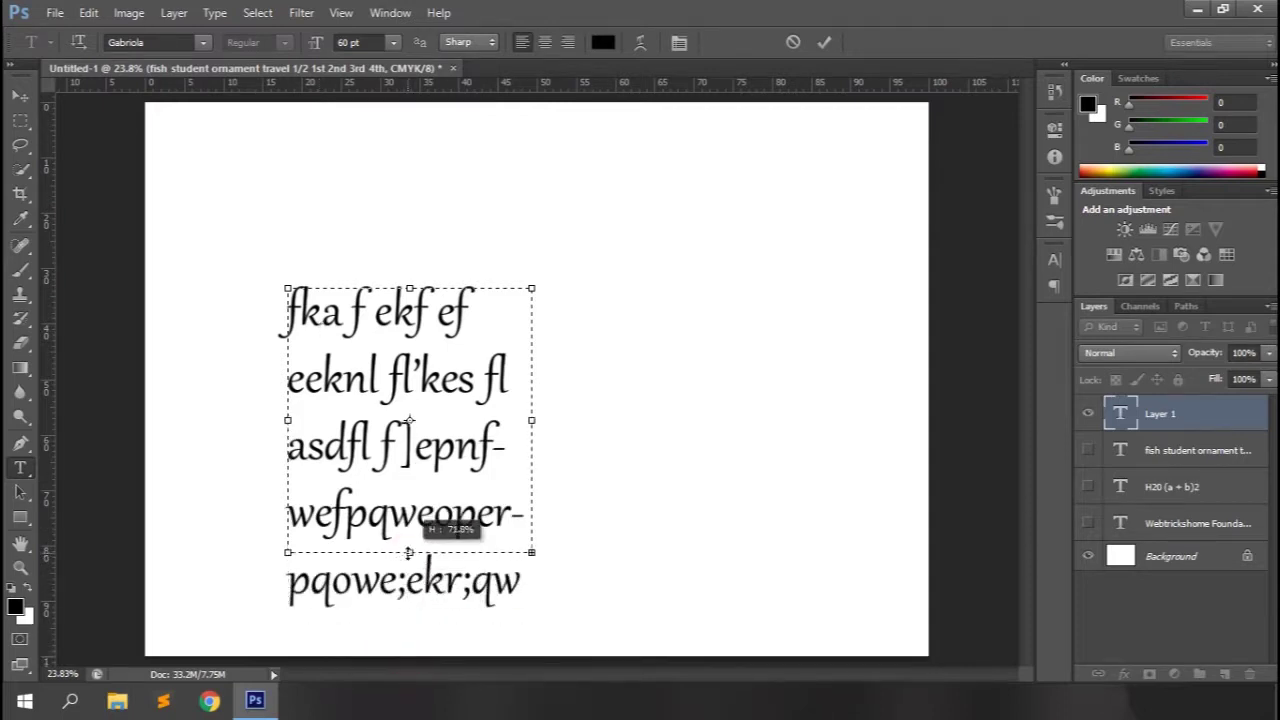
# Step: Replace all filler text in the box with Lorem Ipsum placeholder text and commit the edit
pyautogui.hotkey('ctrl', 'a')
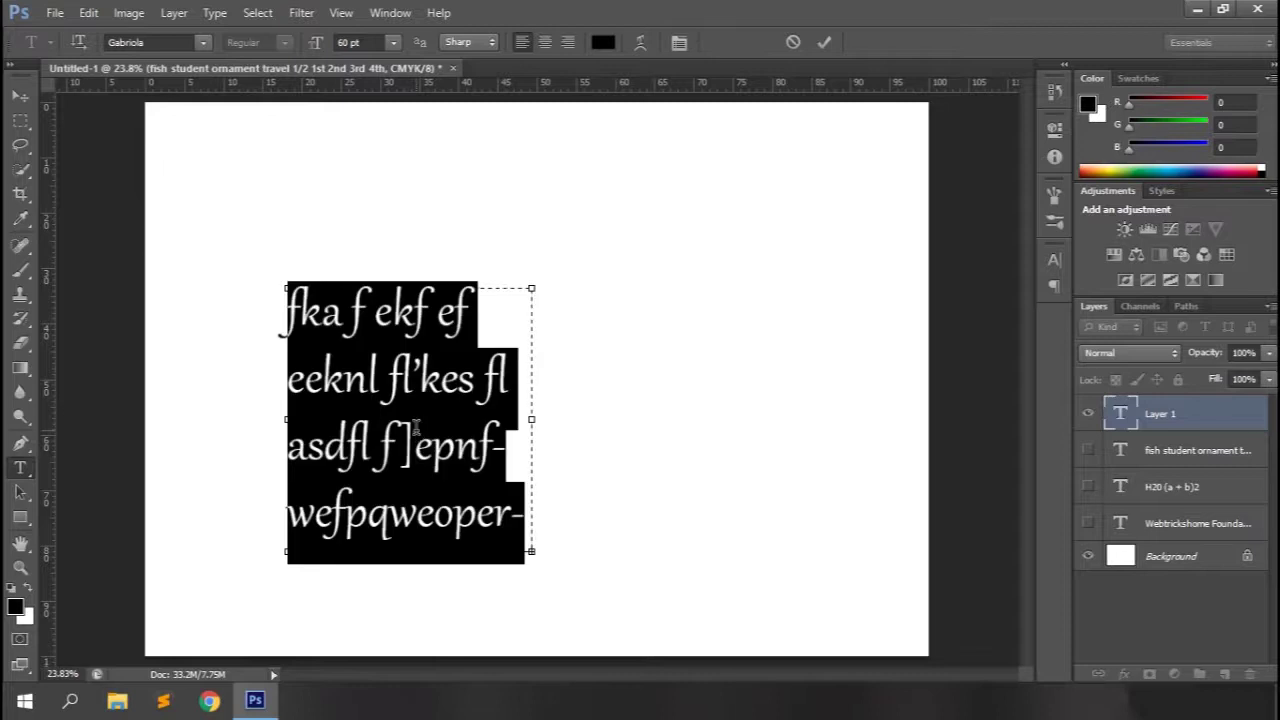
pyautogui.press('Delete')
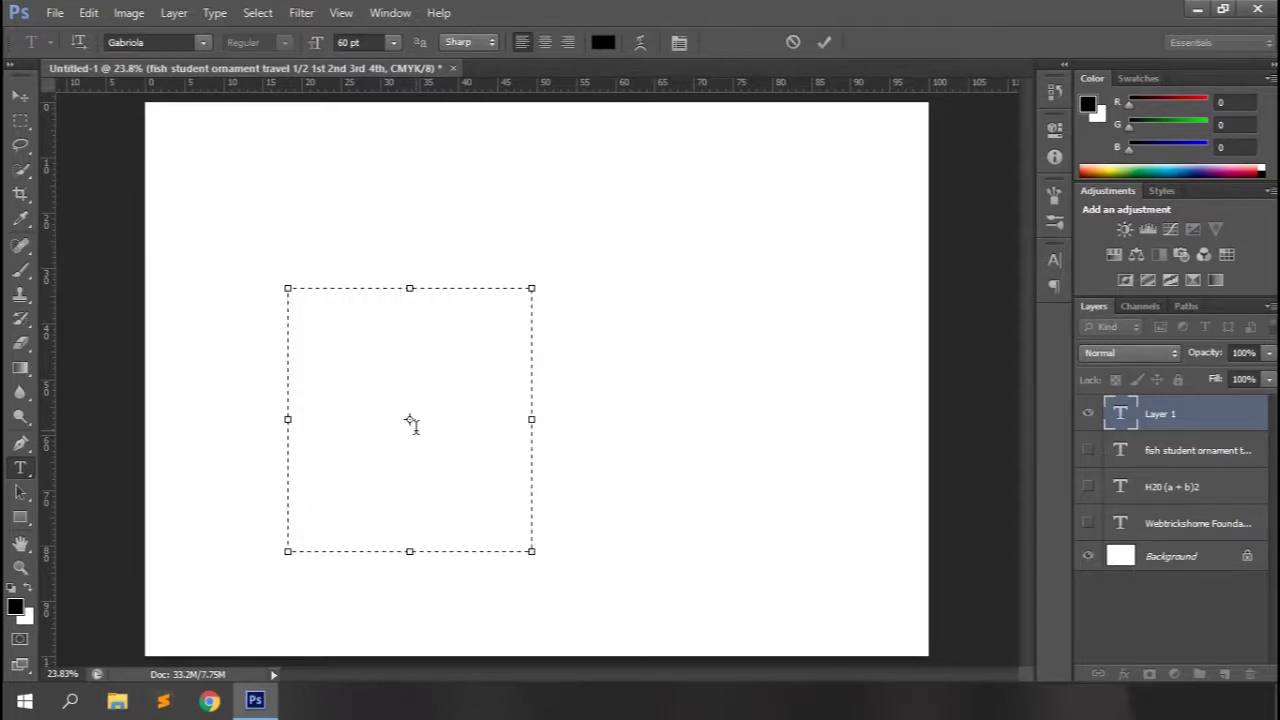
pyautogui.click(215, 12)
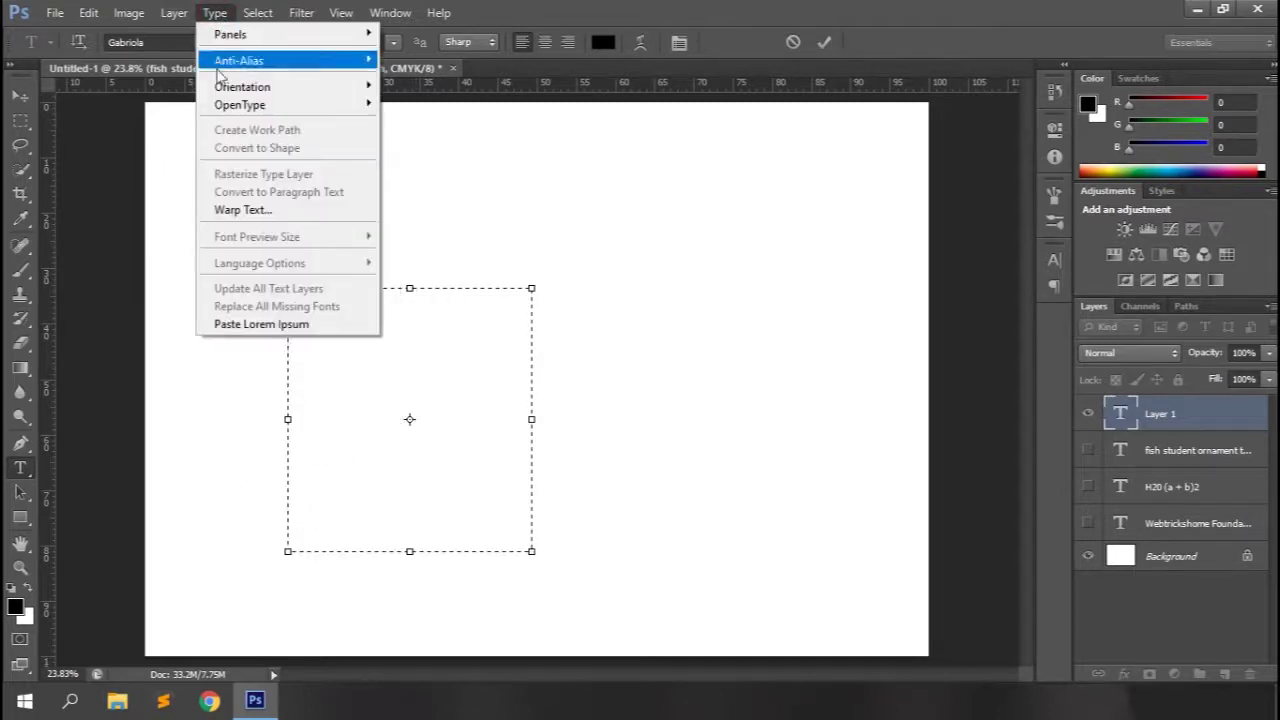
pyautogui.click(255, 328)
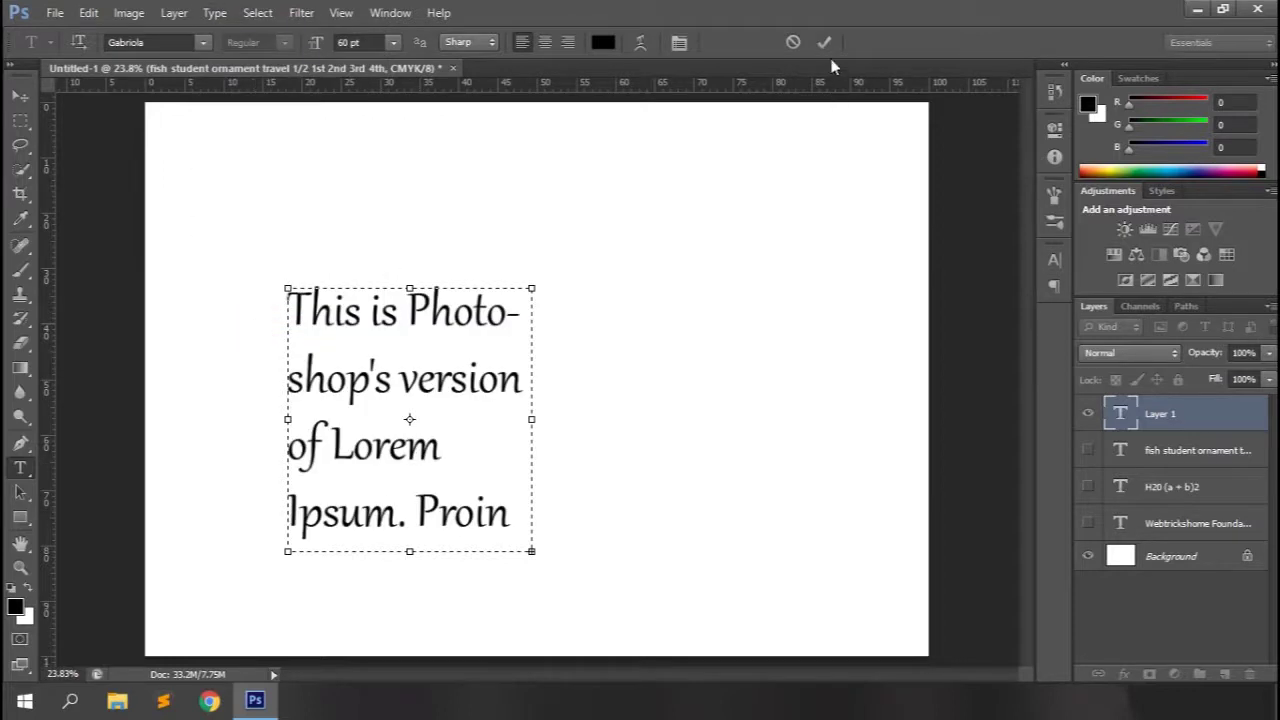
pyautogui.click(819, 44)
# Step: Try a font size of 12 pt on the Lorem Ipsum paragraph, and set it to 24 pt
pyautogui.click(393, 42)
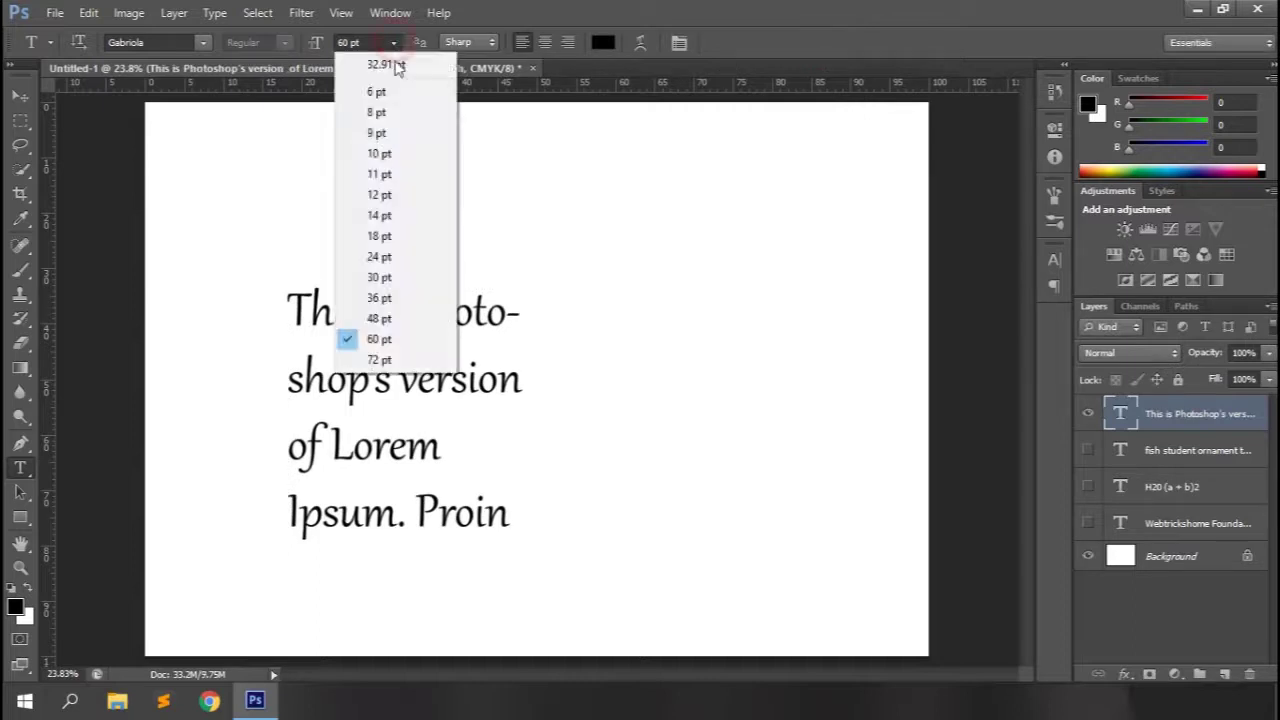
pyautogui.click(381, 196)
pyautogui.click(409, 290)
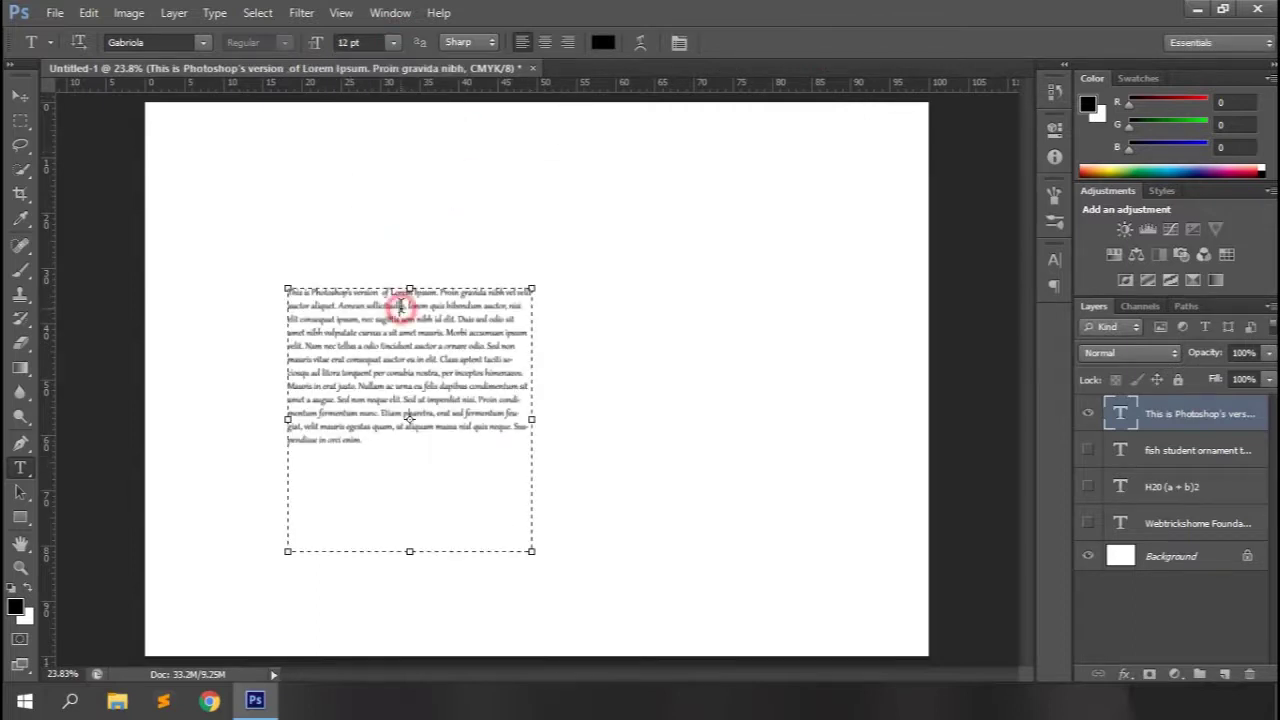
pyautogui.click(828, 42)
pyautogui.click(393, 42)
pyautogui.click(362, 258)
# Step: Extend the text box upward, downward and to the right until the whole Lorem Ipsum paragraph fits, and commit the edit
pyautogui.click(428, 306)
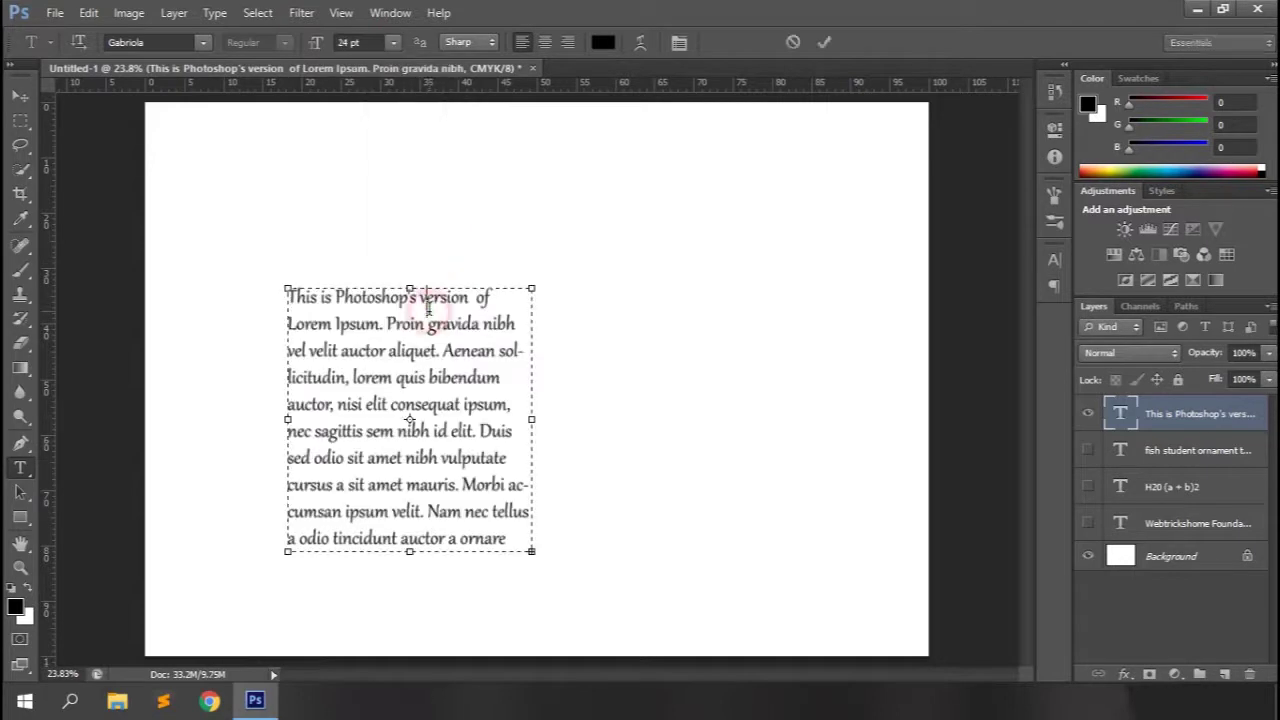
pyautogui.moveTo(425, 296); pyautogui.dragTo(425, 150)
pyautogui.moveTo(411, 556); pyautogui.dragTo(411, 608)
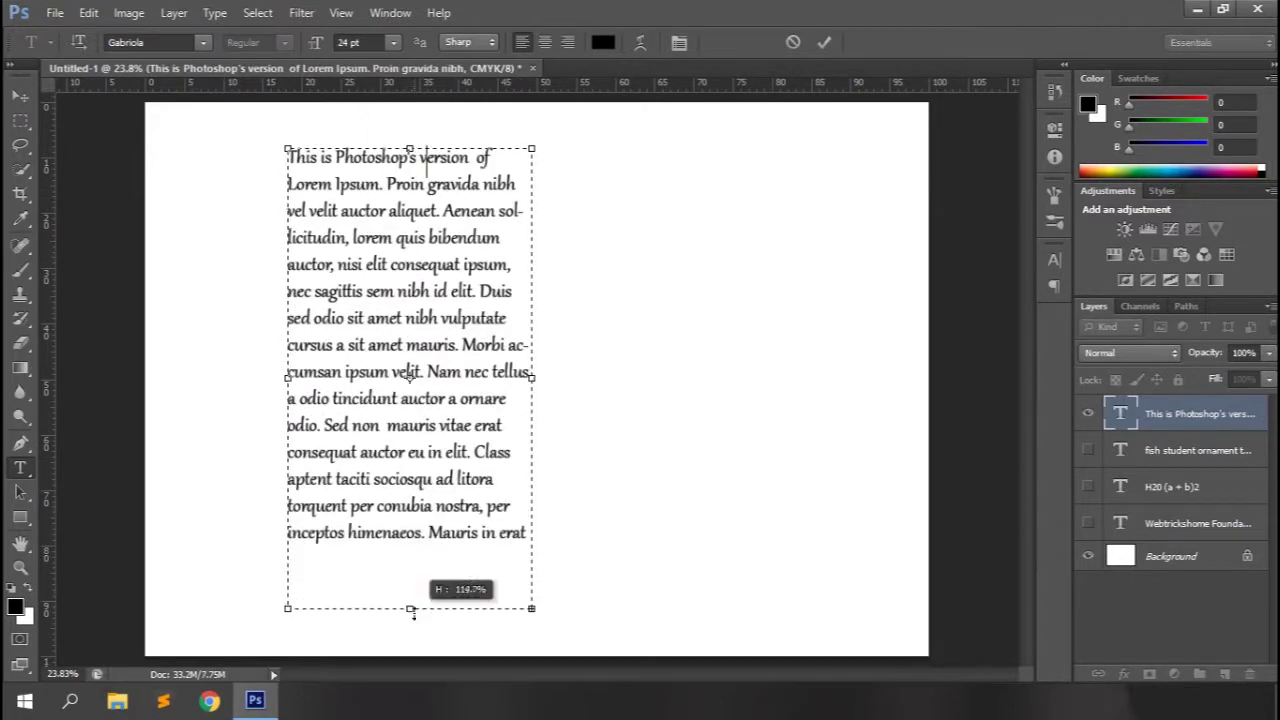
pyautogui.doubleClick(528, 373)
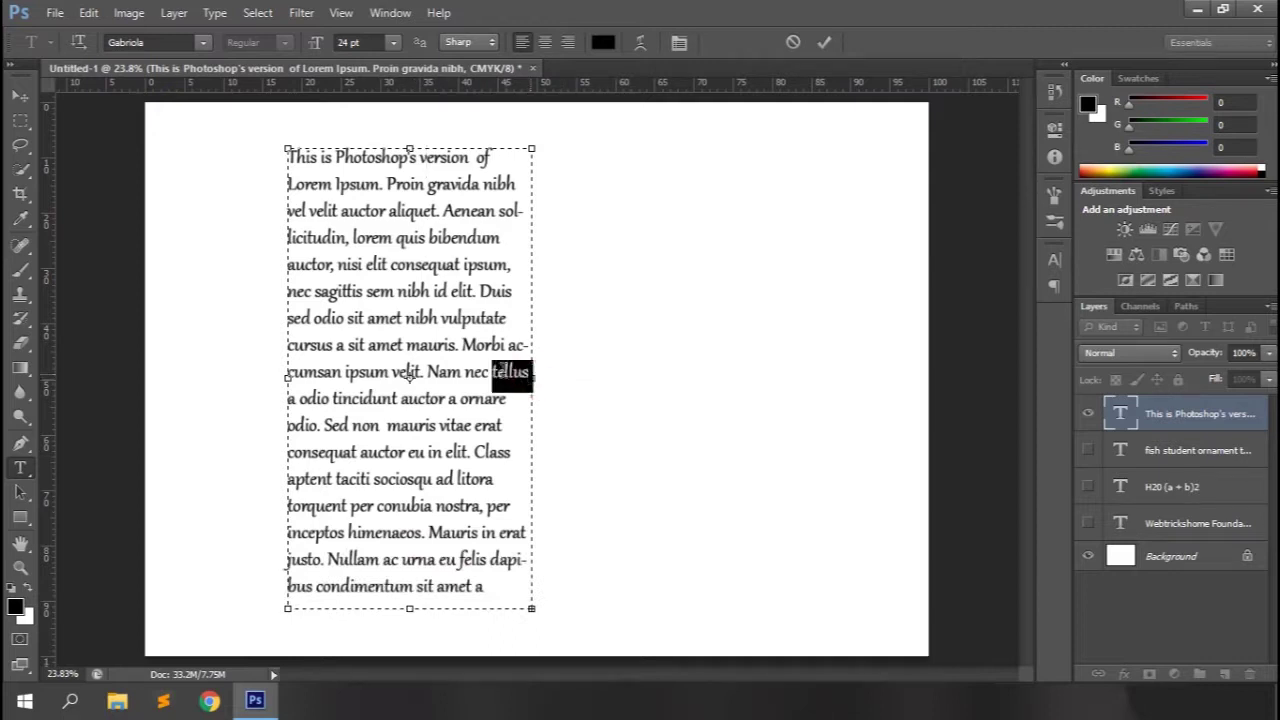
pyautogui.click(528, 373)
pyautogui.moveTo(531, 377); pyautogui.dragTo(686, 377)
pyautogui.click(823, 42)
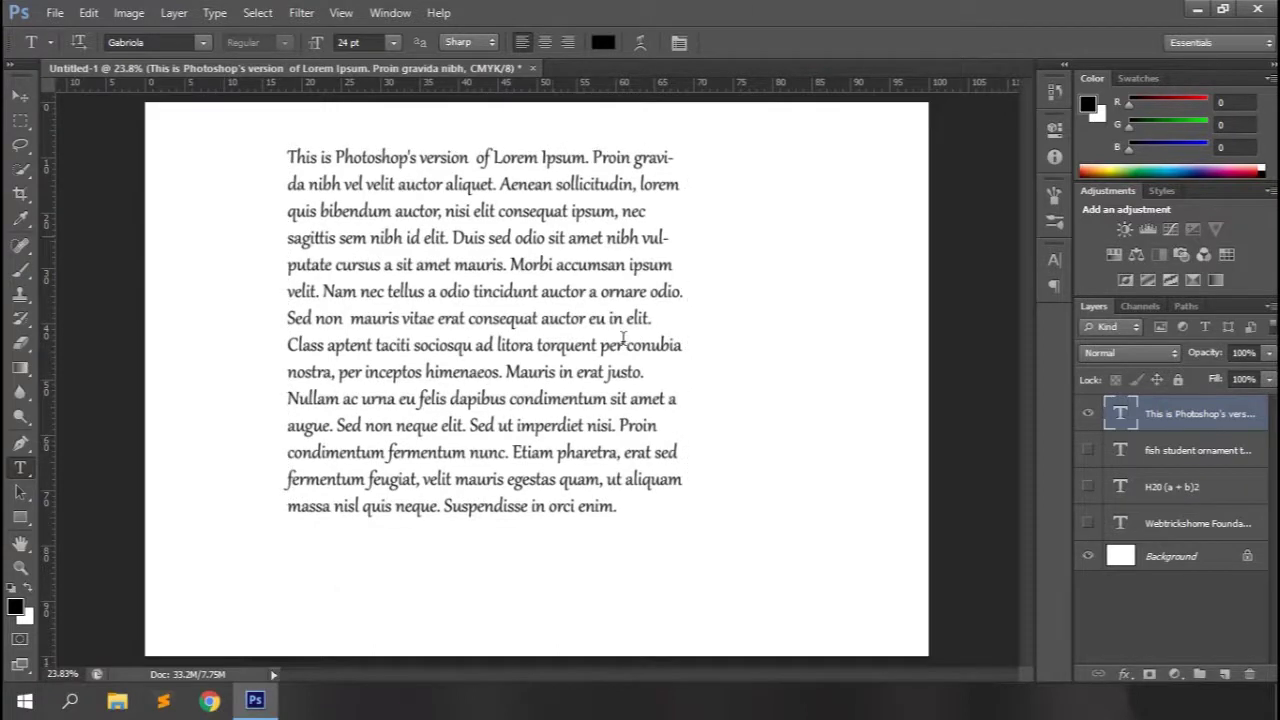
# Step: Review the list of type-related panels and show the character settings for the paragraph
pyautogui.click(215, 13)
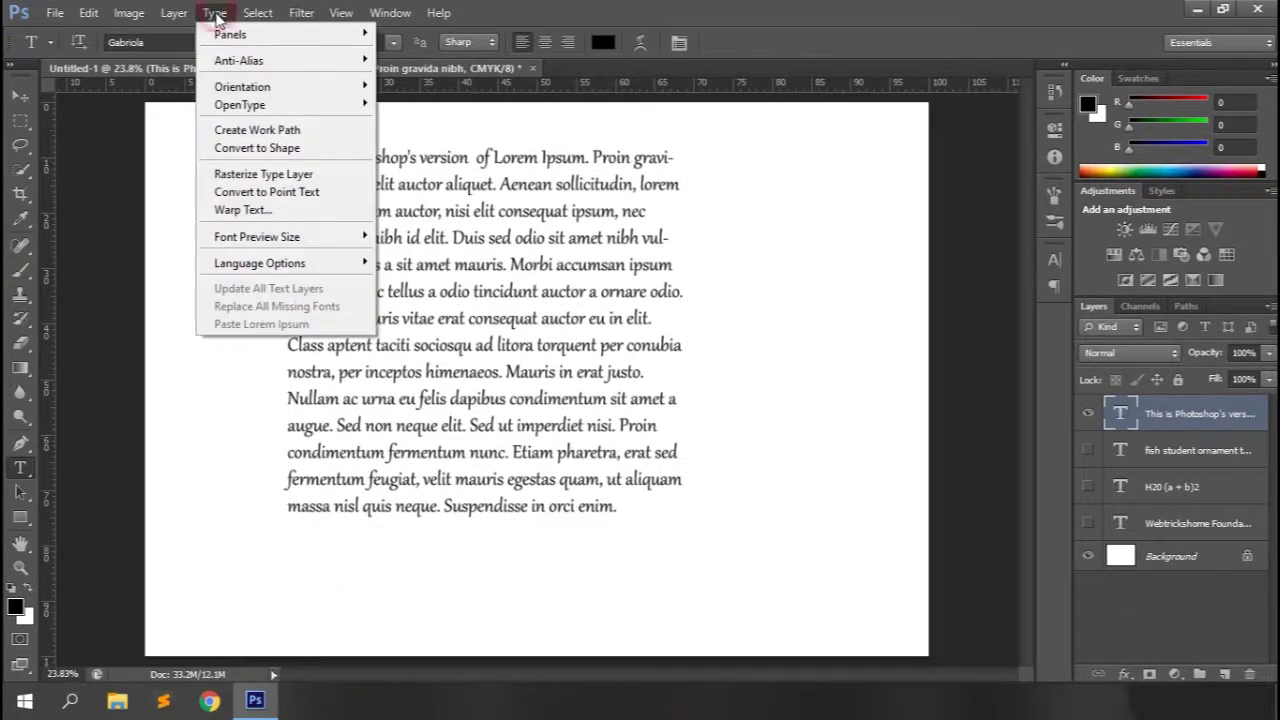
pyautogui.moveTo(229, 37)
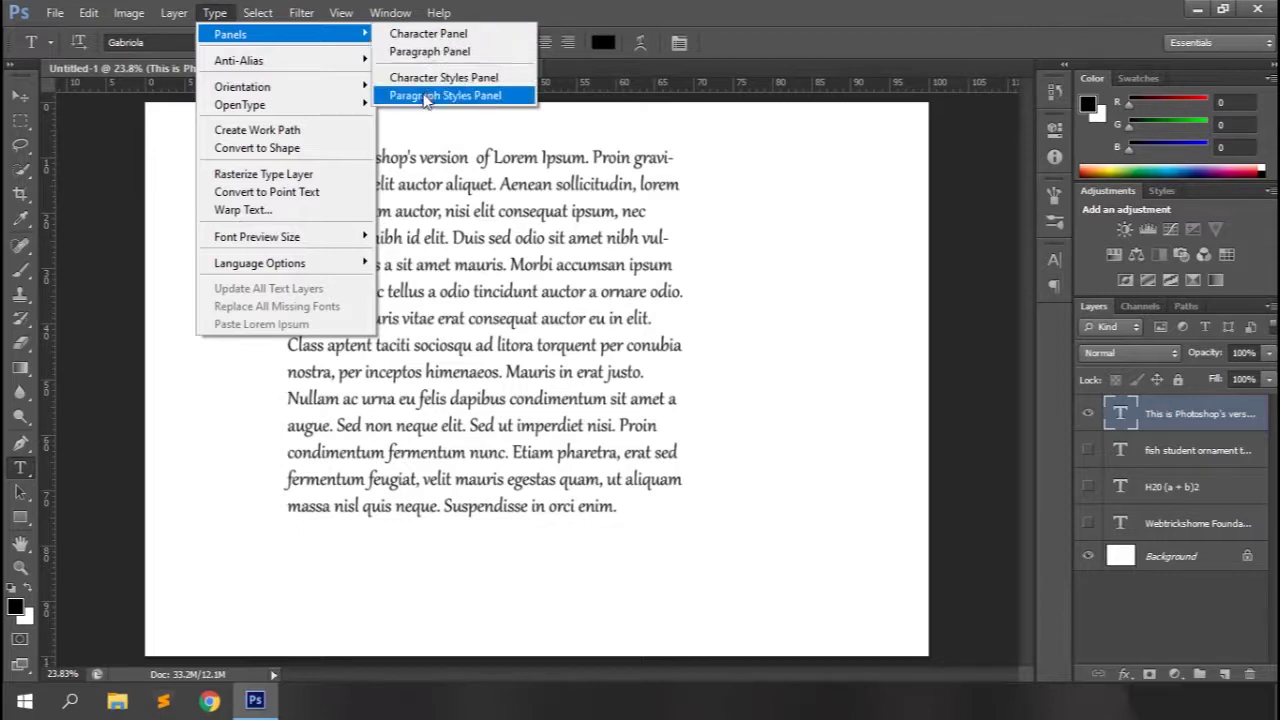
pyautogui.click(648, 8)
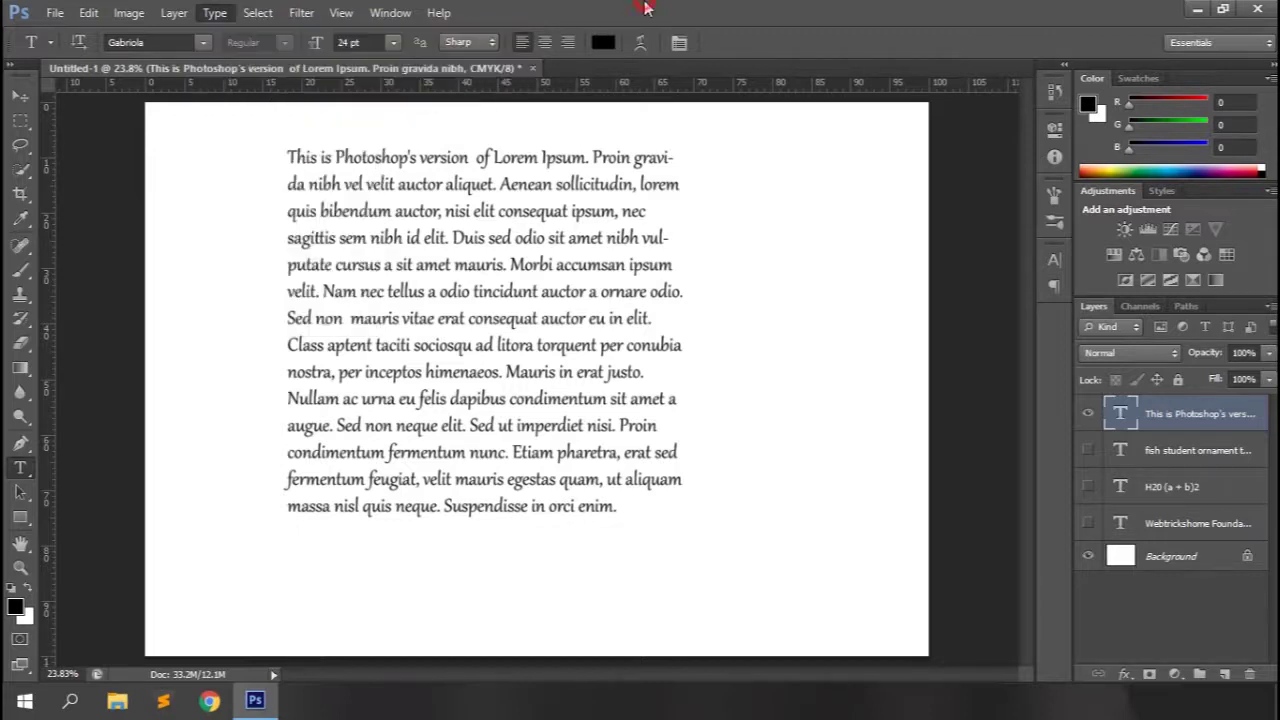
pyautogui.click(679, 43)
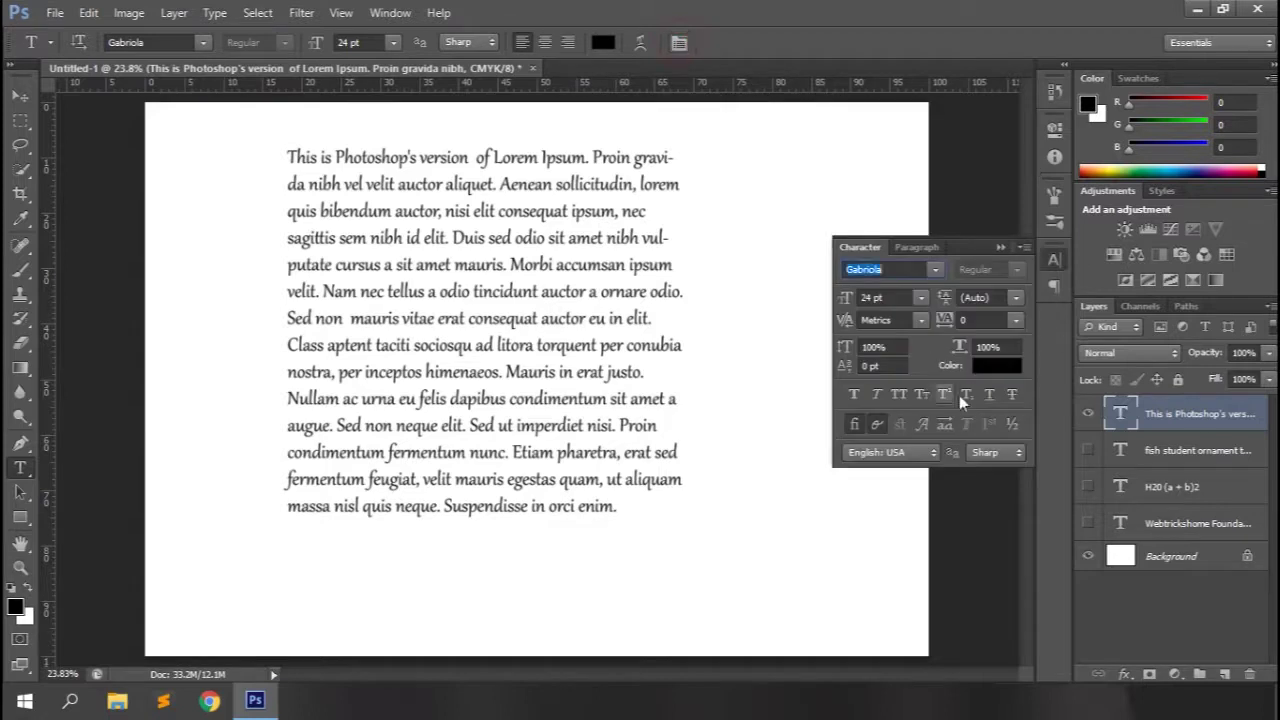
# Step: Try vertical orientation on the paragraph text, and return it to horizontal
pyautogui.click(215, 13)
pyautogui.moveTo(238, 62)
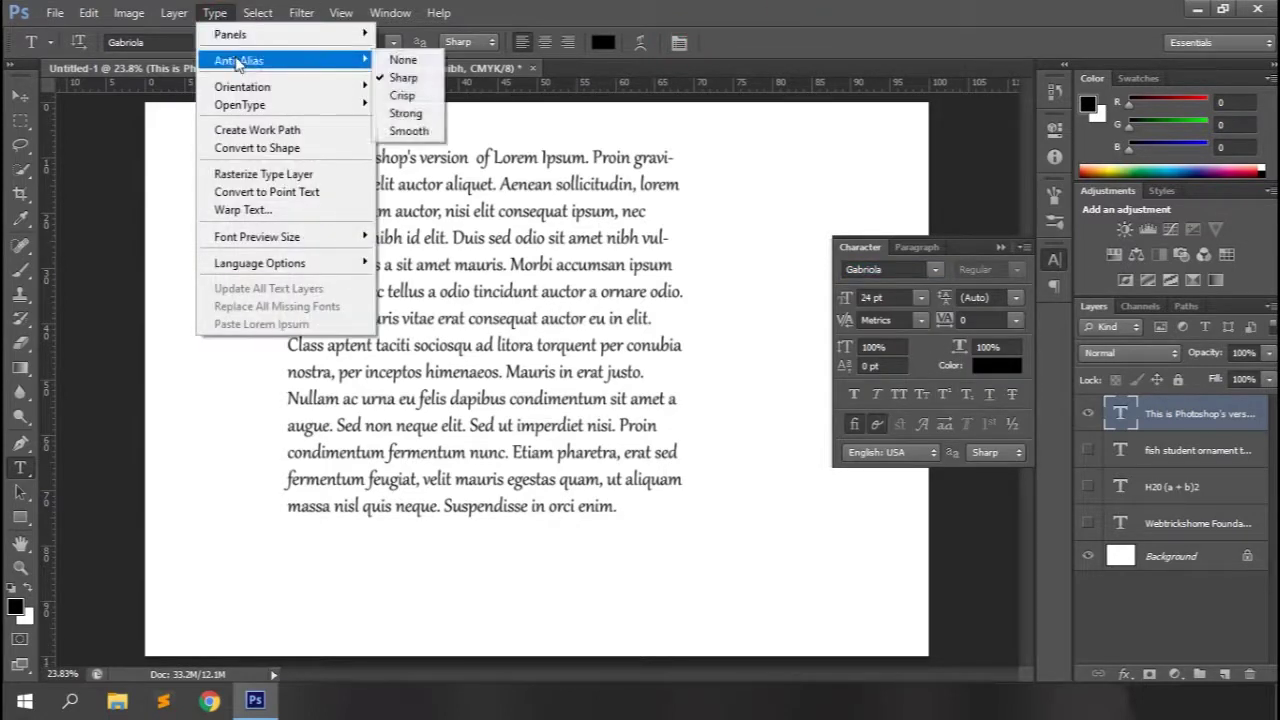
pyautogui.moveTo(283, 91)
pyautogui.click(407, 104)
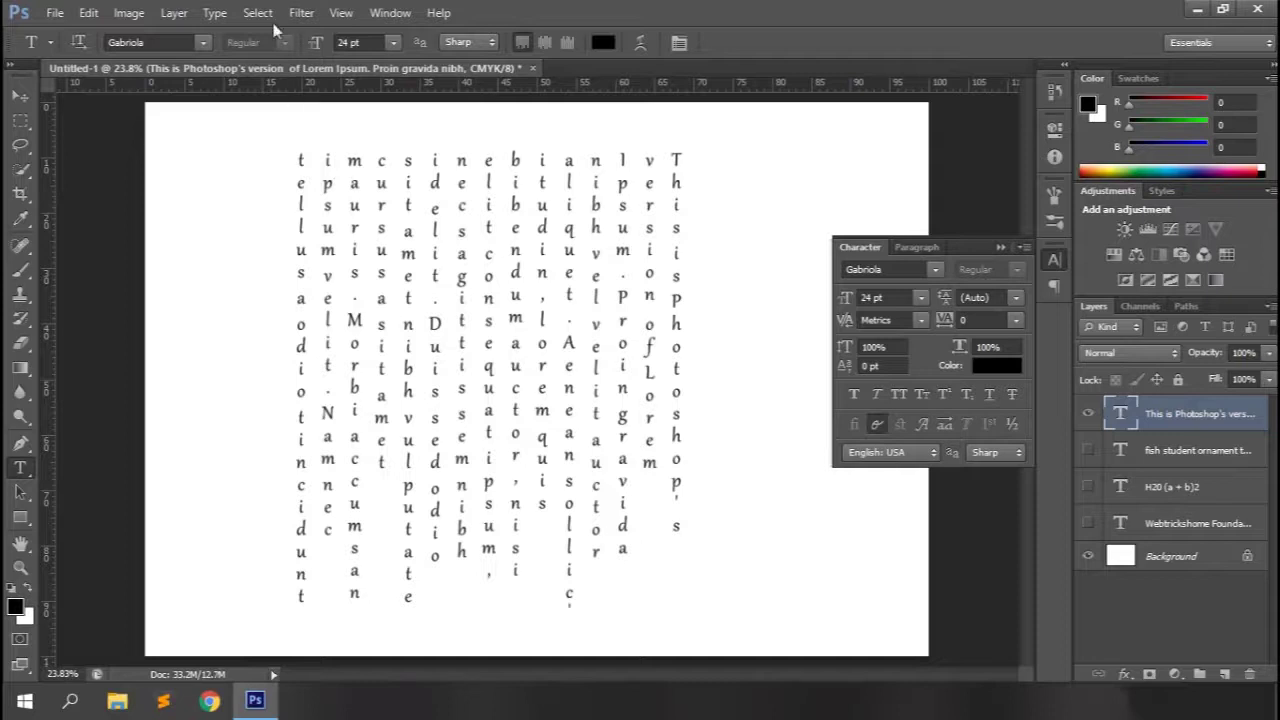
pyautogui.click(215, 12)
pyautogui.moveTo(283, 88)
pyautogui.click(410, 84)
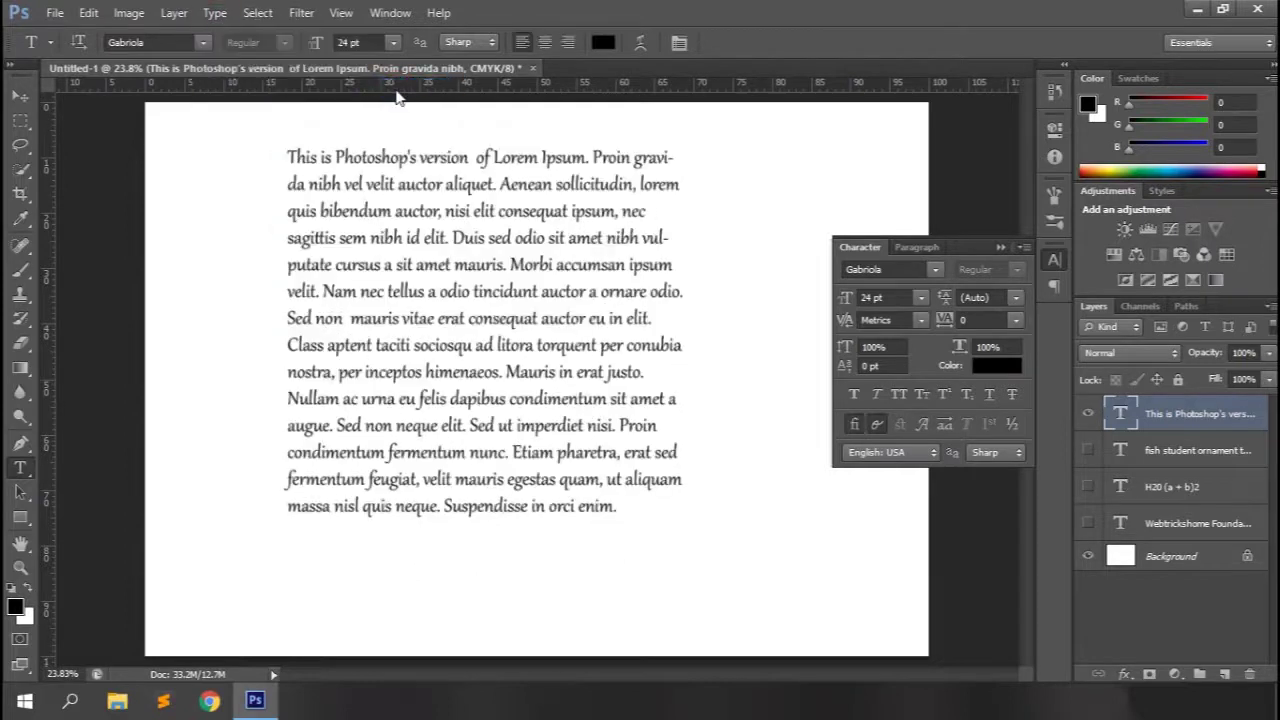
# Step: Try converting the paragraph text to a shape with a red fill, and undo the changes to restore the type layer
pyautogui.click(215, 12)
pyautogui.moveTo(257, 115)
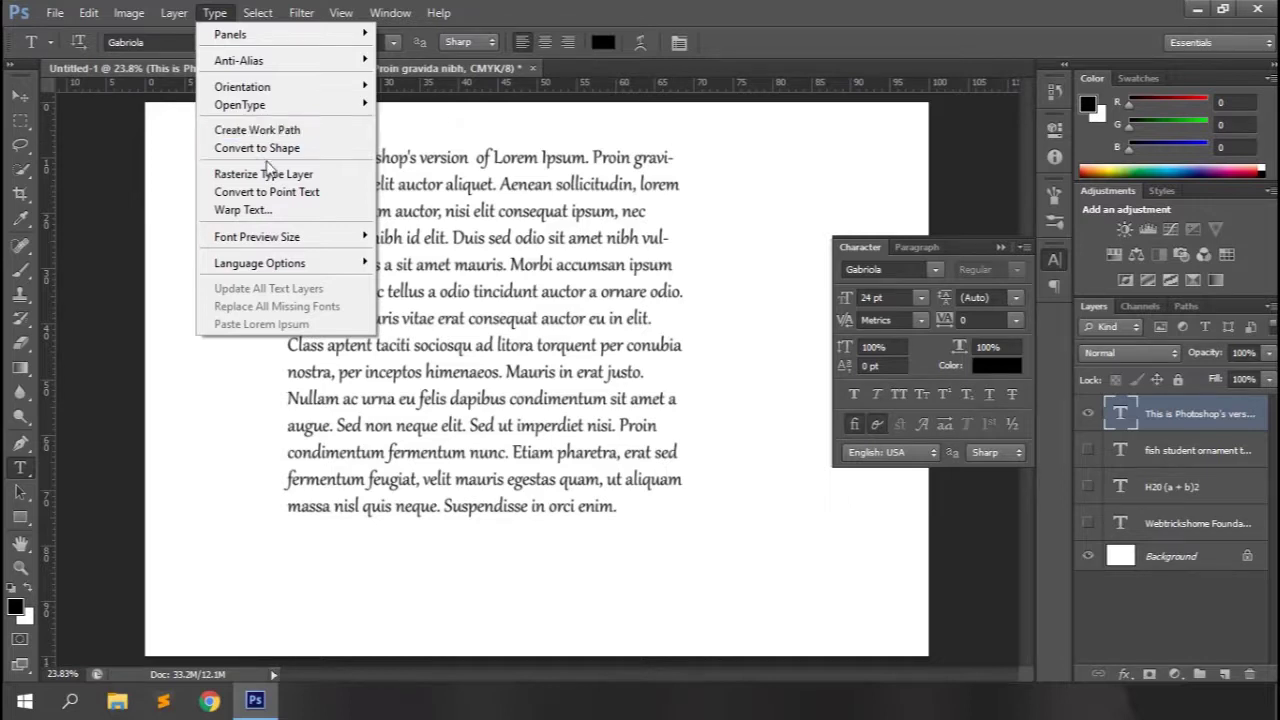
pyautogui.press('Escape')
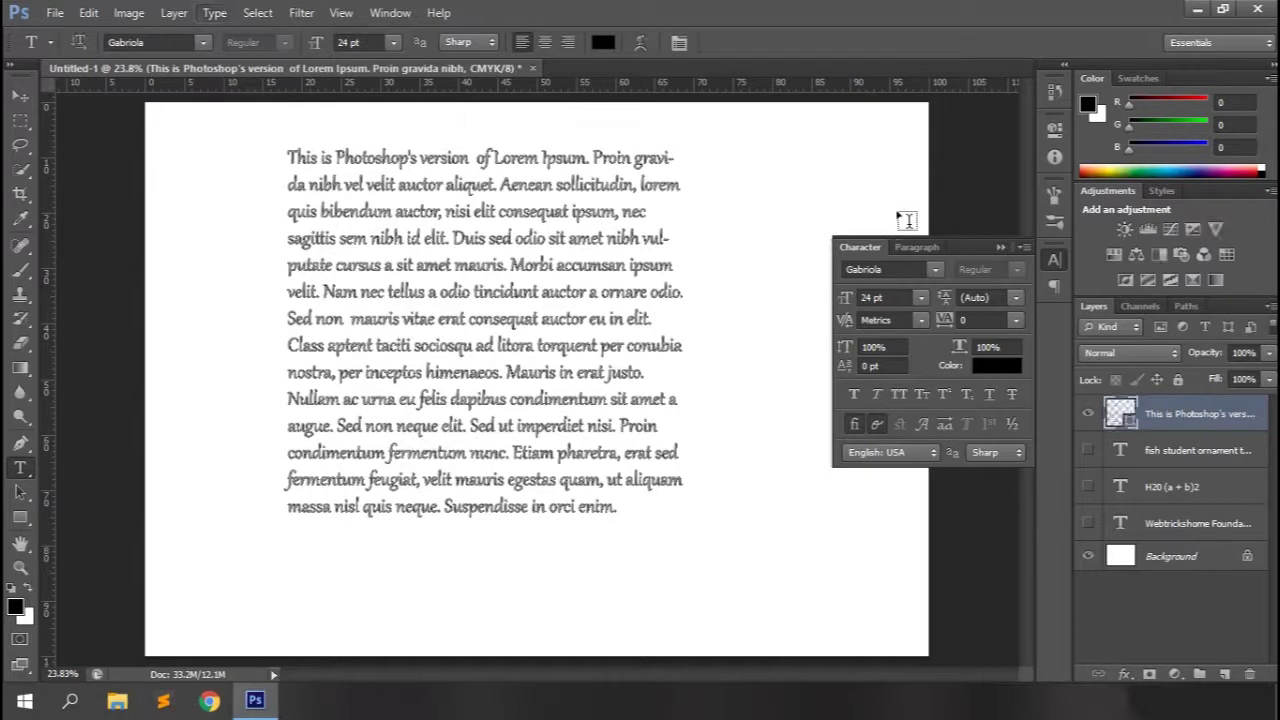
pyautogui.click(20, 517)
pyautogui.click(174, 42)
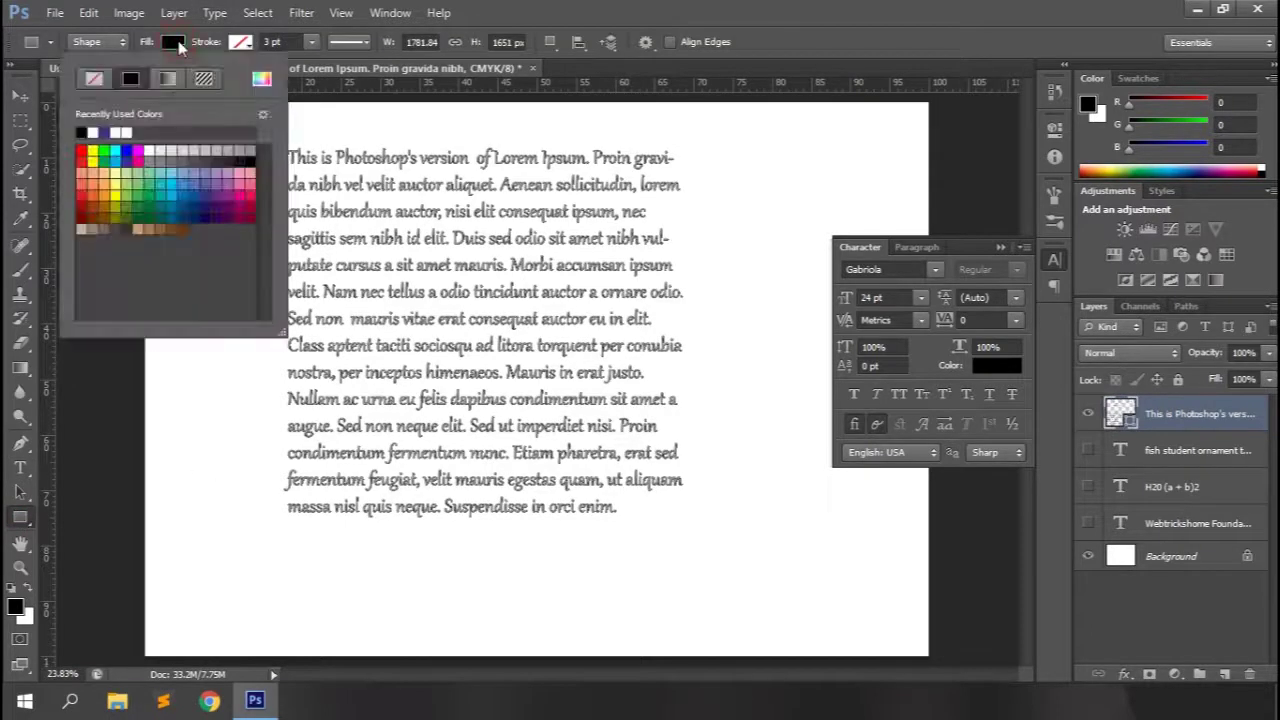
pyautogui.click(86, 149)
pyautogui.press('Return')
pyautogui.click(1175, 558)
pyautogui.hotkey('ctrl', 'alt', 'z')
pyautogui.hotkey('ctrl', 'alt', 'z')
# Step: Try rasterizing the paragraph type layer, and undo the rasterization
pyautogui.click(215, 12)
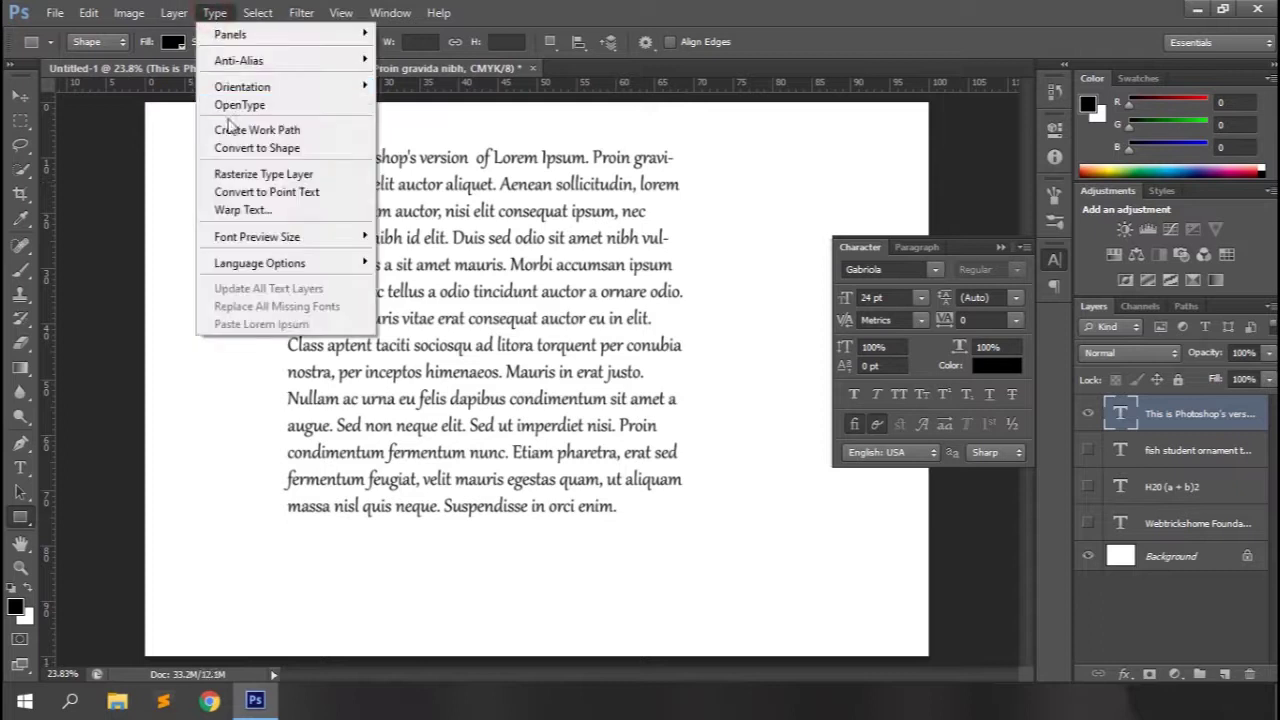
pyautogui.click(240, 176)
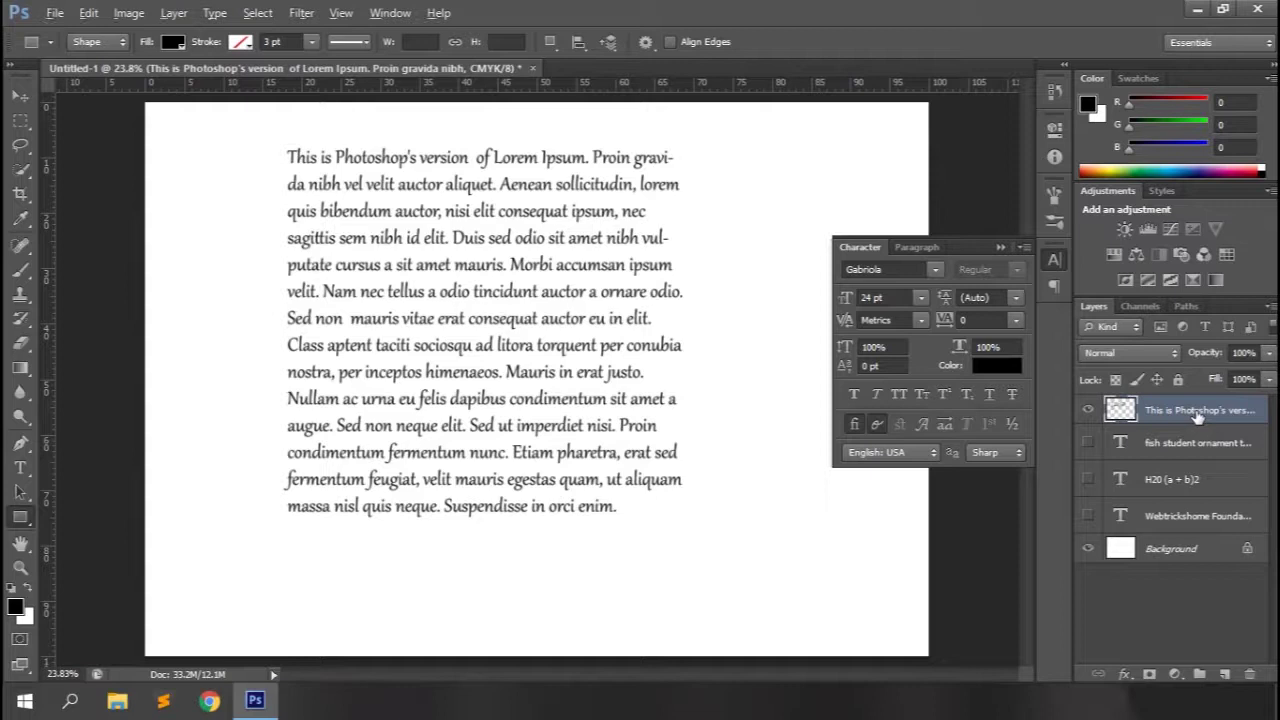
pyautogui.hotkey('ctrl', 'z')
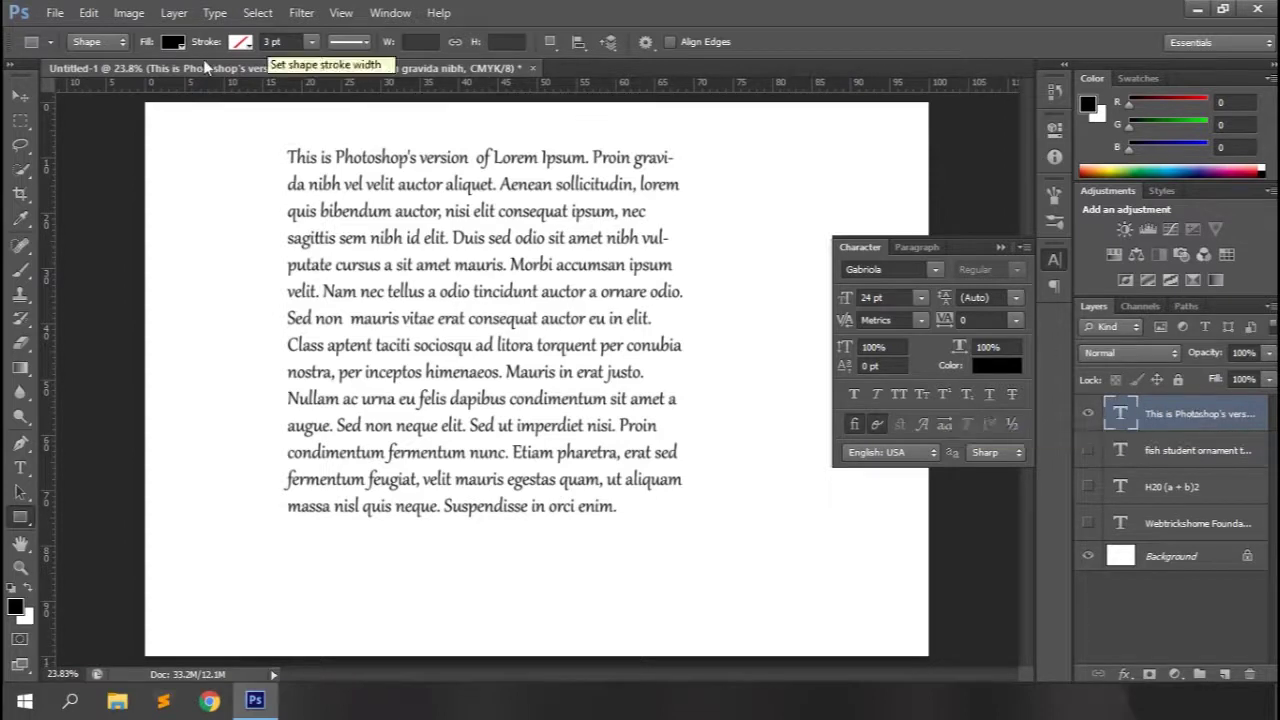
# Step: Convert the Lorem Ipsum paragraph text to point text
pyautogui.click(215, 12)
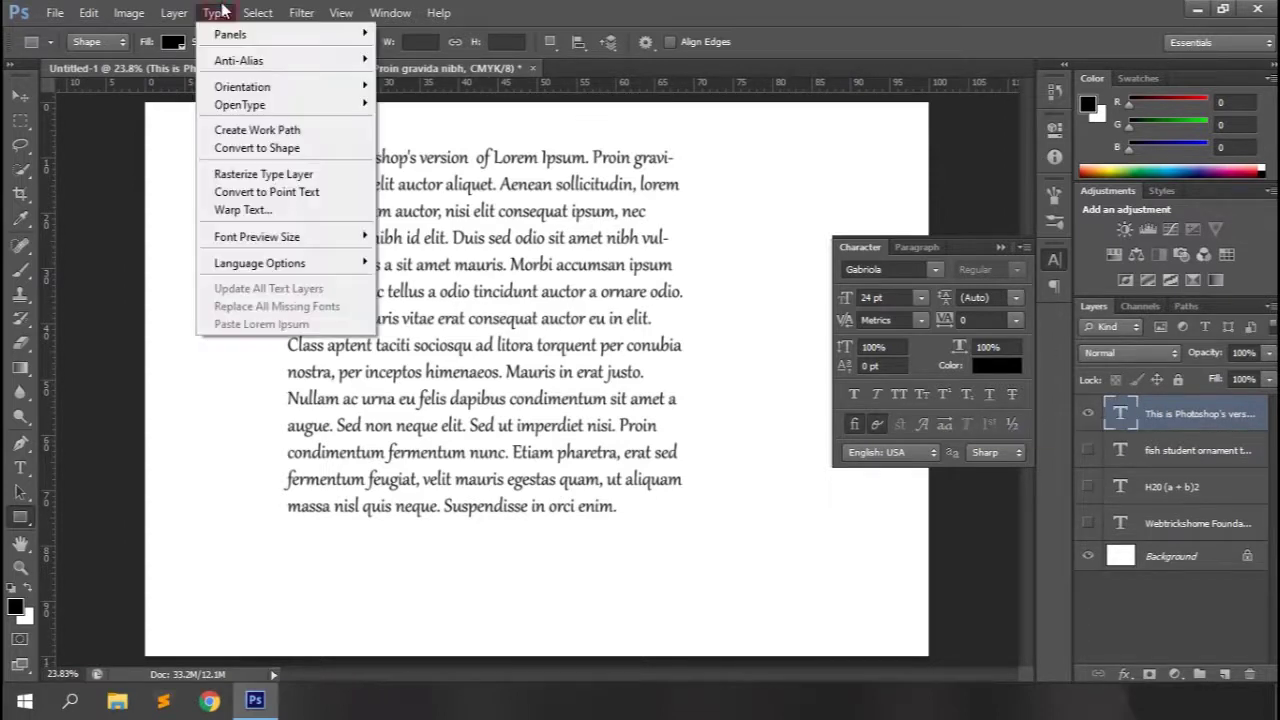
pyautogui.click(268, 192)
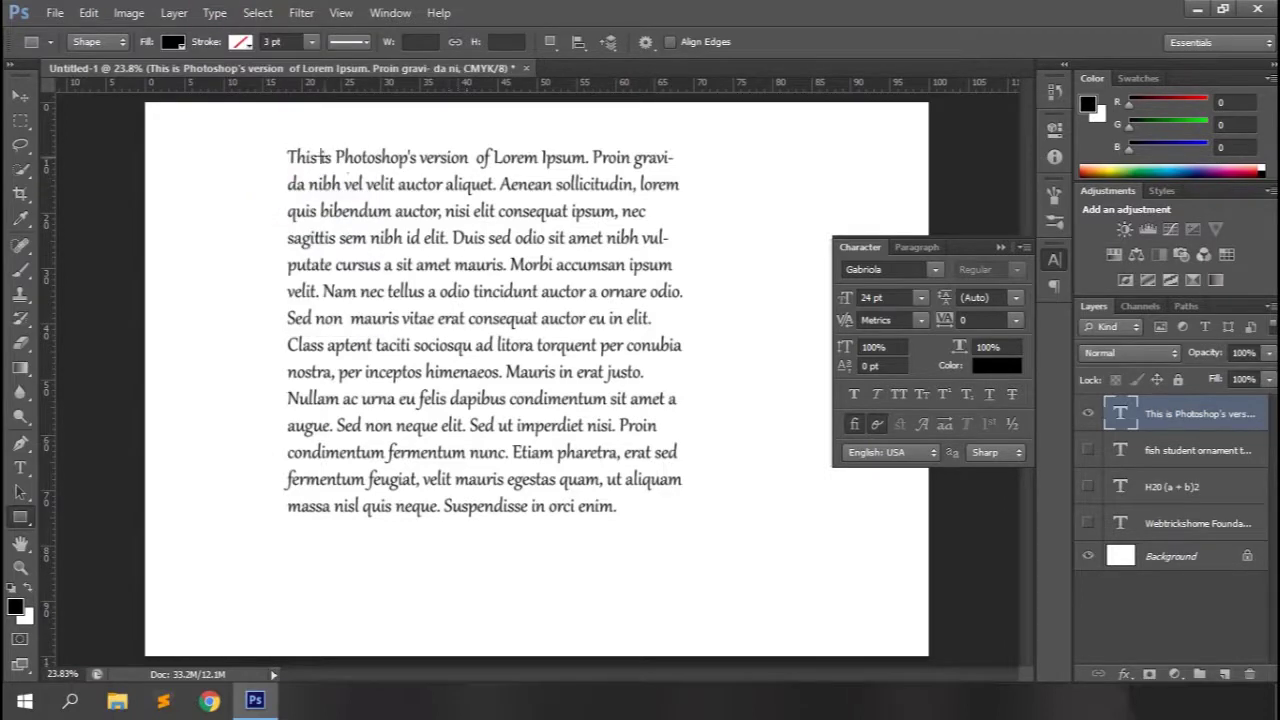
# Step: Try centre and right alignment on the "Class aptent taciti" line of the point text, and cancel the edit
pyautogui.click(20, 467)
pyautogui.click(435, 345)
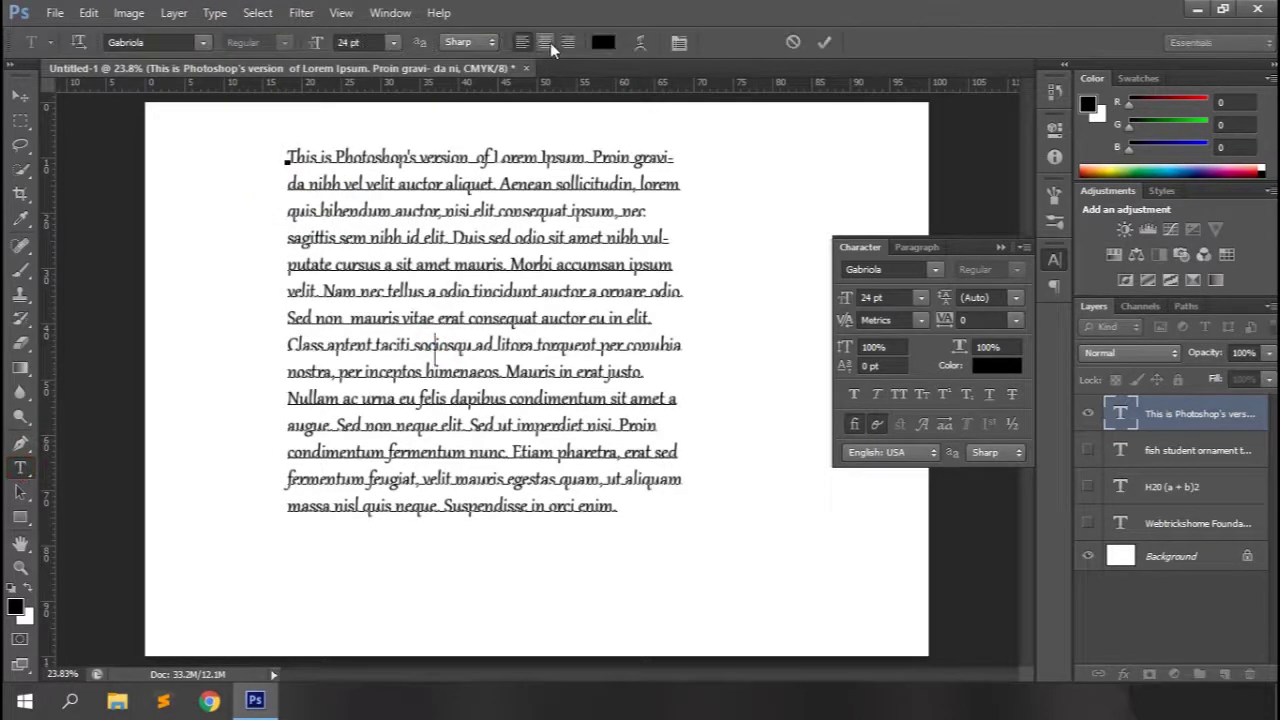
pyautogui.click(550, 42)
pyautogui.click(567, 42)
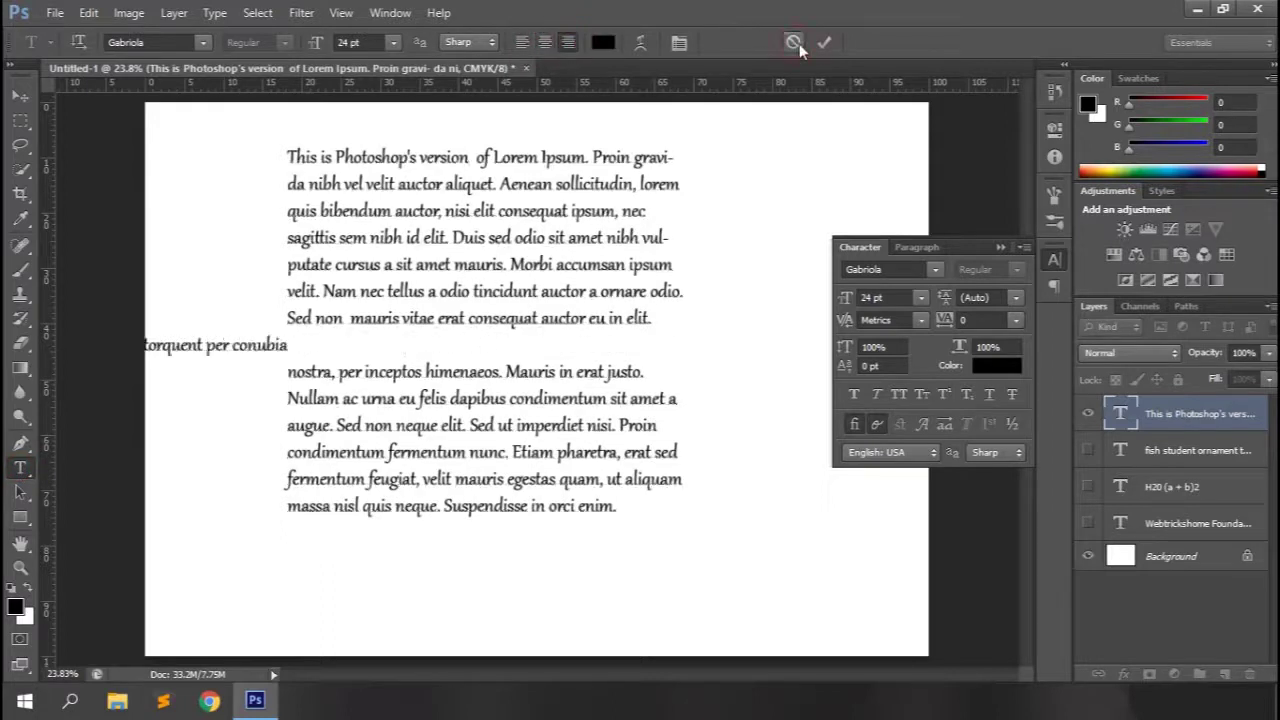
pyautogui.click(793, 43)
# Step: Convert the point text back to paragraph text, and try the Arch warp style on it before cancelling the warp
pyautogui.click(215, 12)
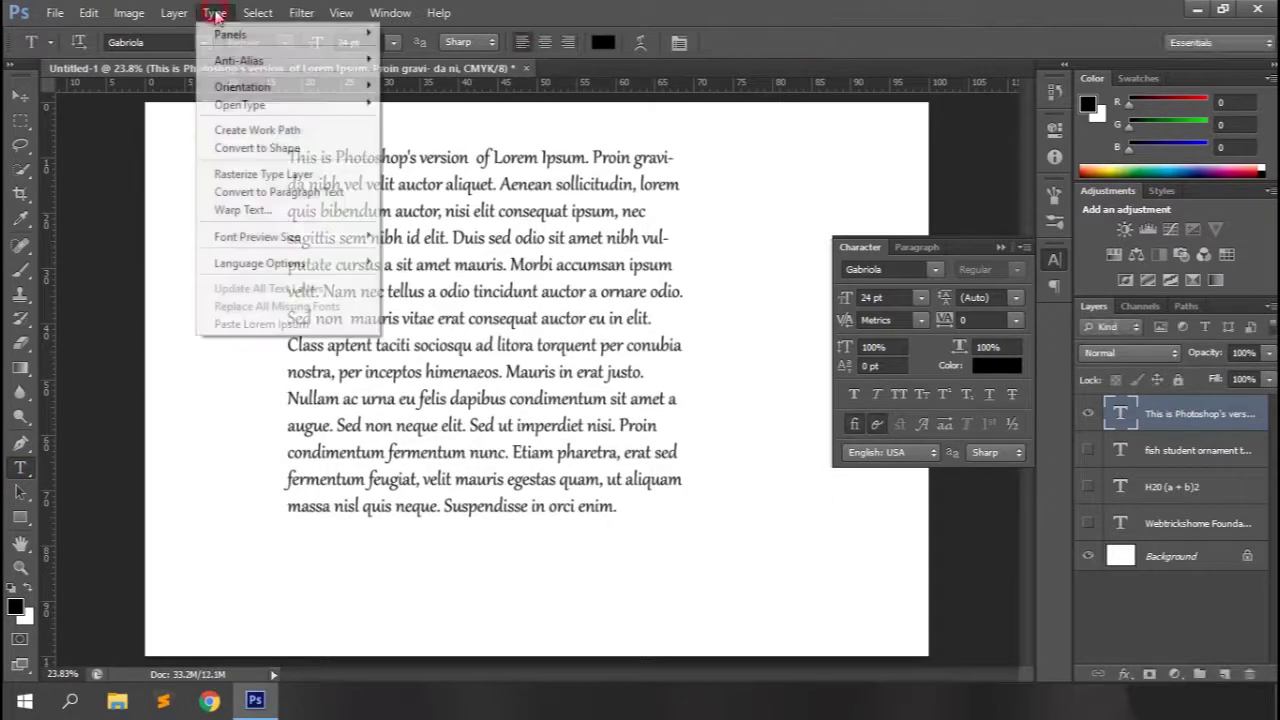
pyautogui.click(265, 216)
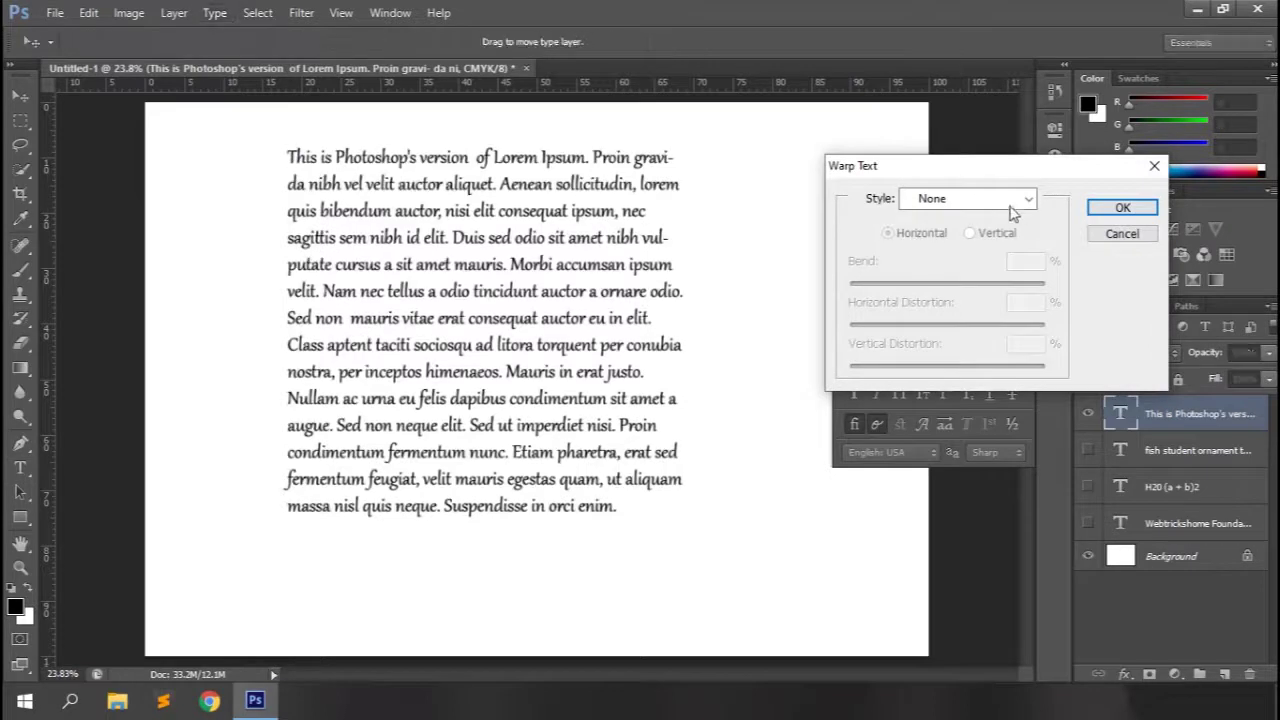
pyautogui.click(1012, 202)
pyautogui.click(955, 327)
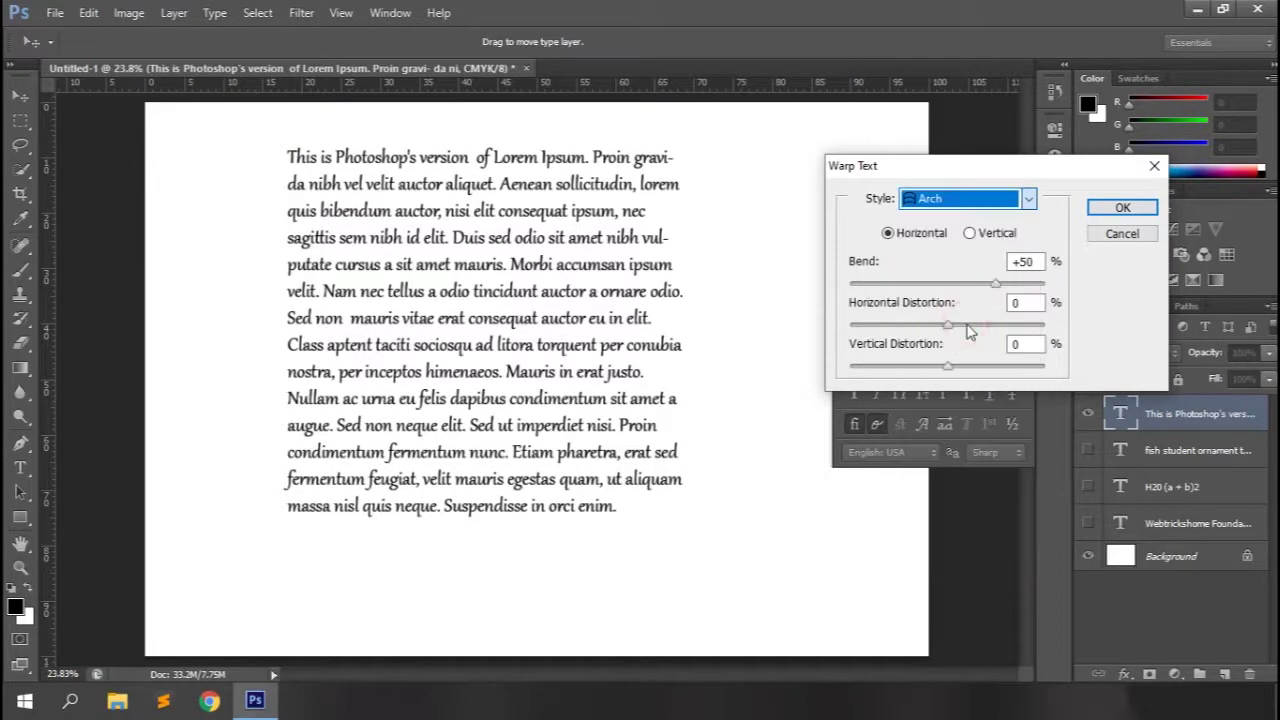
pyautogui.click(1120, 234)
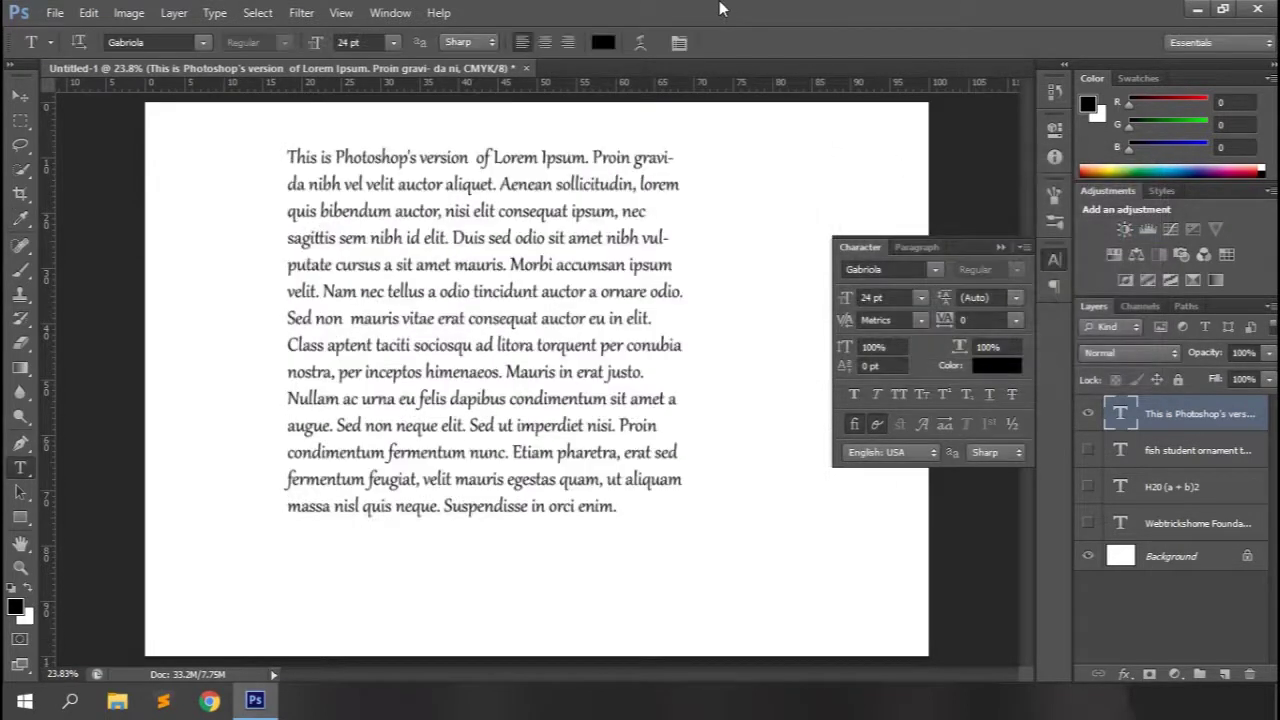
# Step: Set the font preview size to Large and browse the samples in the font list
pyautogui.click(215, 13)
pyautogui.moveTo(290, 237)
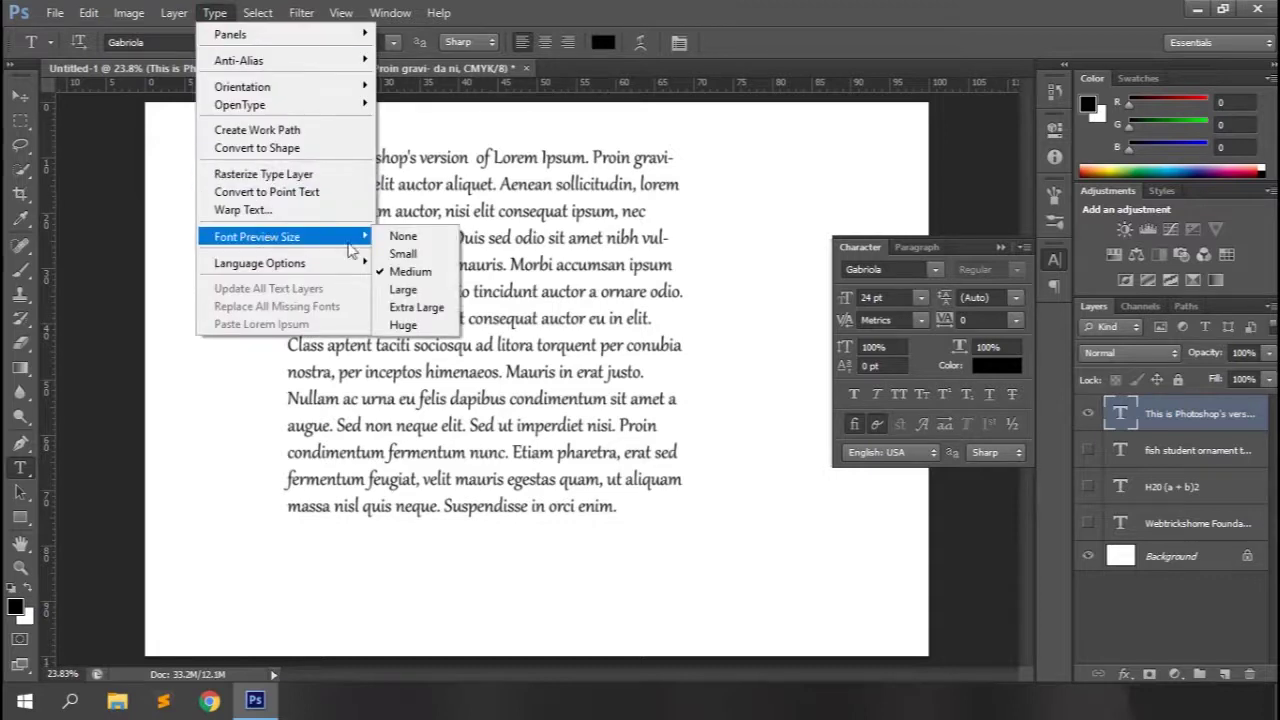
pyautogui.click(412, 289)
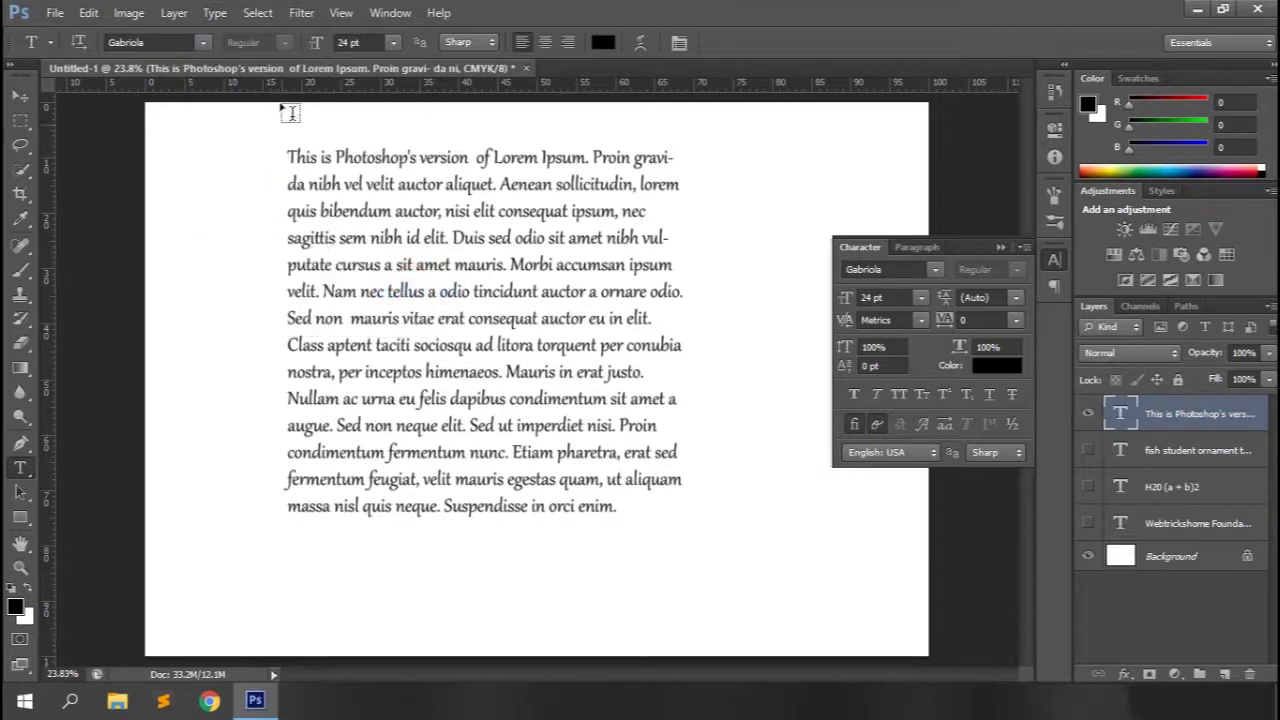
pyautogui.click(201, 44)
pyautogui.scroll(-15, 295, 425)
pyautogui.scroll(10, 295, 425)
pyautogui.scroll(15, 295, 425)
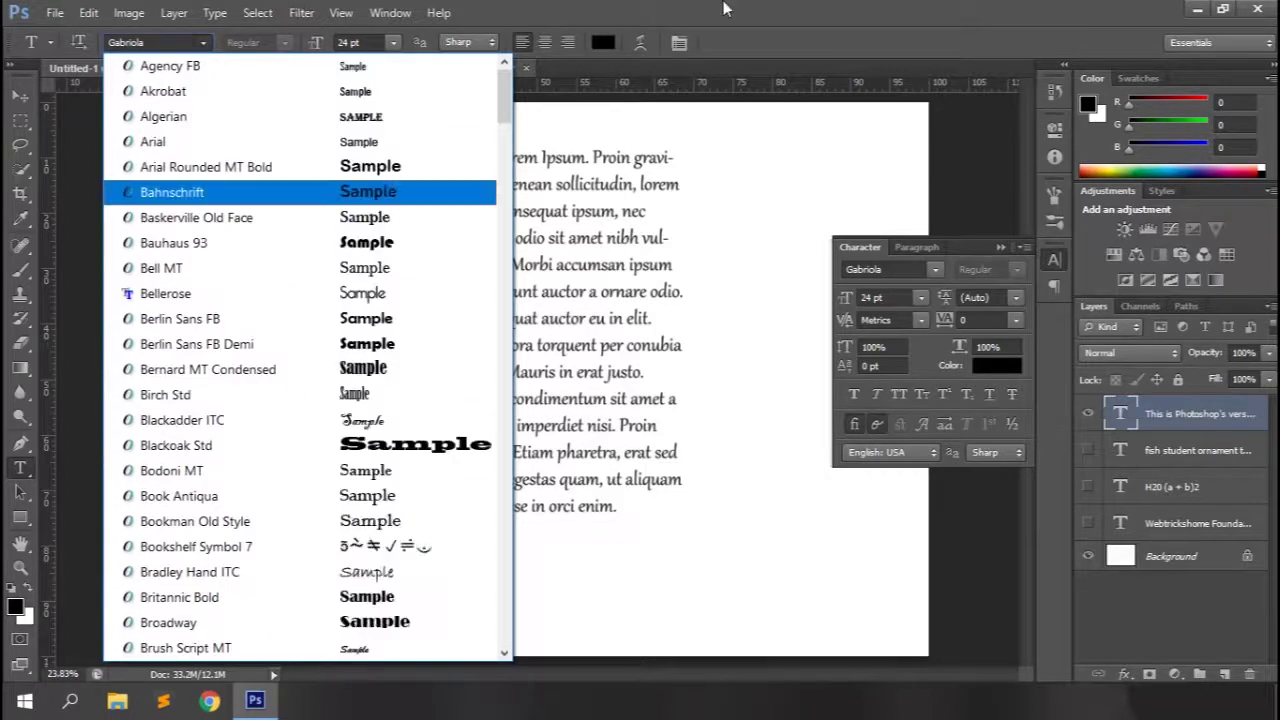
pyautogui.click(630, 12)
# Step: Try the East Asian Features language option for type, and restore Default Features
pyautogui.click(222, 13)
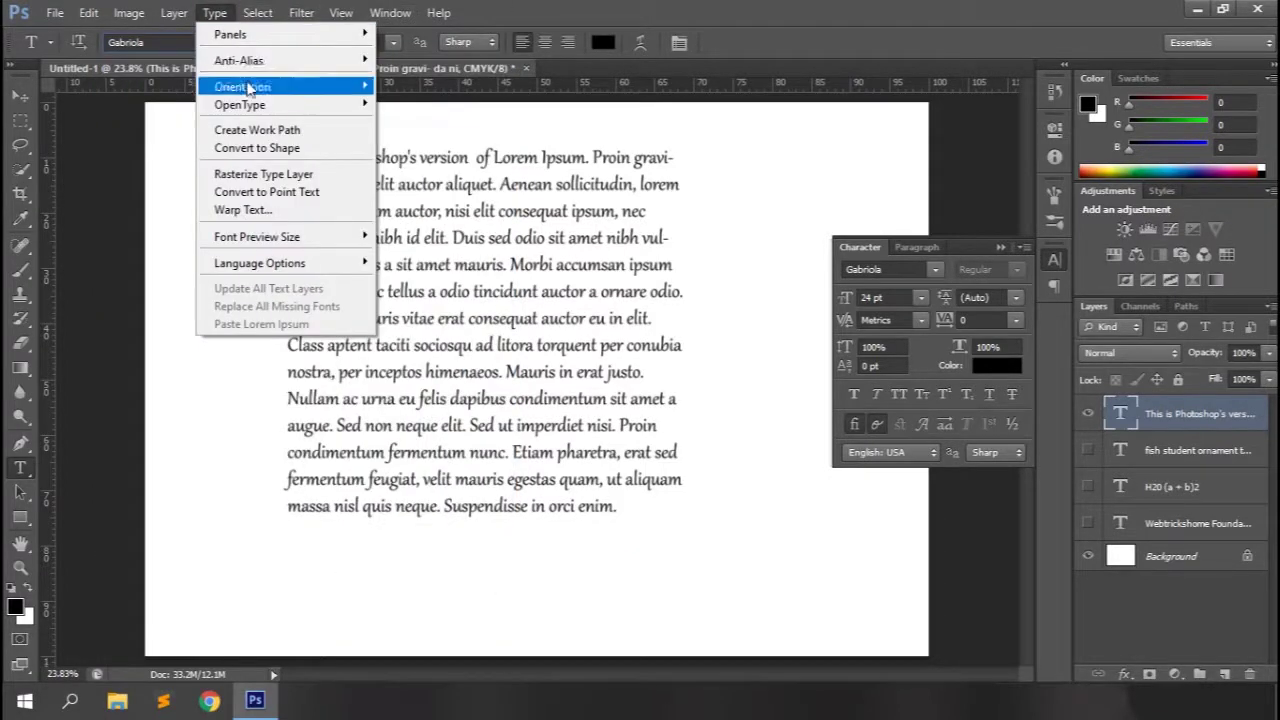
pyautogui.moveTo(292, 265)
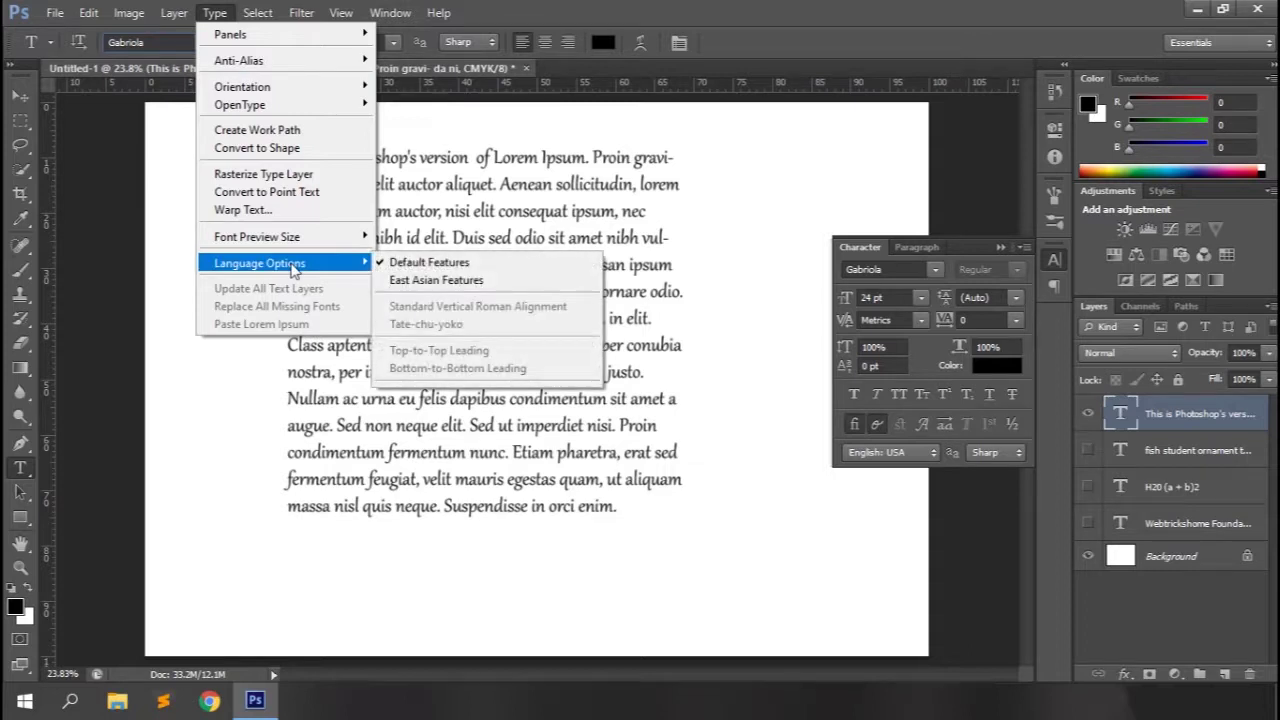
pyautogui.click(489, 282)
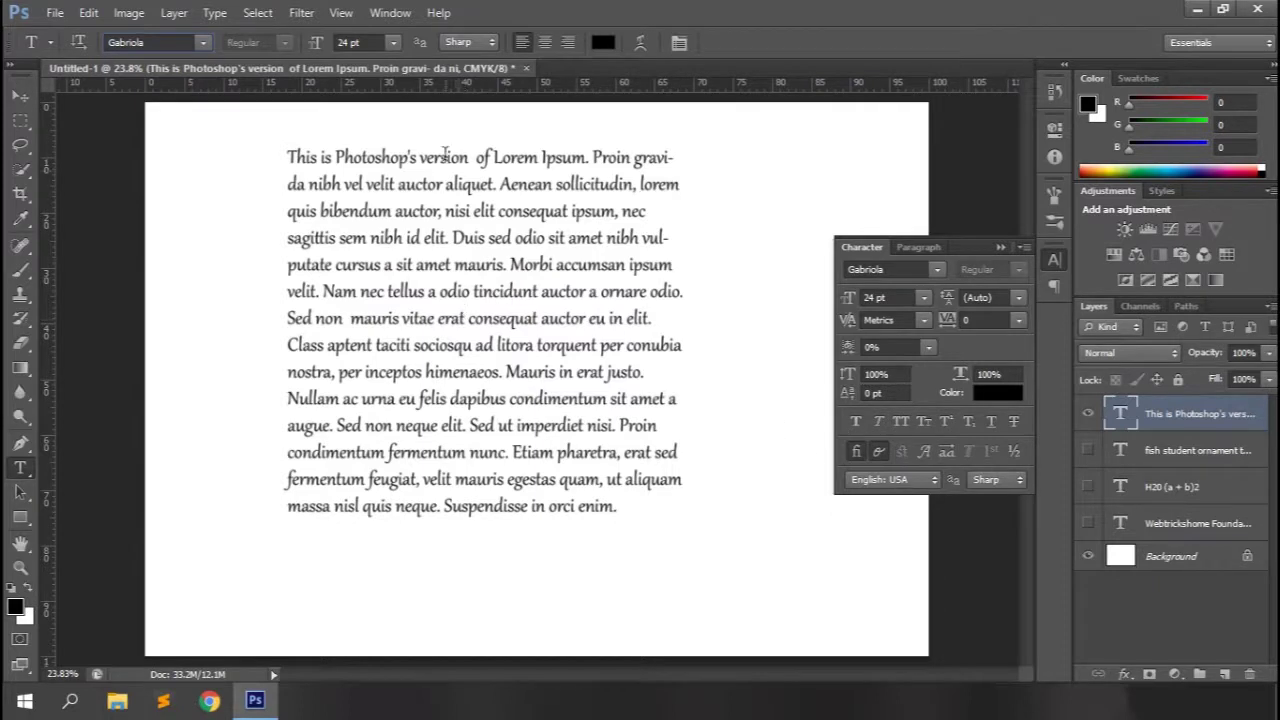
pyautogui.click(214, 12)
pyautogui.moveTo(285, 263)
pyautogui.click(418, 263)
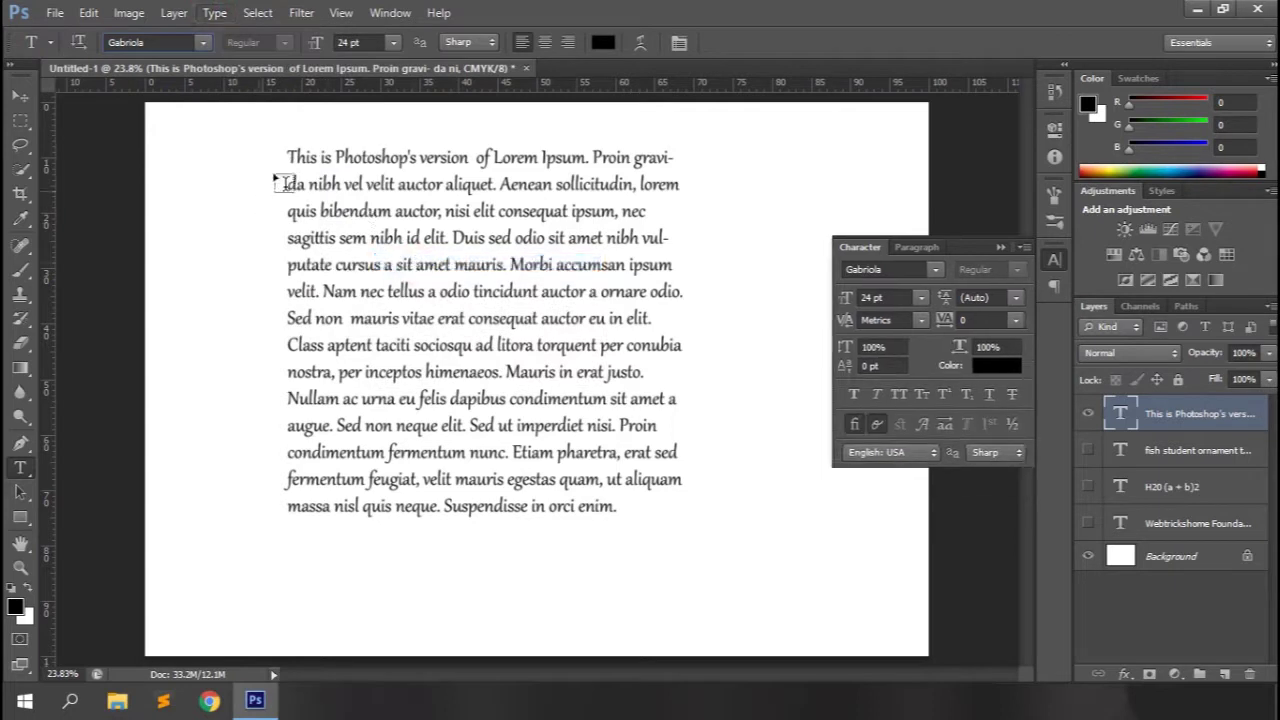
# Step: Try right alignment on the whole paragraph text, and return it to left alignment
pyautogui.click(564, 49)
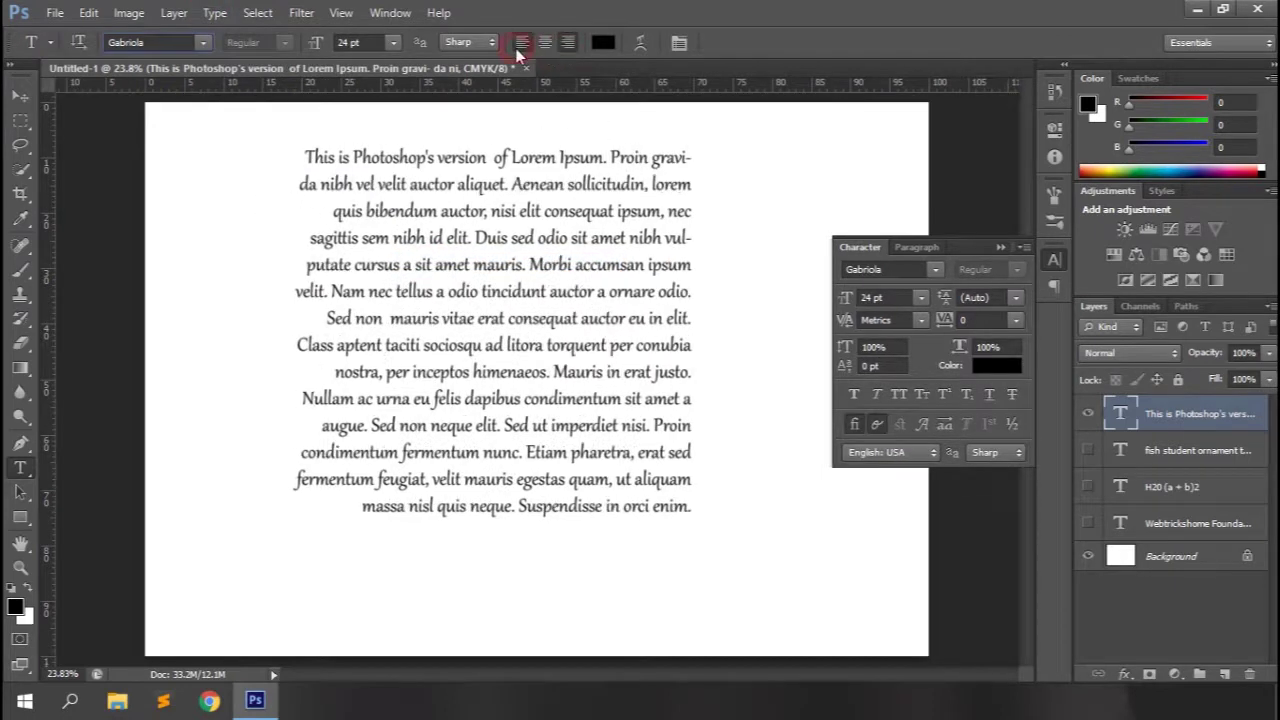
pyautogui.click(522, 44)
# Step: Insert paragraph breaks before "Duis sed odio" and "Mauris in erat justo", and extend the text box downward to fit all the text
pyautogui.click(449, 237)
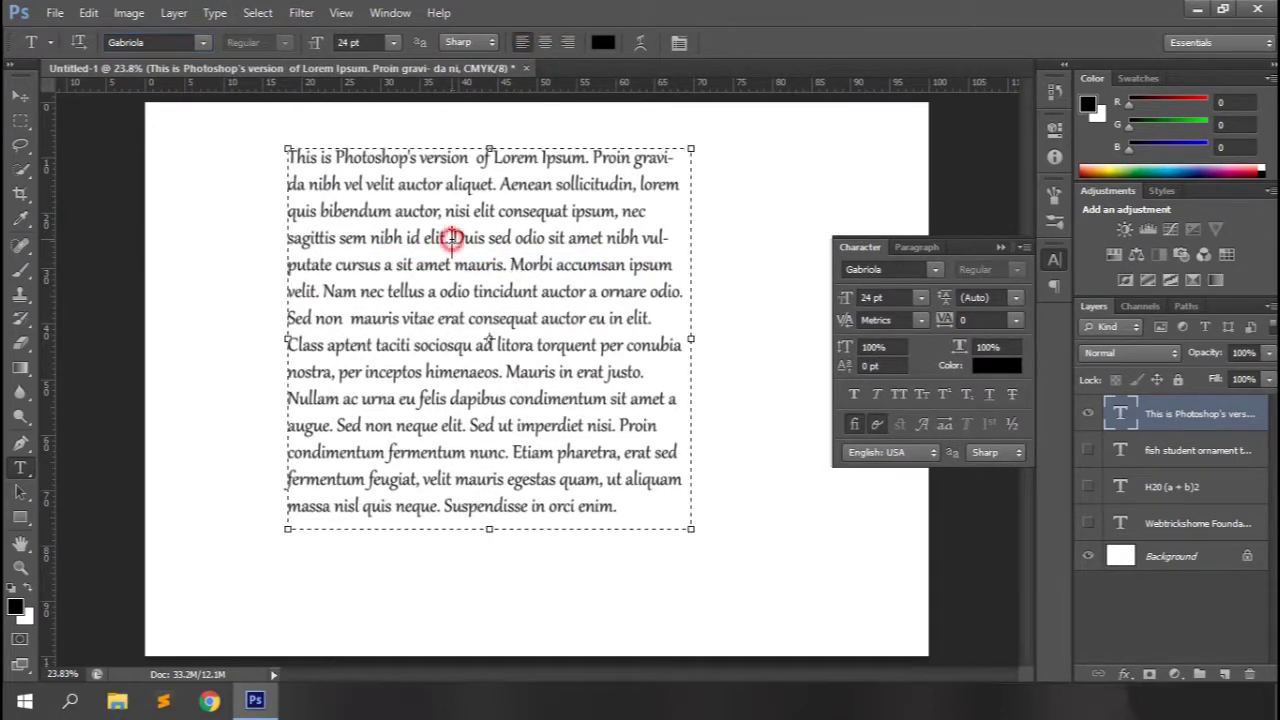
pyautogui.press('Return')
pyautogui.click(507, 400)
pyautogui.press('Return')
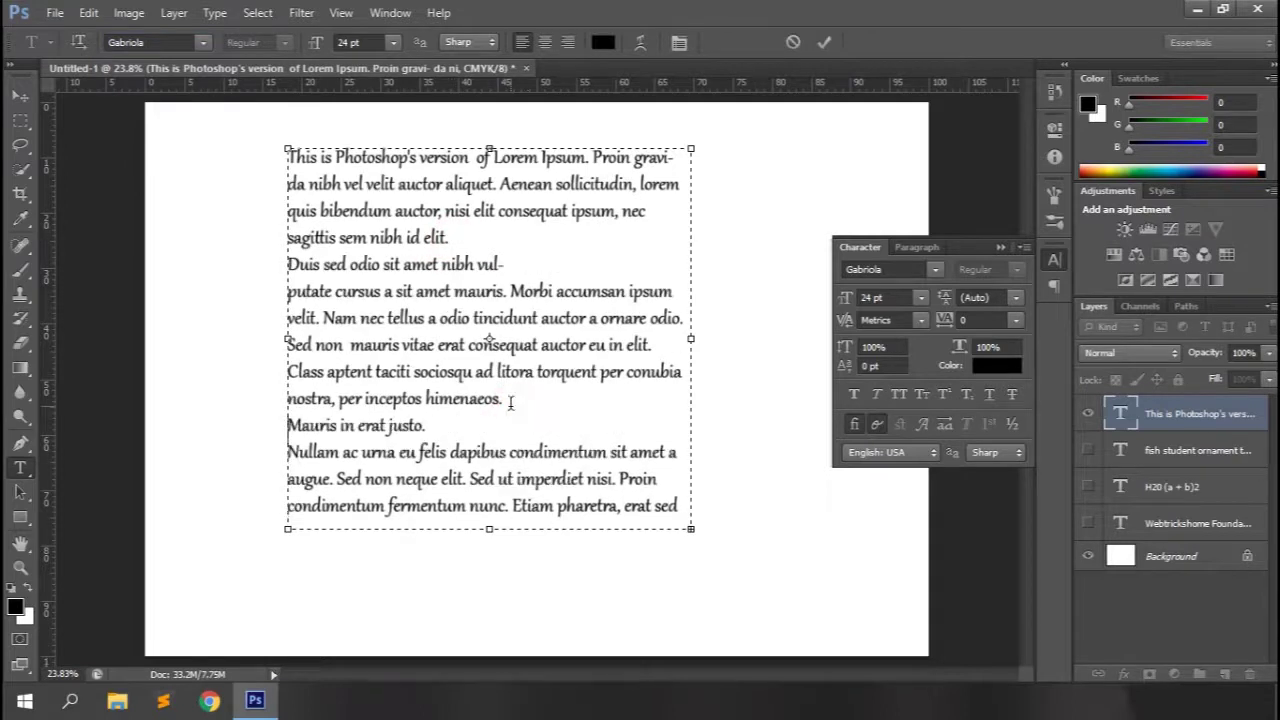
pyautogui.moveTo(491, 531); pyautogui.dragTo(496, 620)
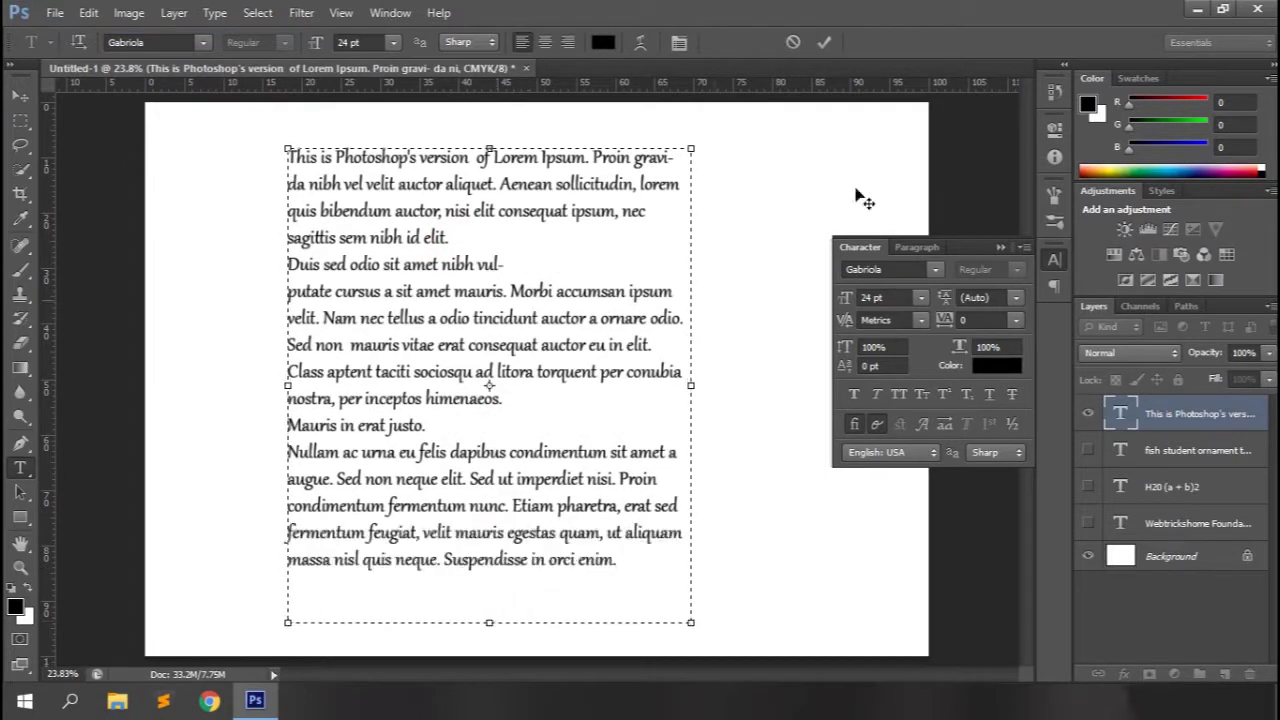
pyautogui.click(824, 42)
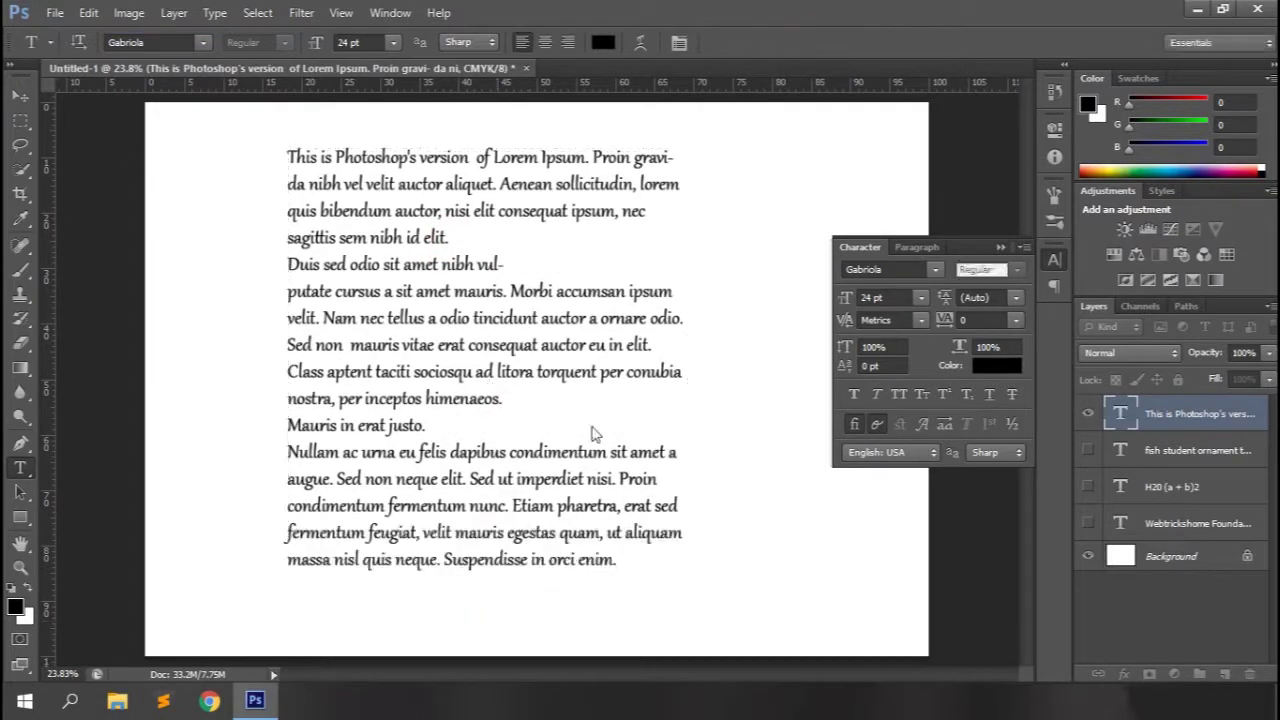
# Step: Try the paragraph justification options on the text, and settle on justified with the last line aligned left
pyautogui.click(909, 245)
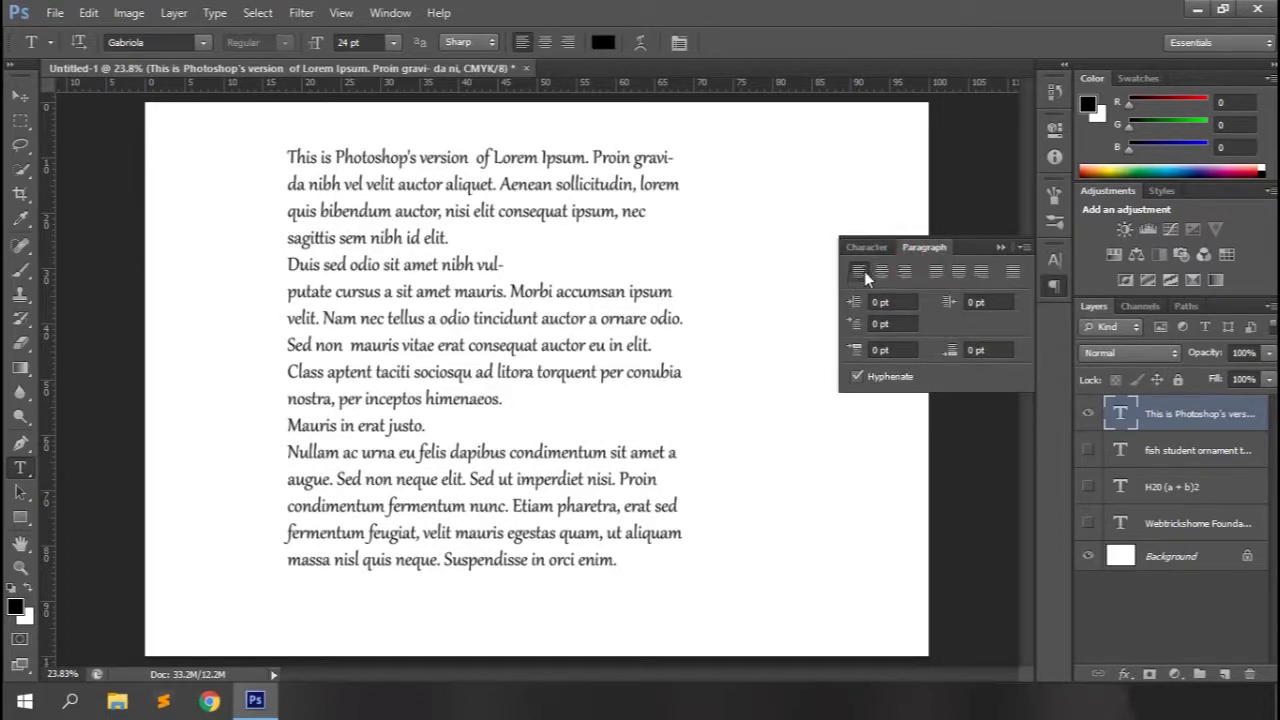
pyautogui.click(934, 271)
pyautogui.click(957, 273)
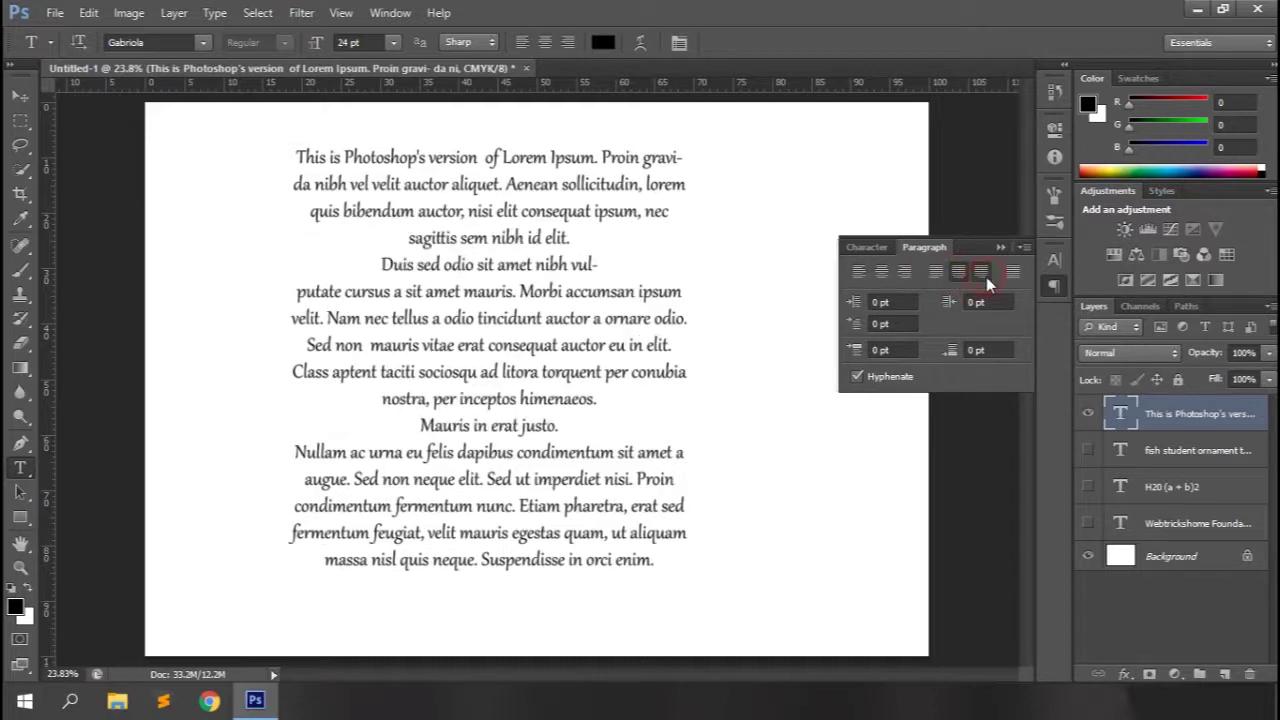
pyautogui.click(985, 276)
pyautogui.click(1011, 276)
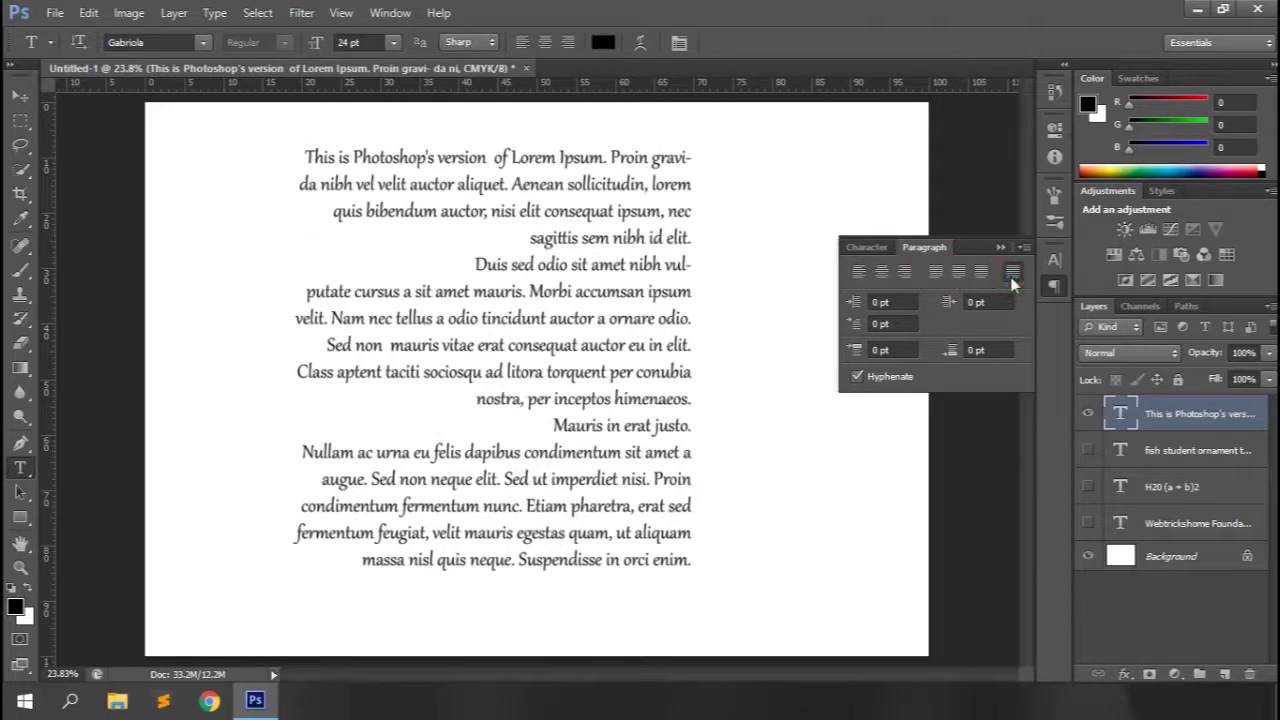
pyautogui.click(934, 272)
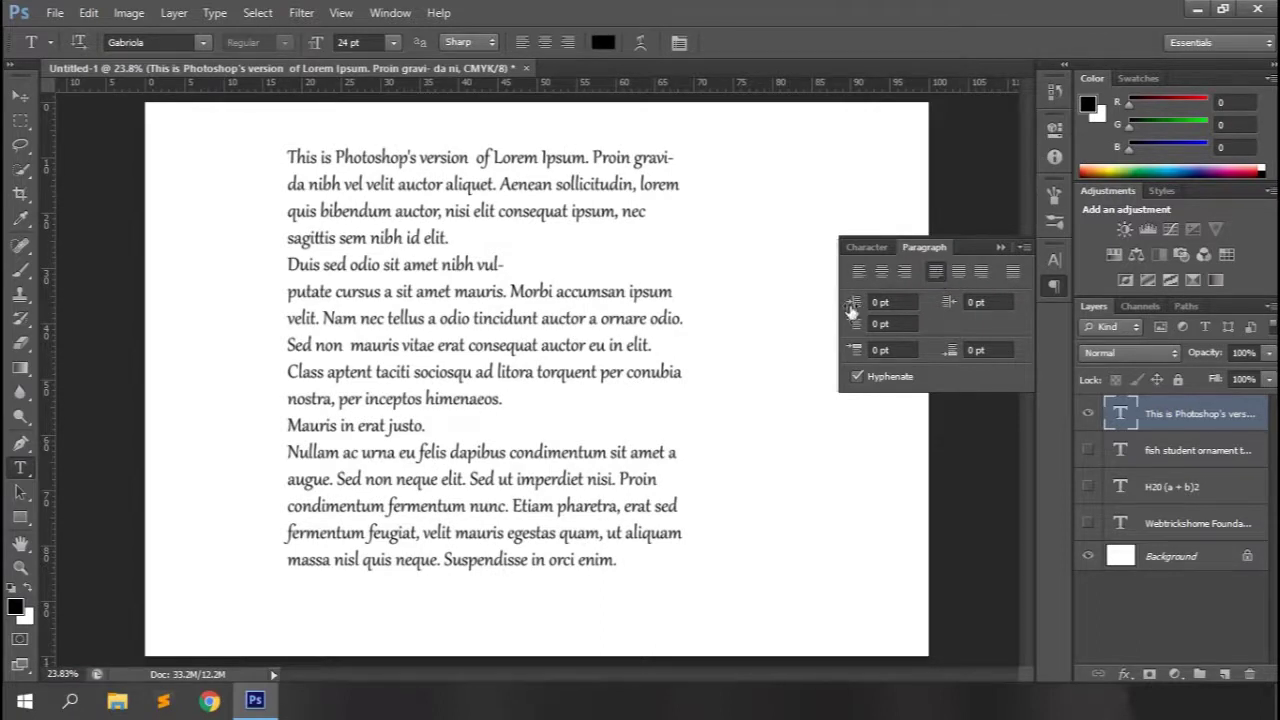
# Step: Place vertical guides at both side edges of the text block, and set its left and right indents to 20 pt
pyautogui.moveTo(46, 240); pyautogui.dragTo(691, 215)
pyautogui.moveTo(853, 308); pyautogui.dragTo(855, 308)
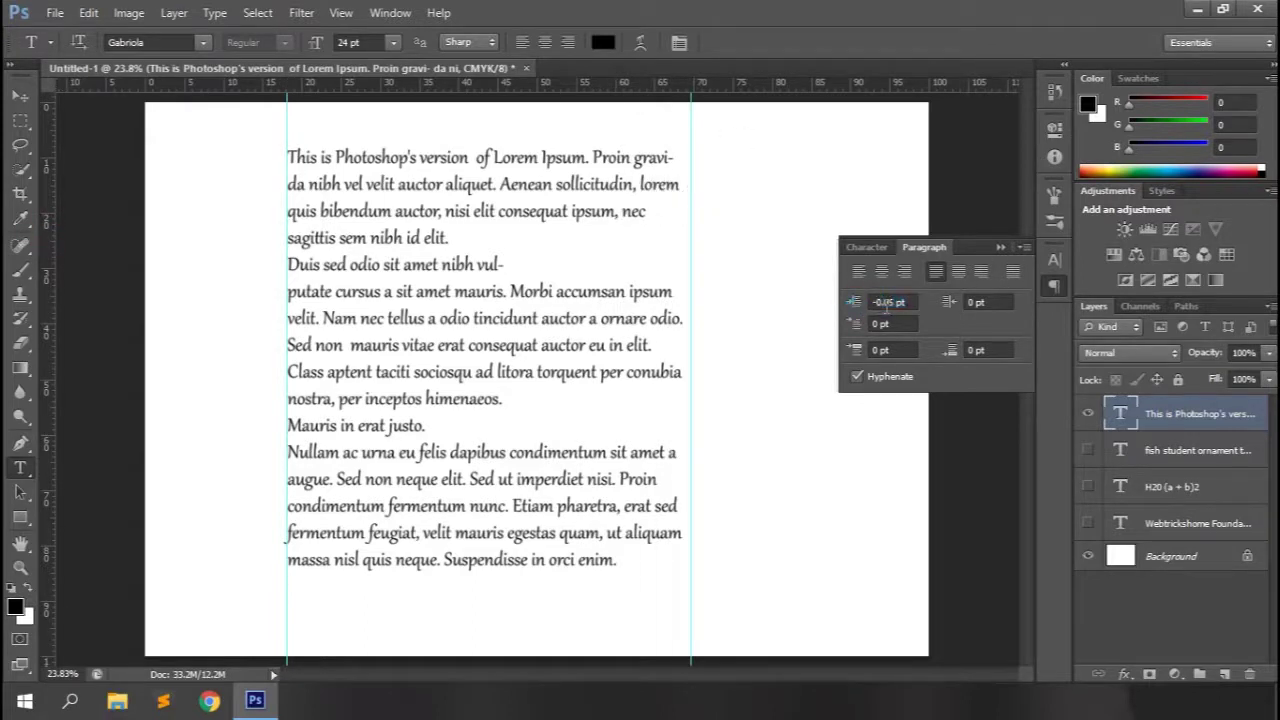
pyautogui.write('20')
pyautogui.press('Return')
pyautogui.click(972, 302)
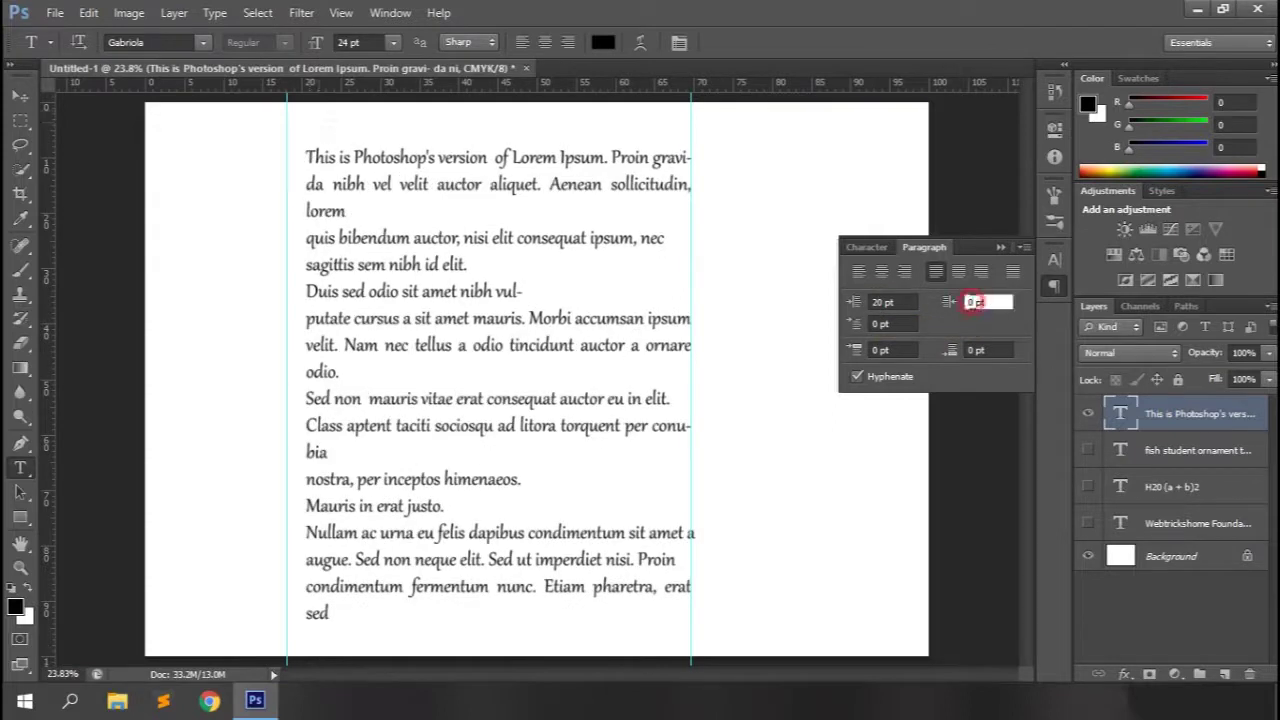
pyautogui.write('2')
pyautogui.press('Return')
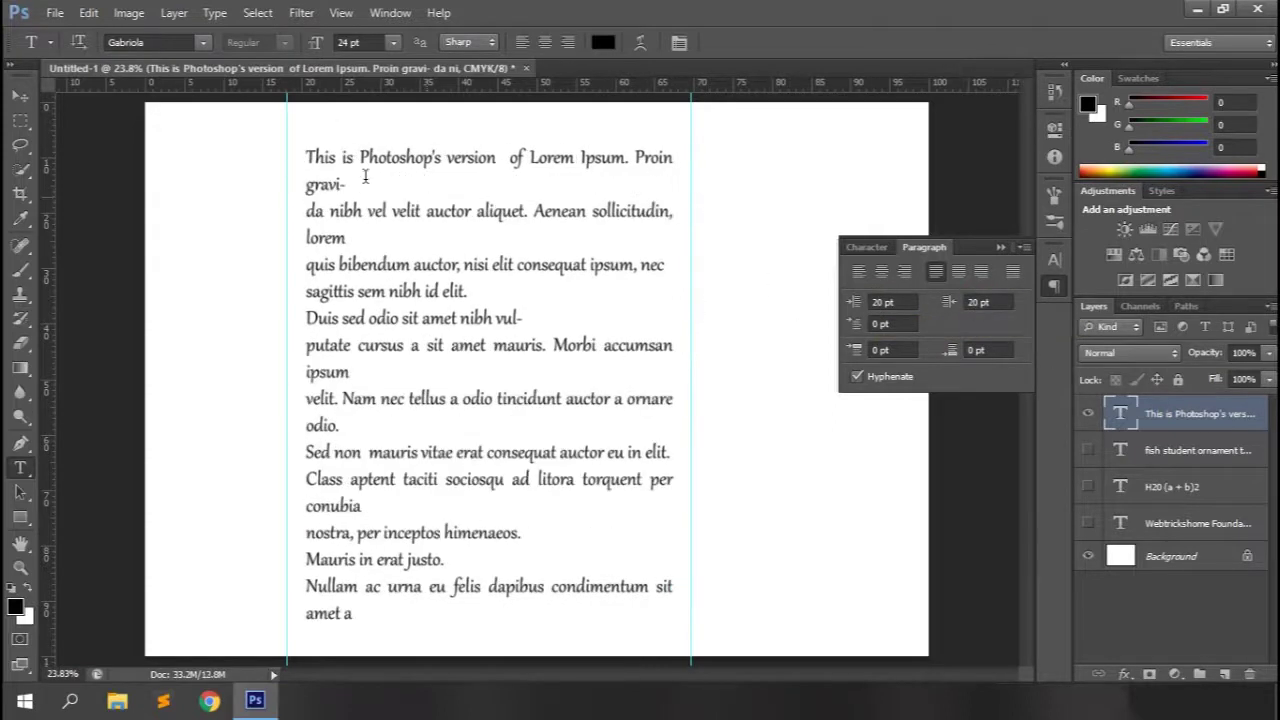
# Step: Set the first-line indent of the paragraphs to 50 pt
pyautogui.click(873, 324)
pyautogui.write('5')
pyautogui.press('Return')
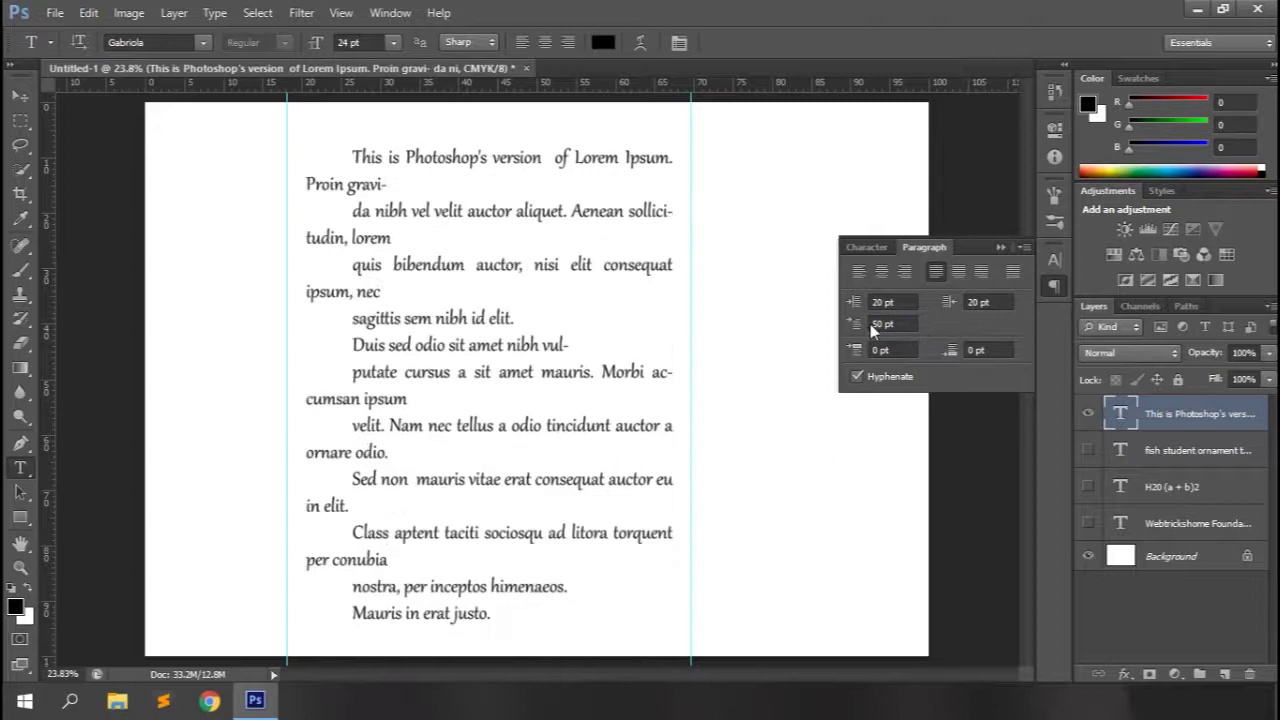
# Step: Set the space before each paragraph to 50 pt and turn off hyphenation
pyautogui.click(855, 352)
pyautogui.write('1.45')
pyautogui.press('Return')
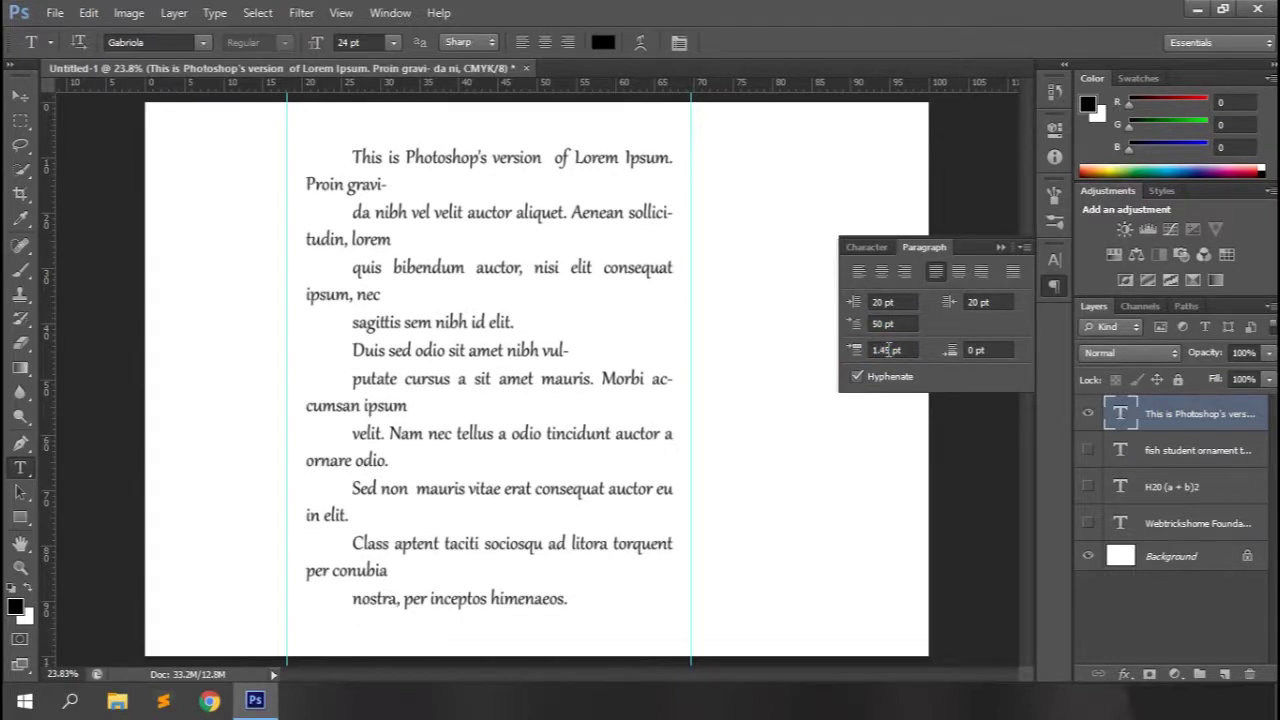
pyautogui.click(886, 350)
pyautogui.doubleClick(886, 350)
pyautogui.write('0')
pyautogui.press('Return')
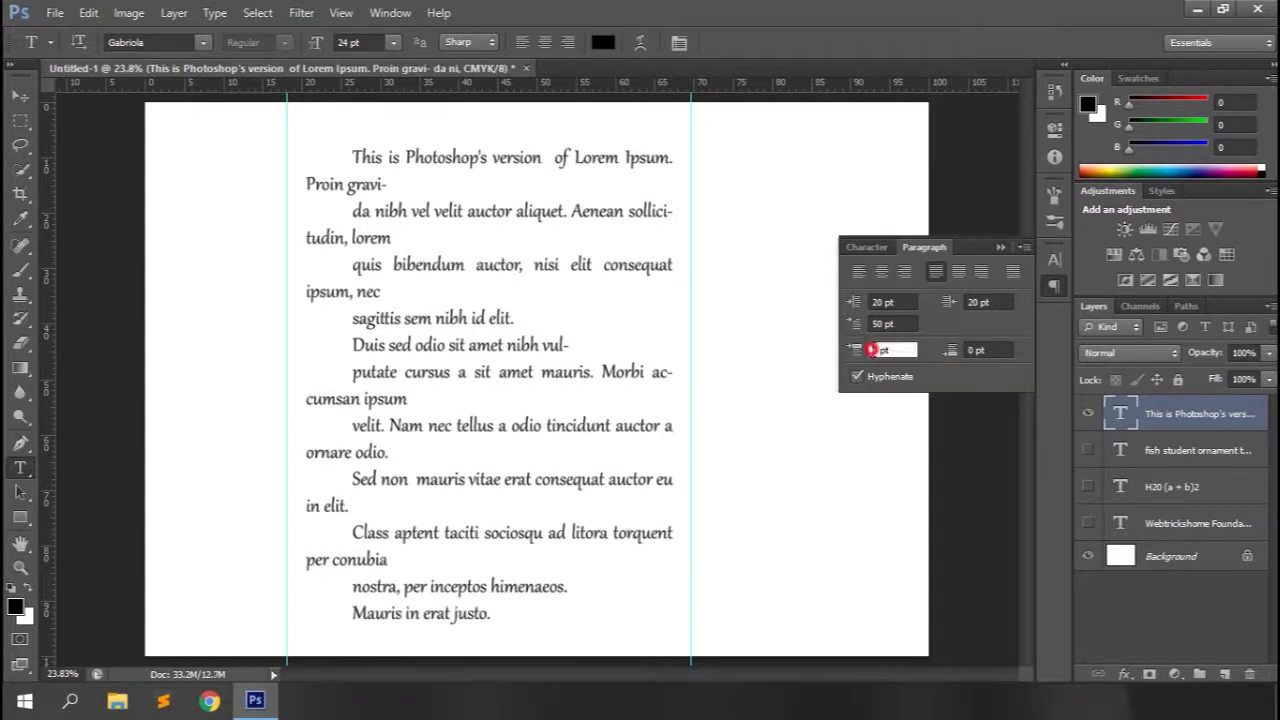
pyautogui.write('5')
pyautogui.press('Return')
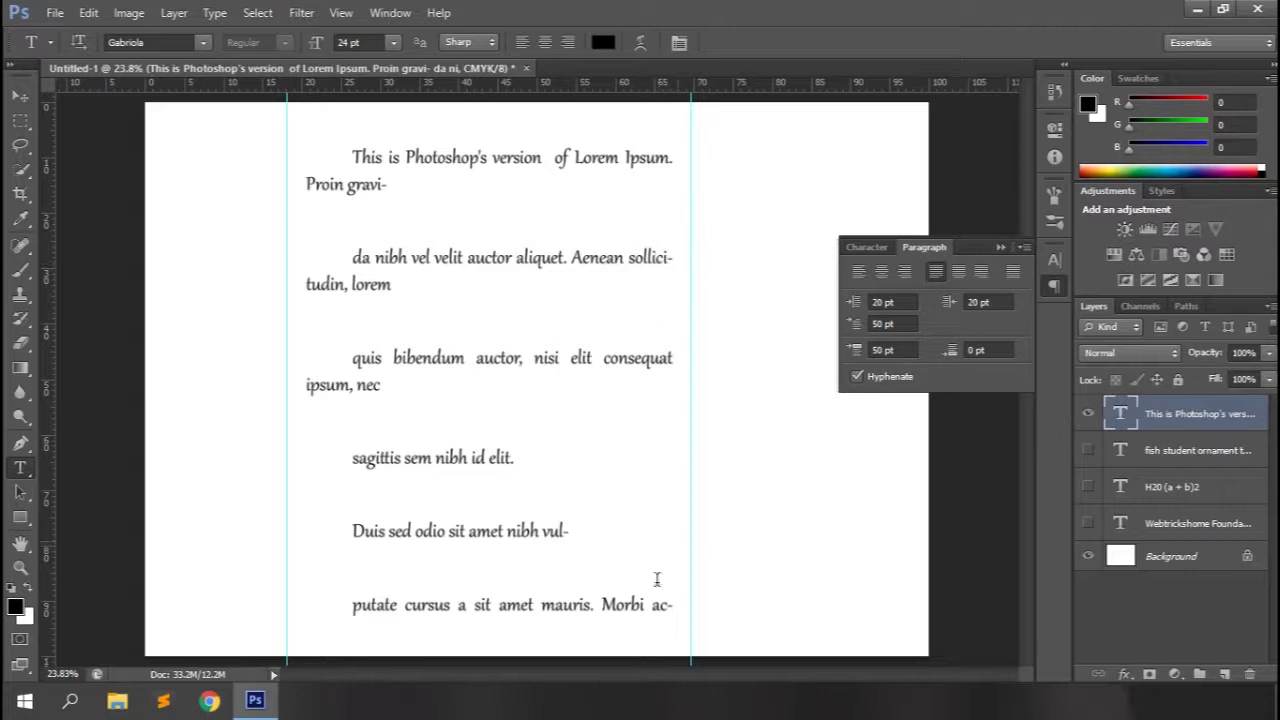
pyautogui.click(857, 376)
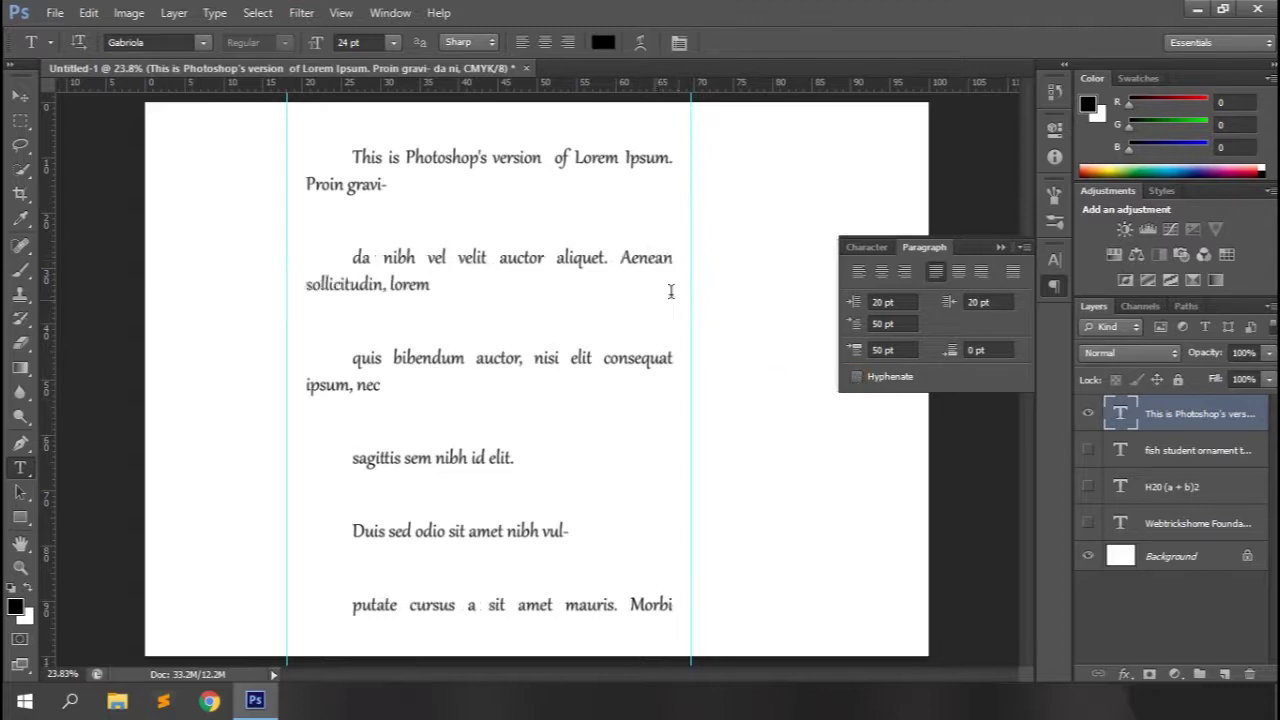
# Step: Remove the line breaks after "gravi-", "lorem" and "nec" to join the first lines into one paragraph
pyautogui.click(387, 183)
pyautogui.press('Delete')
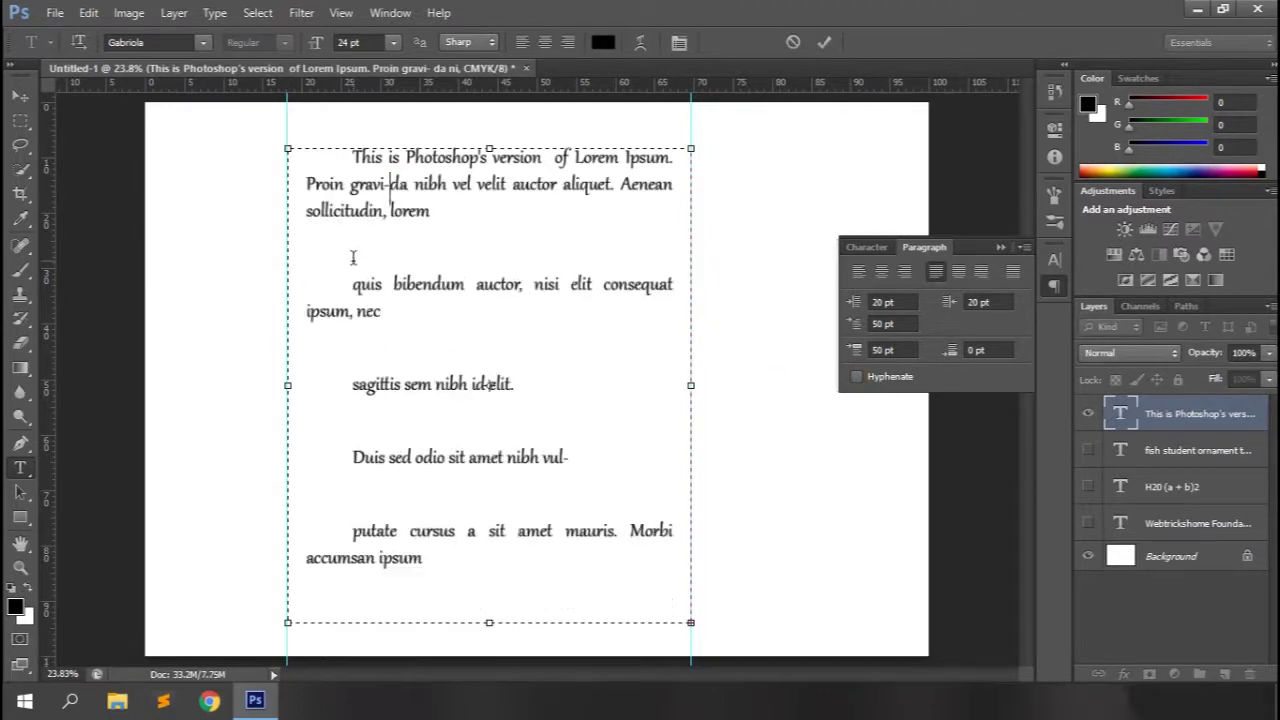
pyautogui.click(434, 225)
pyautogui.press('Delete')
pyautogui.click(460, 243)
pyautogui.press('Delete')
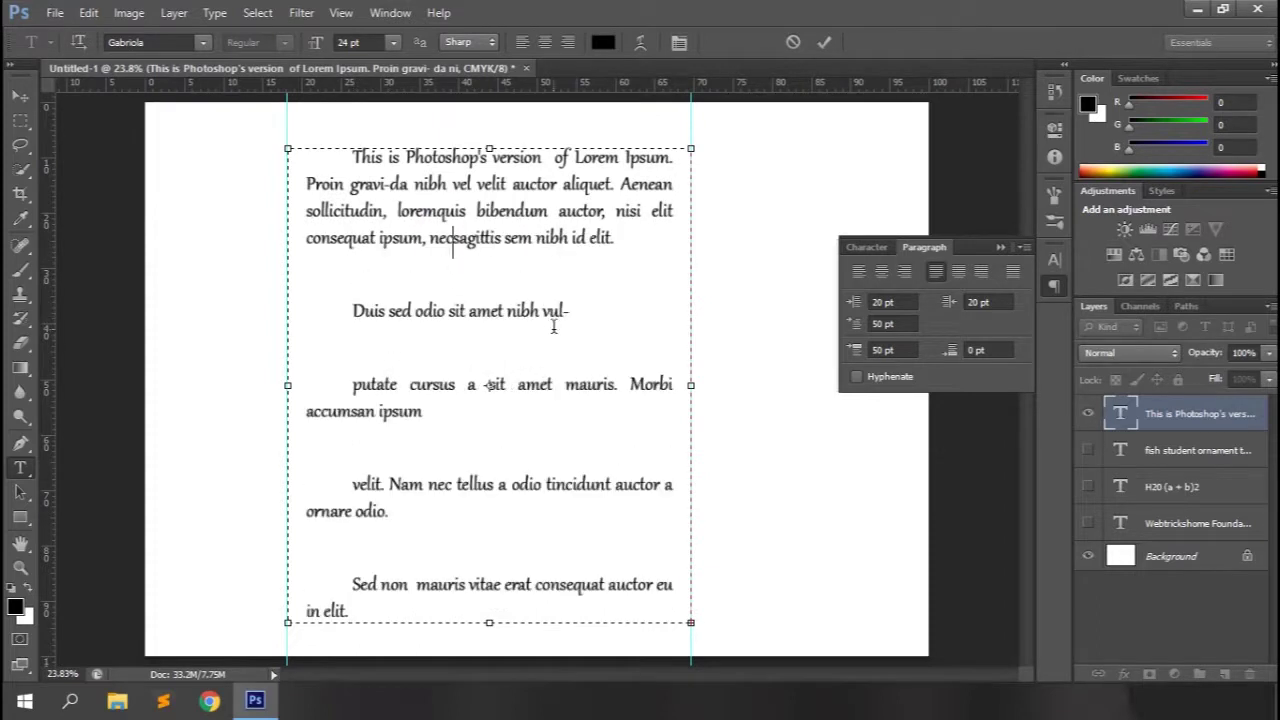
# Step: Replace all the text in the box with freshly pasted Lorem Ipsum
pyautogui.hotkey('ctrl', 'a')
pyautogui.click(215, 12)
pyautogui.click(240, 326)
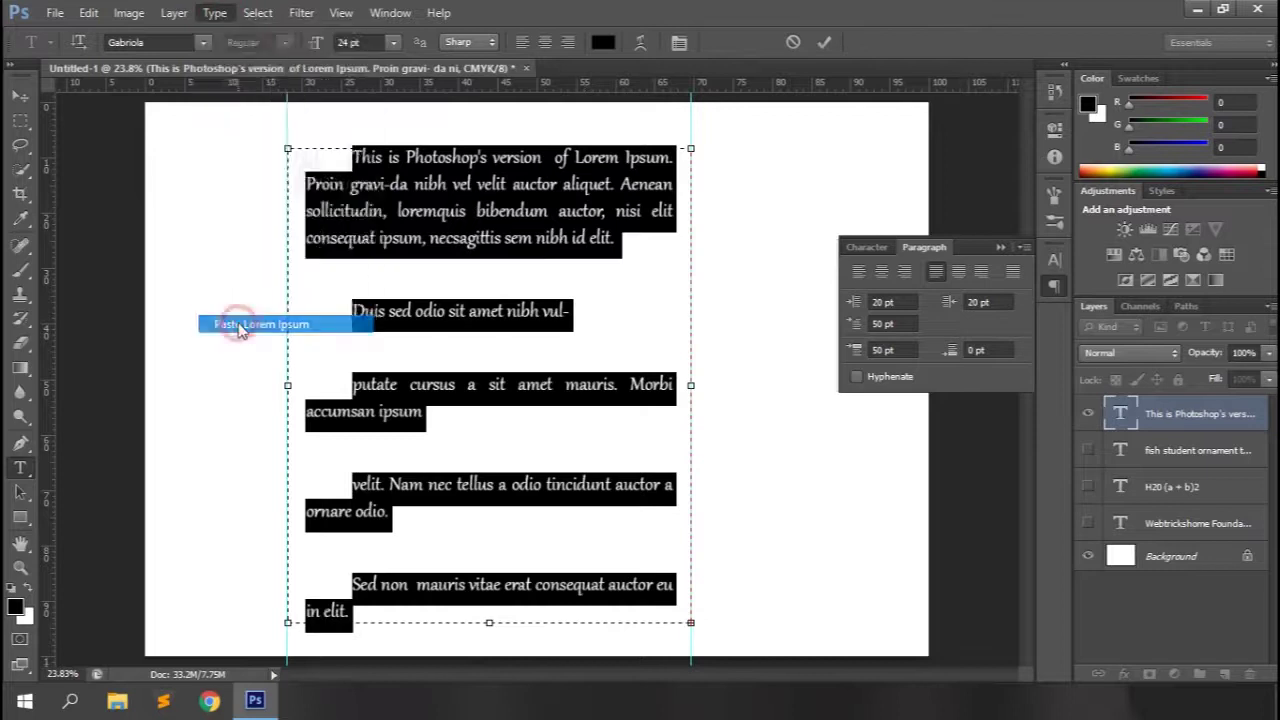
# Step: Split the Lorem Ipsum into paragraphs starting at "Duis sed odio" and "Nullam ac urna"
pyautogui.click(642, 237)
pyautogui.press('Return')
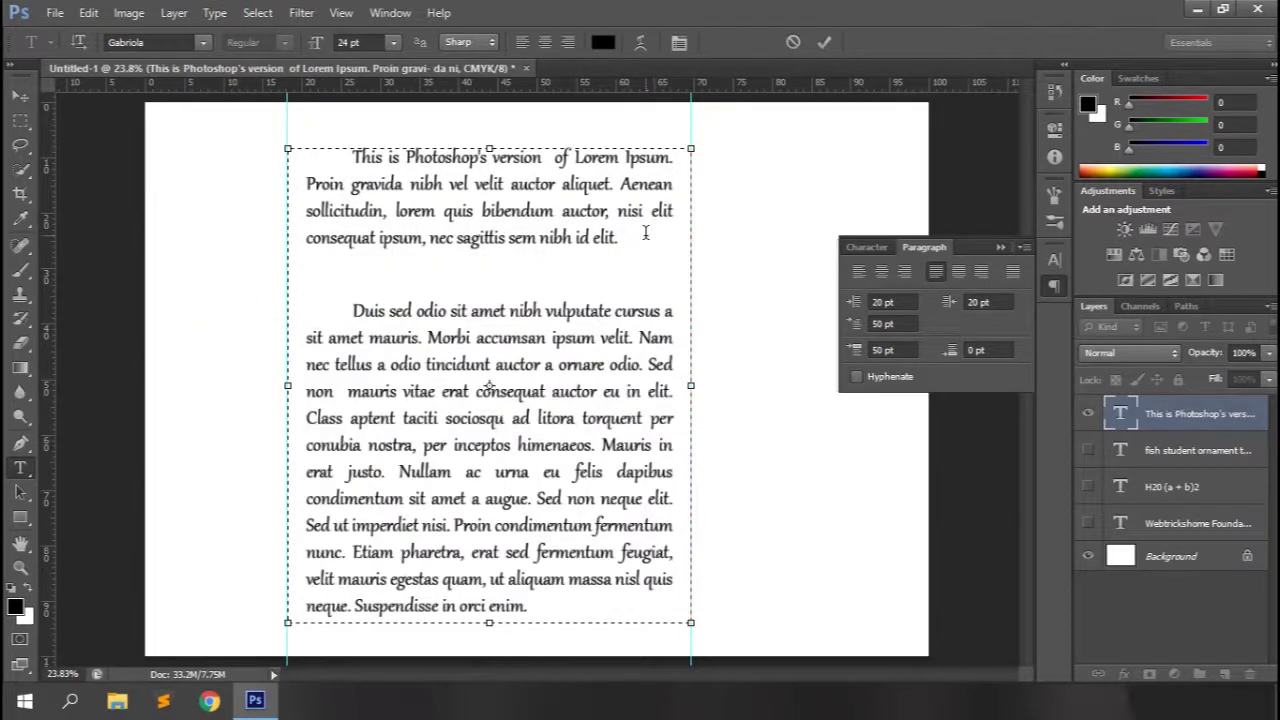
pyautogui.click(399, 471)
pyautogui.press('Return')
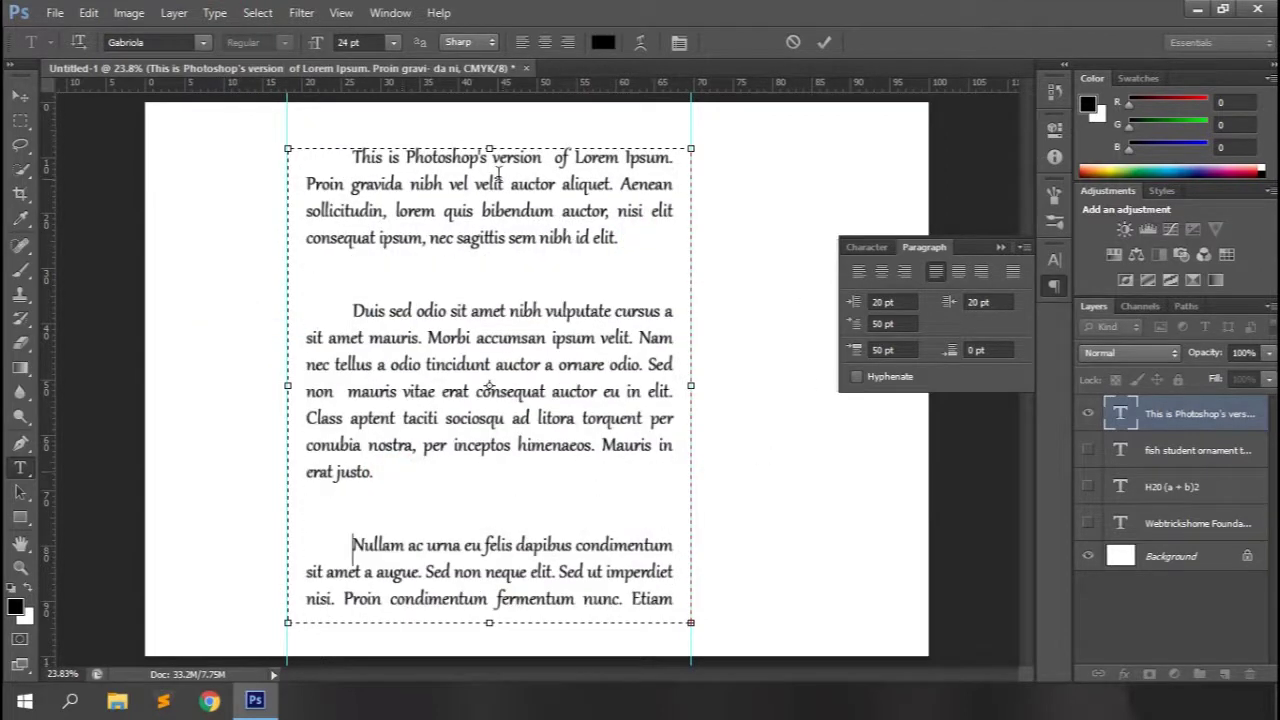
# Step: Extend the Lorem Ipsum text box upward to about 107.5% of its height and commit the text edit
pyautogui.moveTo(489, 148); pyautogui.dragTo(489, 112)
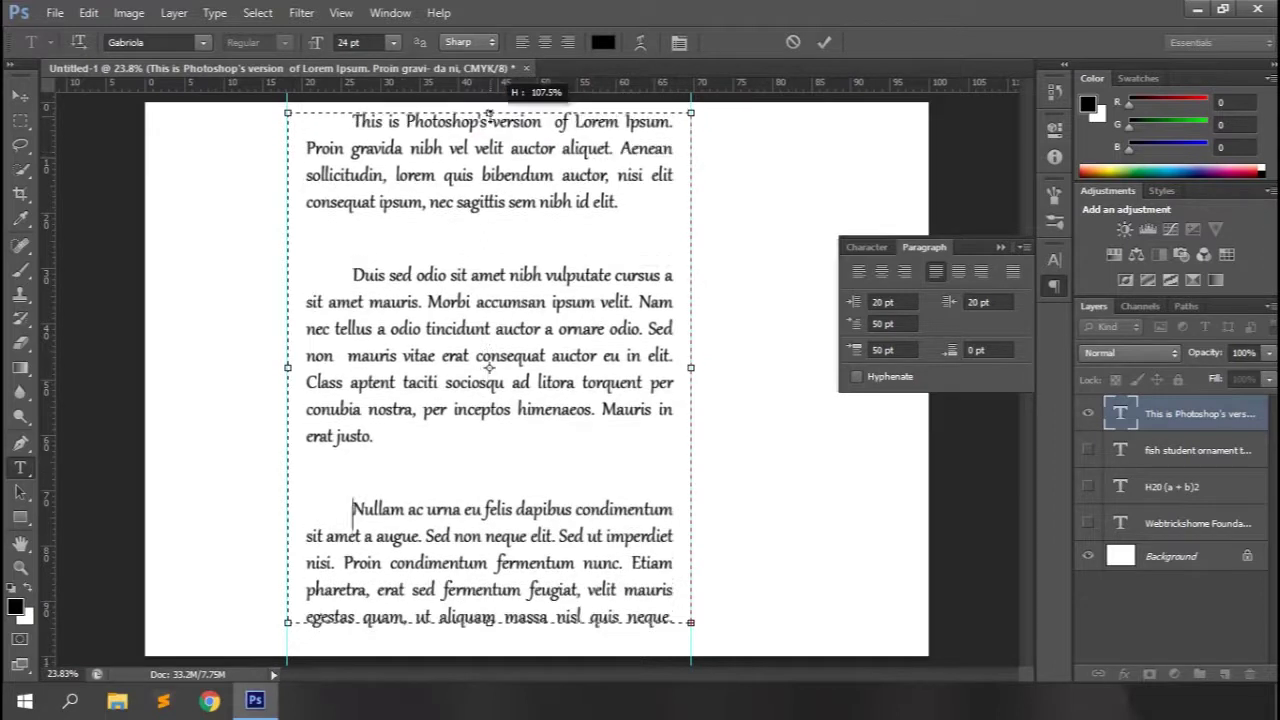
pyautogui.click(822, 41)
pyautogui.click(1000, 247)
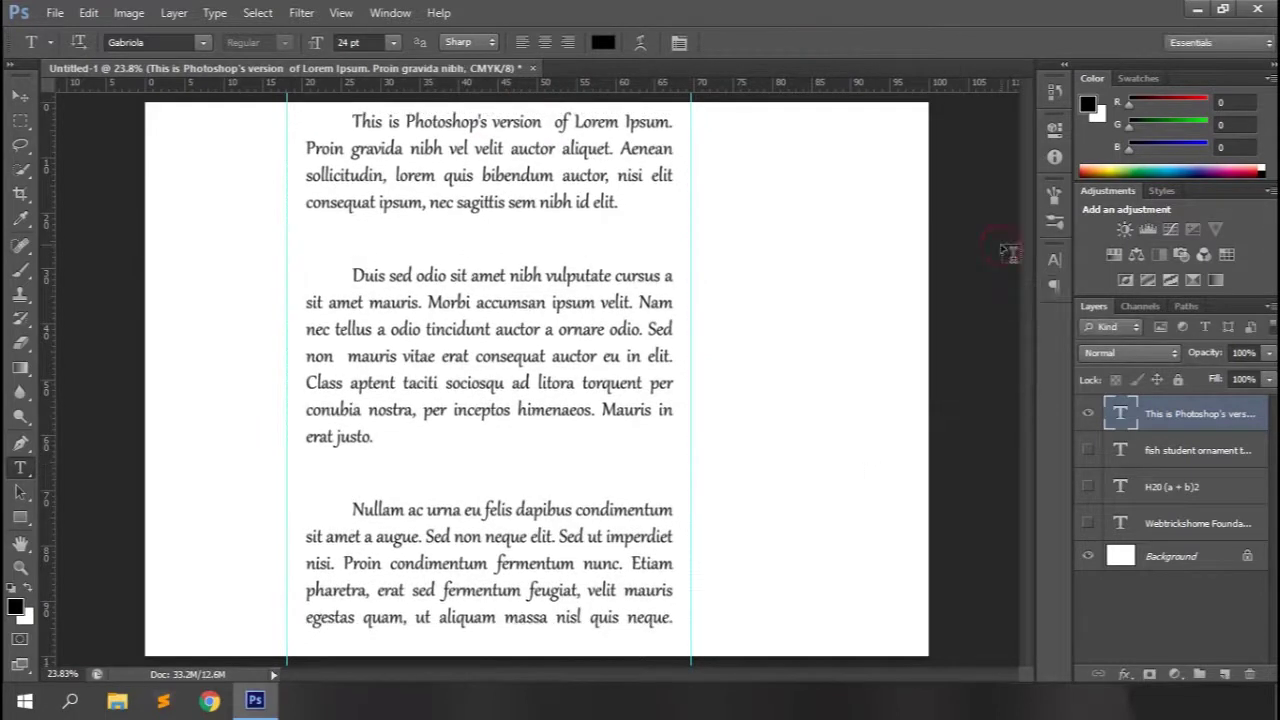
# Step: Open the paragraph styles and create a new paragraph style with the Lorem Ipsum layer selected
pyautogui.click(215, 13)
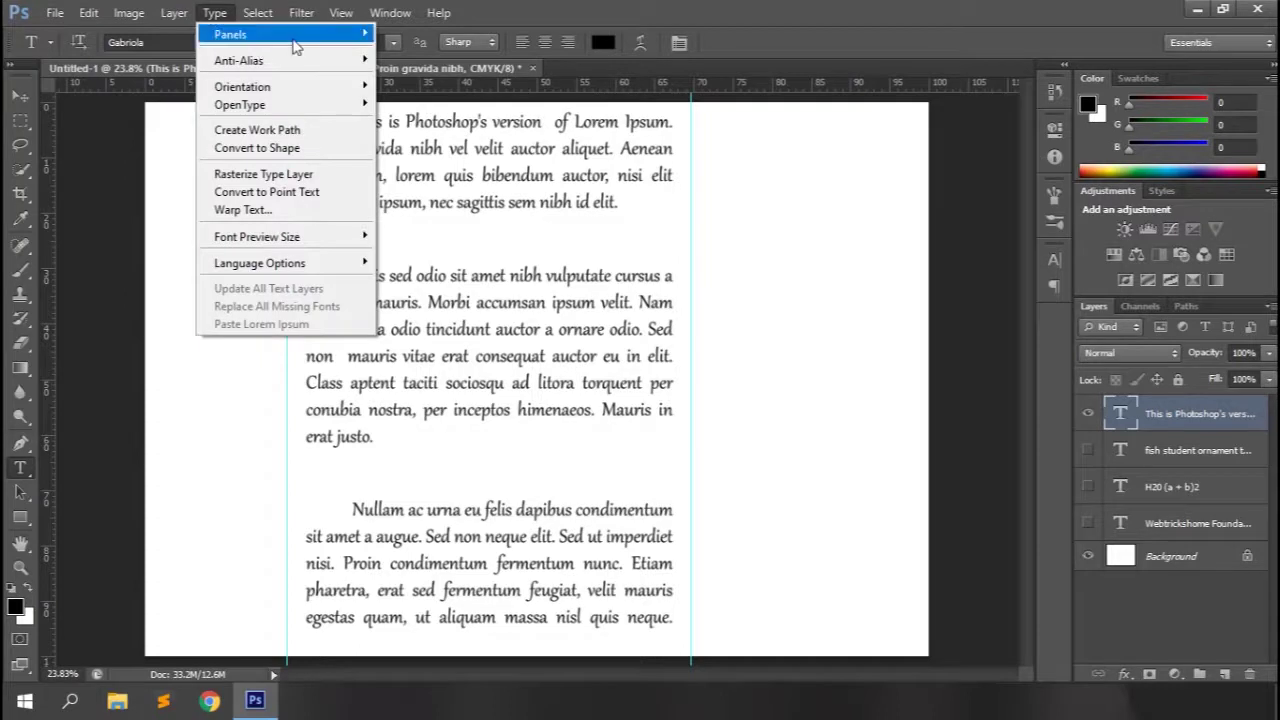
pyautogui.moveTo(300, 35)
pyautogui.click(428, 80)
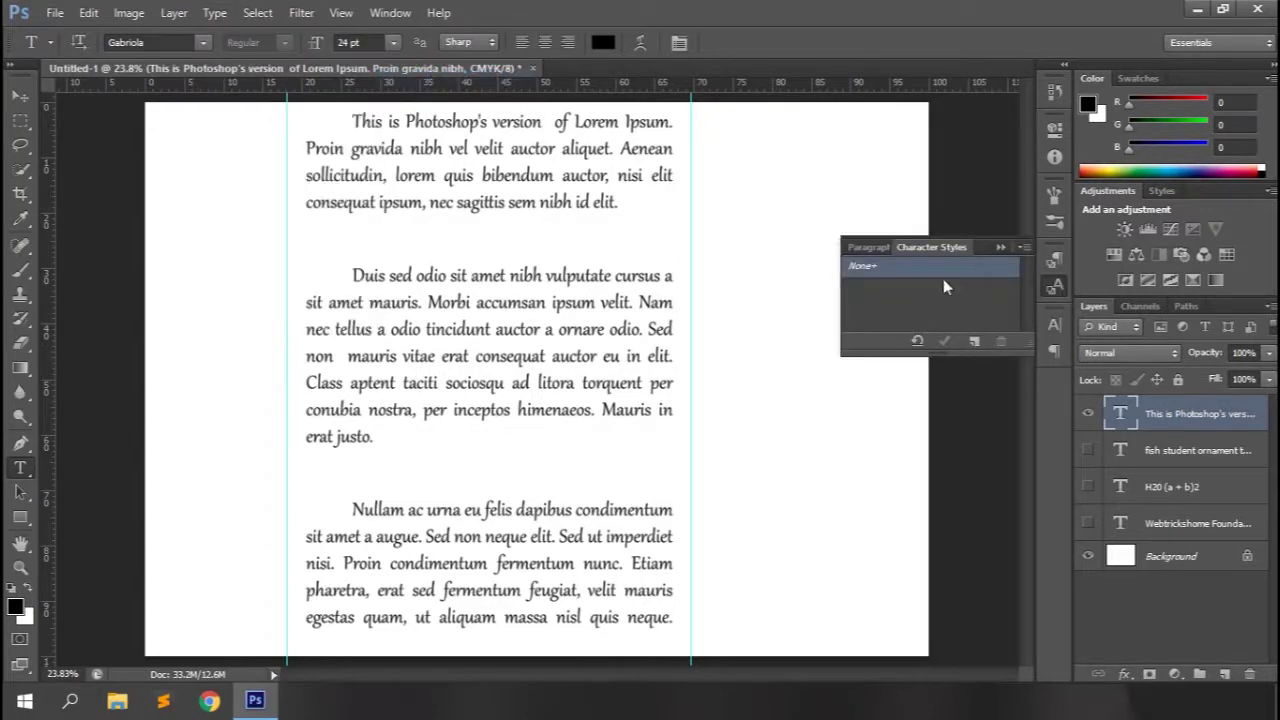
pyautogui.click(867, 250)
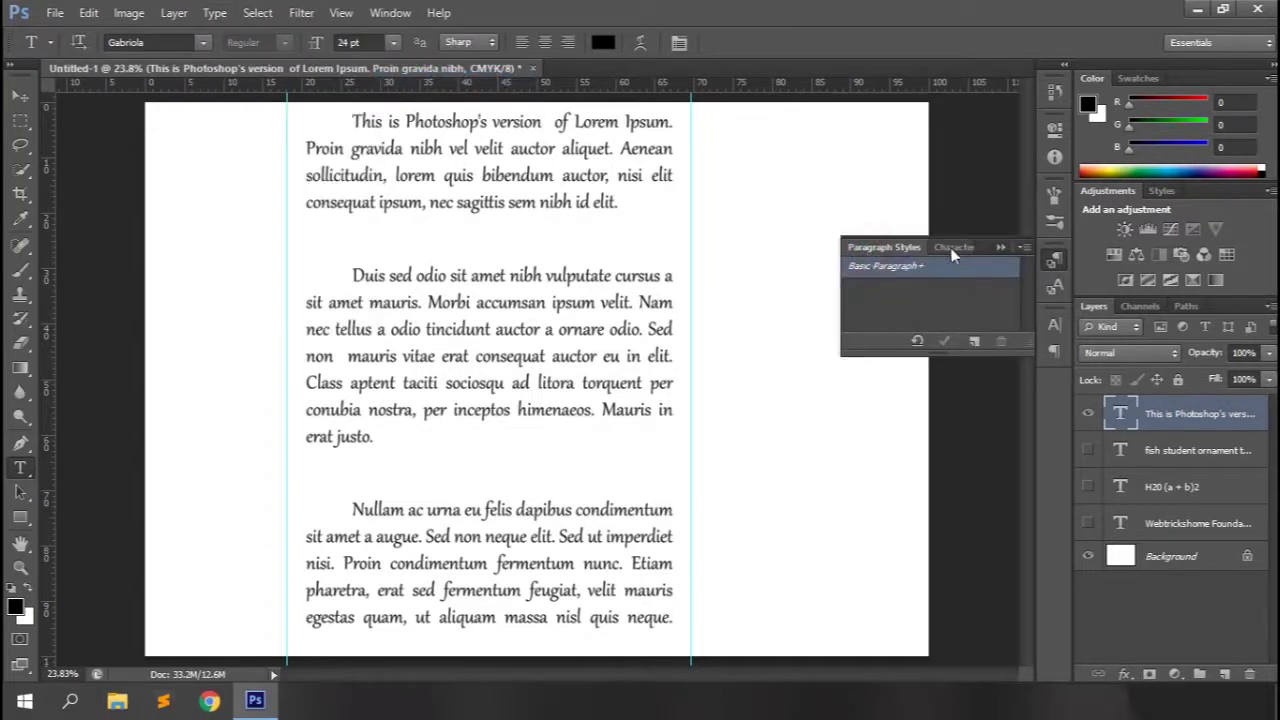
pyautogui.click(975, 343)
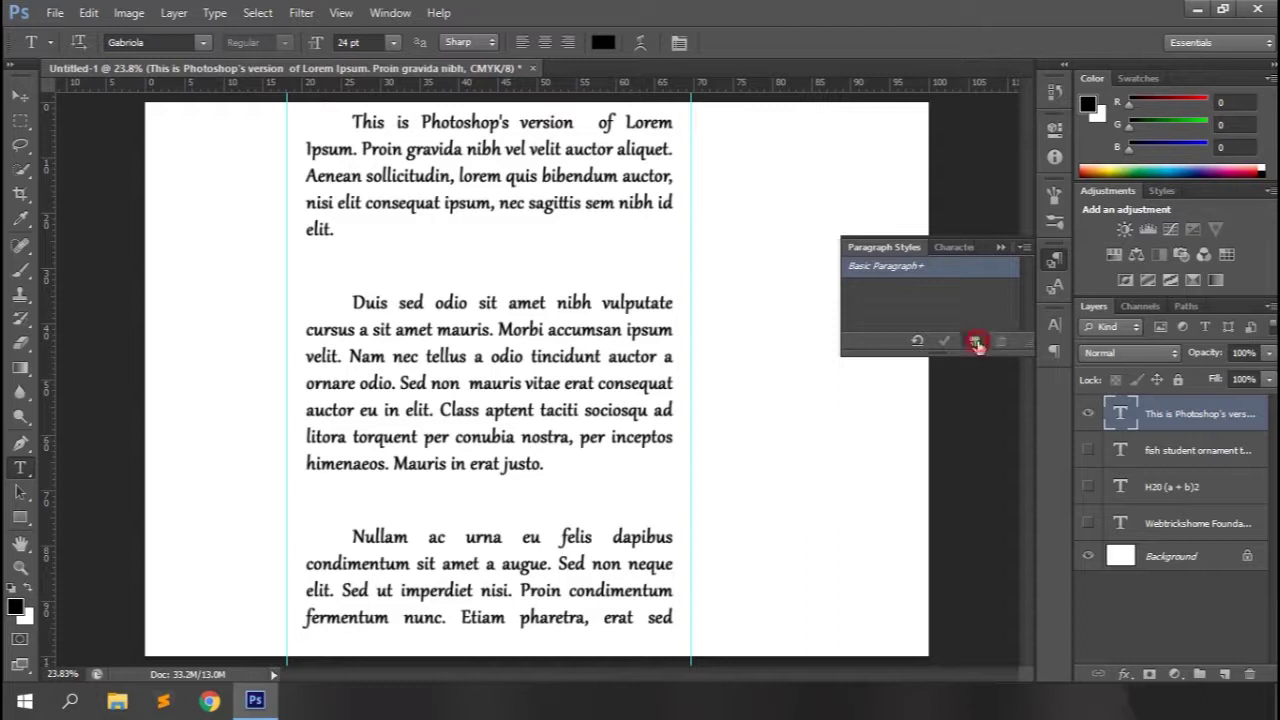
# Step: Examine the new paragraph style's options for character formats, OpenType, indents and spacing, composition, justification and hyphenation
pyautogui.doubleClick(896, 288)
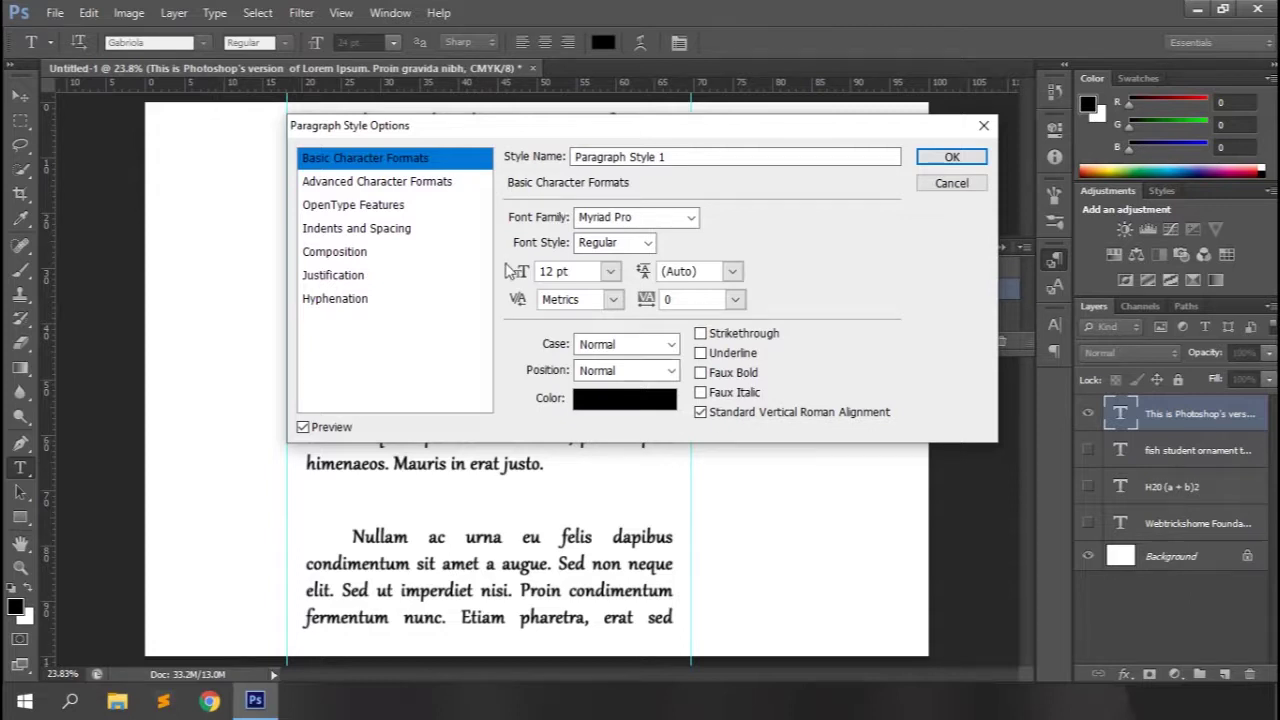
pyautogui.click(408, 182)
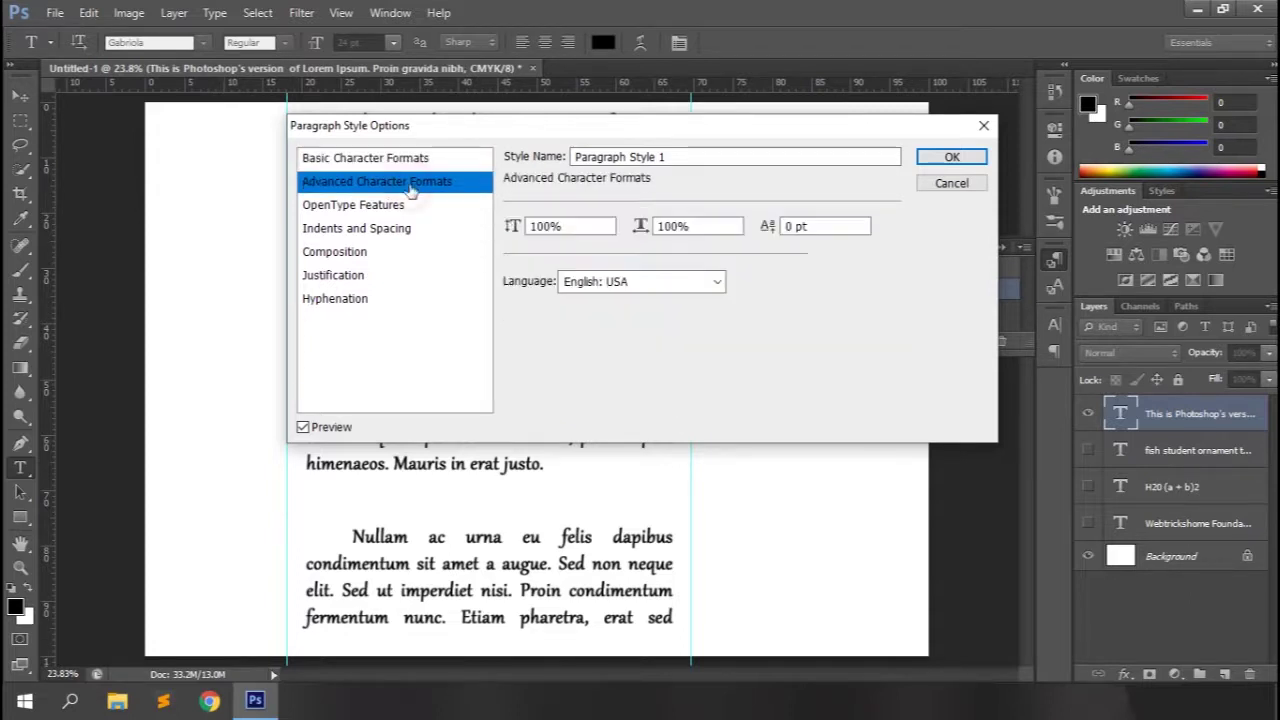
pyautogui.click(350, 207)
pyautogui.click(358, 230)
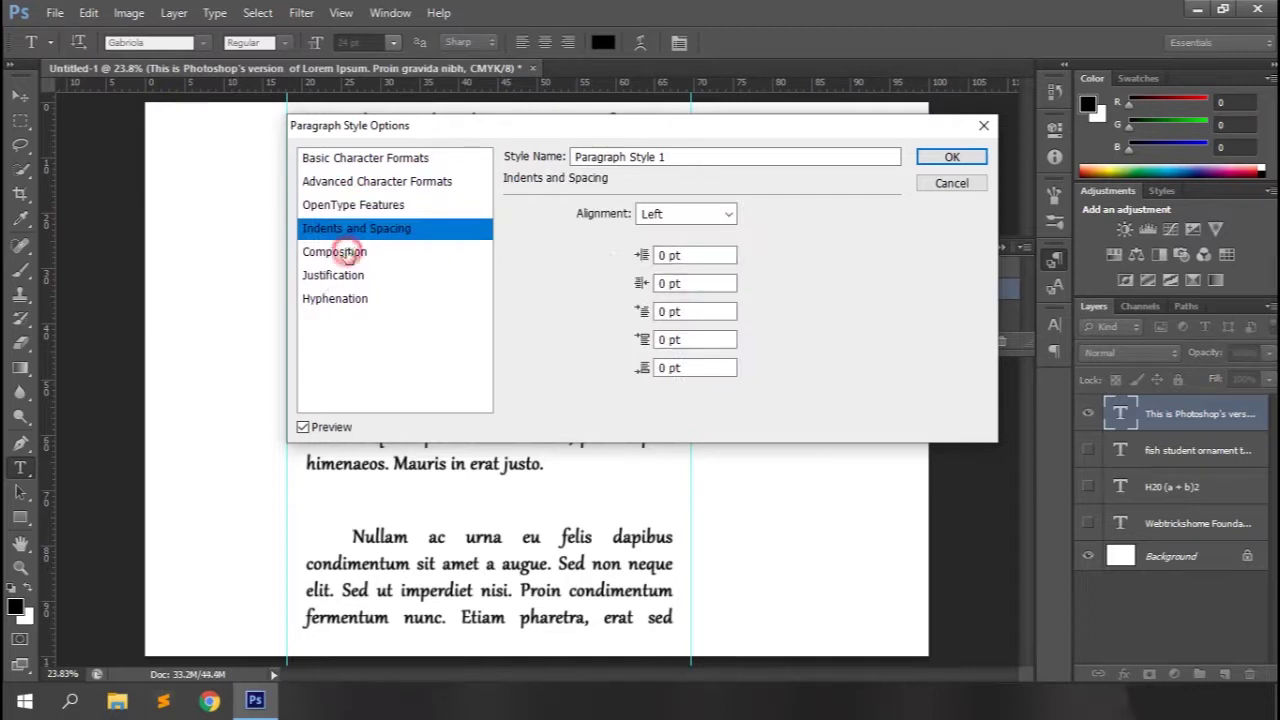
pyautogui.click(344, 254)
pyautogui.click(341, 279)
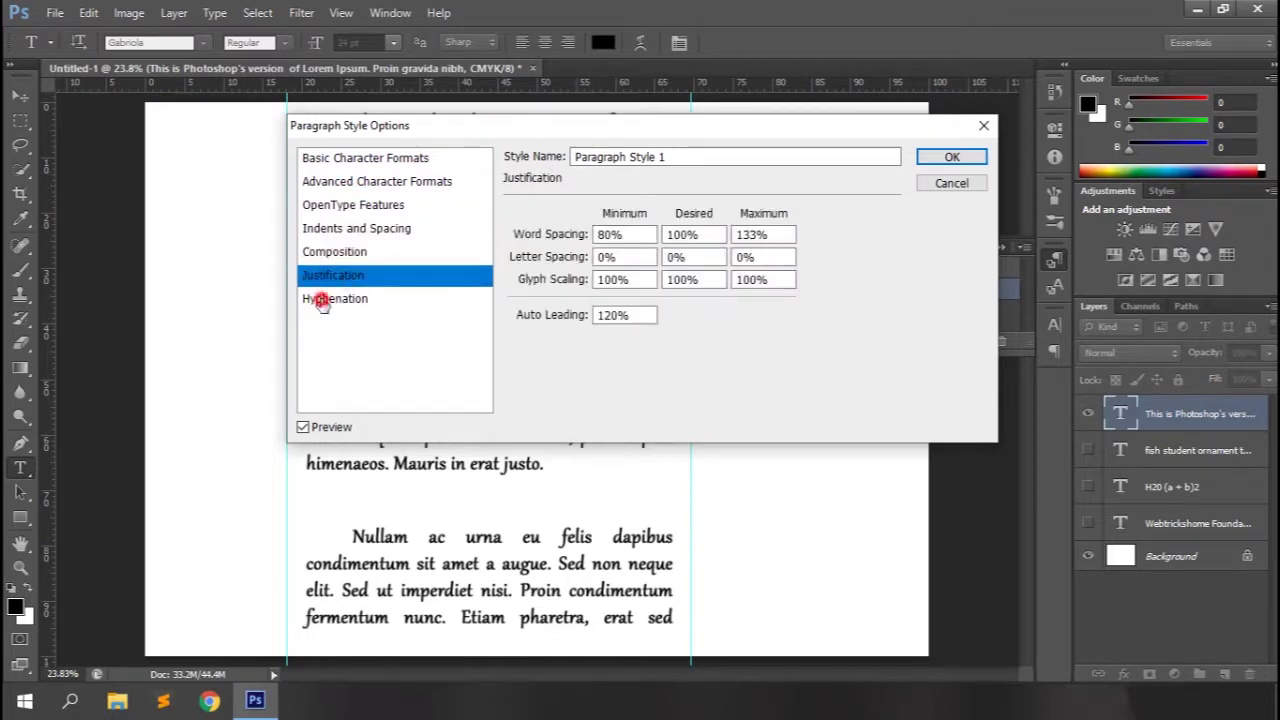
pyautogui.click(322, 300)
pyautogui.click(952, 183)
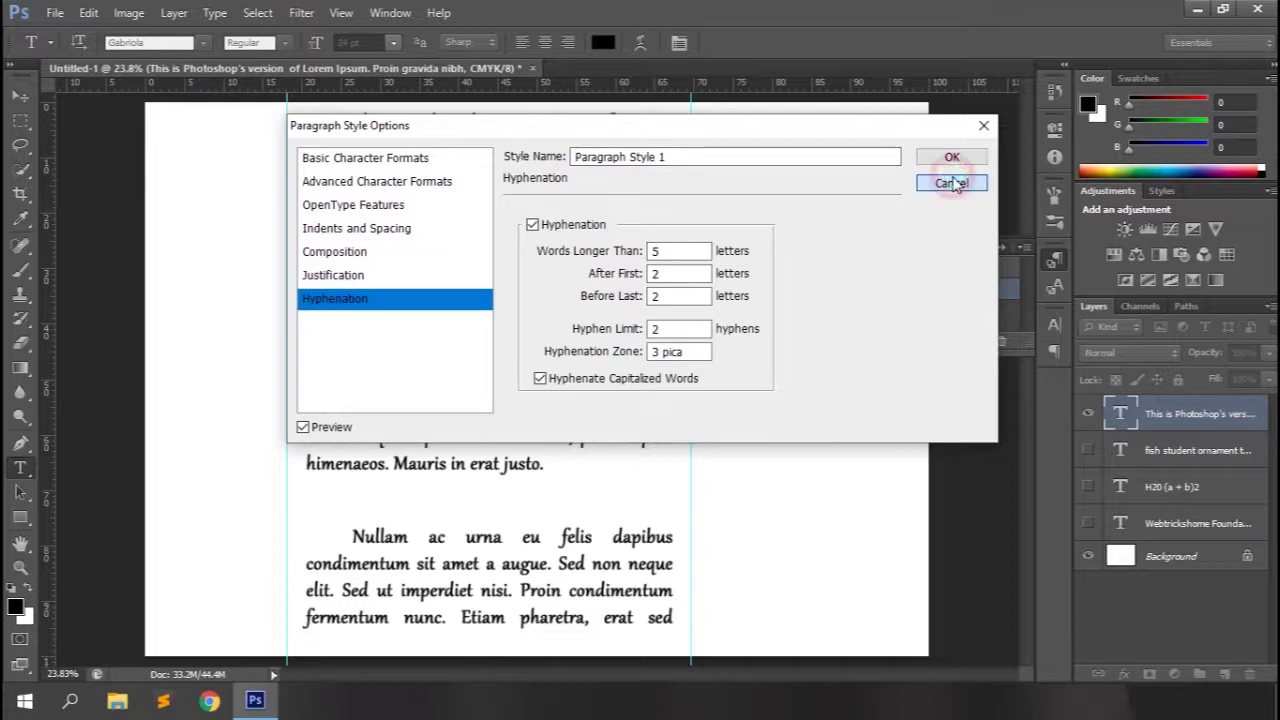
# Step: Delete the new paragraph style and collapse the style list
pyautogui.click(1001, 341)
pyautogui.click(583, 277)
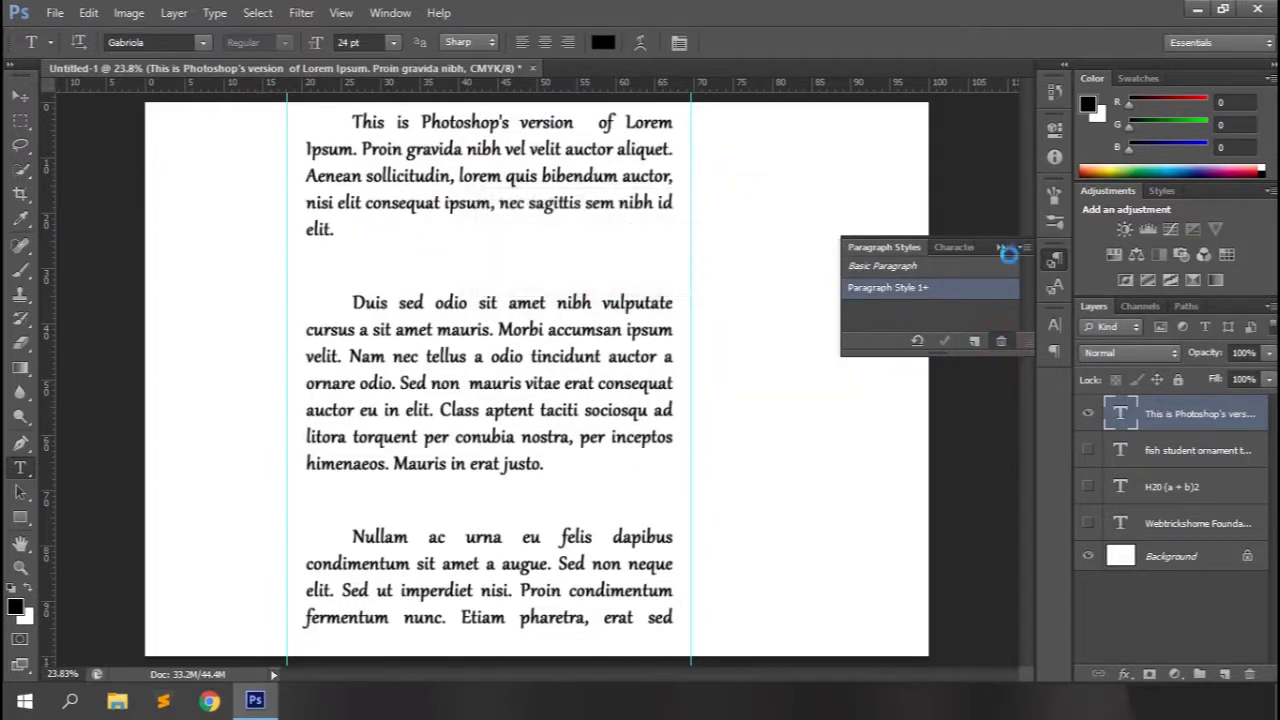
pyautogui.click(1052, 259)
# Step: Hide the Lorem Ipsum text layer and remove both vertical guides from the canvas
pyautogui.hotkey('ctrl', '-')
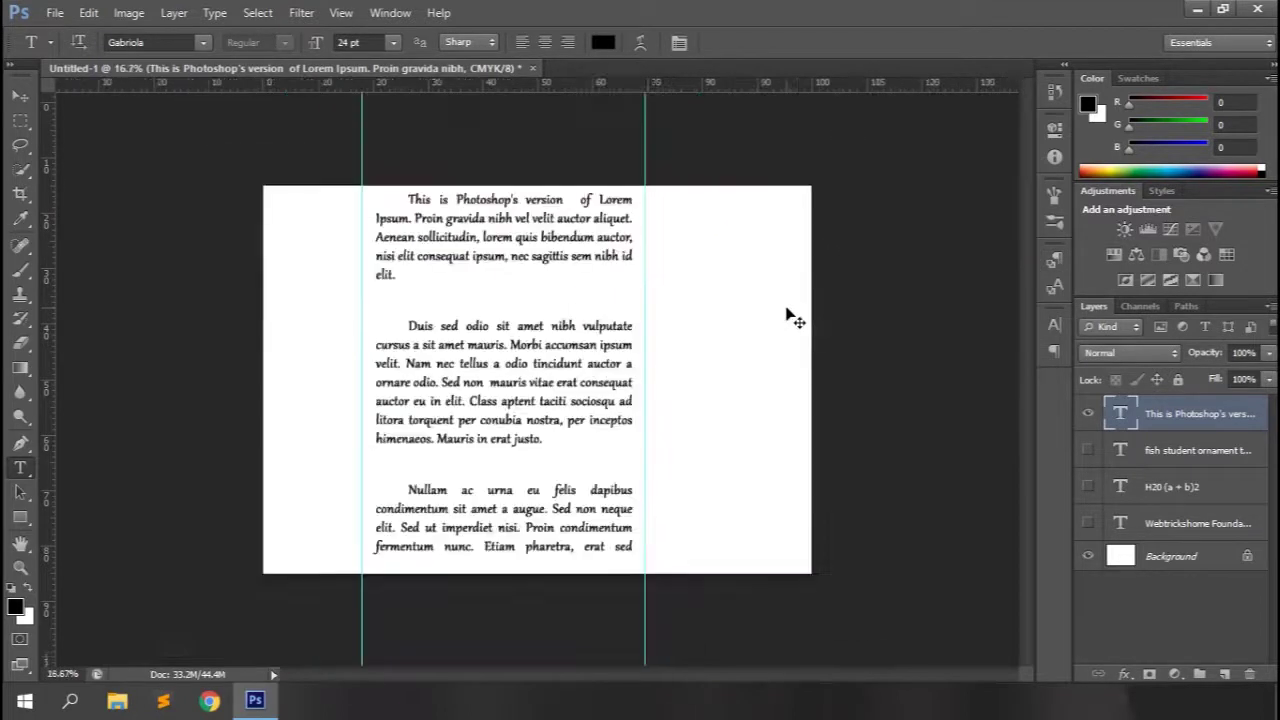
pyautogui.click(1088, 413)
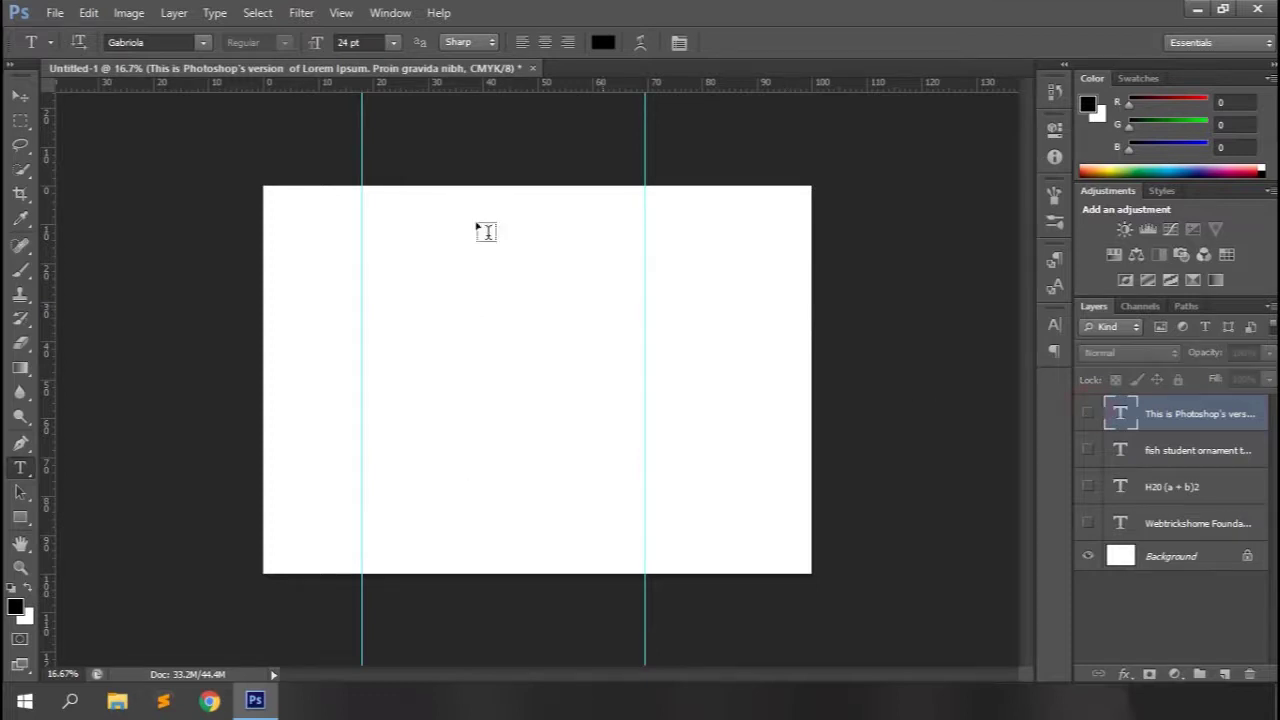
pyautogui.press('v')
pyautogui.moveTo(360, 206); pyautogui.dragTo(45, 205)
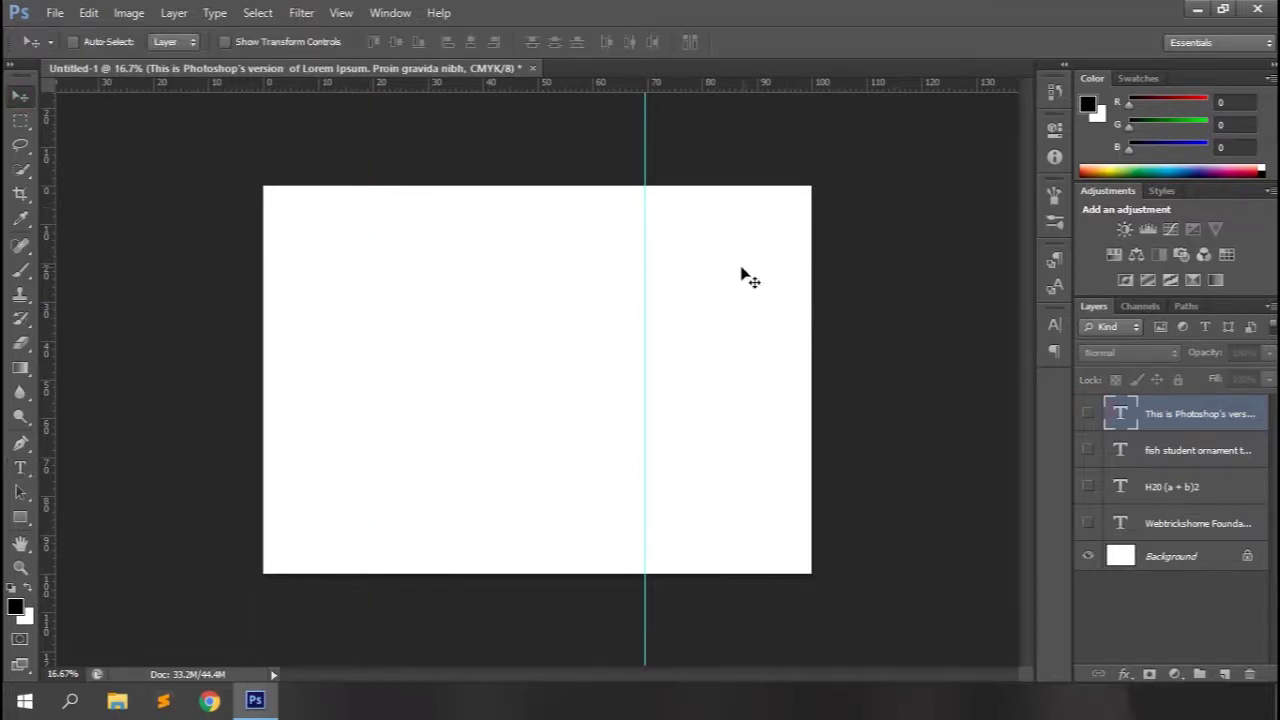
pyautogui.moveTo(646, 165); pyautogui.dragTo(4, 184)
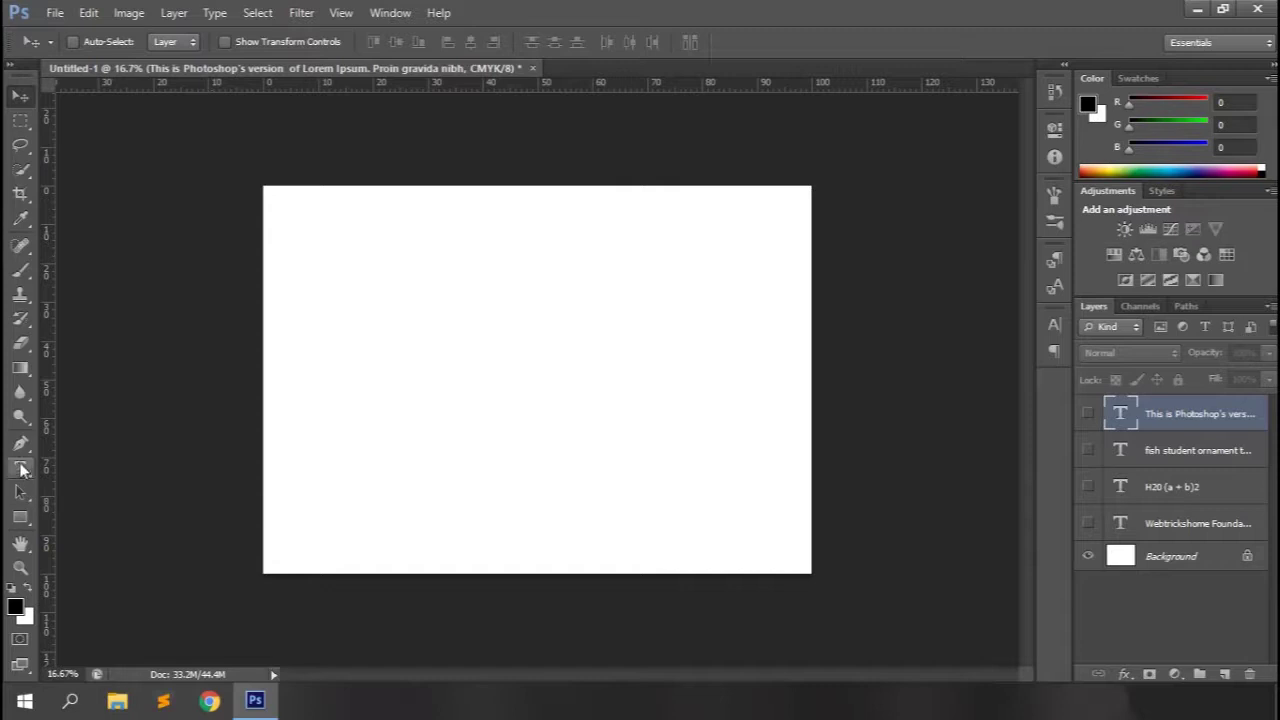
# Step: Start a new point text on the canvas and set its font to Arial Bold at 48 pt
pyautogui.click(21, 467)
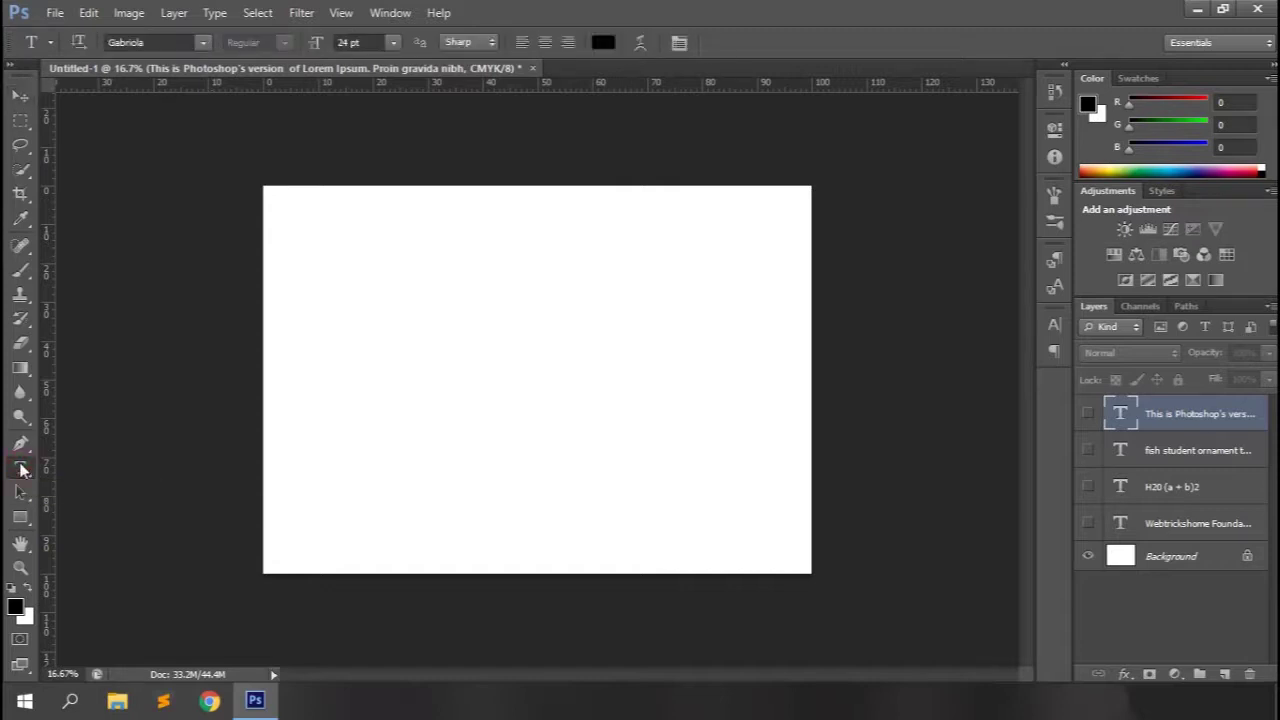
pyautogui.click(377, 408)
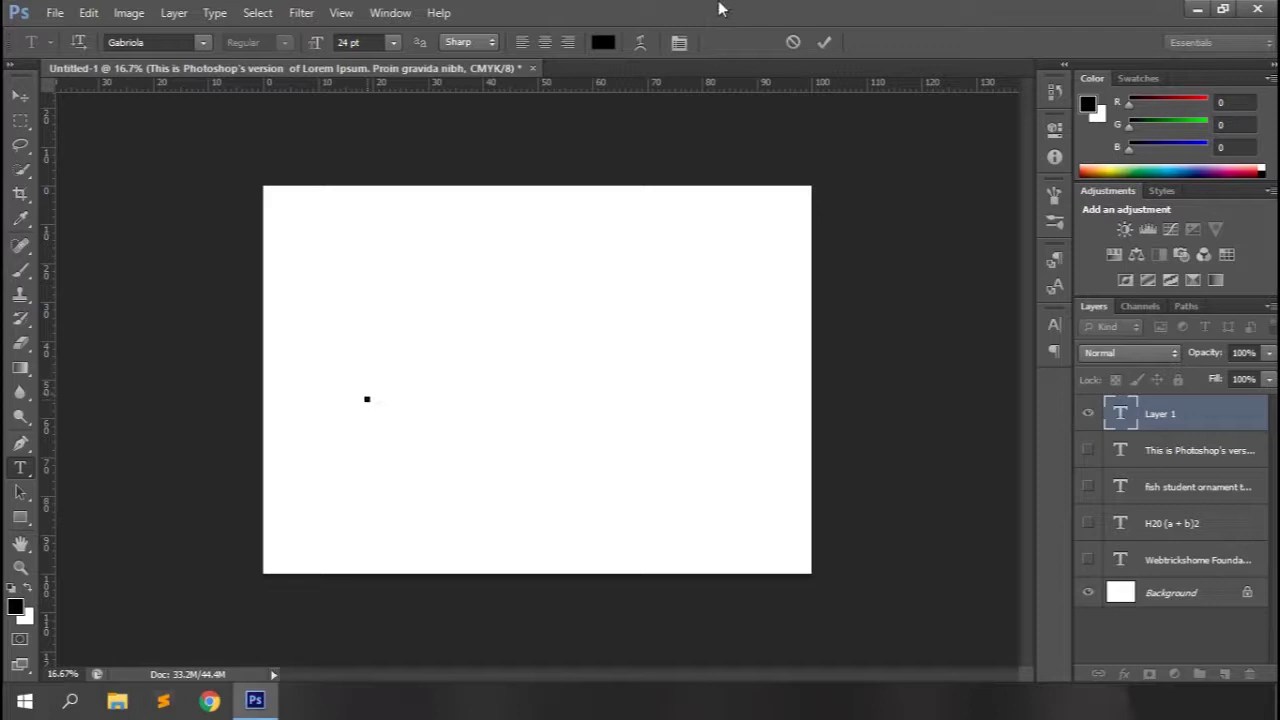
pyautogui.click(201, 42)
pyautogui.scroll(15, 230, 200)
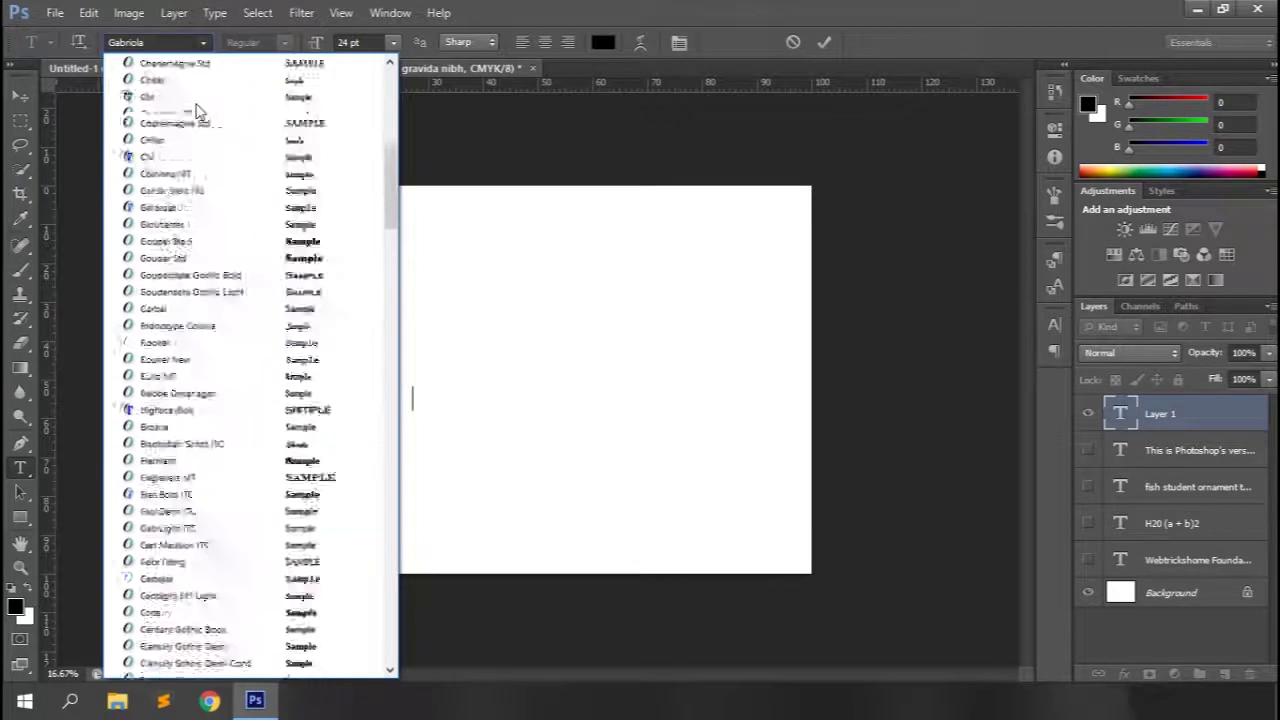
pyautogui.click(222, 116)
pyautogui.click(284, 42)
pyautogui.click(258, 156)
pyautogui.click(392, 42)
pyautogui.click(374, 318)
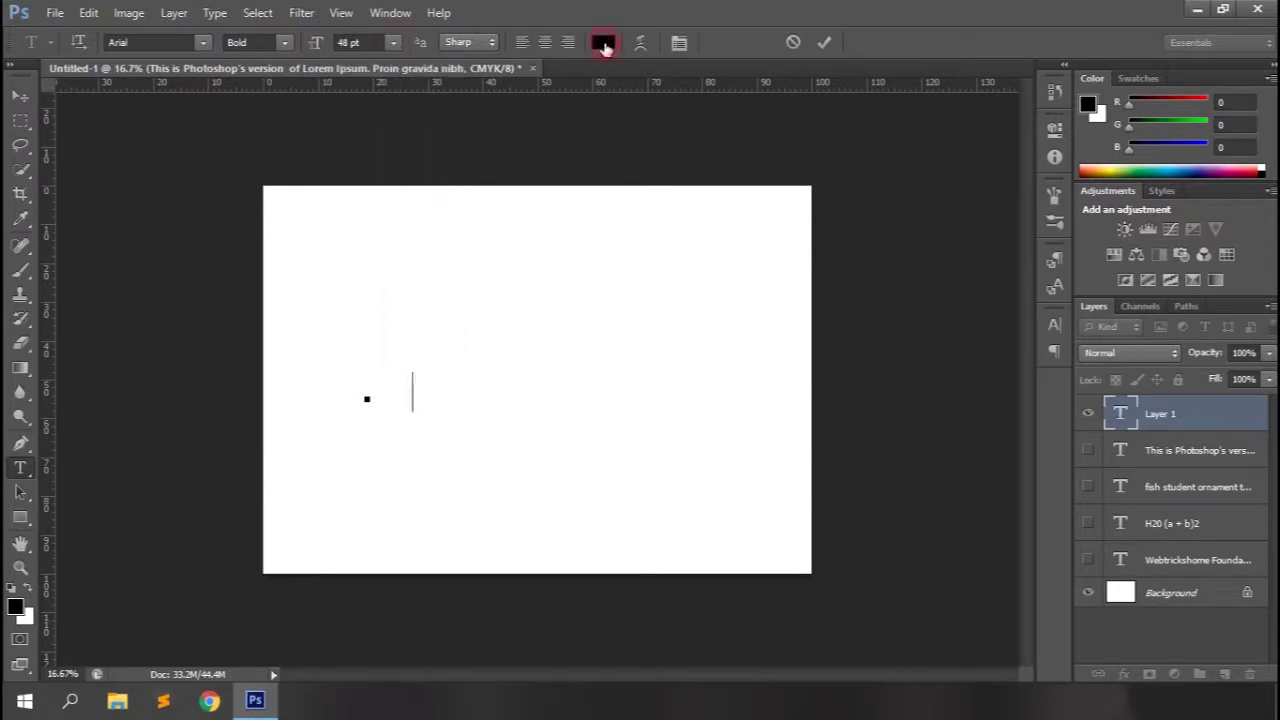
# Step: Set the text color to teal and leave text editing
pyautogui.click(603, 42)
pyautogui.click(1025, 467)
pyautogui.click(1250, 360)
pyautogui.click(24, 94)
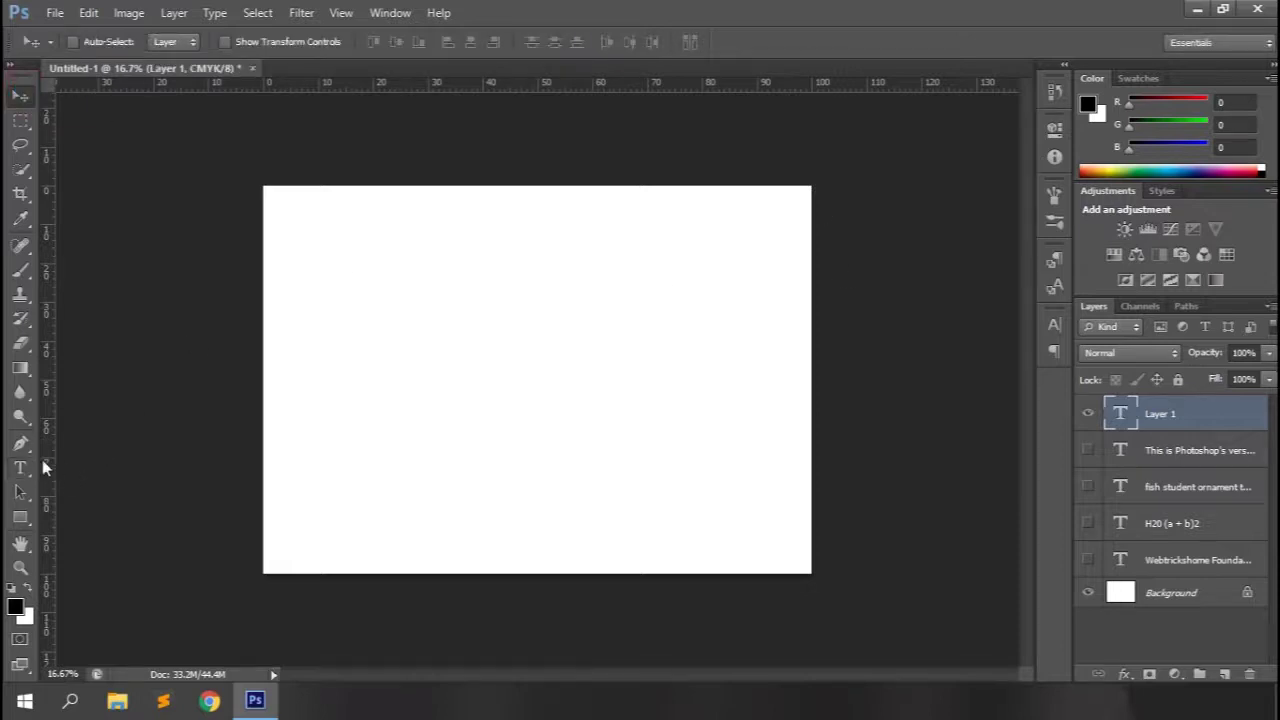
# Step: Add the point text "welcome" in the upper part of the canvas and commit it
pyautogui.click(20, 467)
pyautogui.click(400, 298)
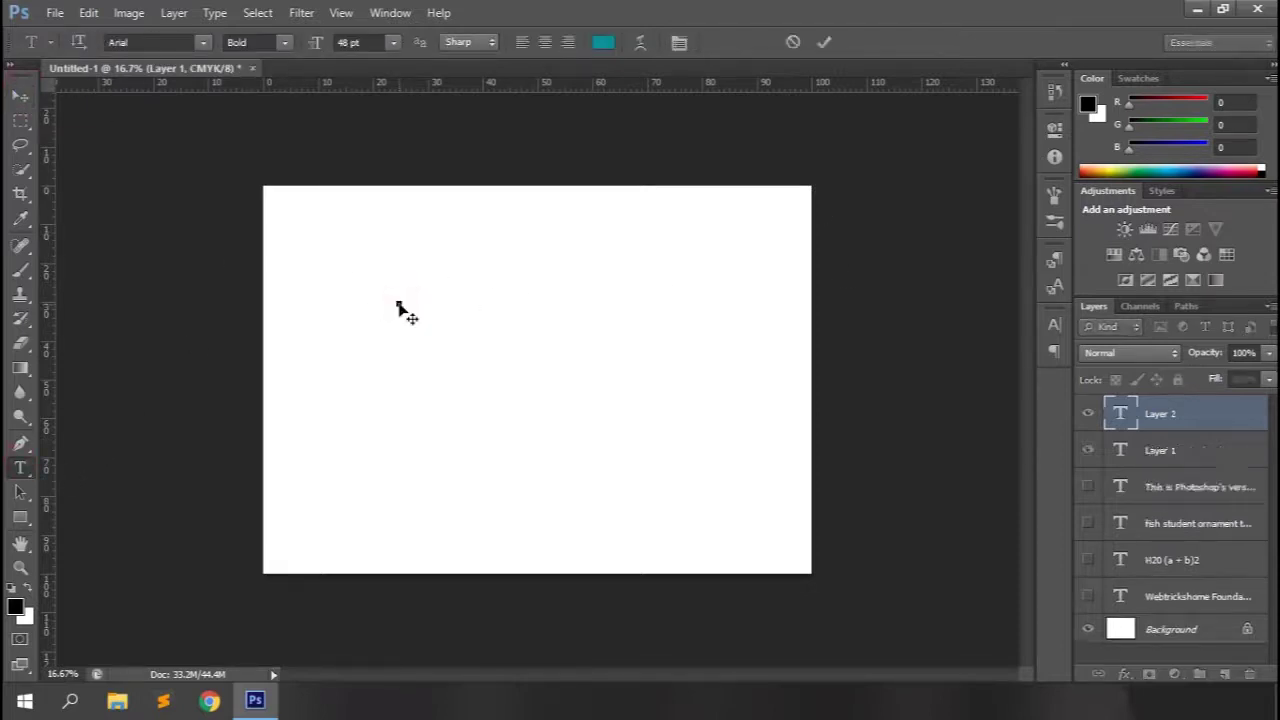
pyautogui.write('welcome')
pyautogui.click(823, 42)
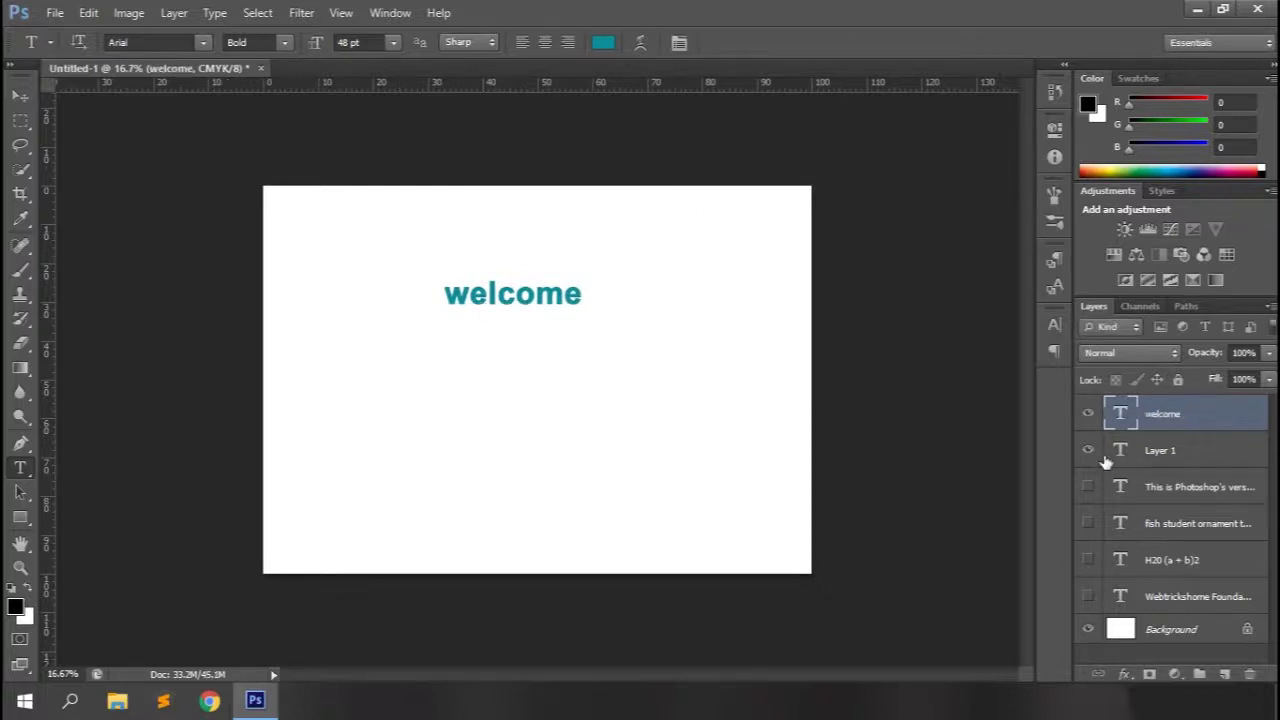
# Step: Toggle the visibility of the welcome layer and Layer 1 to compare them, and delete the empty Layer 1
pyautogui.click(1088, 416)
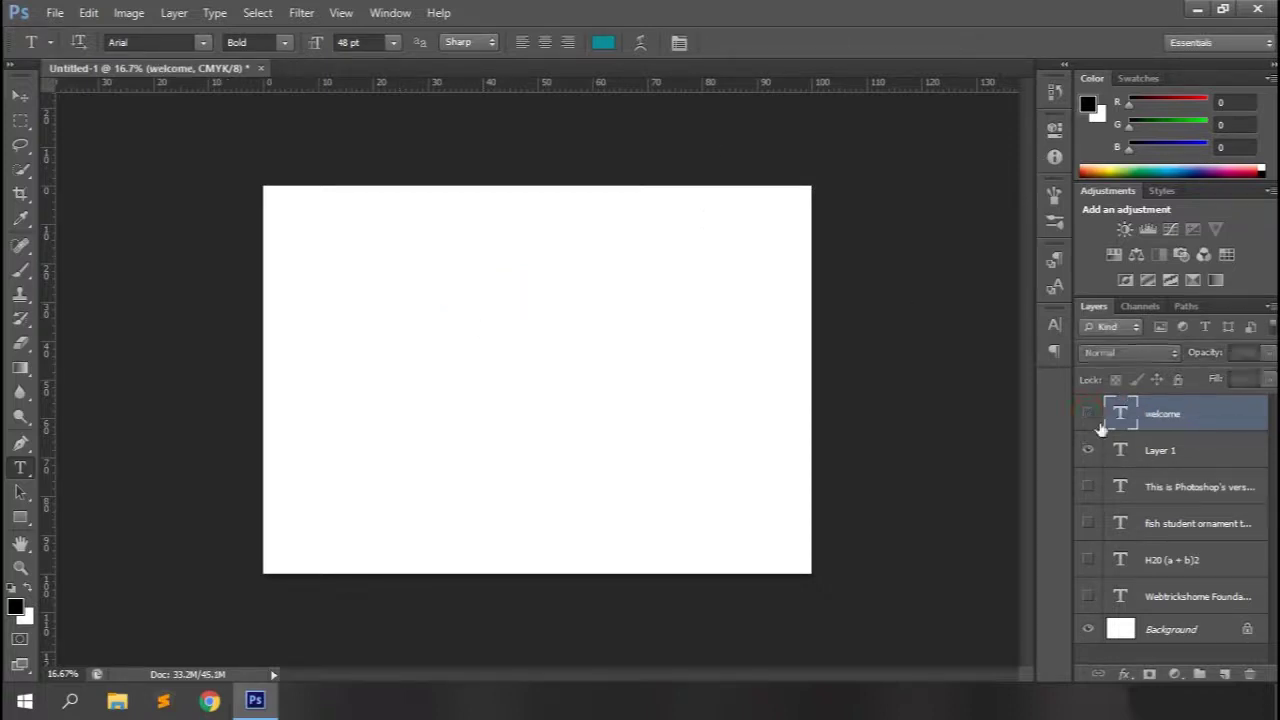
pyautogui.click(1088, 451)
pyautogui.click(1089, 416)
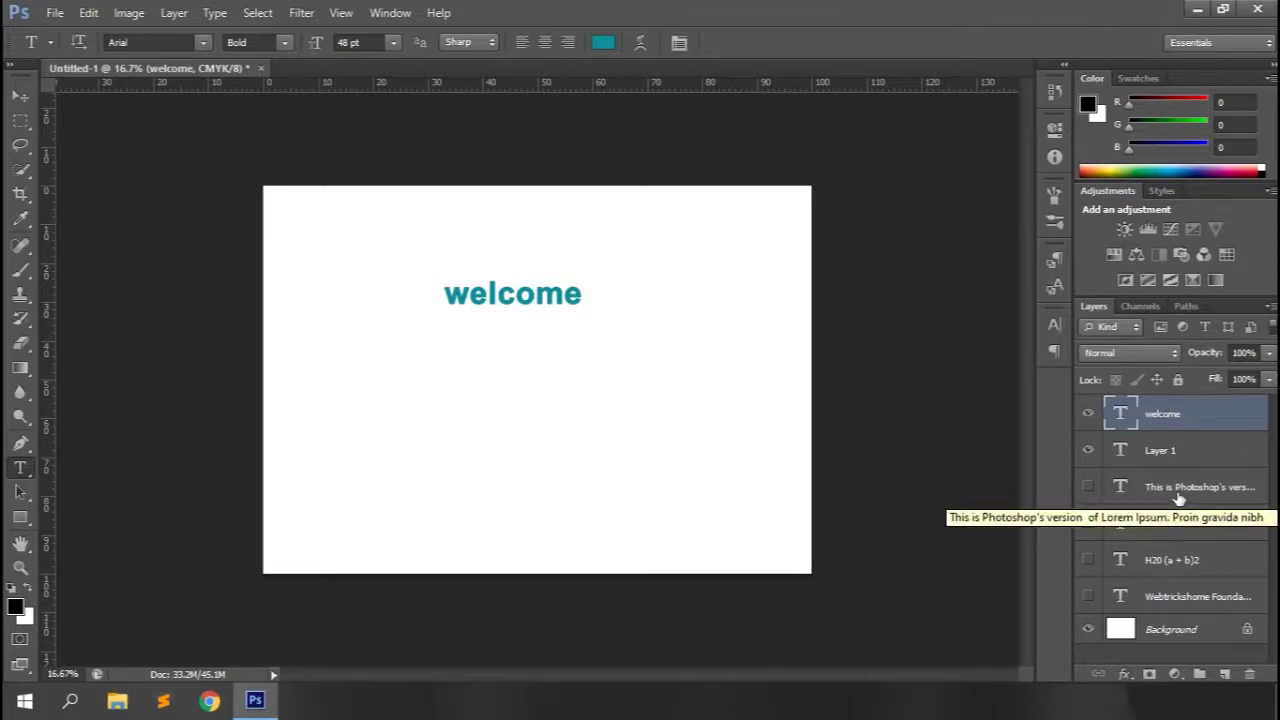
pyautogui.moveTo(1157, 455); pyautogui.dragTo(1254, 676)
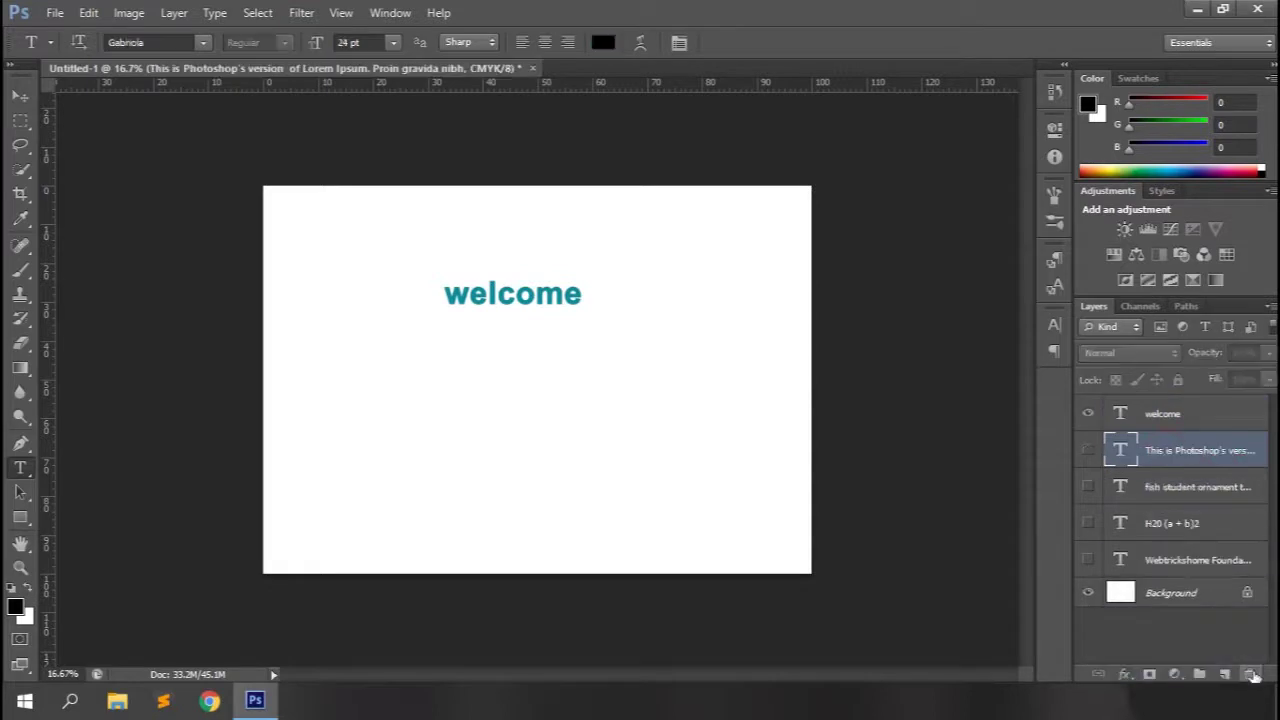
# Step: Delete all the remaining text layers, from welcome down to Webtrickshome, keeping only the Background
pyautogui.click(1166, 413)
pyautogui.keyDown('shift'); pyautogui.click(1193, 562); pyautogui.keyUp('shift')
pyautogui.press('Delete')
# Step: Draw an open wavy path with four anchor points across the canvas using the Pen tool in Path mode
pyautogui.hotkey('ctrl', '0')
pyautogui.click(21, 445)
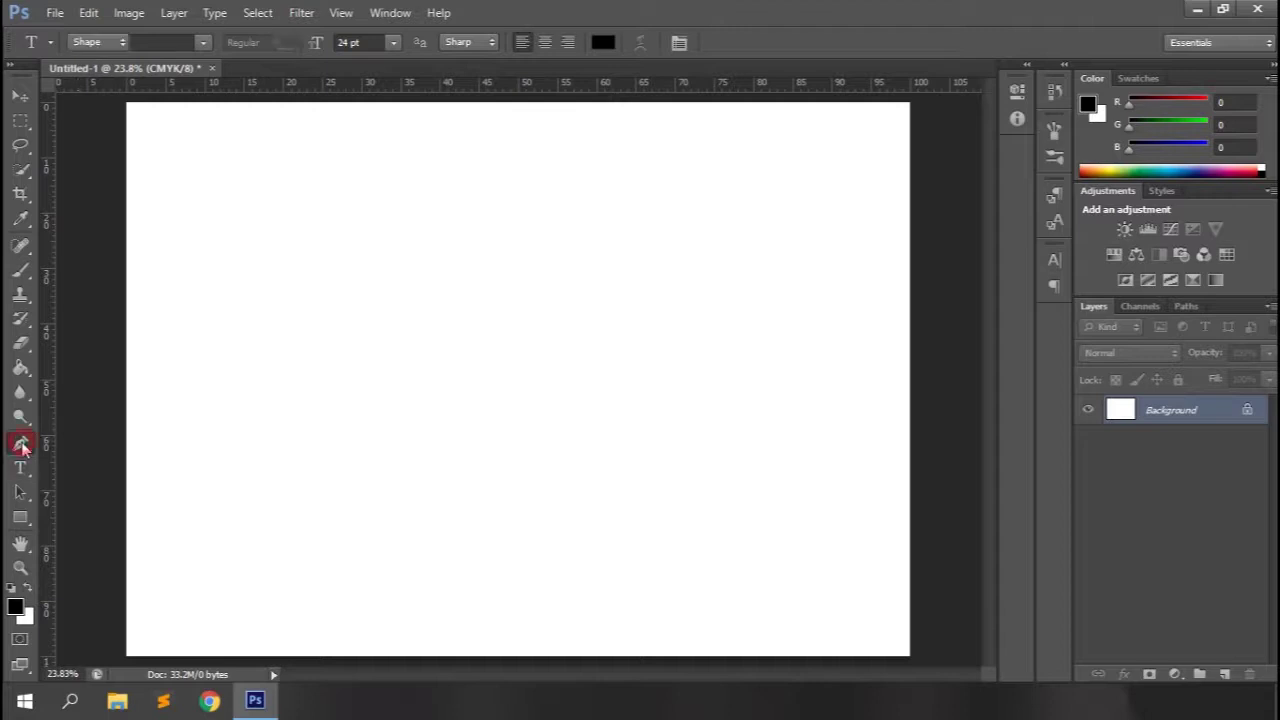
pyautogui.click(98, 42)
pyautogui.click(89, 70)
pyautogui.click(213, 415)
pyautogui.moveTo(398, 322); pyautogui.dragTo(550, 415)
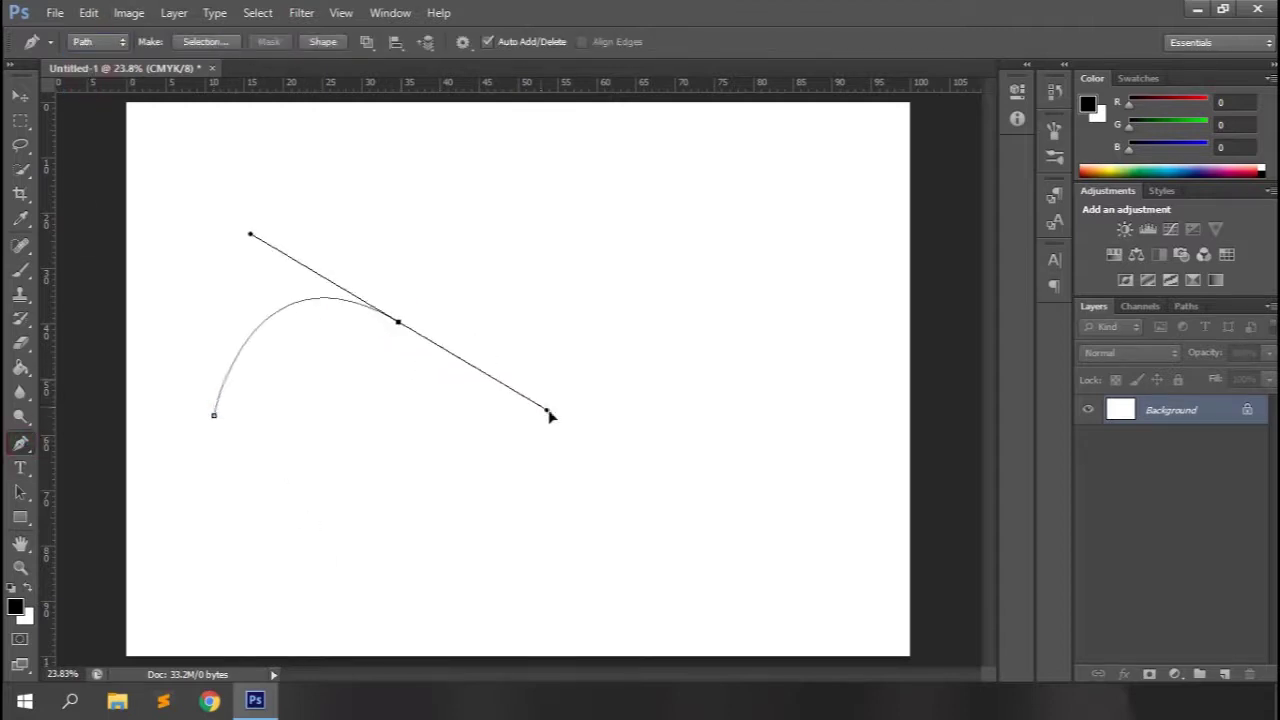
pyautogui.moveTo(646, 267); pyautogui.dragTo(764, 250)
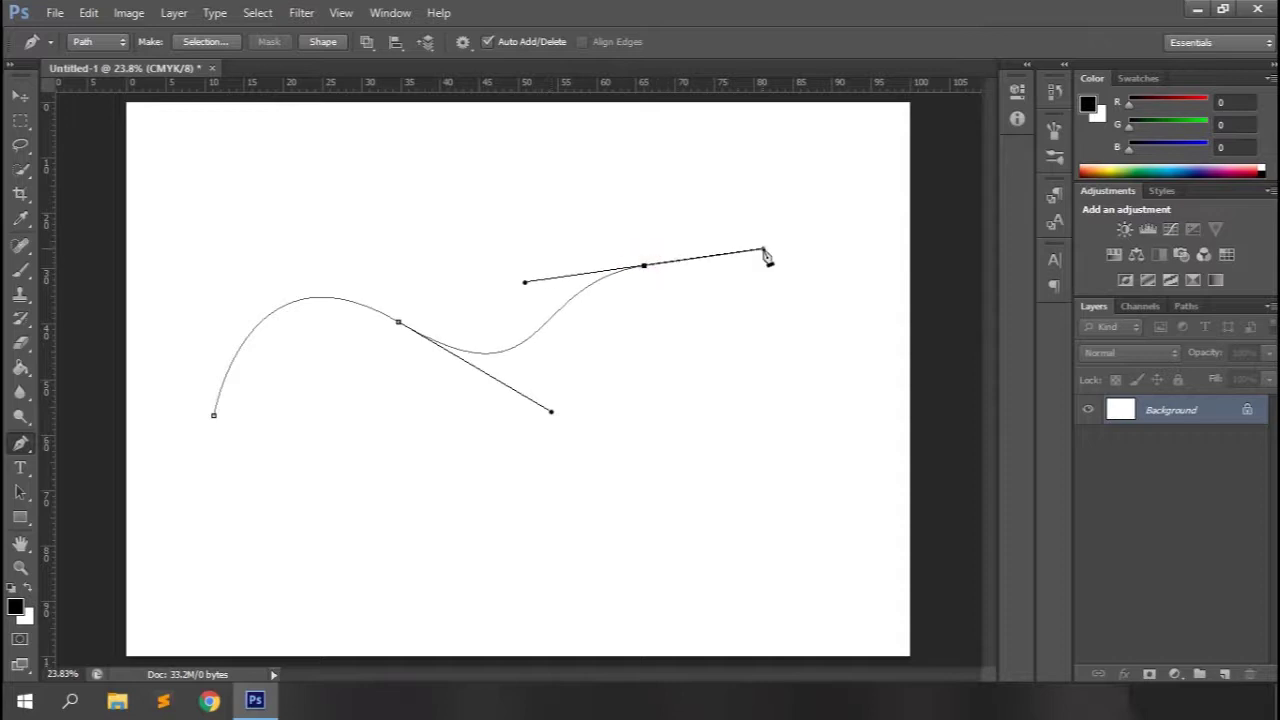
pyautogui.click(853, 409)
pyautogui.keyDown('ctrl'); pyautogui.click(720, 441); pyautogui.keyUp('ctrl')
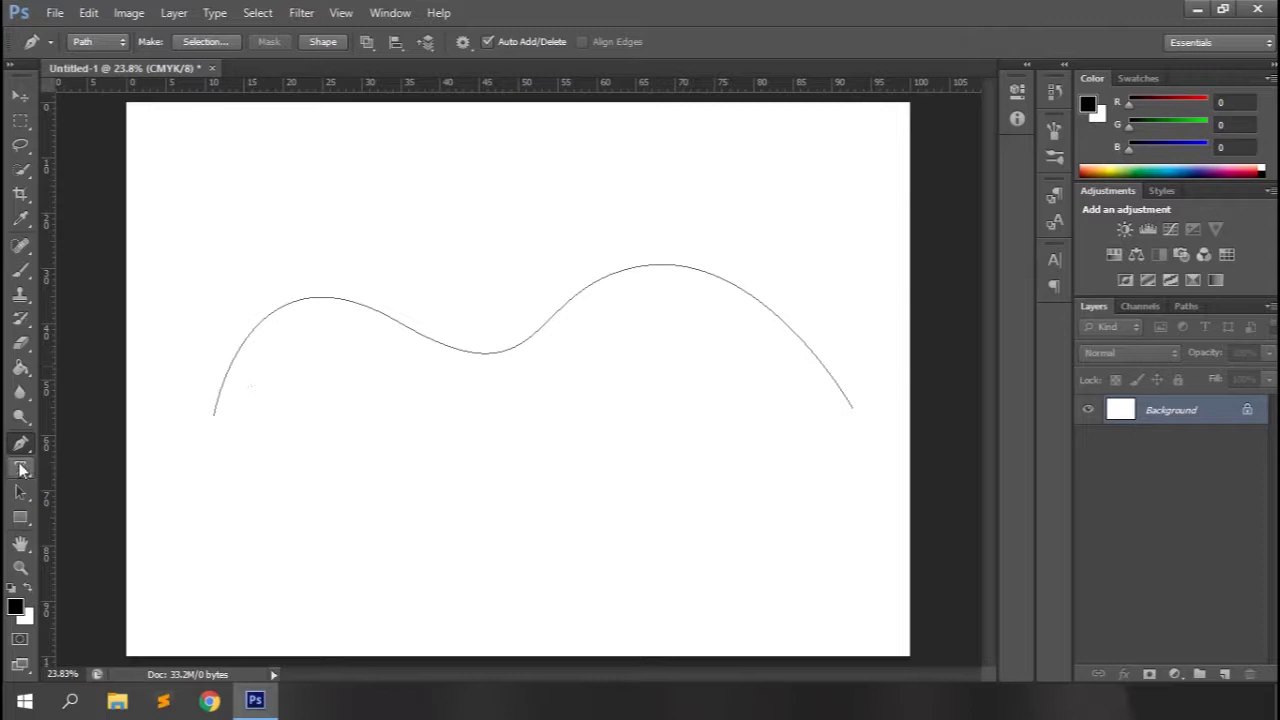
# Step: Place Lorem Ipsum placeholder text along the wavy path from its left end and set its font size to 18 pt
pyautogui.click(21, 467)
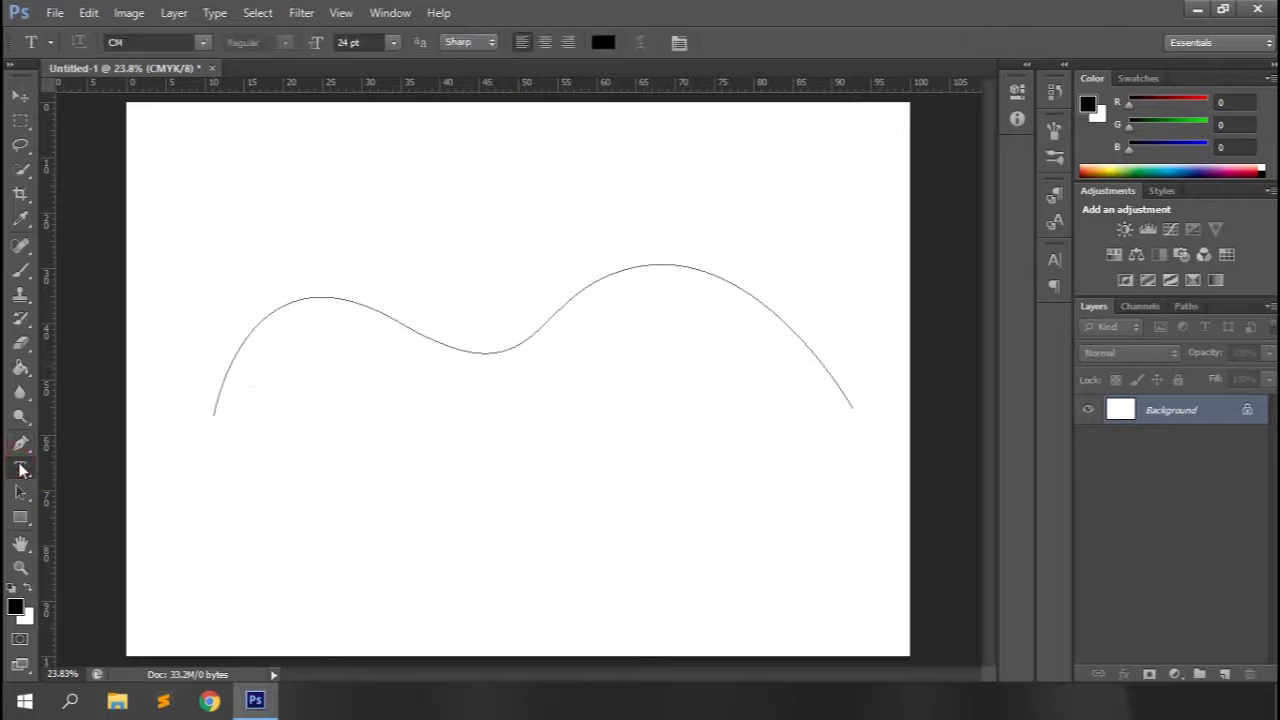
pyautogui.click(219, 397)
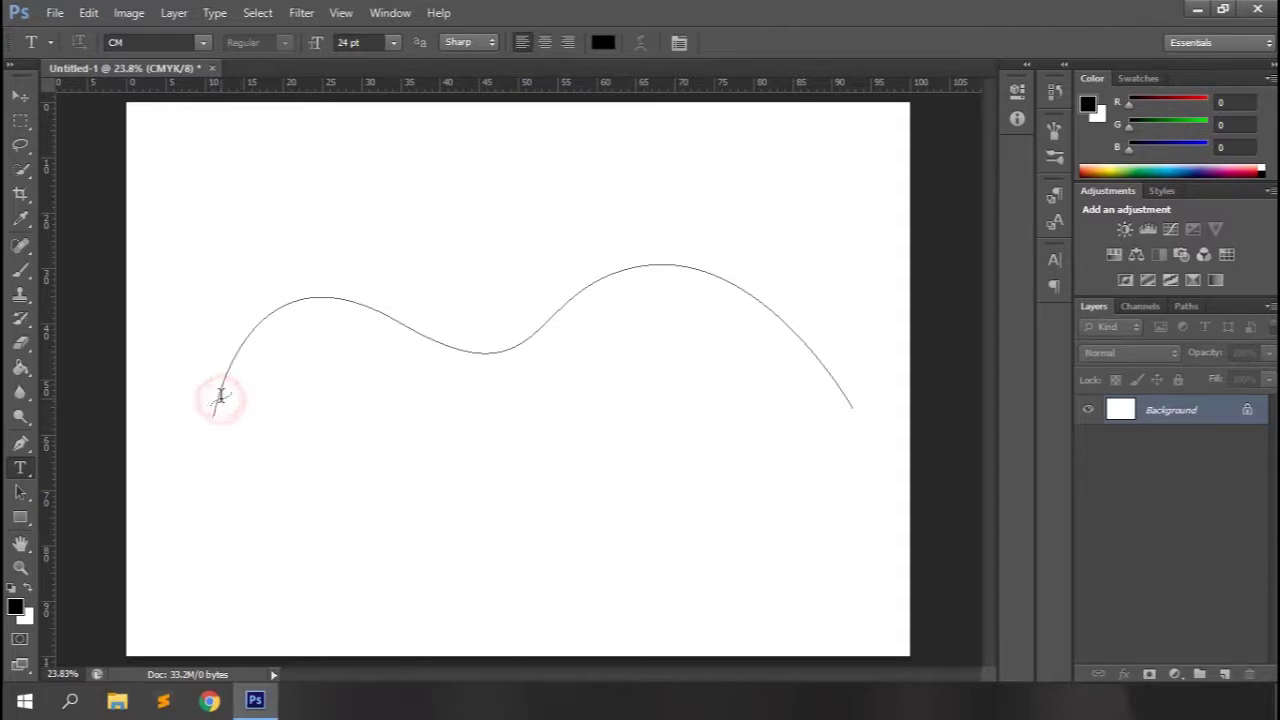
pyautogui.click(215, 13)
pyautogui.click(230, 325)
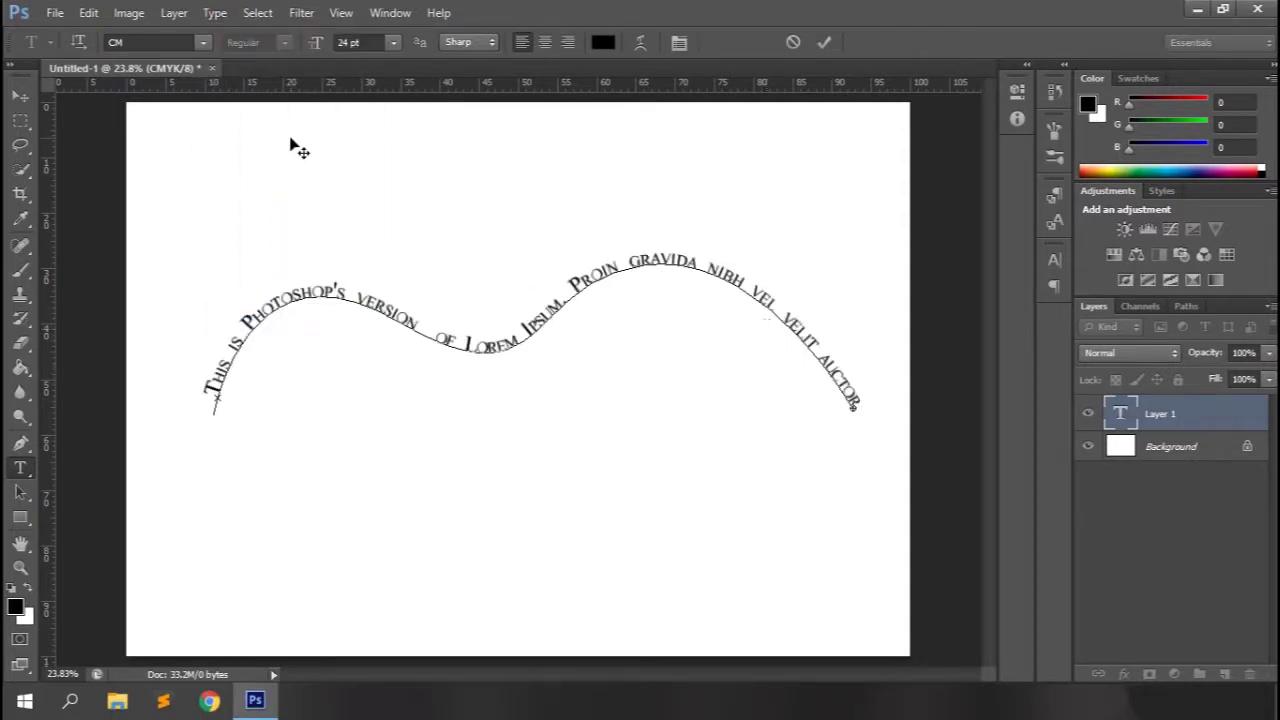
pyautogui.click(824, 42)
pyautogui.click(391, 45)
pyautogui.click(384, 238)
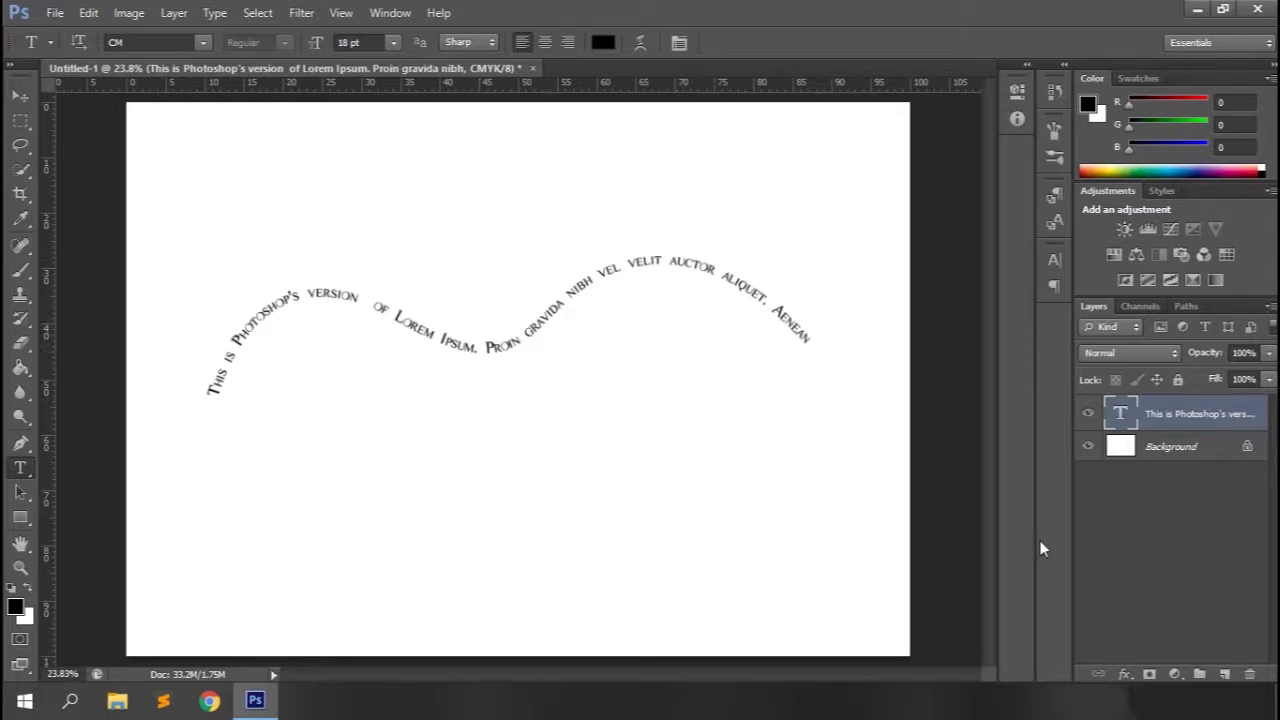
# Step: Delete the text layer that follows the wavy path
pyautogui.moveTo(1176, 420); pyautogui.dragTo(1250, 674)
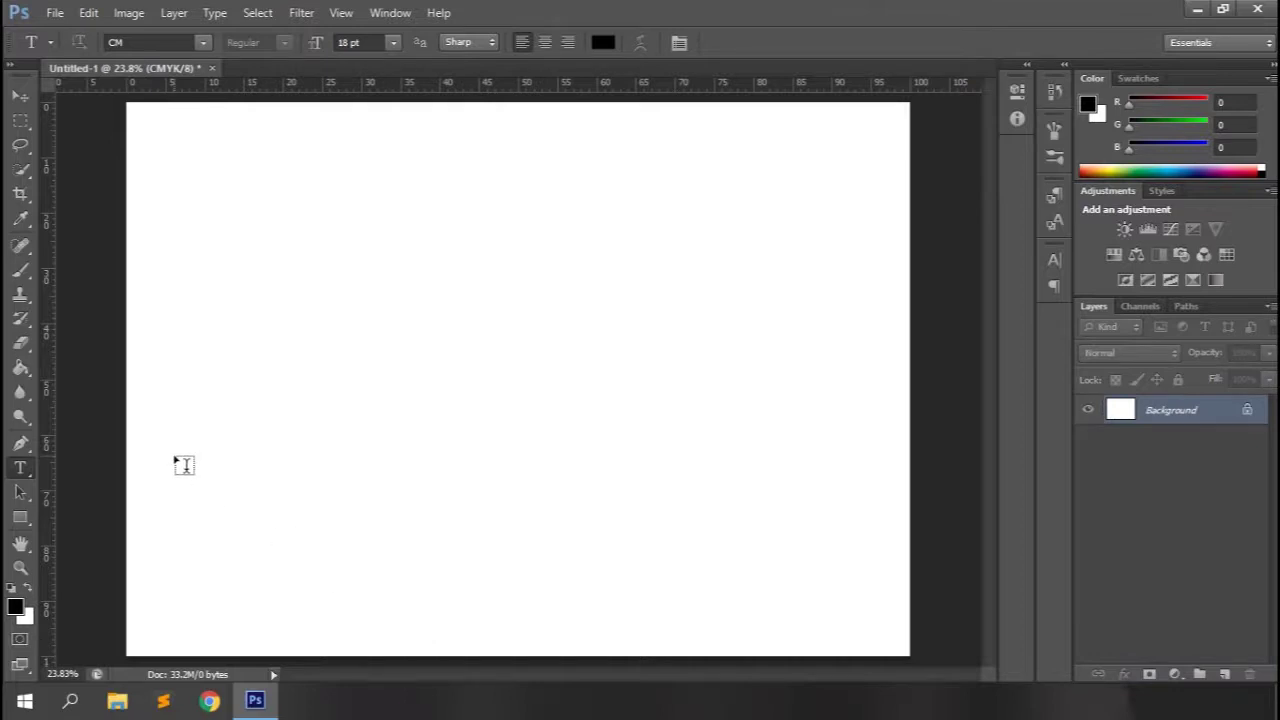
# Step: Set up the Ellipse tool in Shape mode with no fill and a black stroke
pyautogui.click(20, 516)
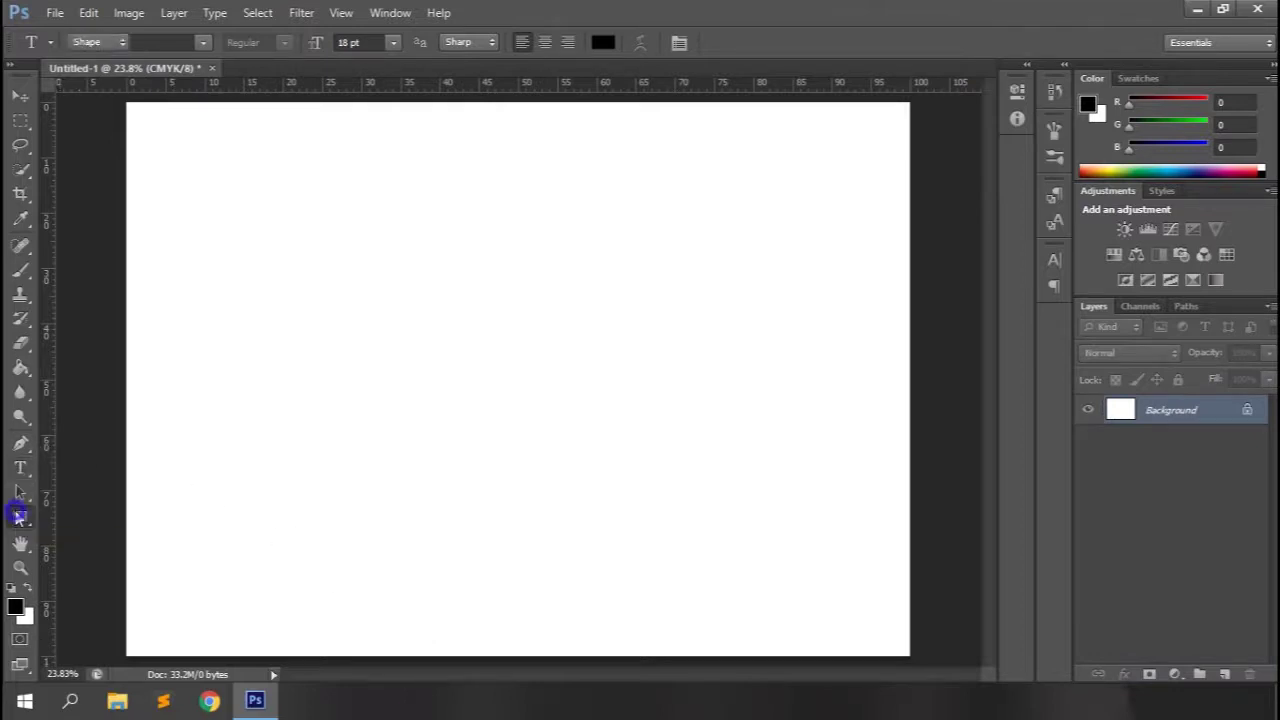
pyautogui.click(90, 548)
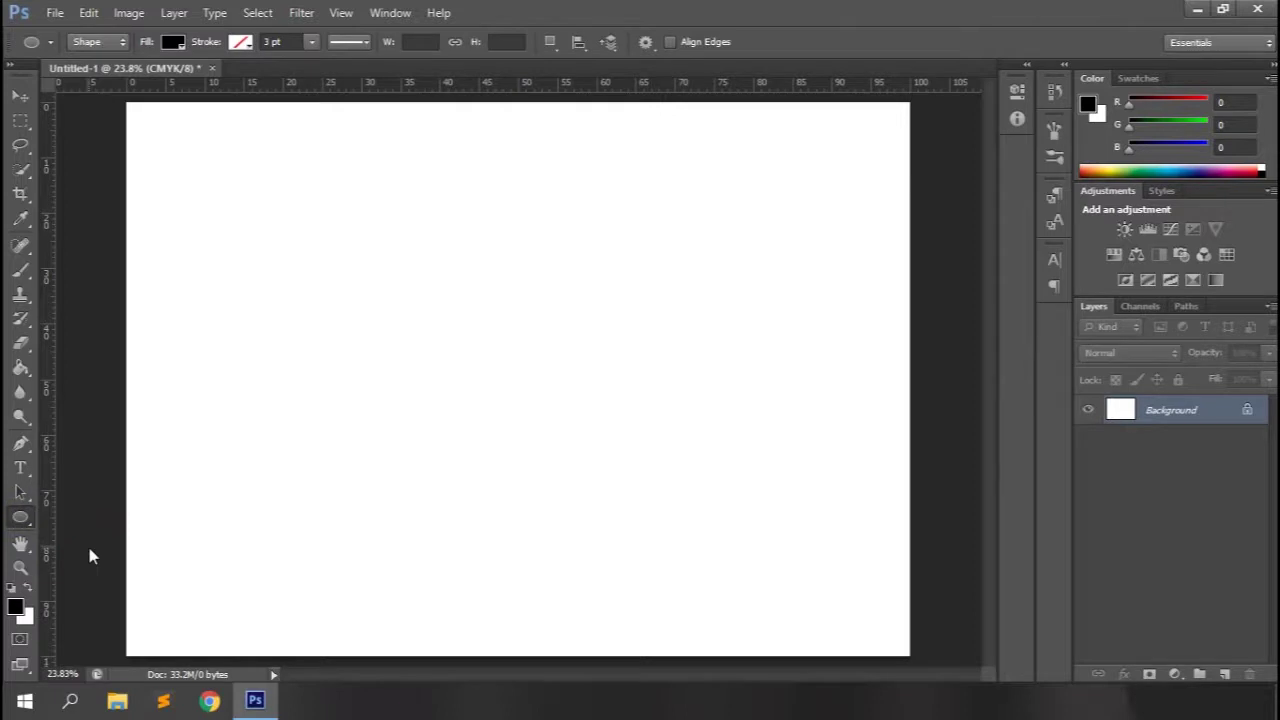
pyautogui.click(173, 42)
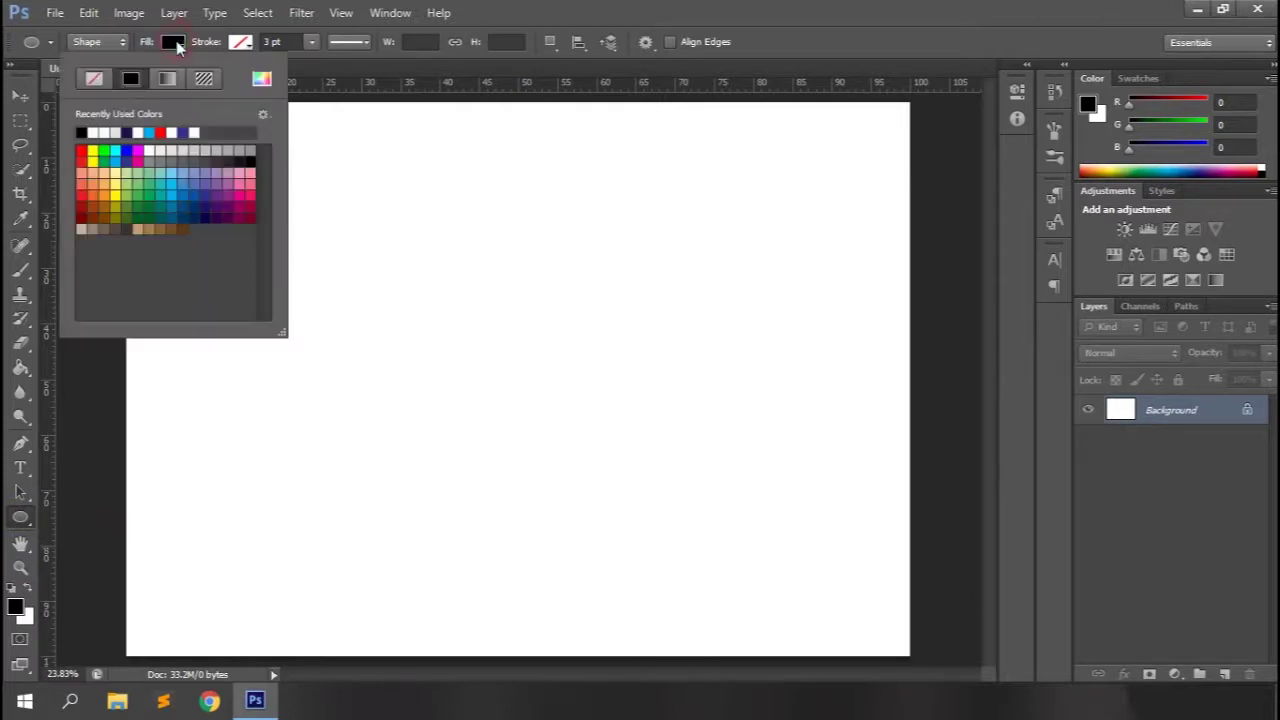
pyautogui.click(97, 78)
pyautogui.click(240, 43)
pyautogui.click(148, 132)
pyautogui.click(533, 9)
# Step: Create a 500 px by 500 px circle from its center, near the middle of the canvas
pyautogui.click(486, 347)
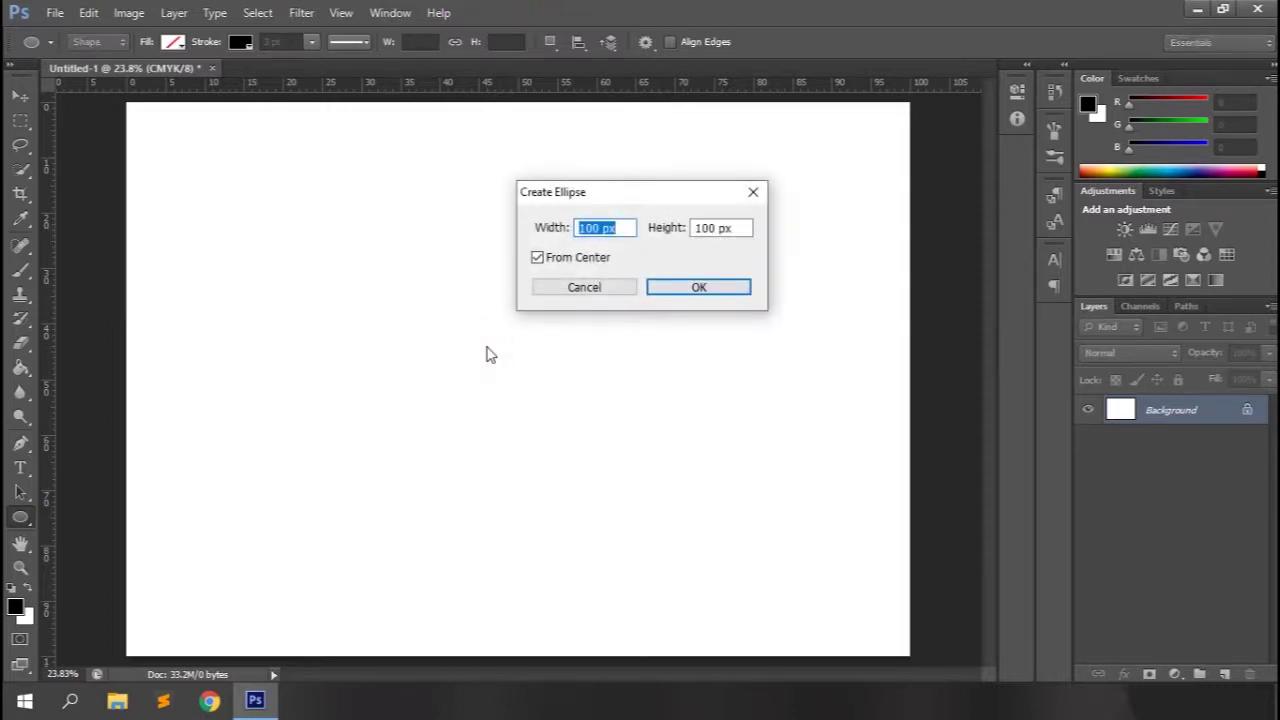
pyautogui.click(590, 221)
pyautogui.write('50')
pyautogui.press('Tab')
pyautogui.write('500')
pyautogui.press('Return')
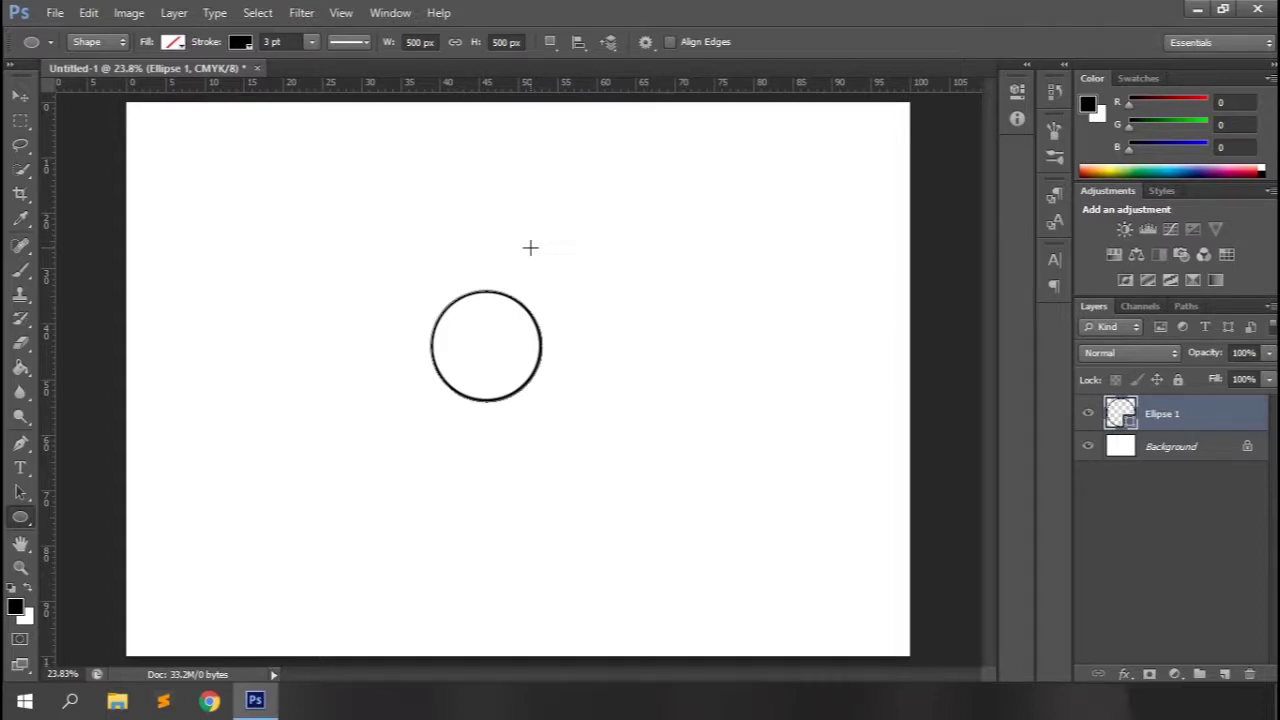
# Step: Scale the circle up proportionally about its center to about 1339 px in diameter
pyautogui.hotkey('ctrl', 't')
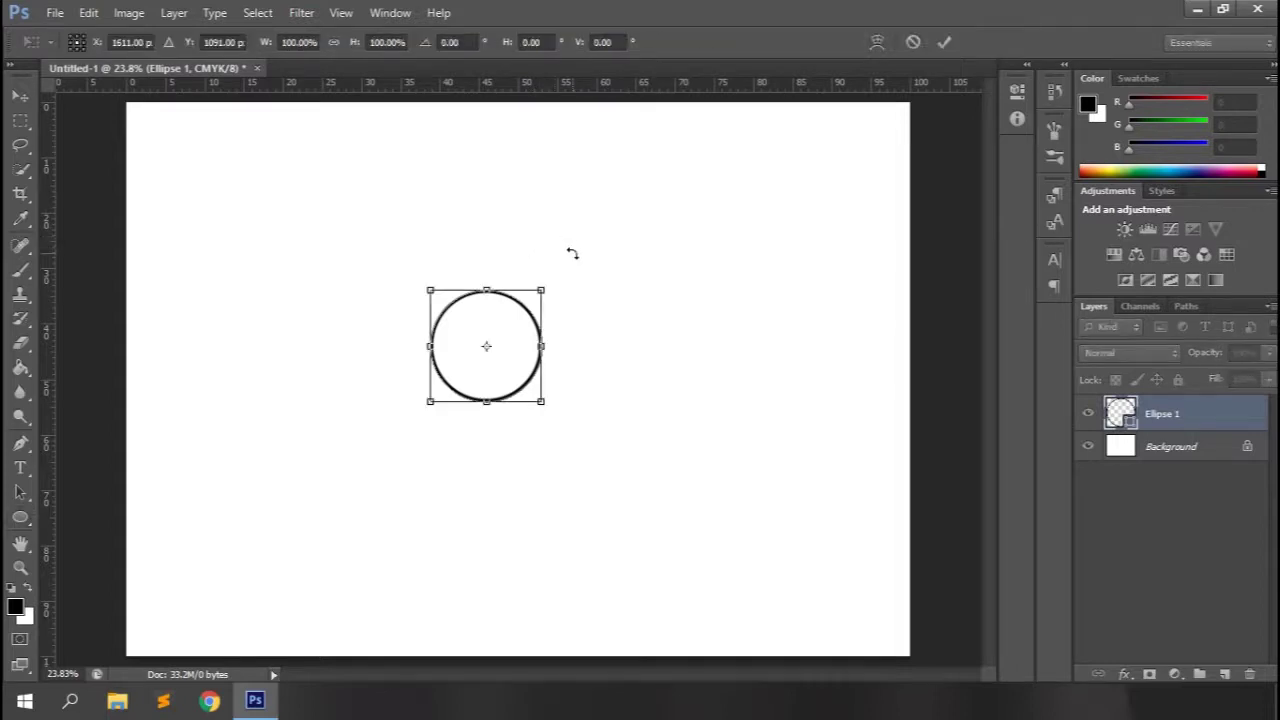
pyautogui.moveTo(543, 401); pyautogui.dragTo(648, 478)
pyautogui.press('Return')
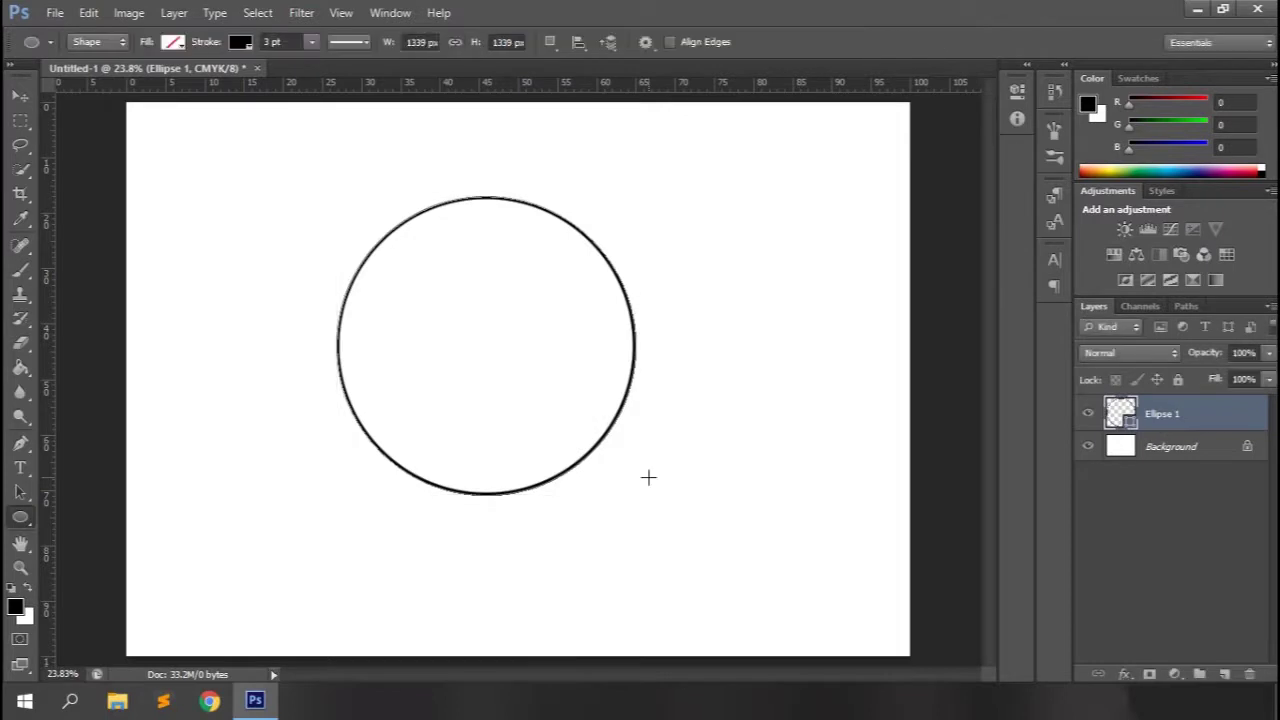
# Step: Duplicate the circle and scale the copy about its center to about 137% to form a concentric outer ring
pyautogui.hotkey('ctrl', 'j')
pyautogui.hotkey('ctrl', 't')
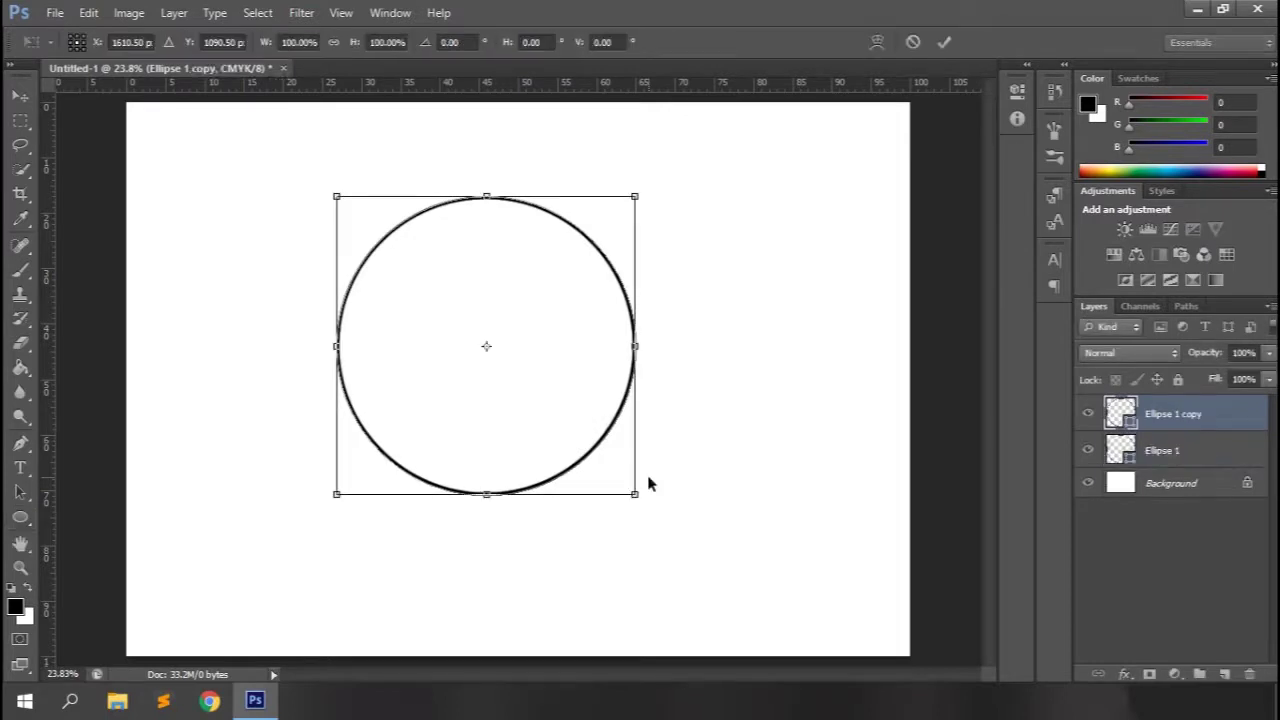
pyautogui.moveTo(637, 496); pyautogui.dragTo(691, 548)
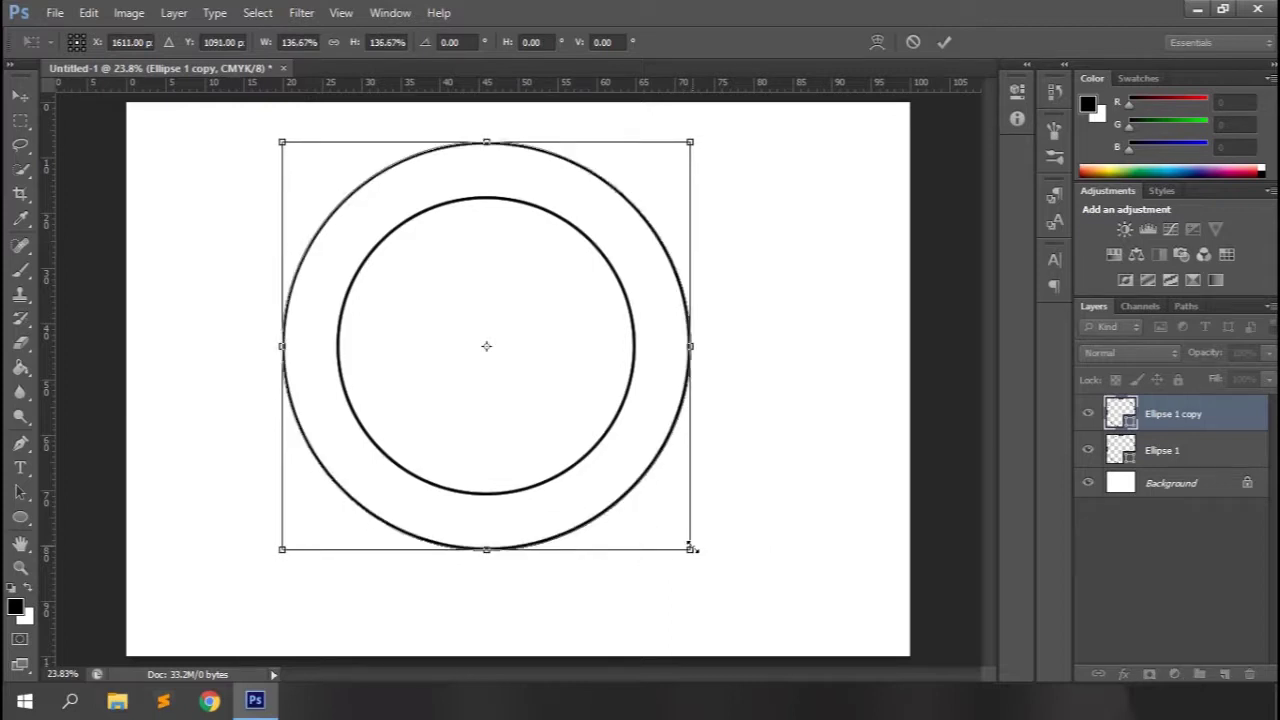
pyautogui.press('Return')
# Step: Try filling the inside of the inner circle with Lorem Ipsum placeholder text, and discard the text
pyautogui.click(23, 469)
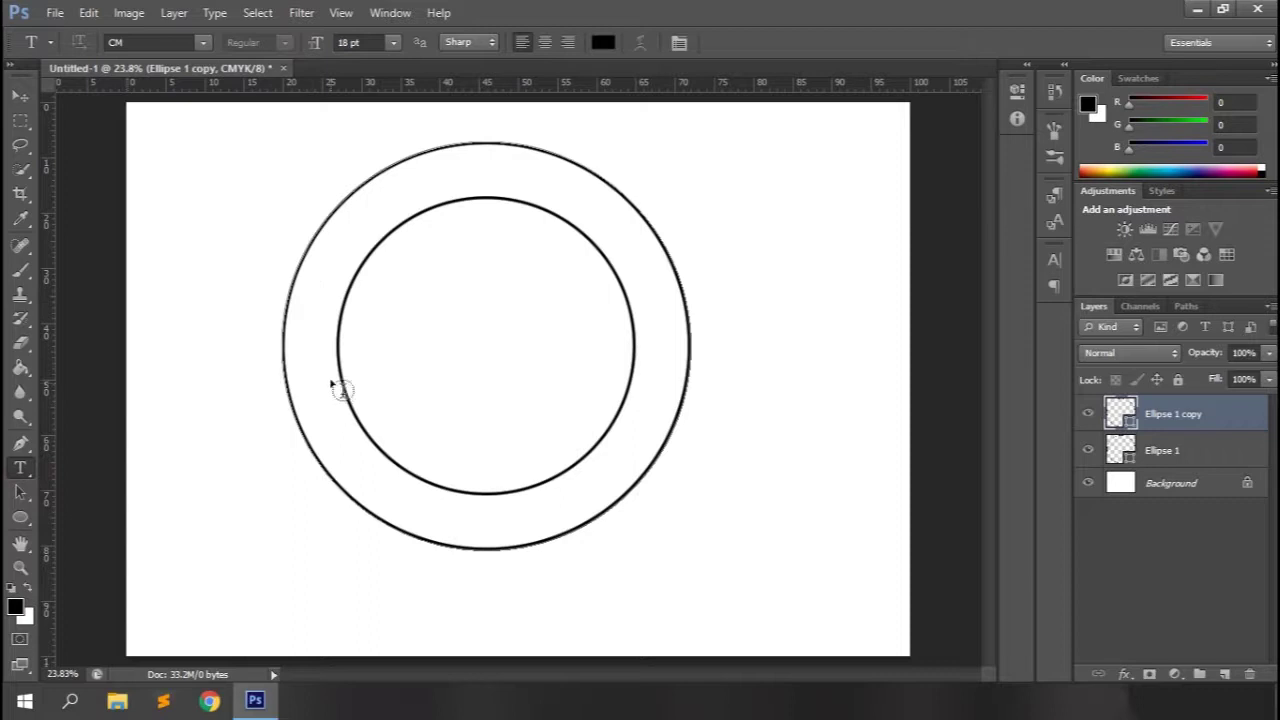
pyautogui.click(1160, 443)
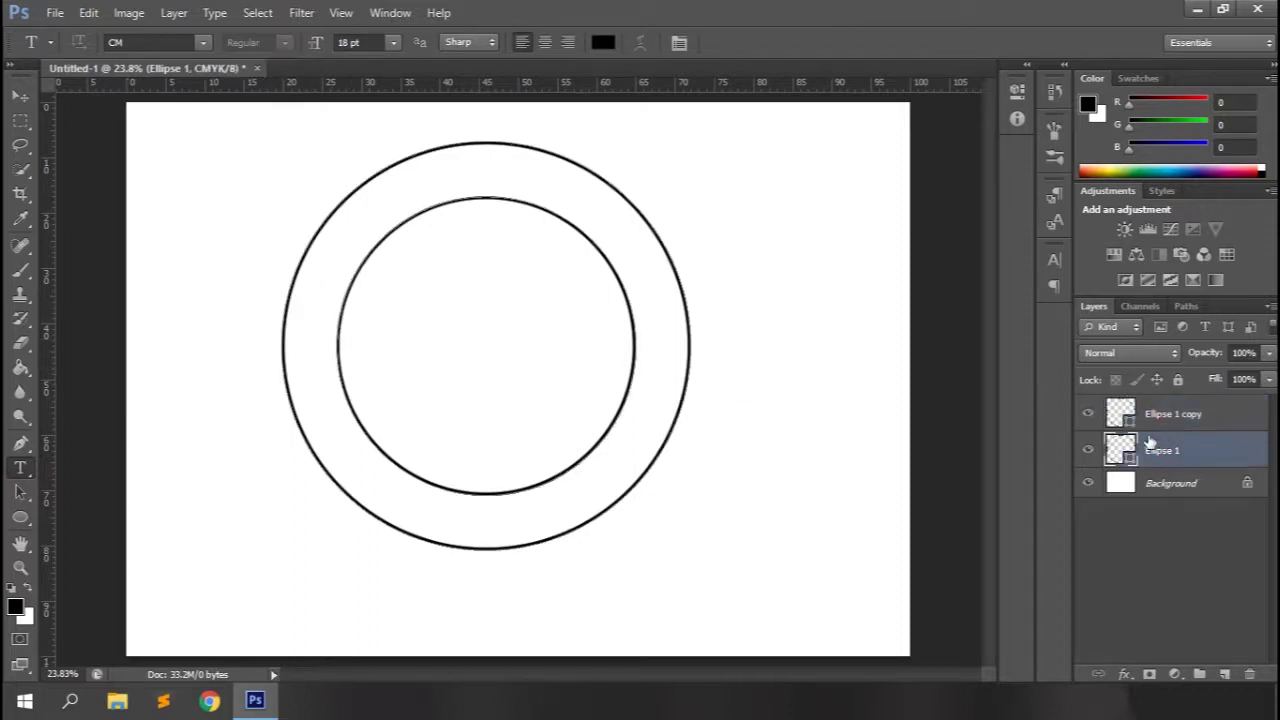
pyautogui.click(406, 306)
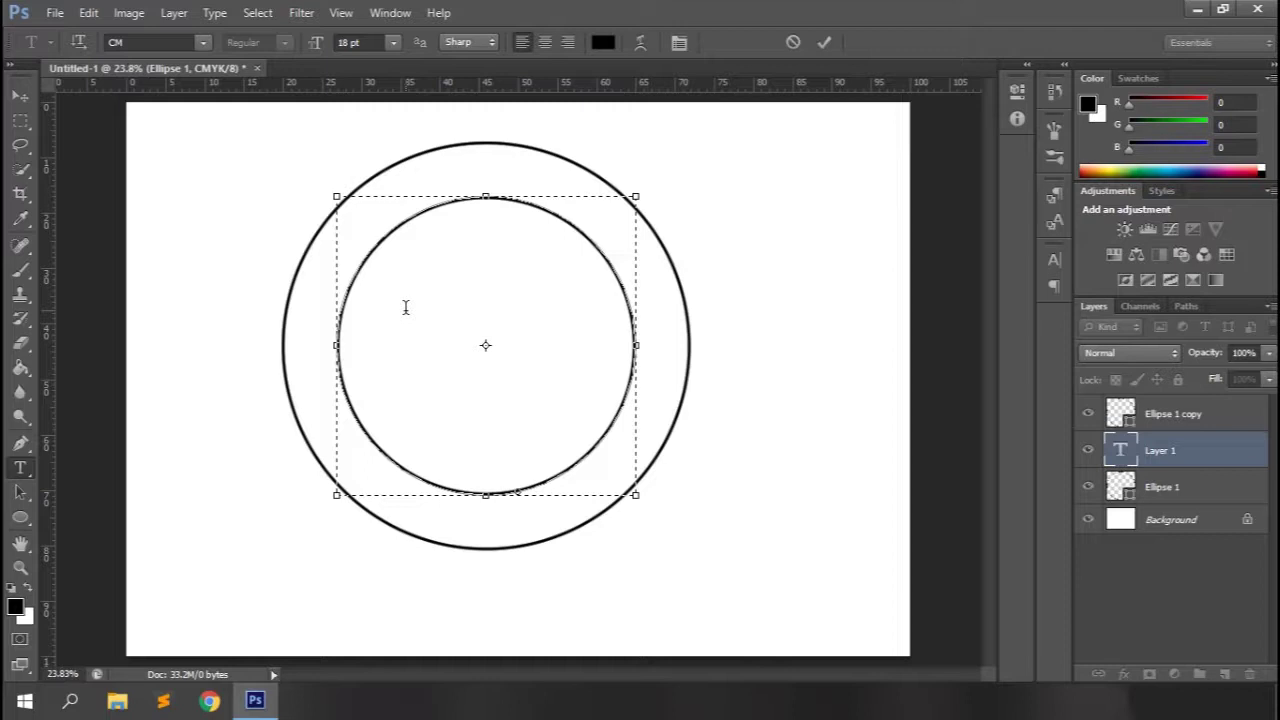
pyautogui.click(215, 12)
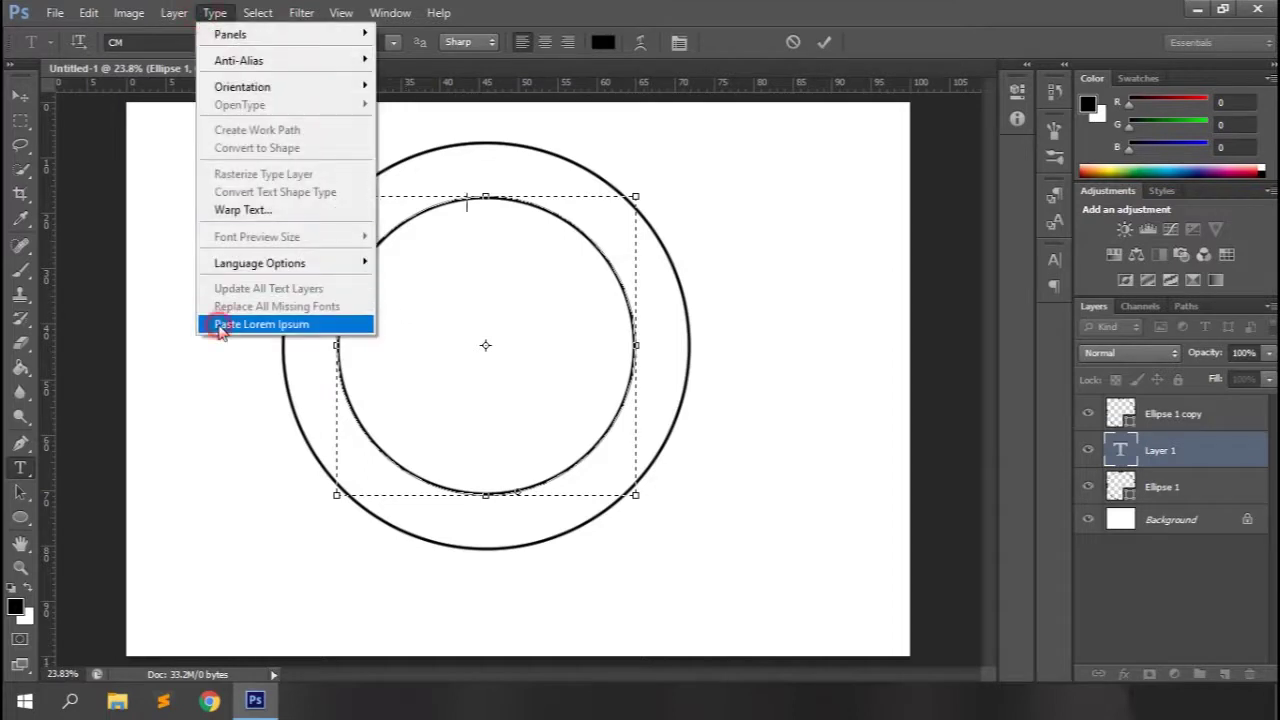
pyautogui.click(223, 323)
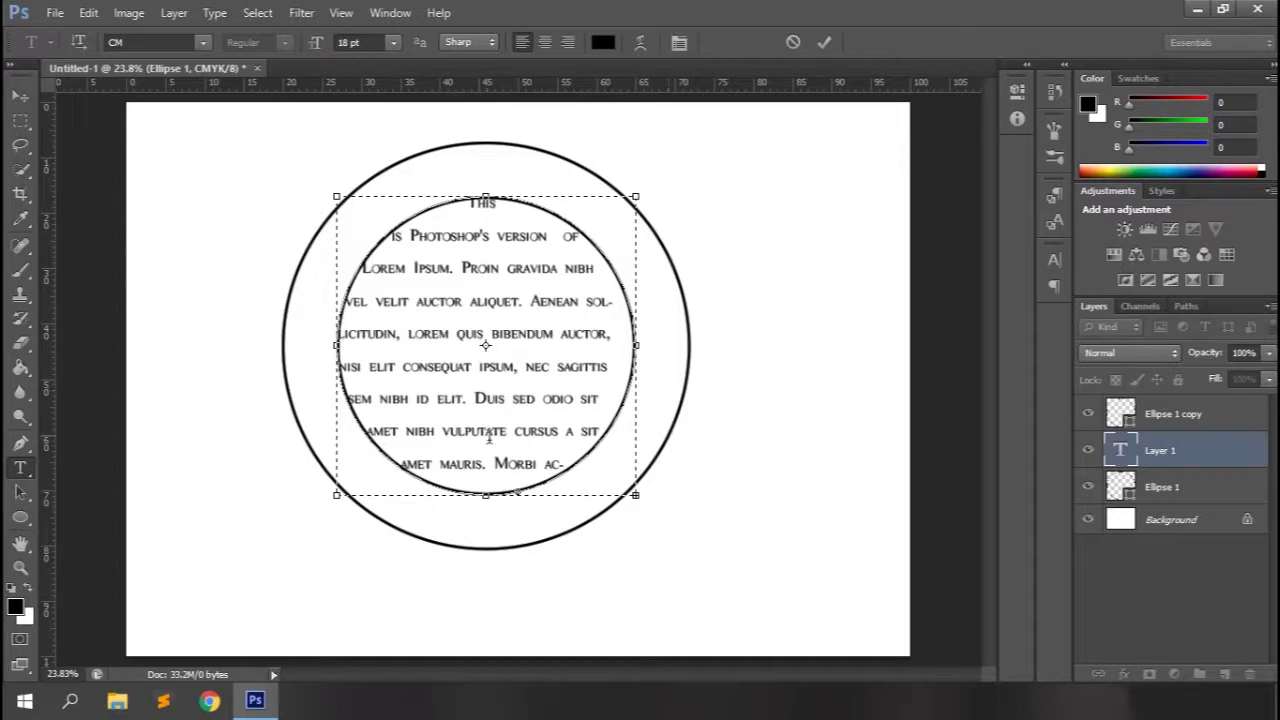
pyautogui.click(791, 44)
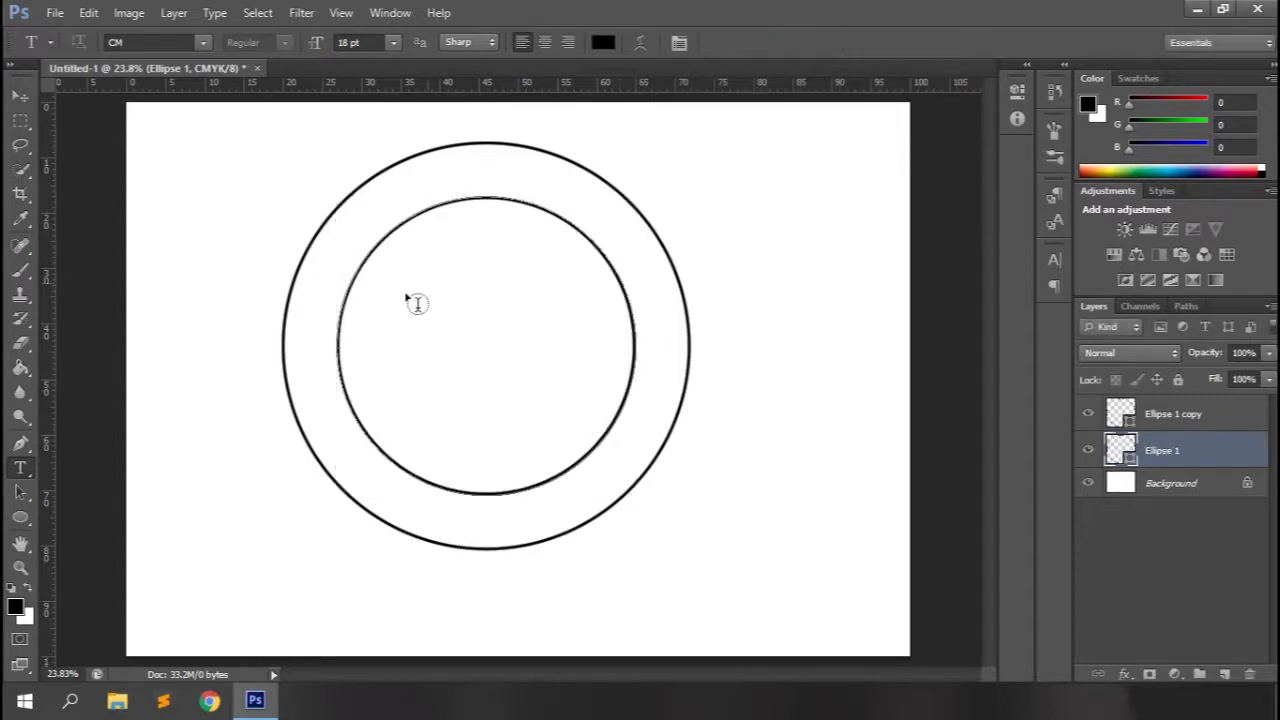
# Step: Add the text "PHOTOSHOP TYPE TOOL TUTORIAL" along the inner circle's outline and set its font size to 48 pt
pyautogui.click(336, 396)
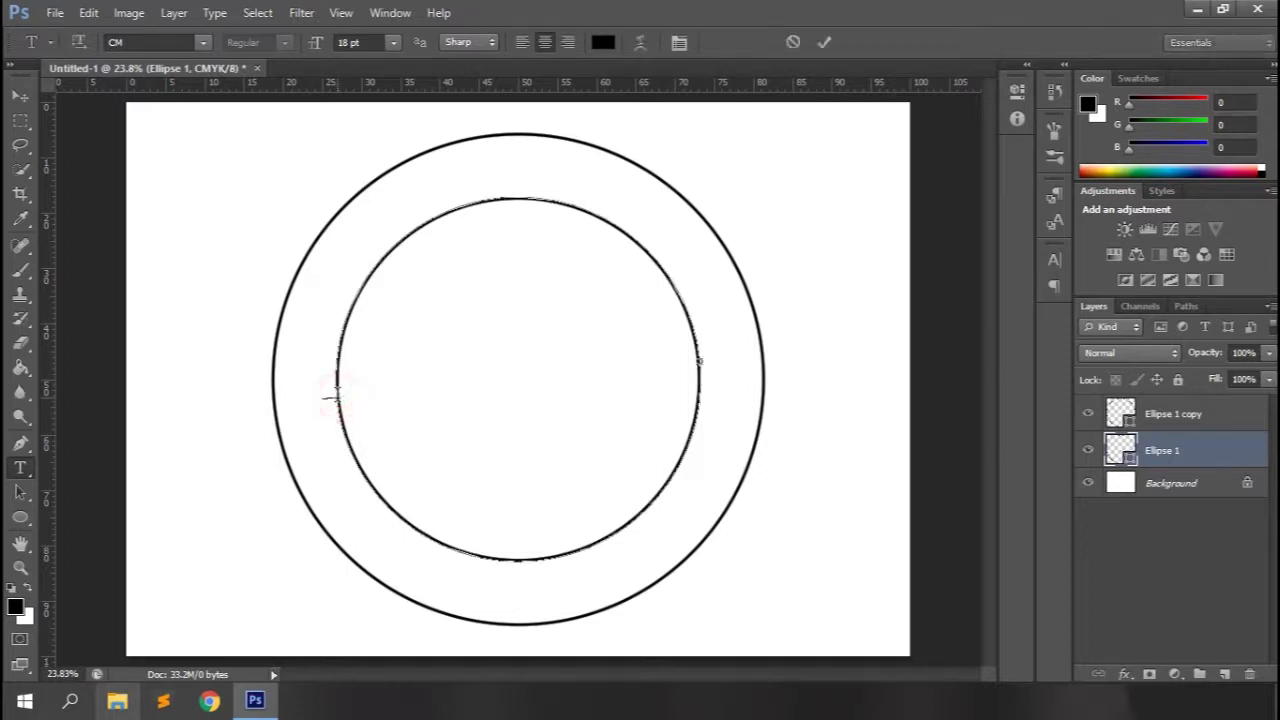
pyautogui.write('PHOTOSHOP TYPE TOOL TUTORIAL')
pyautogui.click(824, 42)
pyautogui.click(393, 43)
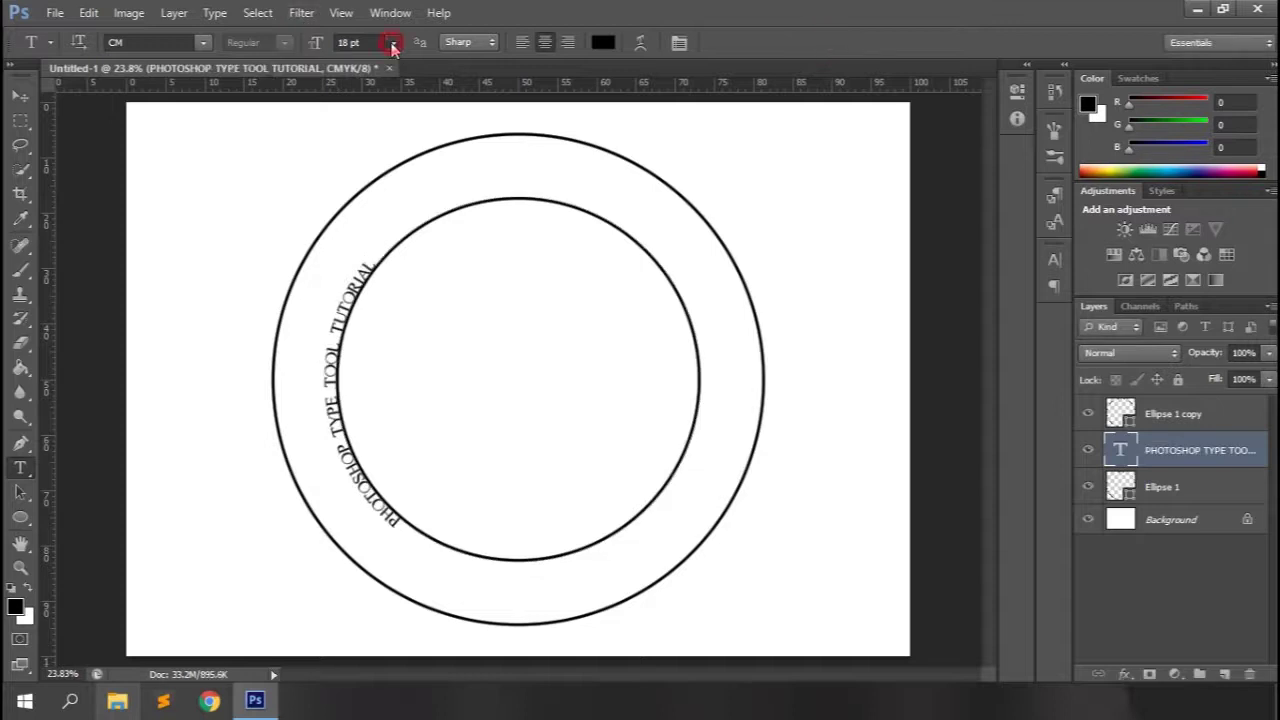
pyautogui.click(366, 317)
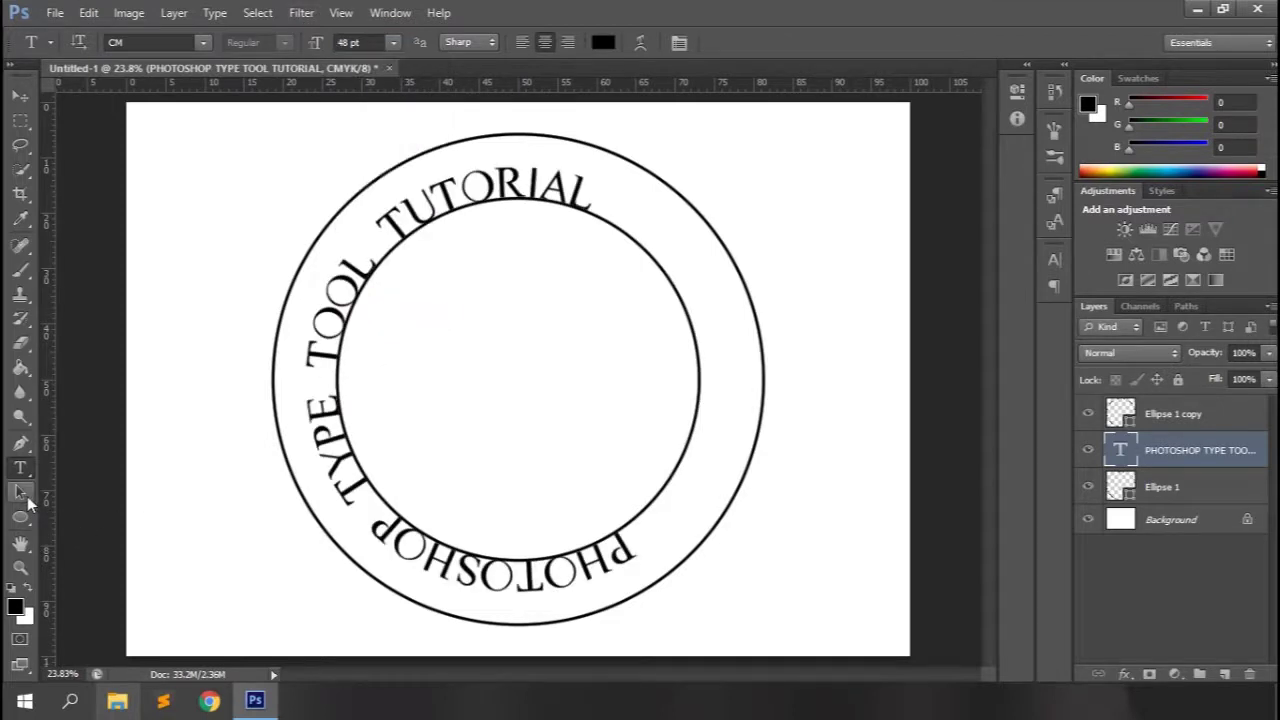
# Step: Hide both ellipse layers and slide the circular text along its path until it is centered at the top
pyautogui.click(27, 496)
pyautogui.click(1092, 490)
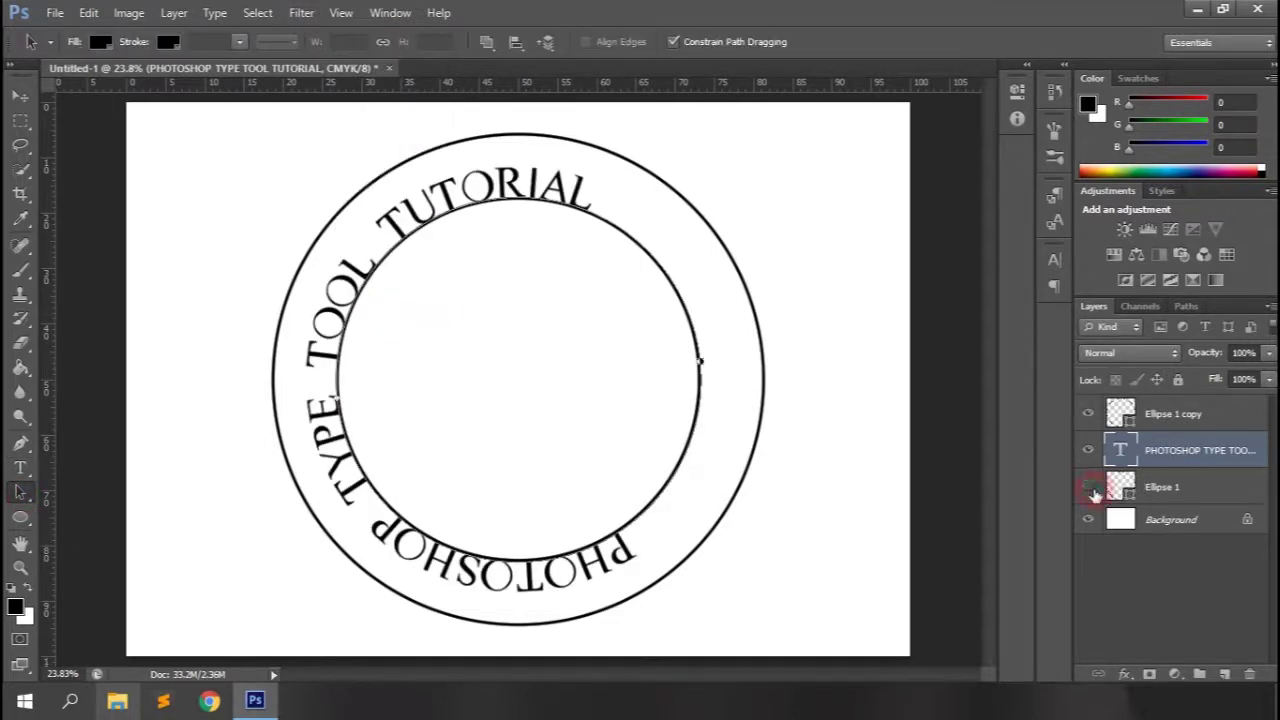
pyautogui.click(1088, 413)
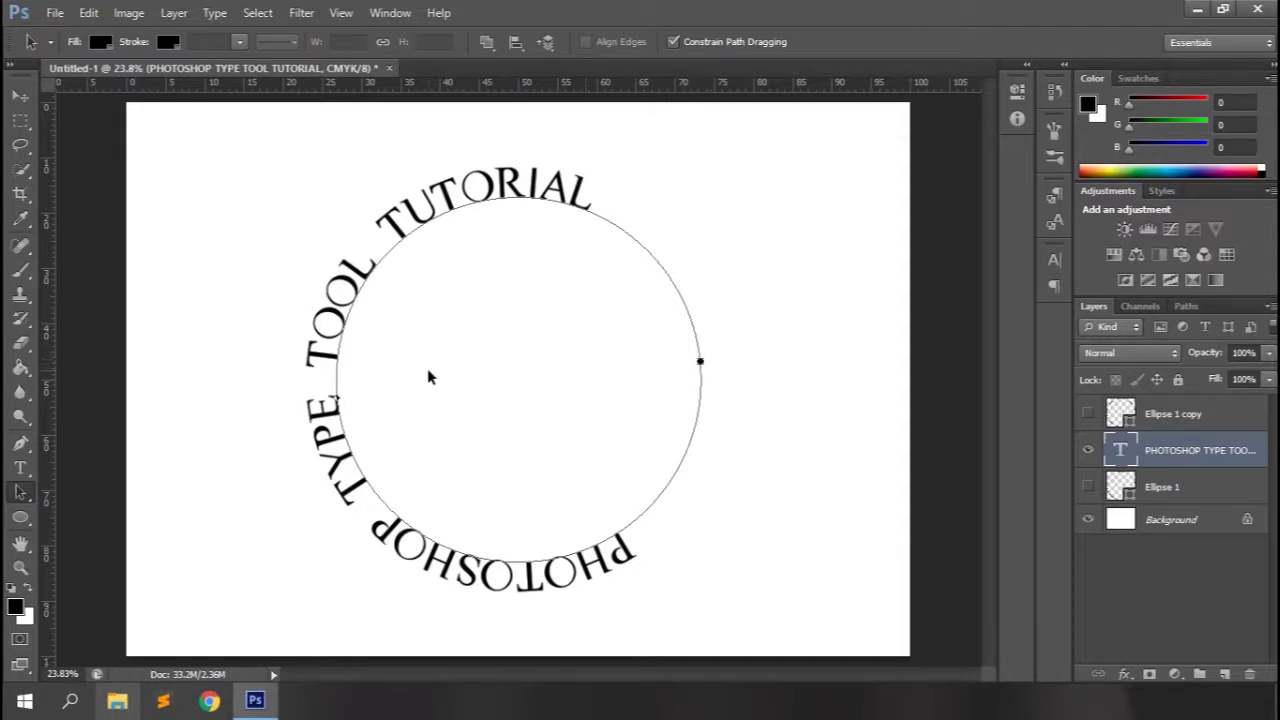
pyautogui.moveTo(349, 397); pyautogui.dragTo(519, 163)
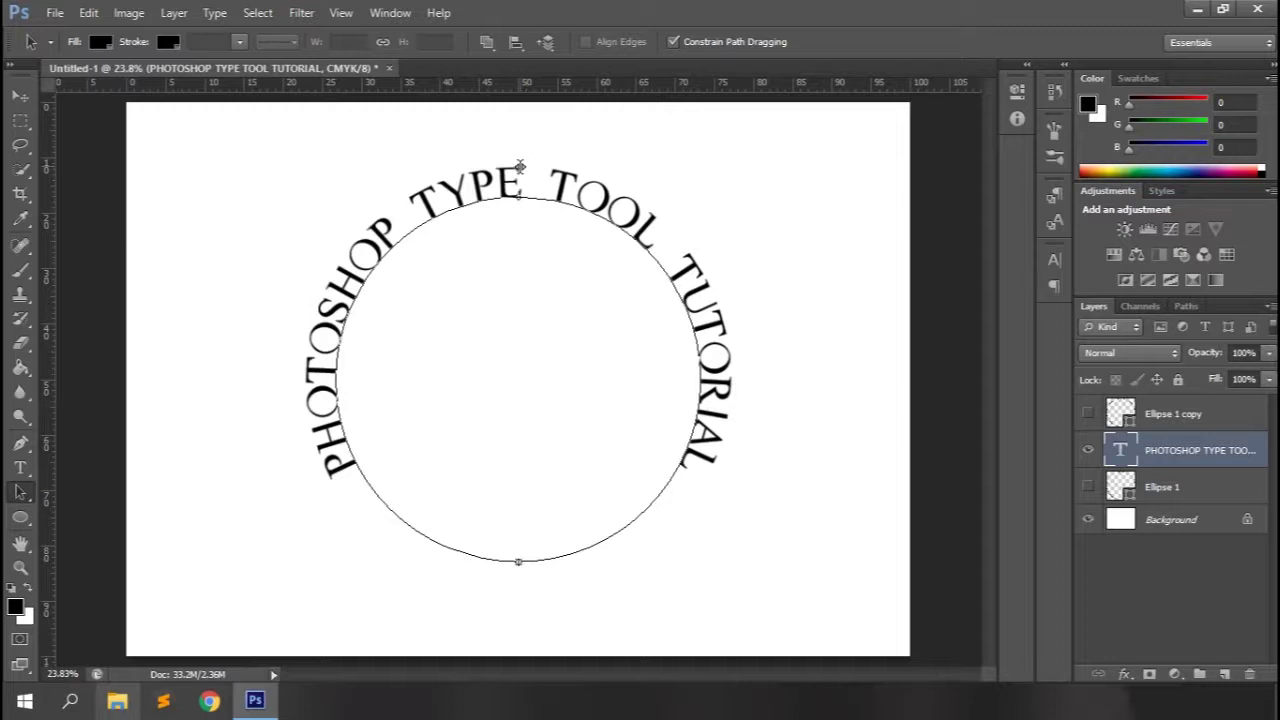
pyautogui.moveTo(519, 163); pyautogui.dragTo(519, 165)
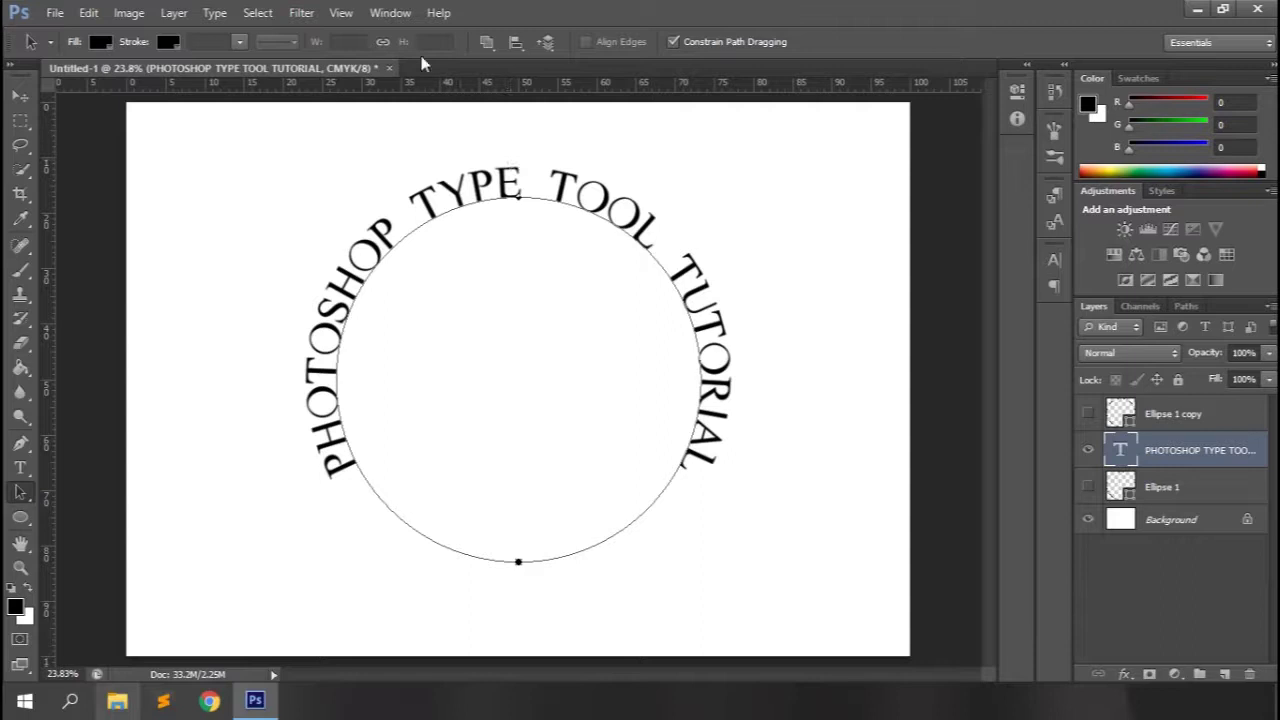
# Step: Set the font size of the PHOTOSHOP TYPE TOOL TUTORIAL text to 36 pt
pyautogui.click(20, 468)
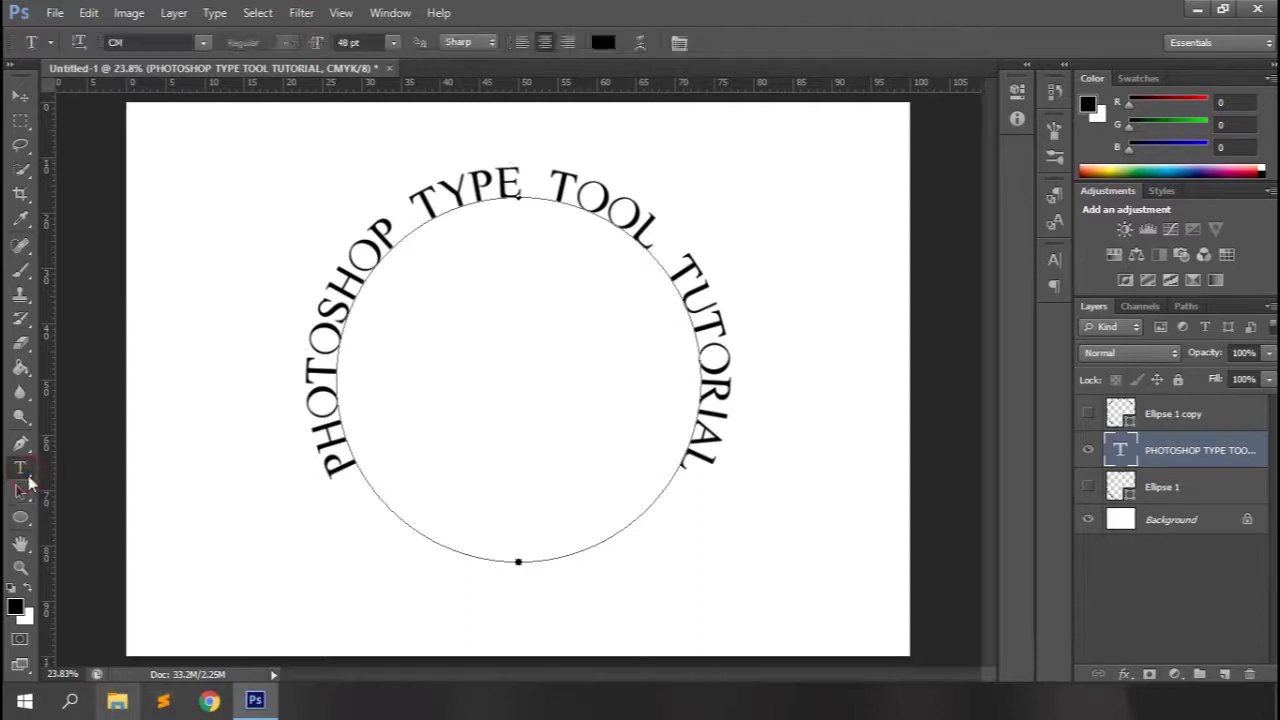
pyautogui.click(393, 42)
pyautogui.click(375, 293)
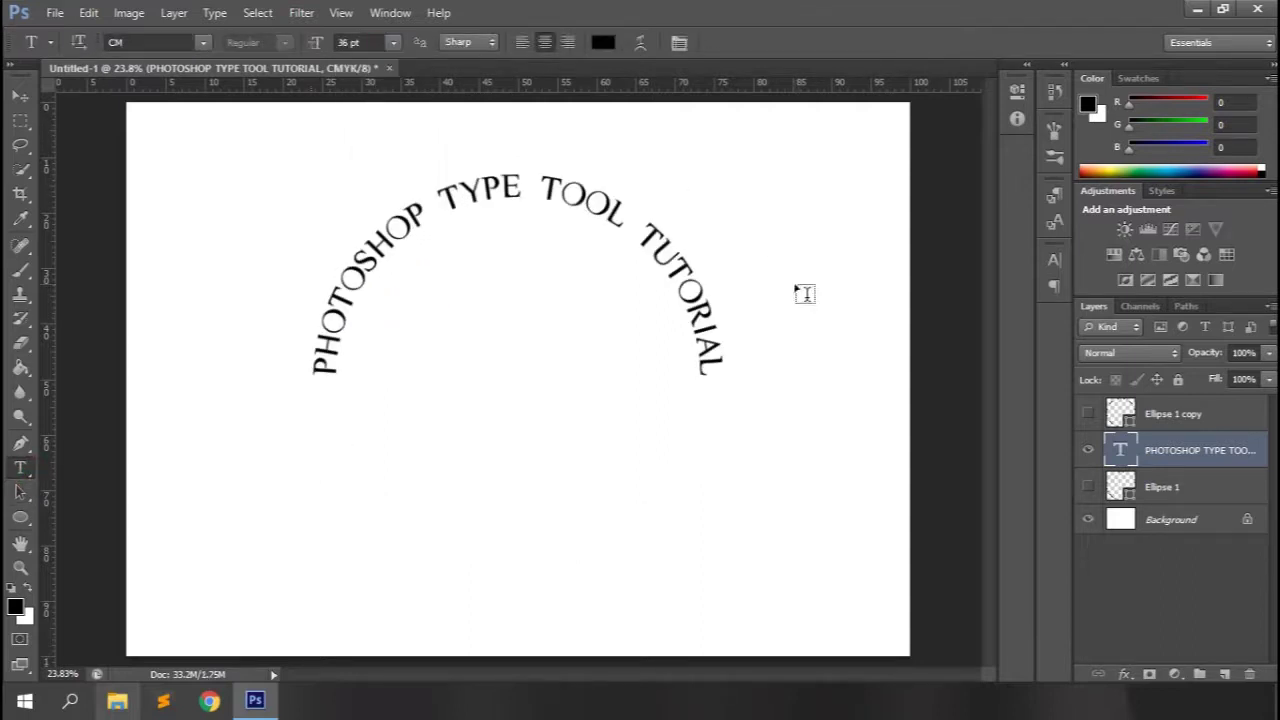
# Step: Show both ellipse layers and scale the text up about its center to sit midway between the two rings
pyautogui.click(1092, 416)
pyautogui.click(1092, 487)
pyautogui.hotkey('ctrl', 't')
pyautogui.moveTo(728, 566); pyautogui.dragTo(756, 590)
pyautogui.press('Return')
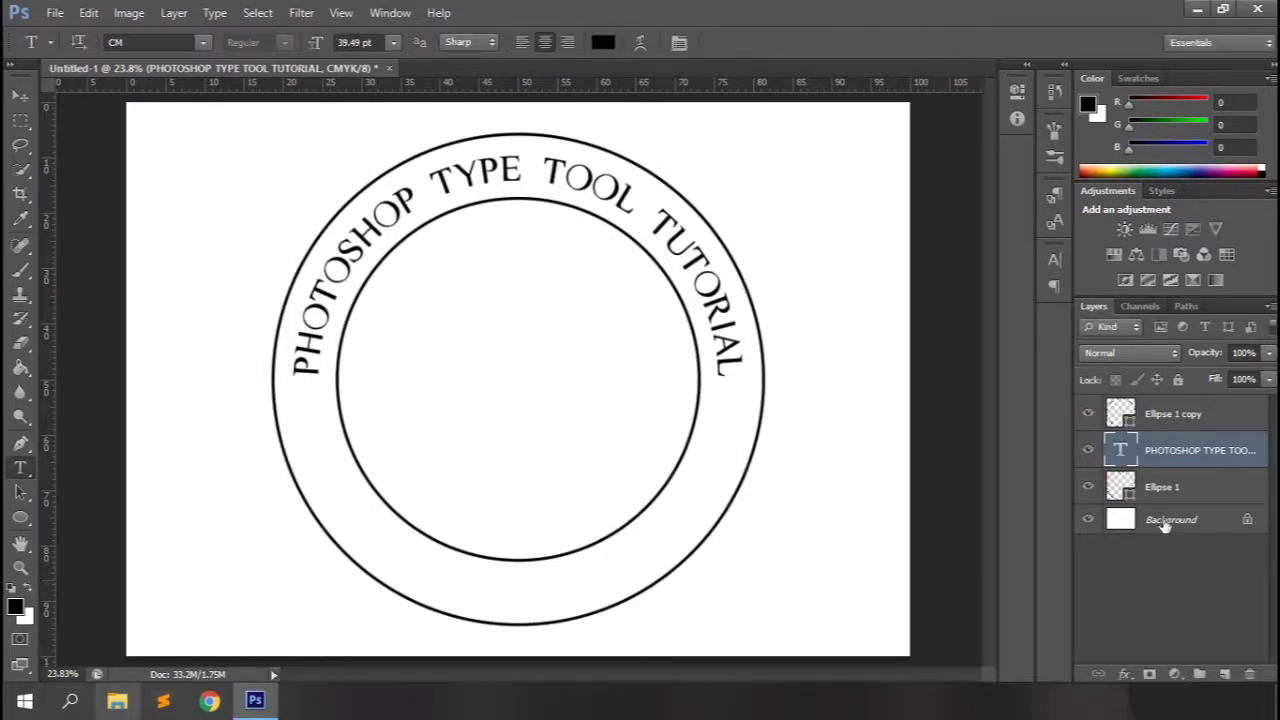
# Step: Add the text "WEBTRICKSHOME" in 36 pt along the lower-left outline of the inner circle, Ellipse 1
pyautogui.click(1163, 487)
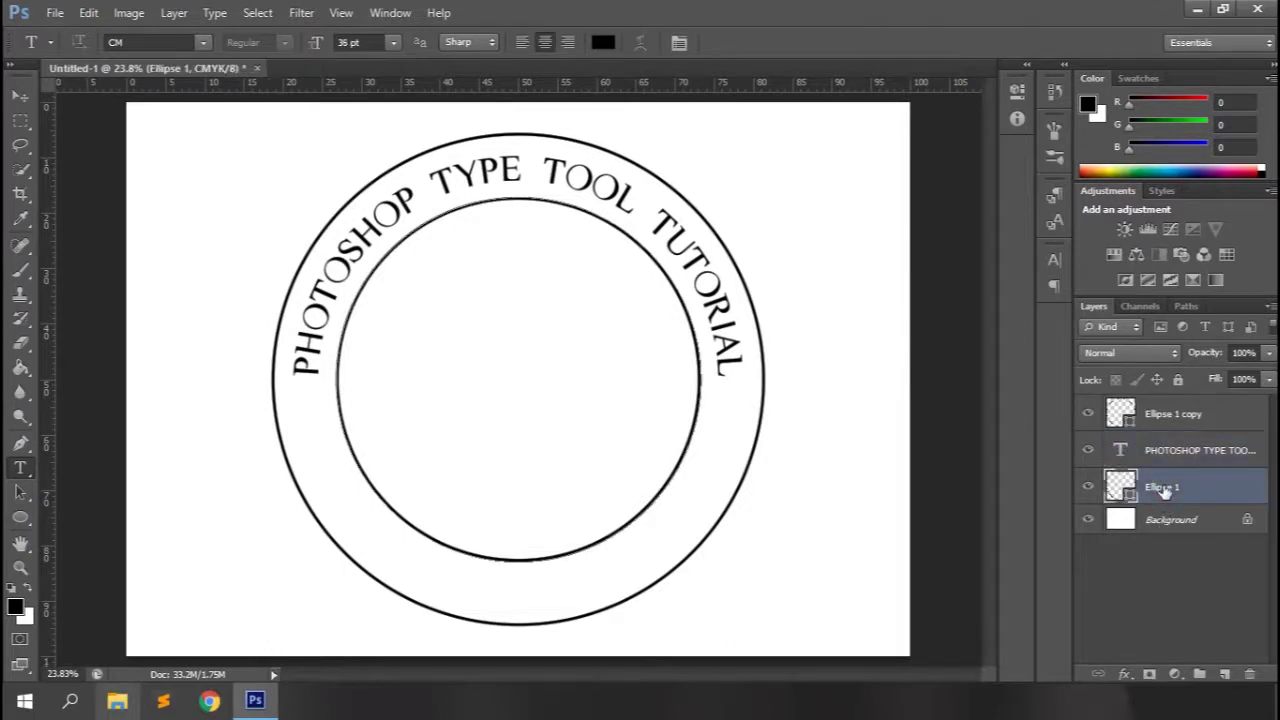
pyautogui.click(352, 452)
pyautogui.write('WEBTRICKSHOME')
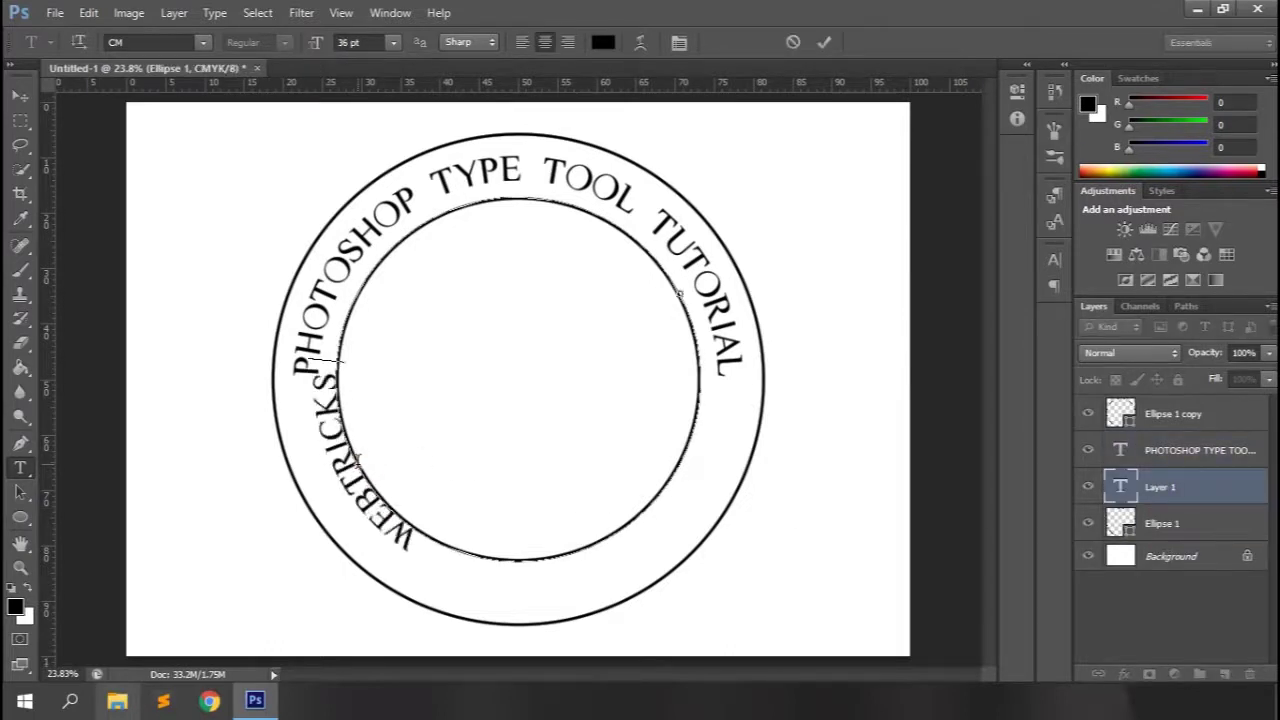
pyautogui.click(825, 43)
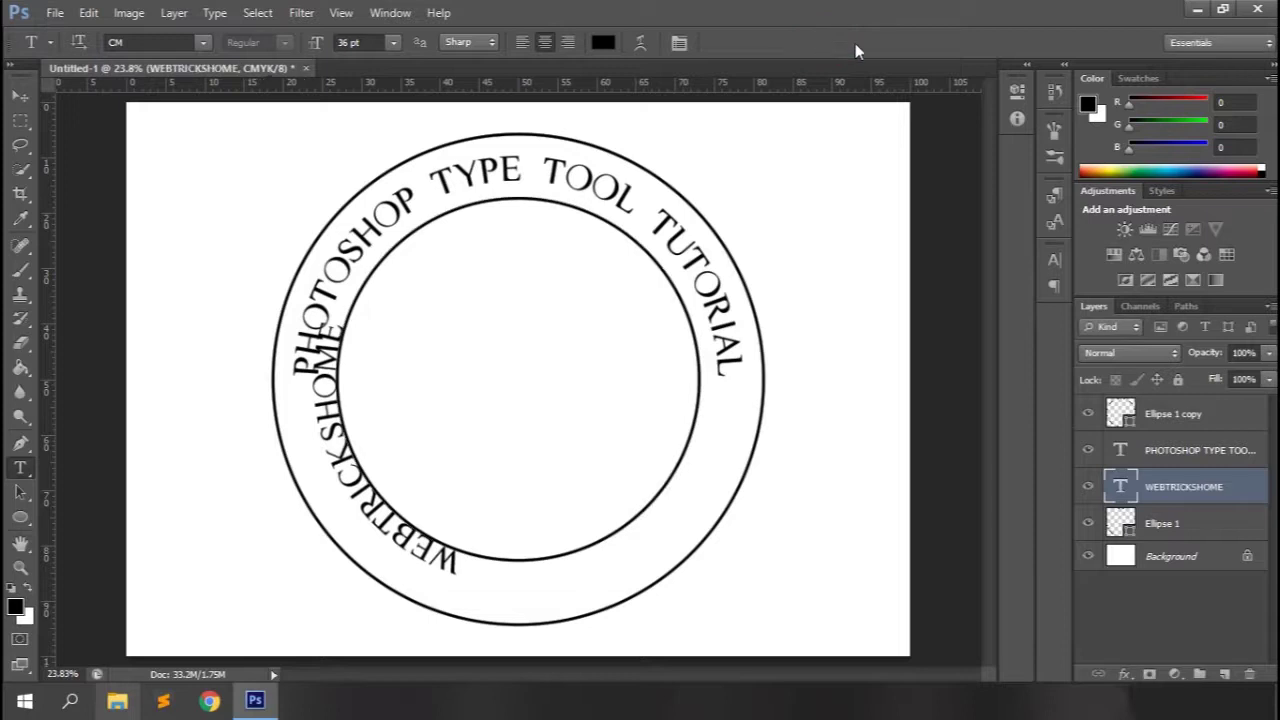
# Step: Isolate the WEBTRICKSHOME text against the Background, center it at the path's bottom, and flip it inside the circle to read upright
pyautogui.click(1088, 413)
pyautogui.click(1088, 524)
pyautogui.click(1088, 450)
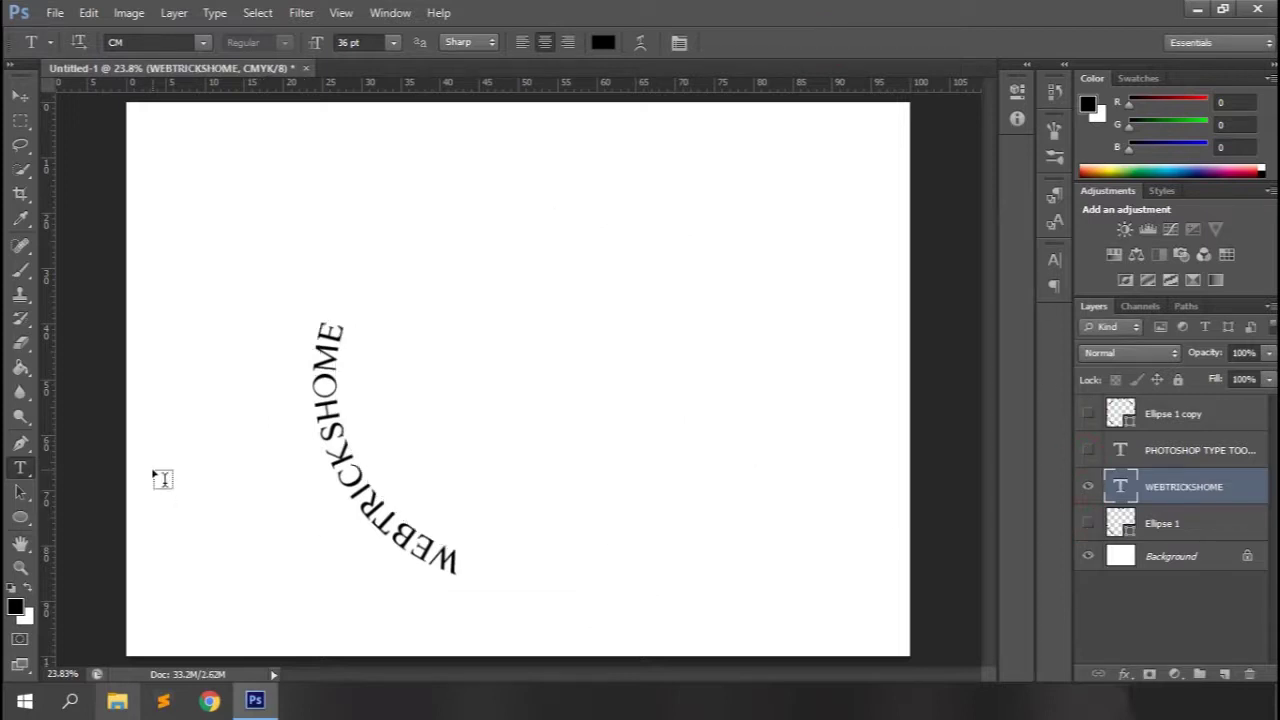
pyautogui.click(21, 493)
pyautogui.moveTo(353, 468)
pyautogui.mouseDown()
pyautogui.moveTo(380, 548)
pyautogui.moveTo(414, 572)
pyautogui.moveTo(518, 590)
pyautogui.mouseUp()
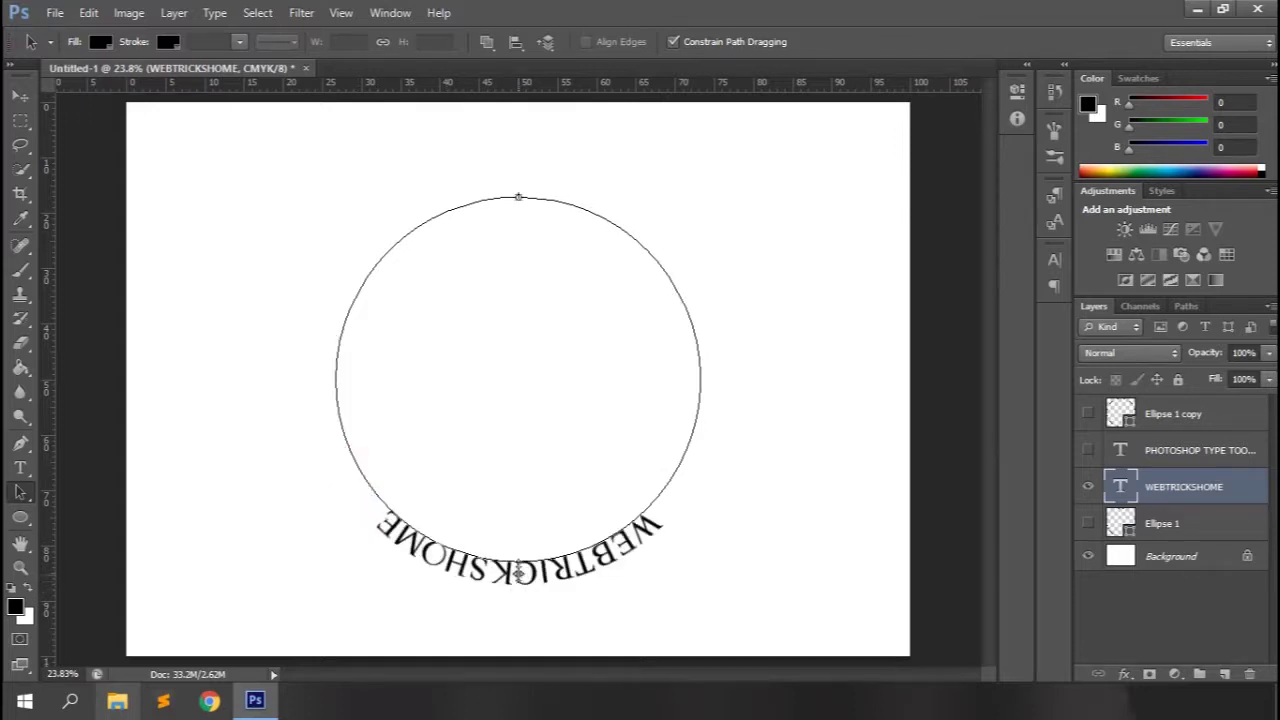
pyautogui.moveTo(518, 558); pyautogui.dragTo(518, 548)
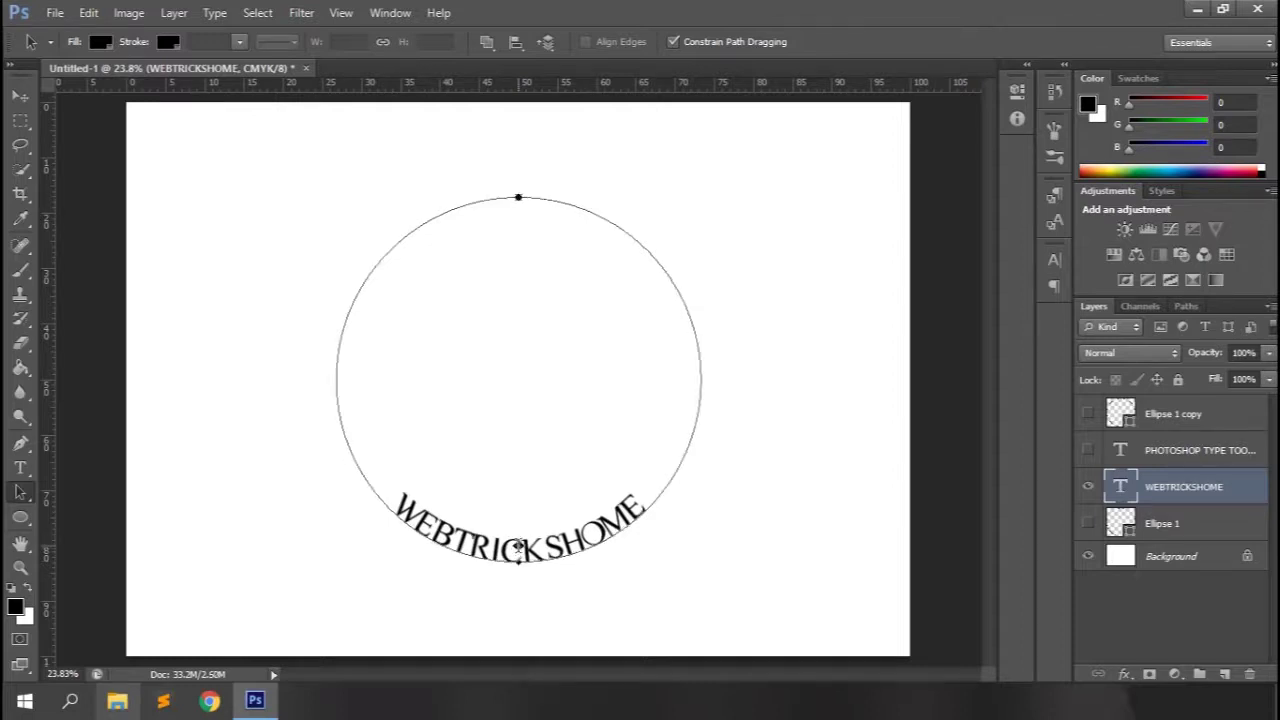
# Step: Show the hidden layers and enlarge the WEBTRICKSHOME text's path about its center so the text sits between the rings
pyautogui.click(1090, 451)
pyautogui.click(1088, 413)
pyautogui.click(1088, 523)
pyautogui.hotkey('ctrl', 't')
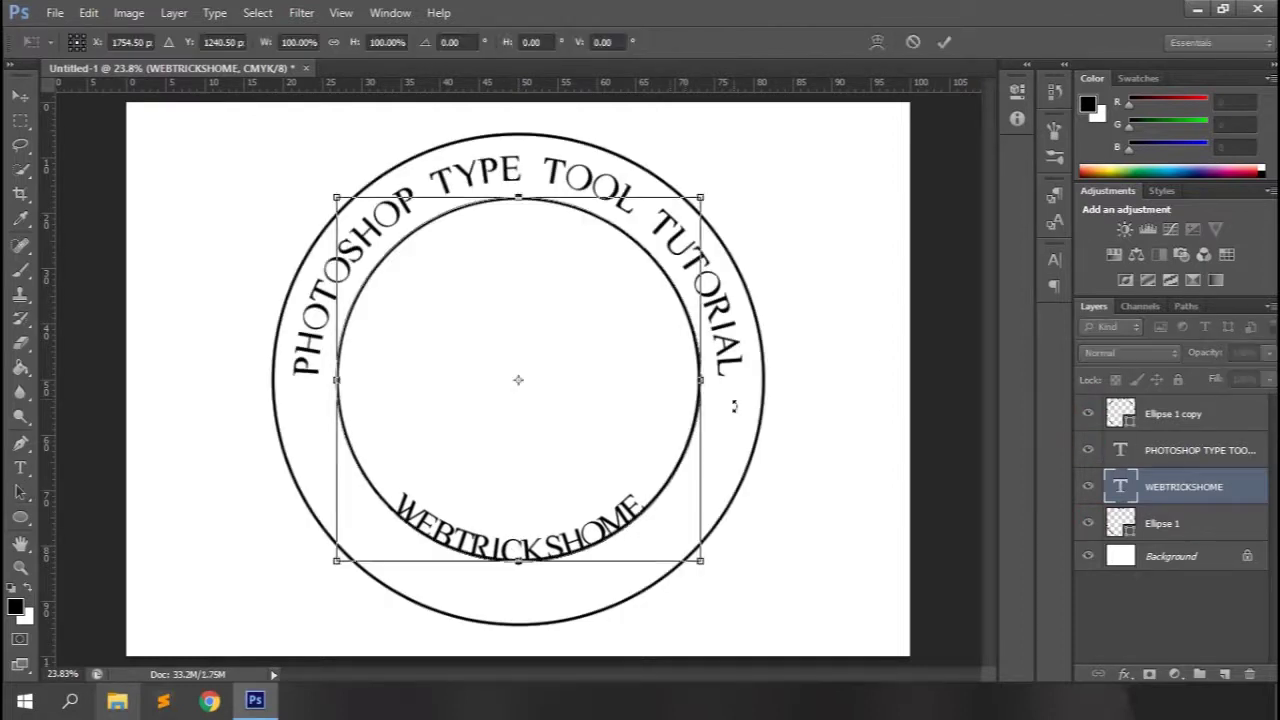
pyautogui.moveTo(700, 563); pyautogui.dragTo(751, 600)
pyautogui.press('Return')
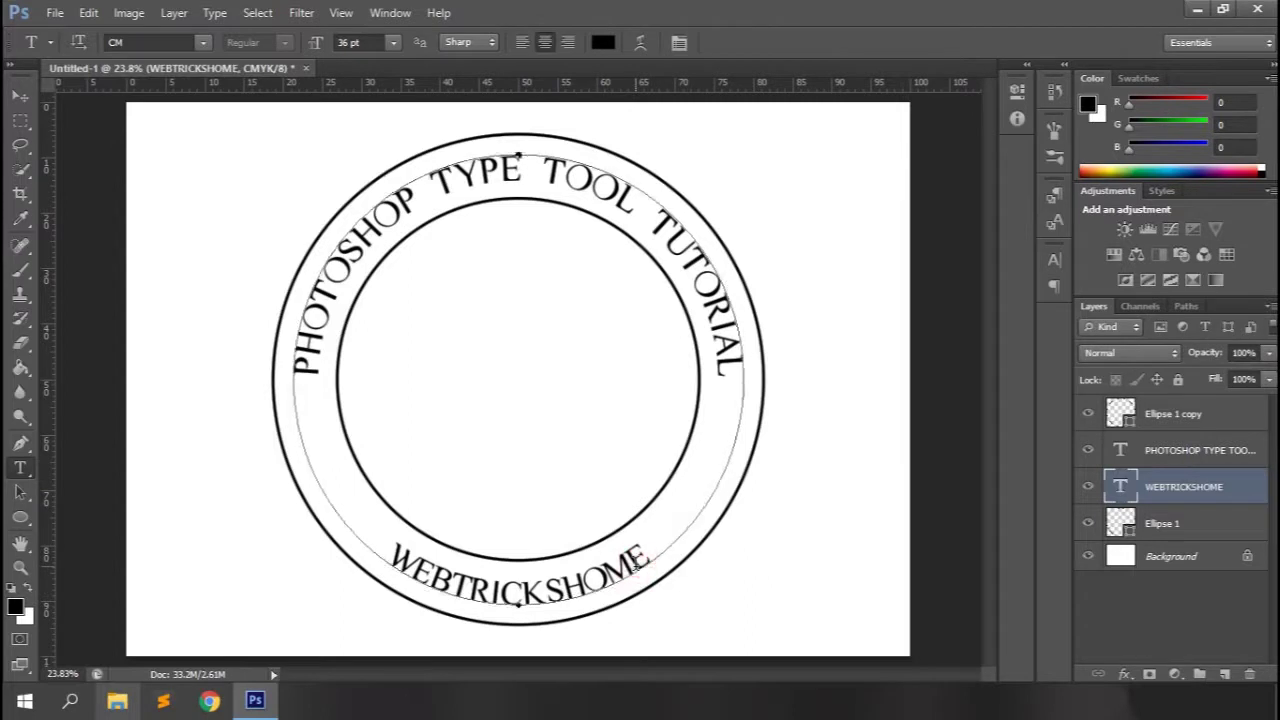
# Step: Extend the bottom text to read "WEBTRICKSHOME FOUNDATION"
pyautogui.click(636, 565)
pyautogui.write('FOUNDATION')
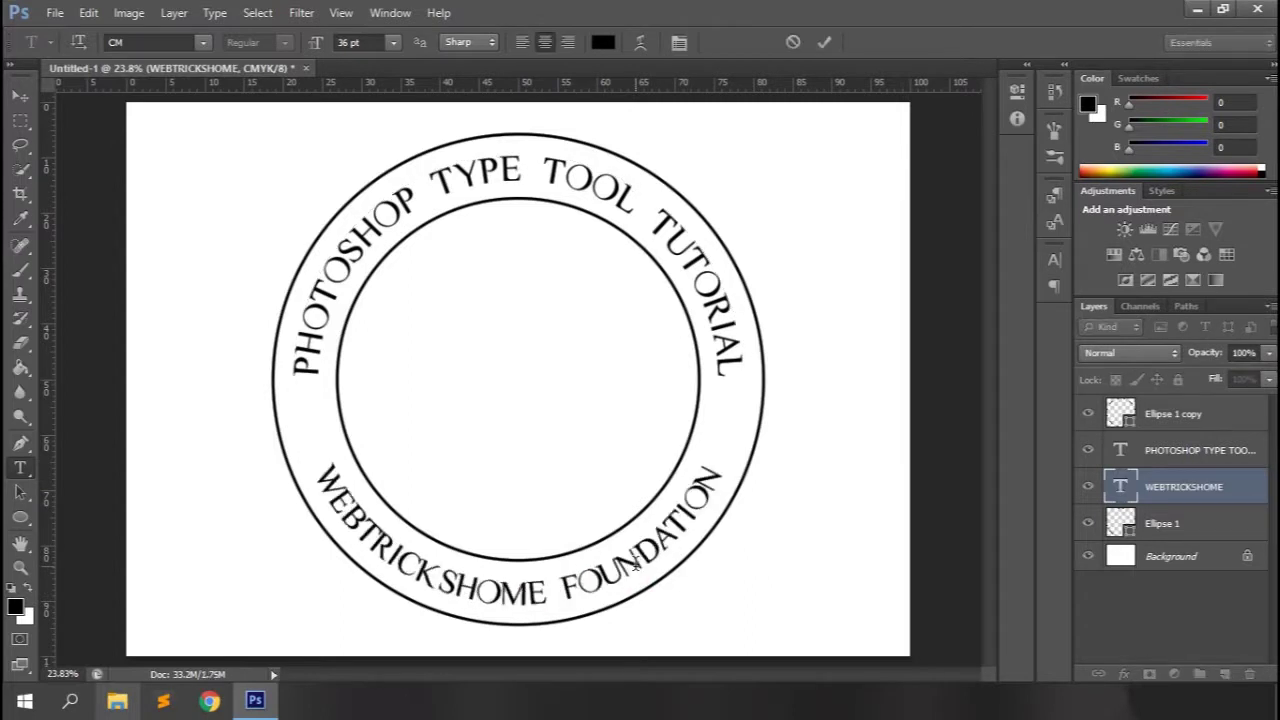
pyautogui.click(824, 43)
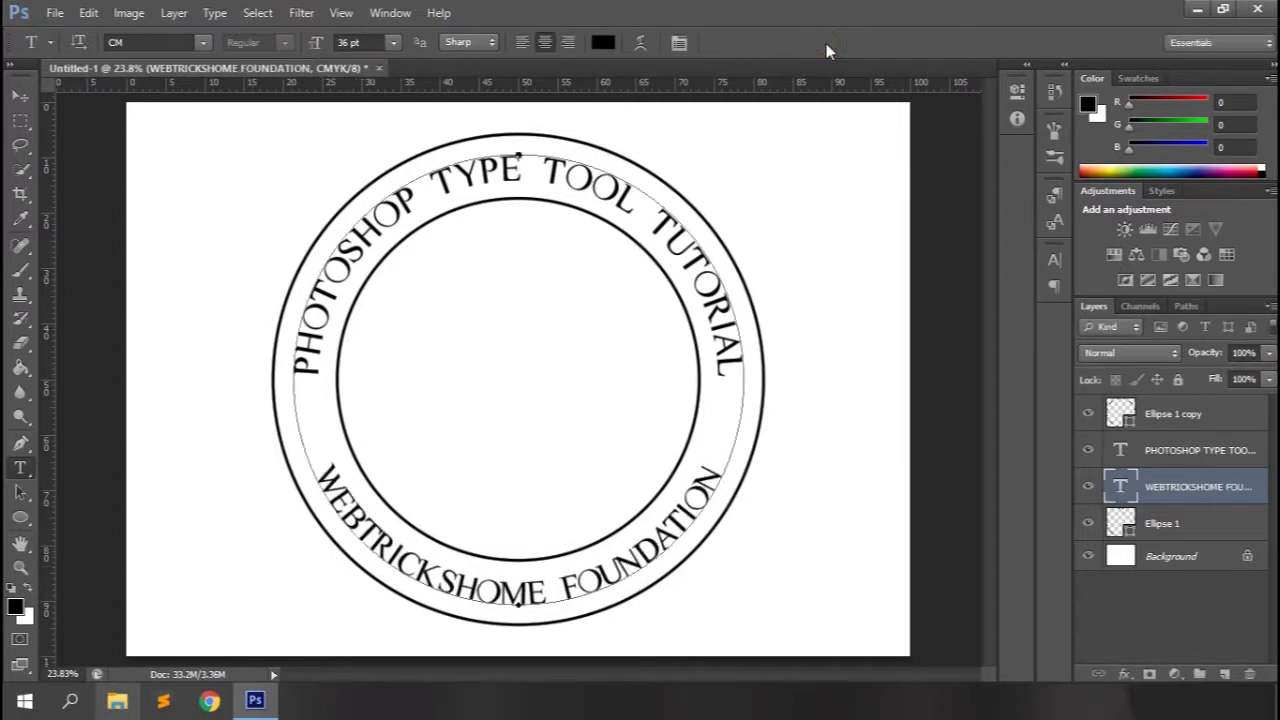
# Step: Draw a black-filled custom-shape star without a stroke, about 189 × 180 px, between the rings at the left gap between the texts
pyautogui.click(20, 518)
pyautogui.click(117, 606)
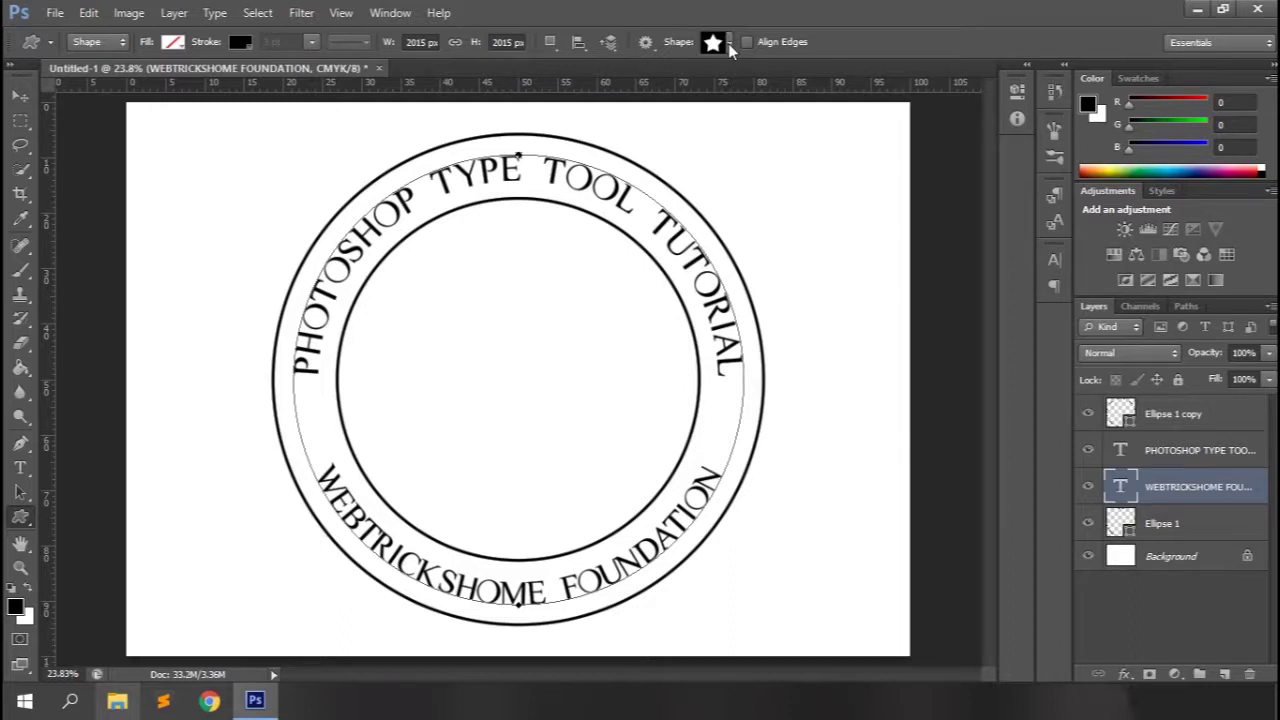
pyautogui.click(728, 43)
pyautogui.moveTo(810, 175)
pyautogui.mouseDown()
pyautogui.moveTo(809, 517)
pyautogui.moveTo(825, 174)
pyautogui.mouseUp()
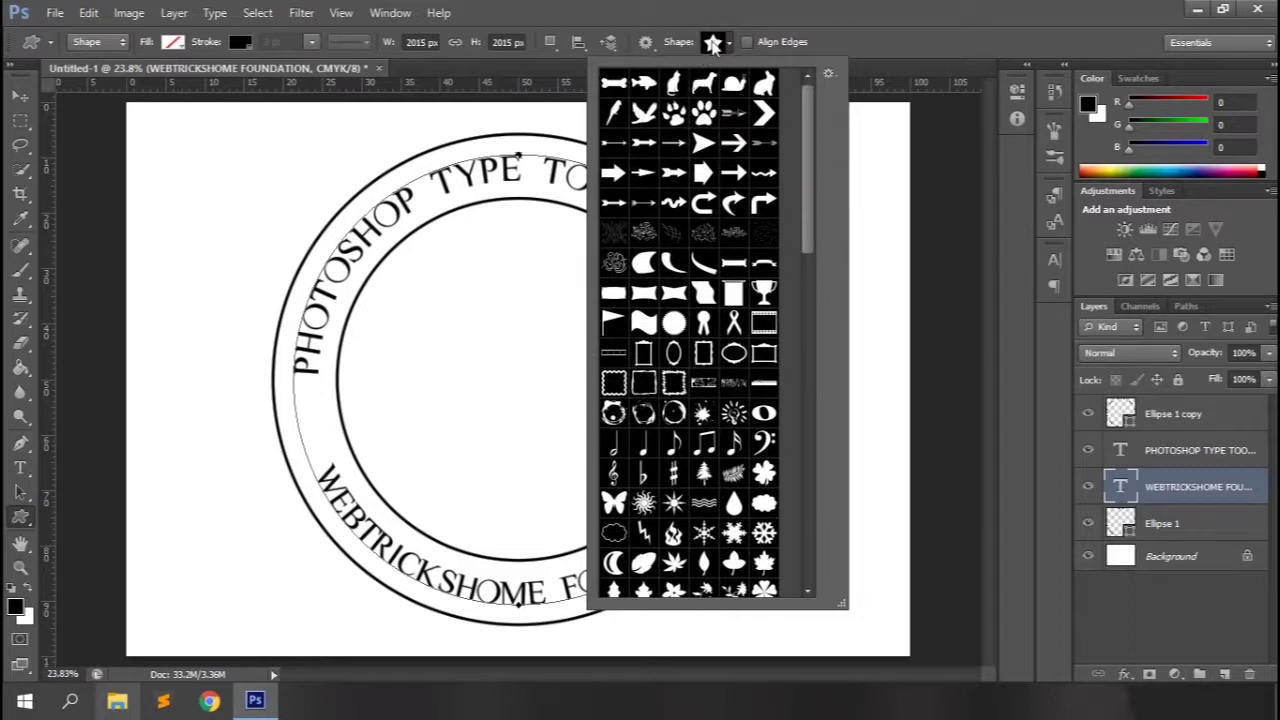
pyautogui.click(800, 16)
pyautogui.click(173, 42)
pyautogui.click(173, 42)
pyautogui.click(173, 42)
pyautogui.click(130, 78)
pyautogui.click(80, 132)
pyautogui.click(289, 408)
pyautogui.moveTo(289, 408); pyautogui.dragTo(330, 457)
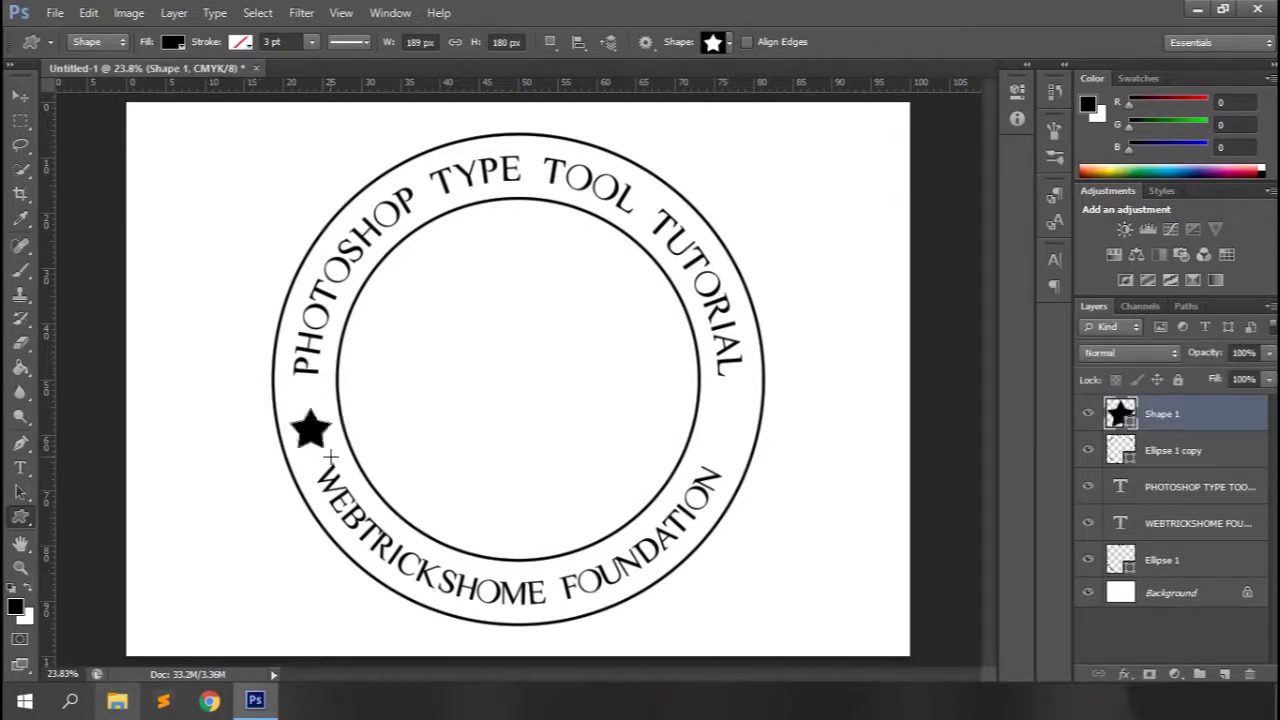
# Step: Duplicate the star and place the copy in the opposite gap between the rings, level with the original
pyautogui.click(20, 96)
pyautogui.hotkey('ctrl', 'j')
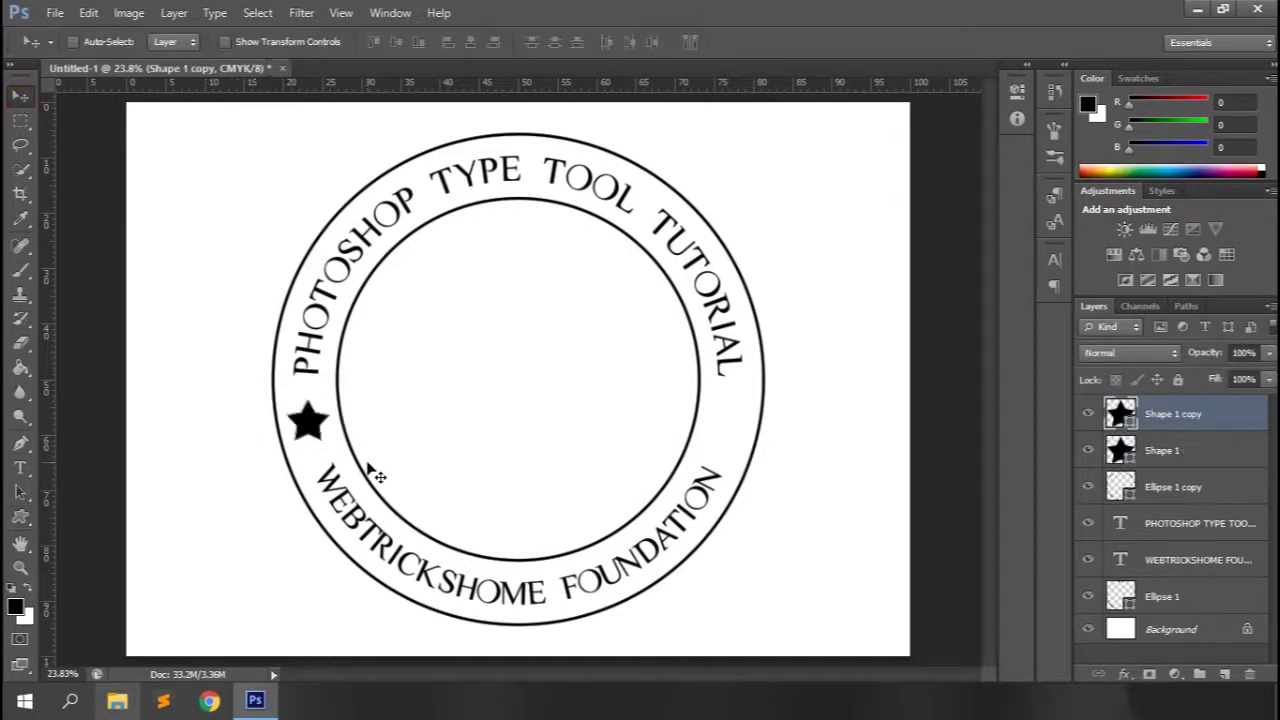
pyautogui.moveTo(308, 428); pyautogui.dragTo(726, 438)
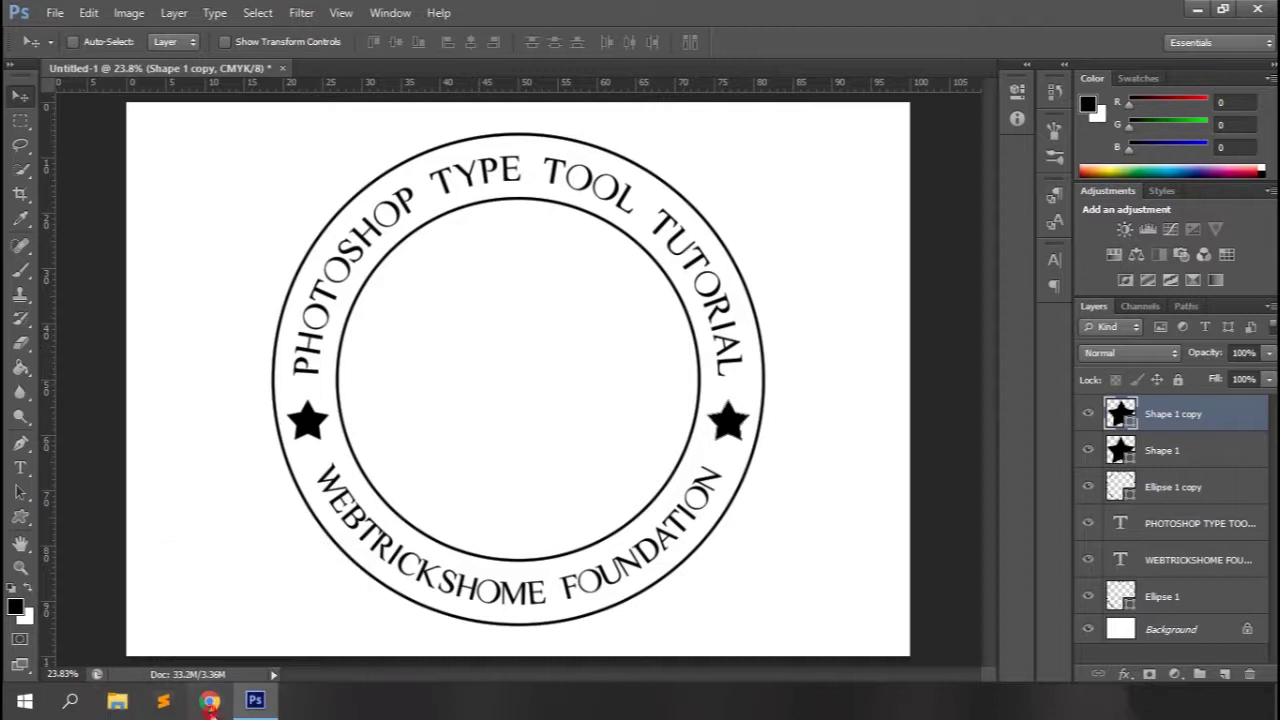
# Step: Switch to Chrome, search Google Images for "PHOTOSHOP ICON" and copy the Ps icon with blue paint splashes
pyautogui.click(209, 701)
pyautogui.write('SHOP ICON')
pyautogui.press('Return')
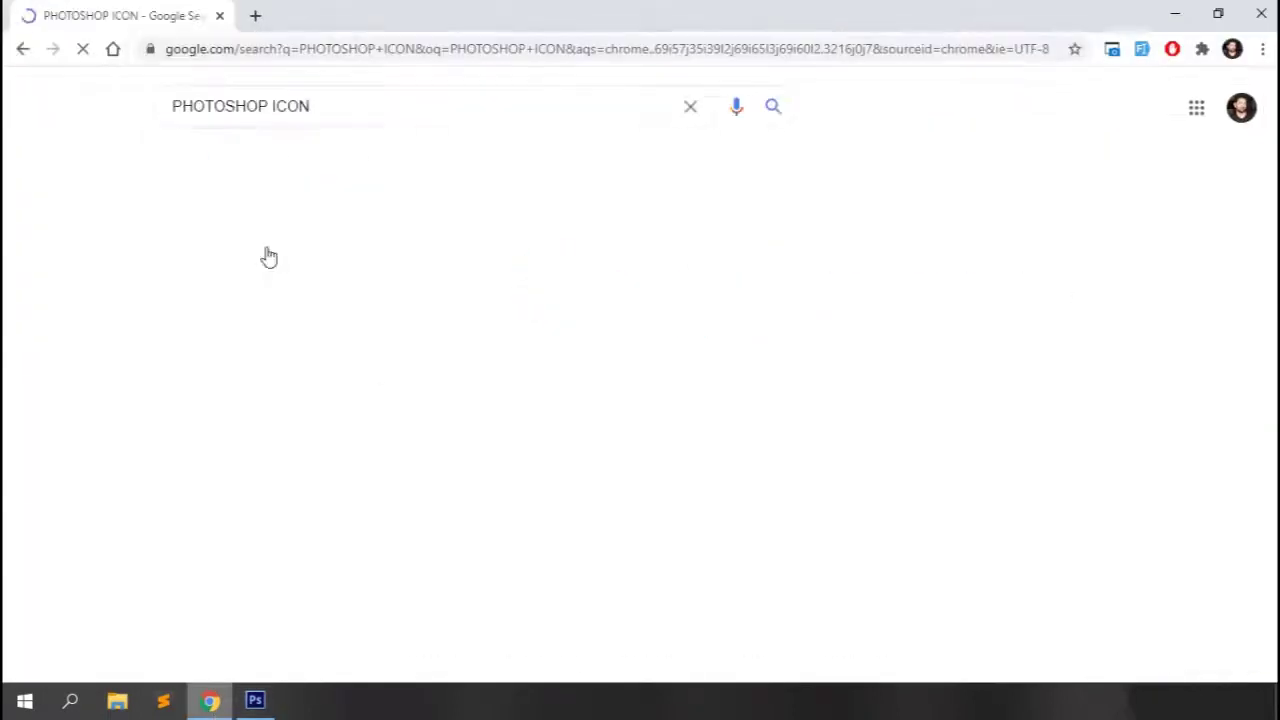
pyautogui.click(253, 150)
pyautogui.scroll(-7, 449, 534)
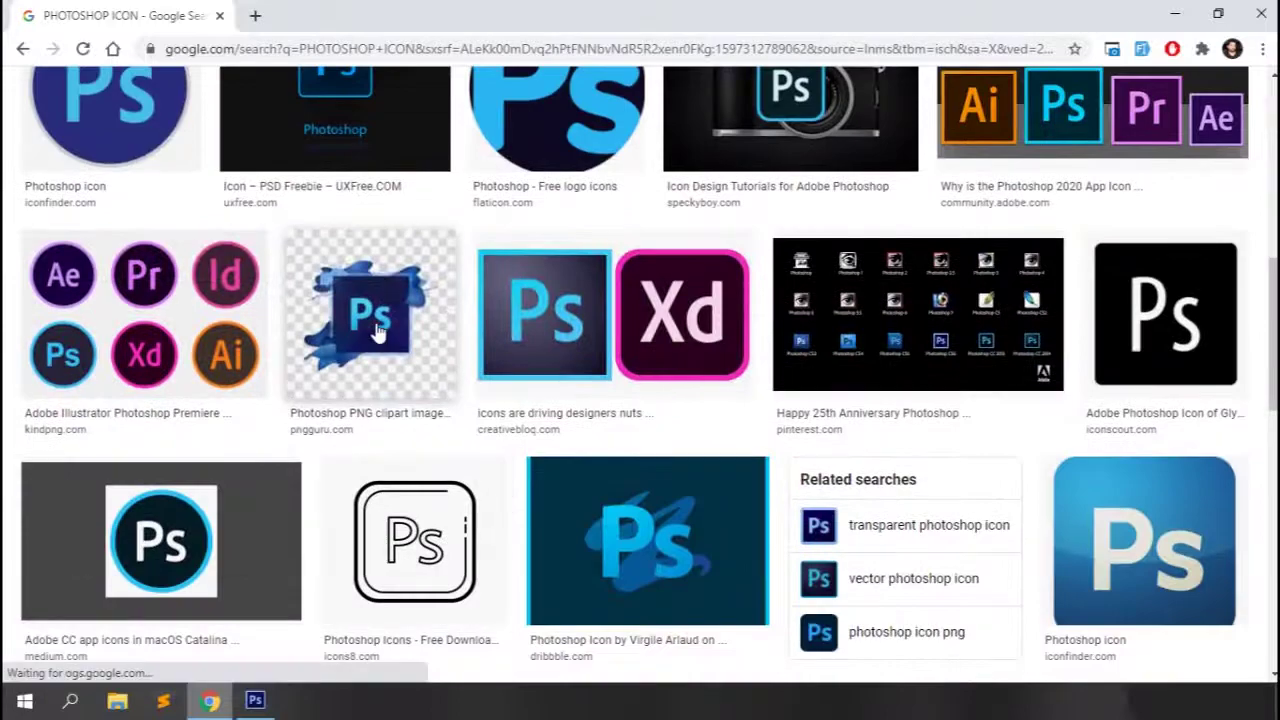
pyautogui.click(378, 333)
pyautogui.rightClick(1000, 225)
pyautogui.click(1060, 412)
# Step: Return to Photoshop, paste the copied icon into the badge and enlarge it about its center to fill most of the inner circle
pyautogui.click(255, 701)
pyautogui.hotkey('ctrl', 'v')
pyautogui.hotkey('ctrl', 't')
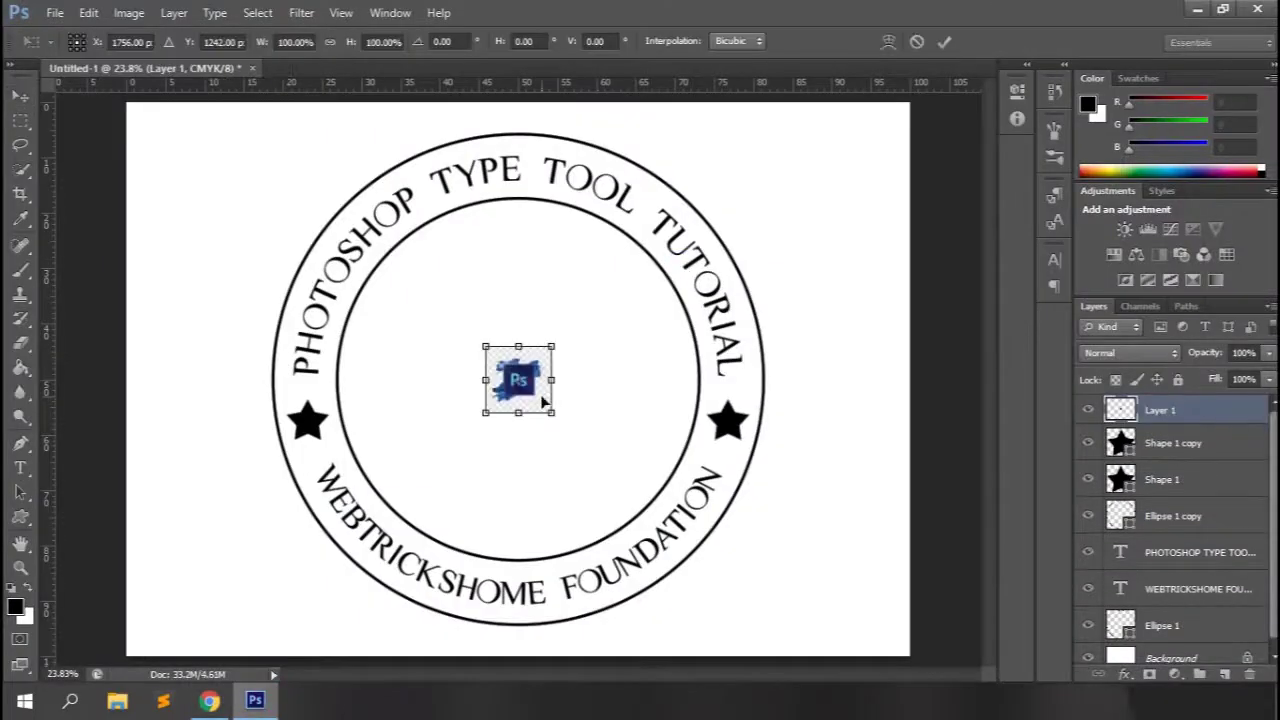
pyautogui.moveTo(549, 409); pyautogui.dragTo(662, 530)
pyautogui.press('Return')
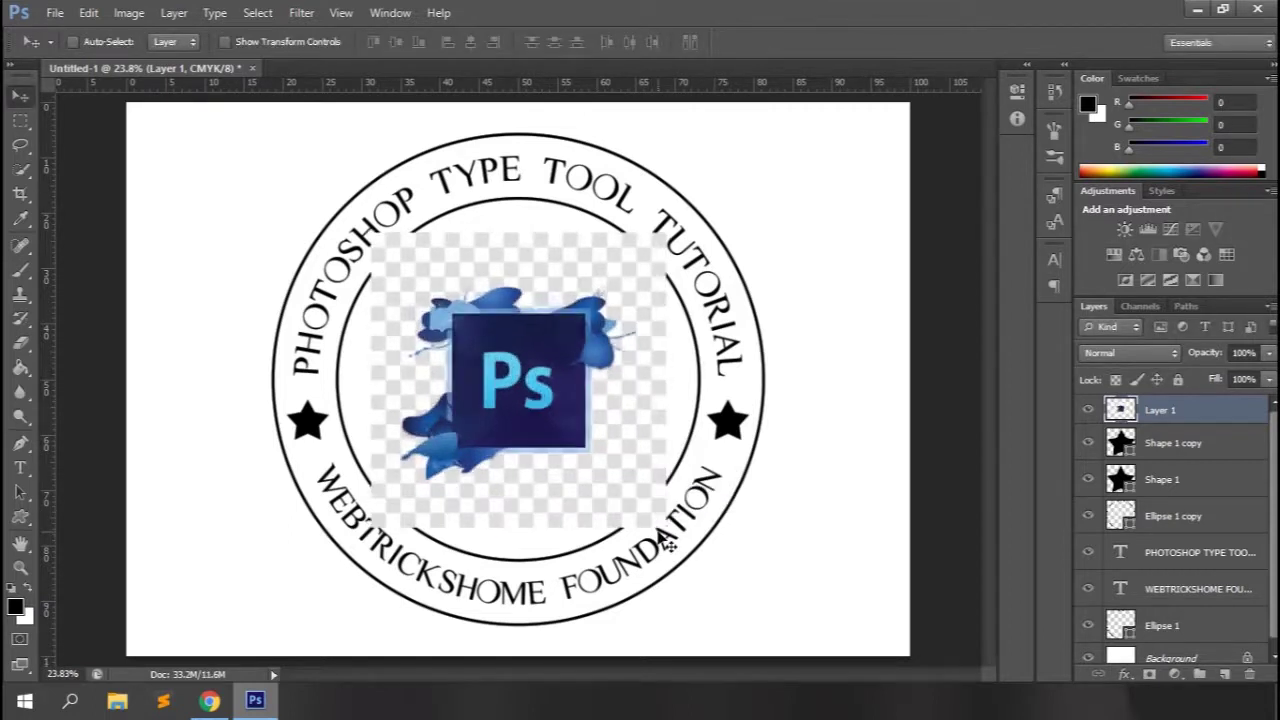
# Step: Quick-select the Ps square with its blue splashes and add a layer mask that hides the checkered background
pyautogui.click(21, 170)
pyautogui.click(108, 43)
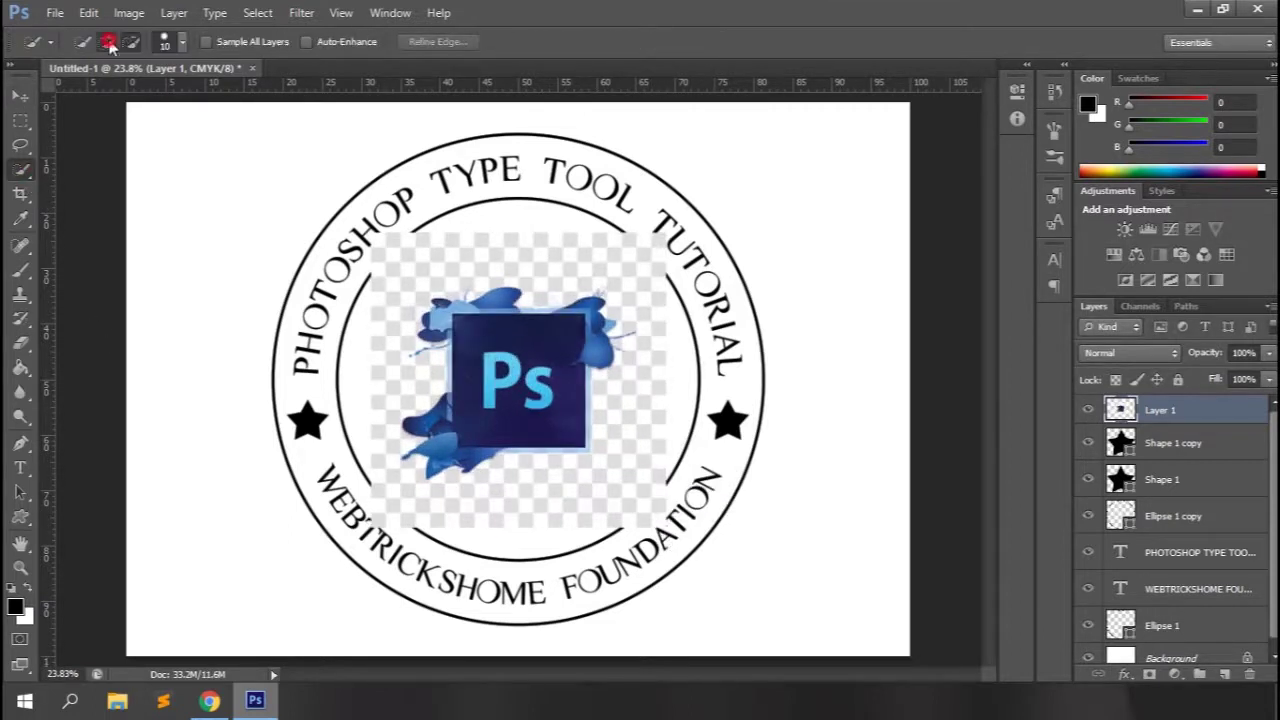
pyautogui.moveTo(510, 376)
pyautogui.mouseDown()
pyautogui.moveTo(537, 340)
pyautogui.moveTo(553, 363)
pyautogui.moveTo(591, 346)
pyautogui.moveTo(498, 290)
pyautogui.moveTo(443, 315)
pyautogui.moveTo(438, 447)
pyautogui.moveTo(578, 370)
pyautogui.moveTo(610, 330)
pyautogui.moveTo(635, 336)
pyautogui.moveTo(472, 331)
pyautogui.moveTo(445, 349)
pyautogui.moveTo(447, 380)
pyautogui.mouseUp()
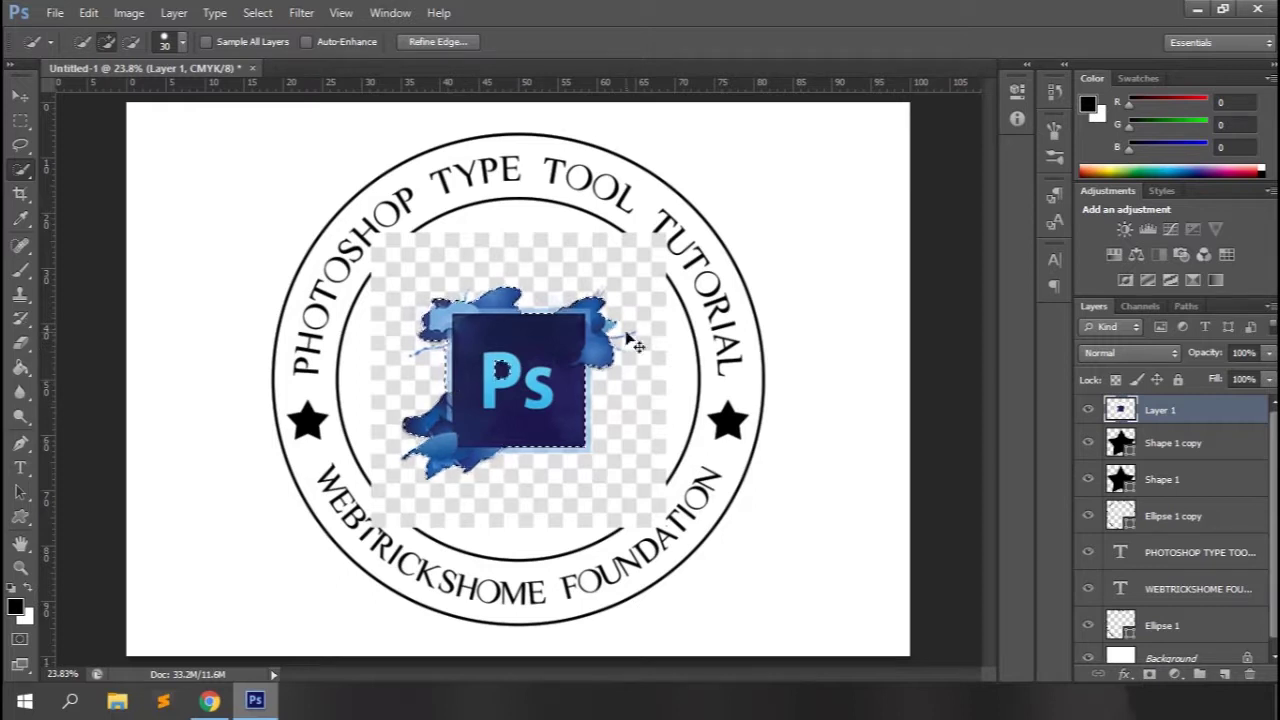
pyautogui.hotkey('ctrl', '+')
pyautogui.hotkey('ctrl', '+')
pyautogui.hotkey('ctrl', '+')
pyautogui.hotkey('ctrl', '+')
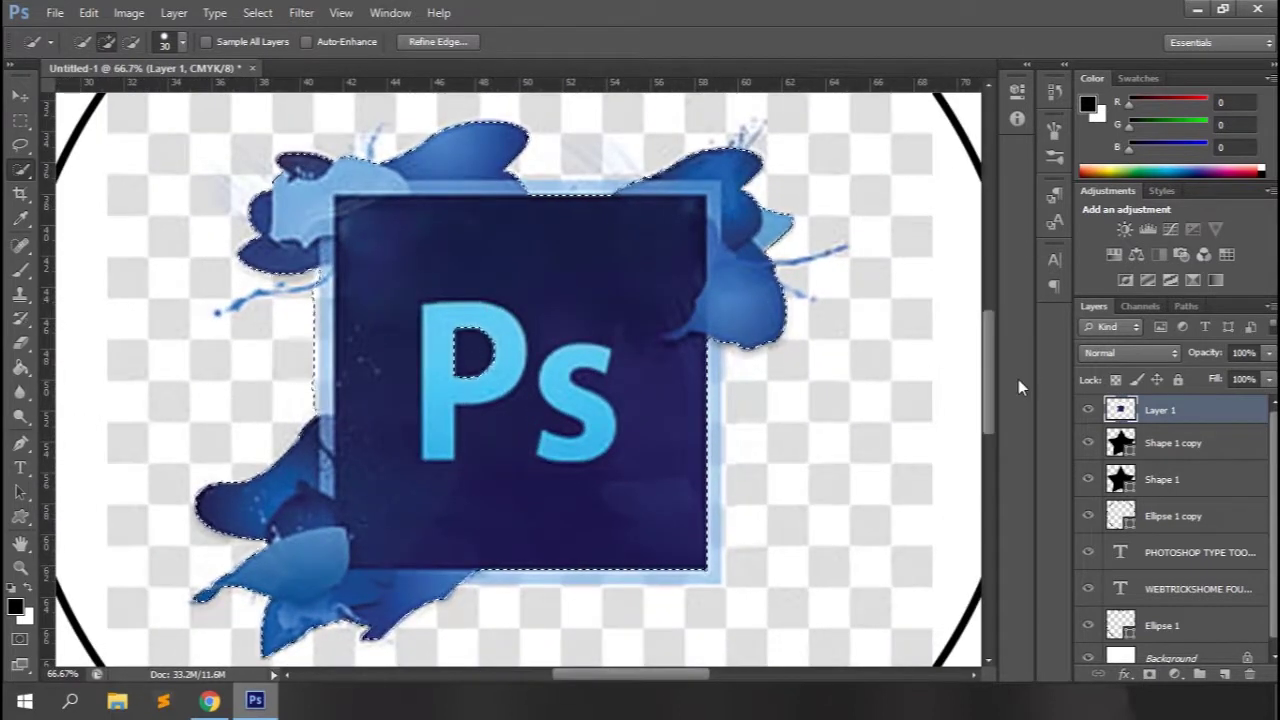
pyautogui.hotkey('ctrl', '-')
pyautogui.hotkey('ctrl', '-')
pyautogui.hotkey('ctrl', '-')
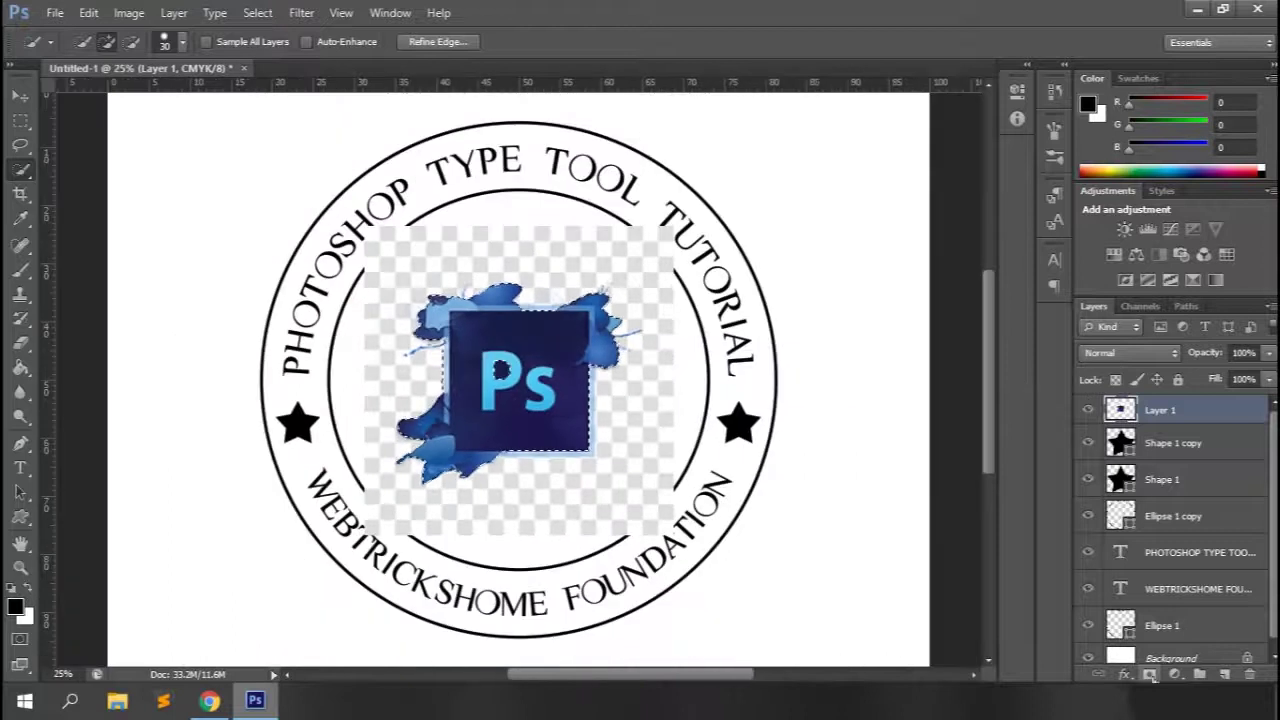
pyautogui.click(1150, 674)
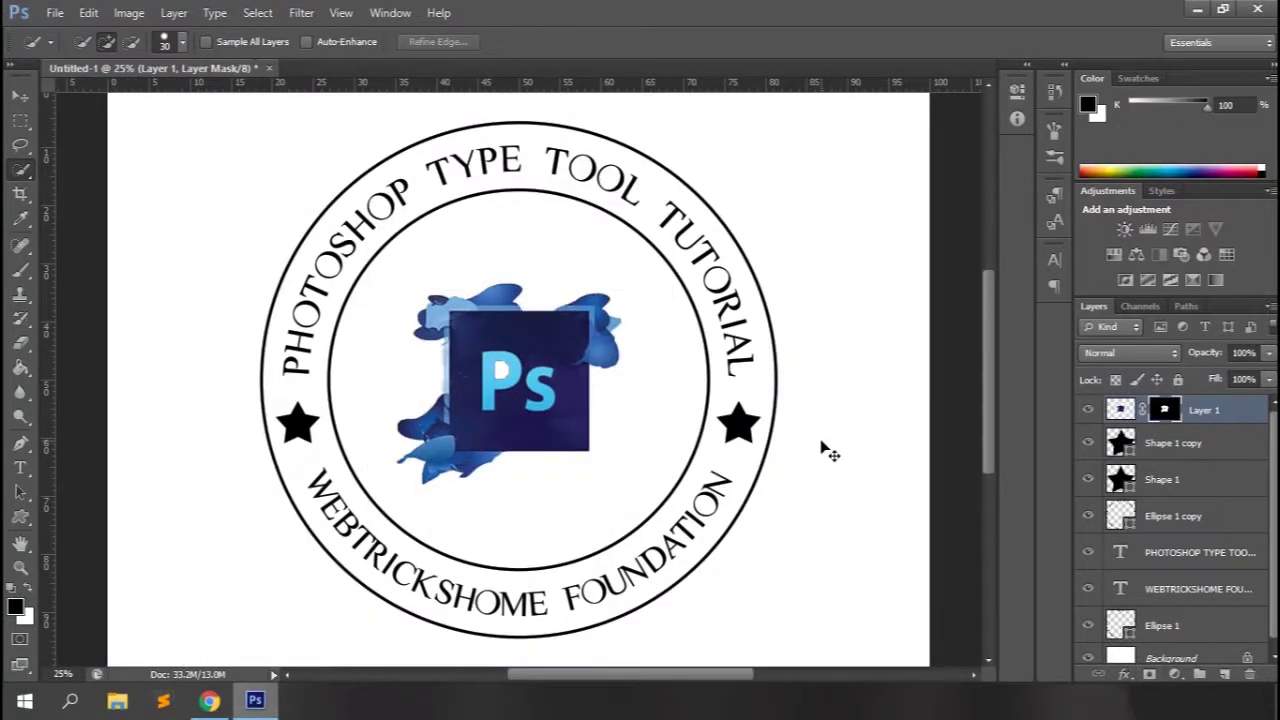
# Step: Paint white on the icon's layer mask to restore the masked-out hole inside the letter P
pyautogui.hotkey('ctrl', '+')
pyautogui.hotkey('ctrl', '+')
pyautogui.hotkey('ctrl', '+')
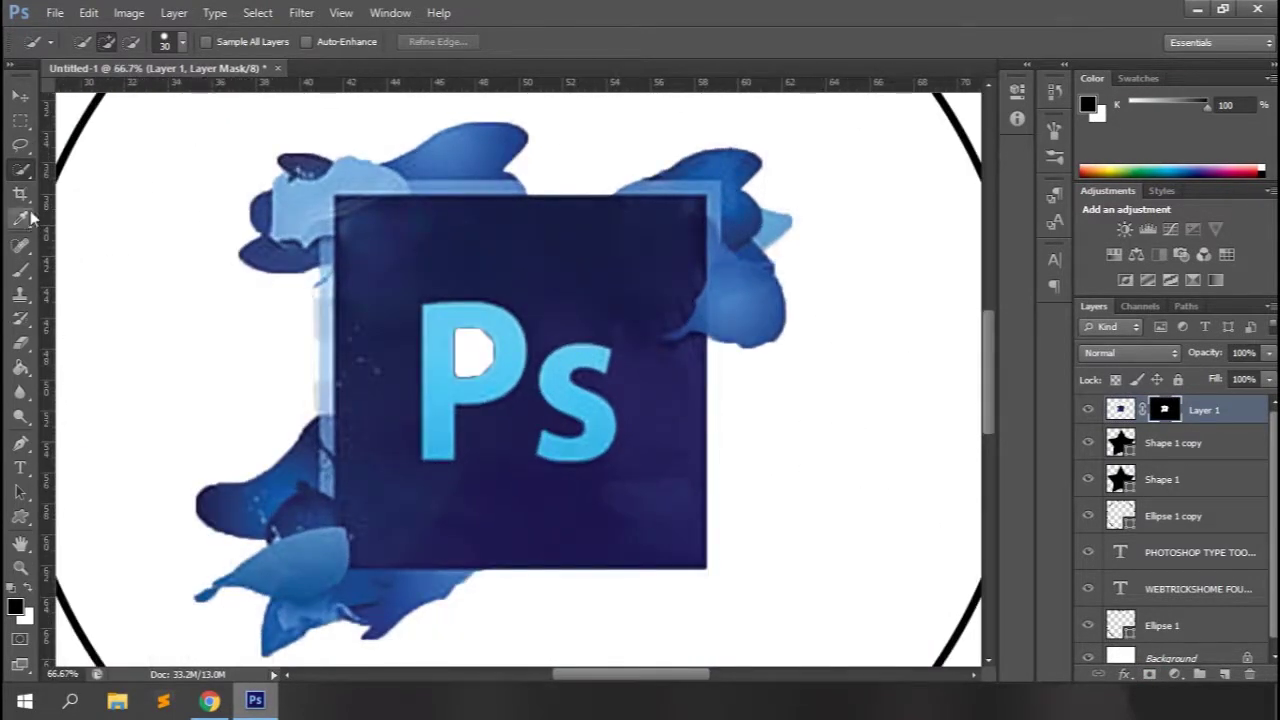
pyautogui.click(20, 270)
pyautogui.click(29, 598)
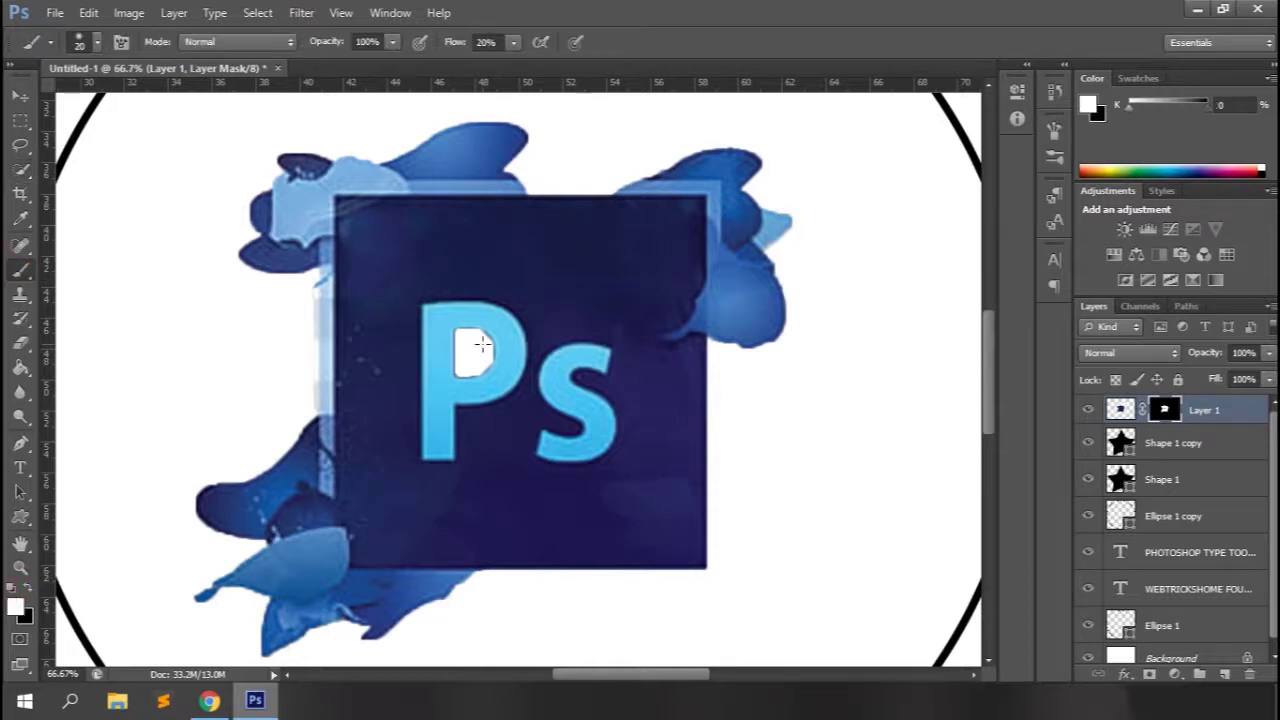
pyautogui.moveTo(477, 343)
pyautogui.mouseDown()
pyautogui.moveTo(446, 377)
pyautogui.moveTo(534, 304)
pyautogui.moveTo(434, 359)
pyautogui.moveTo(455, 393)
pyautogui.mouseUp()
pyautogui.hotkey('ctrl', '-')
pyautogui.hotkey('ctrl', '-')
pyautogui.hotkey('ctrl', '-')
pyautogui.hotkey('ctrl', '-')
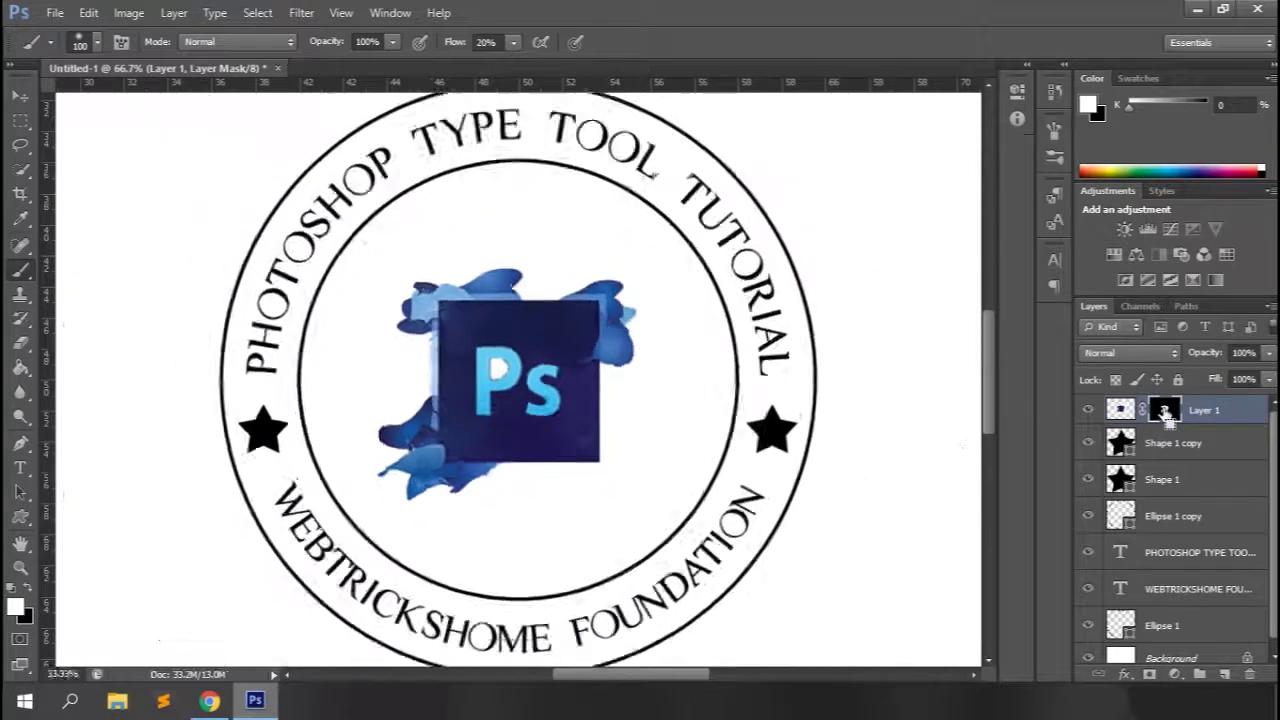
# Step: Align the masked icon to the horizontal and vertical centers of the whole canvas, and clear the selection
pyautogui.keyDown('ctrl'); pyautogui.click(1166, 416); pyautogui.keyUp('ctrl')
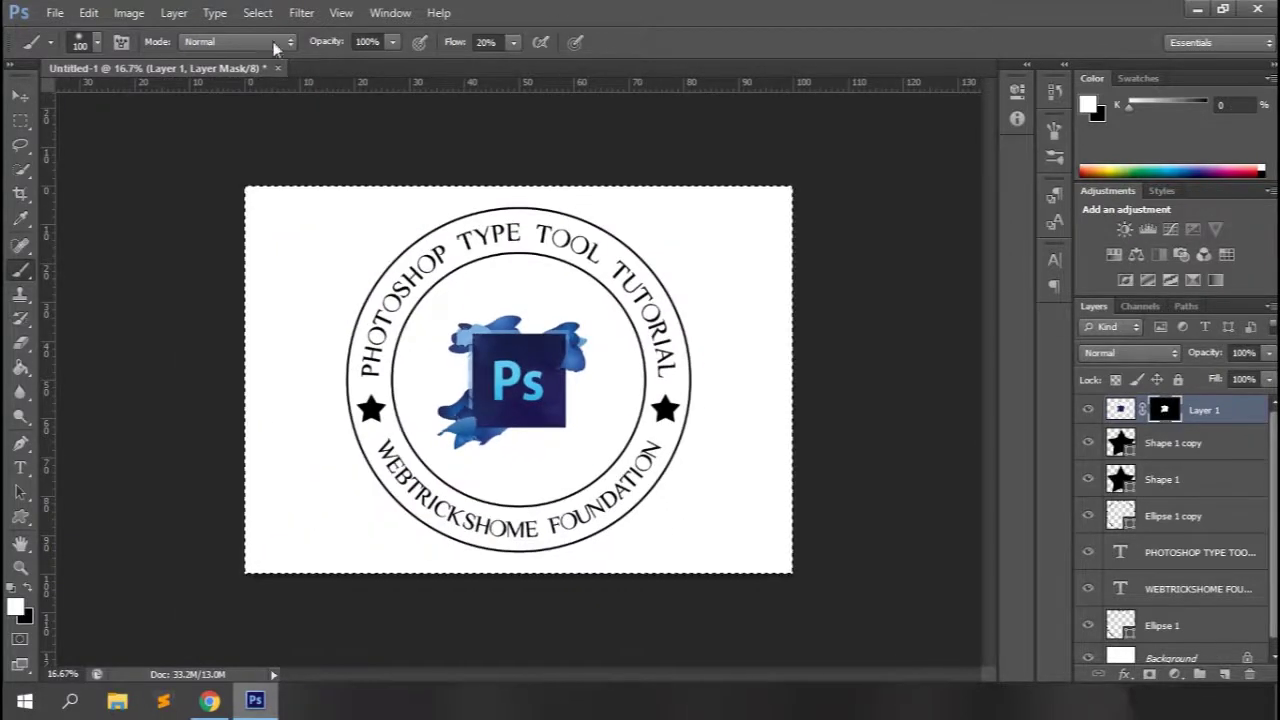
pyautogui.press('v')
pyautogui.click(471, 43)
pyautogui.click(396, 42)
pyautogui.hotkey('ctrl', 'd')
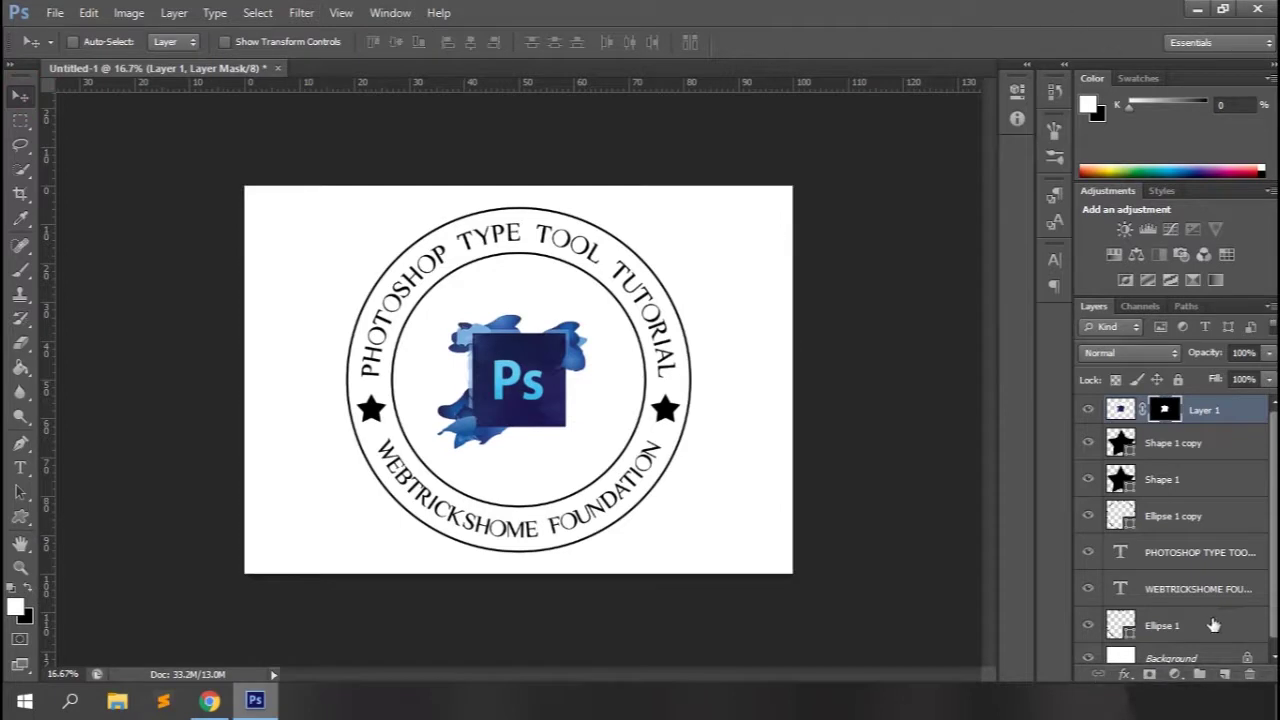
# Step: Recolor the PHOTOSHOP TYPE TOOL TUTORIAL text to the blue #215dab sampled from the icon's paint splash
pyautogui.scroll(-1, 1200, 587)
pyautogui.click(1178, 546)
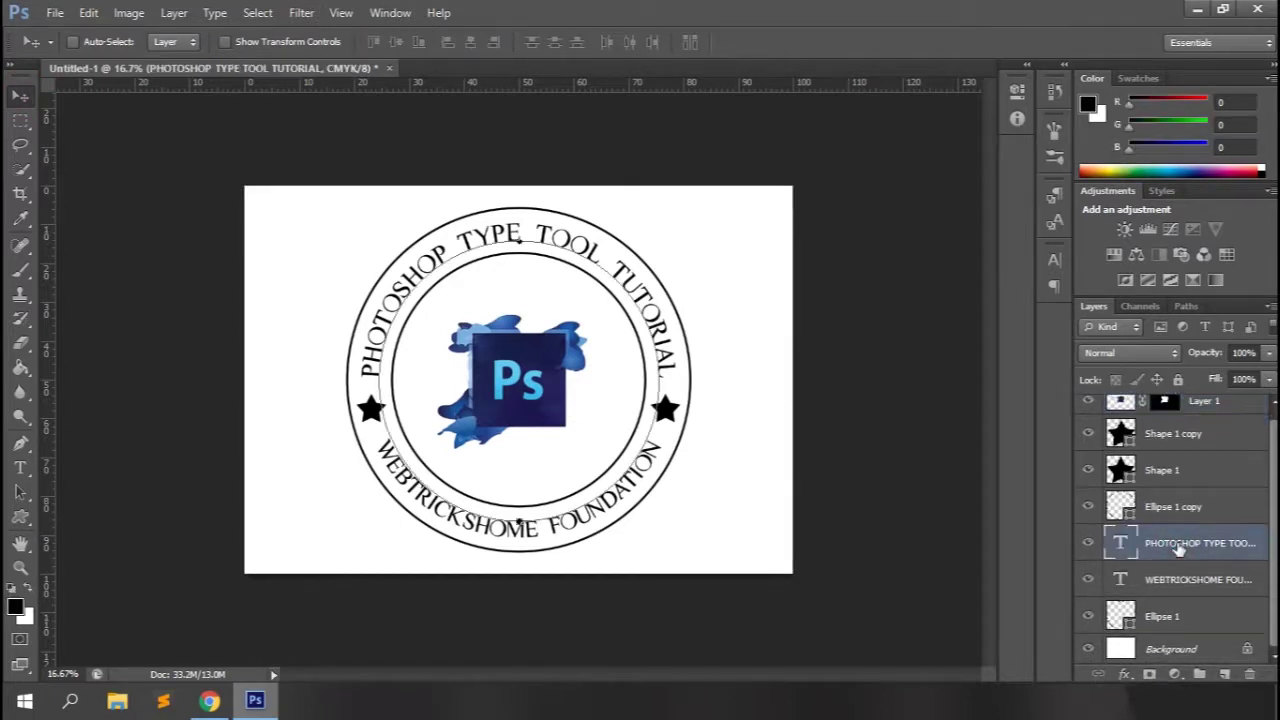
pyautogui.doubleClick(1120, 541)
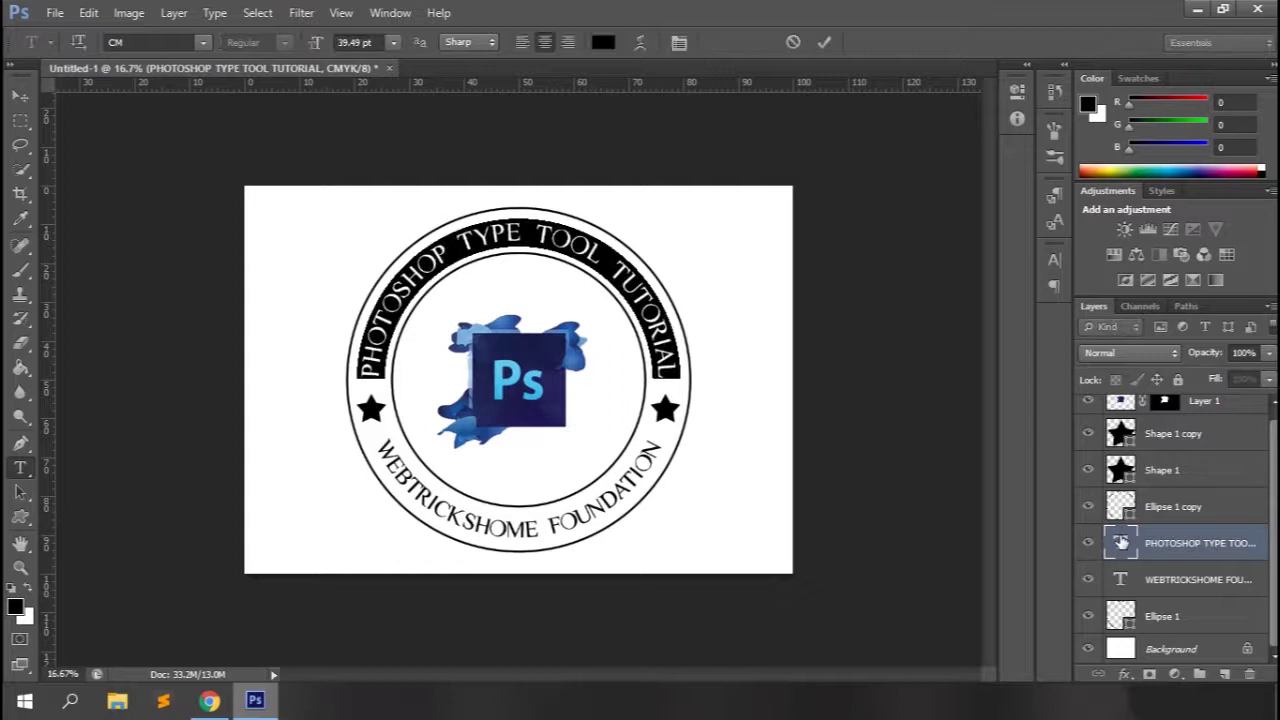
pyautogui.click(603, 42)
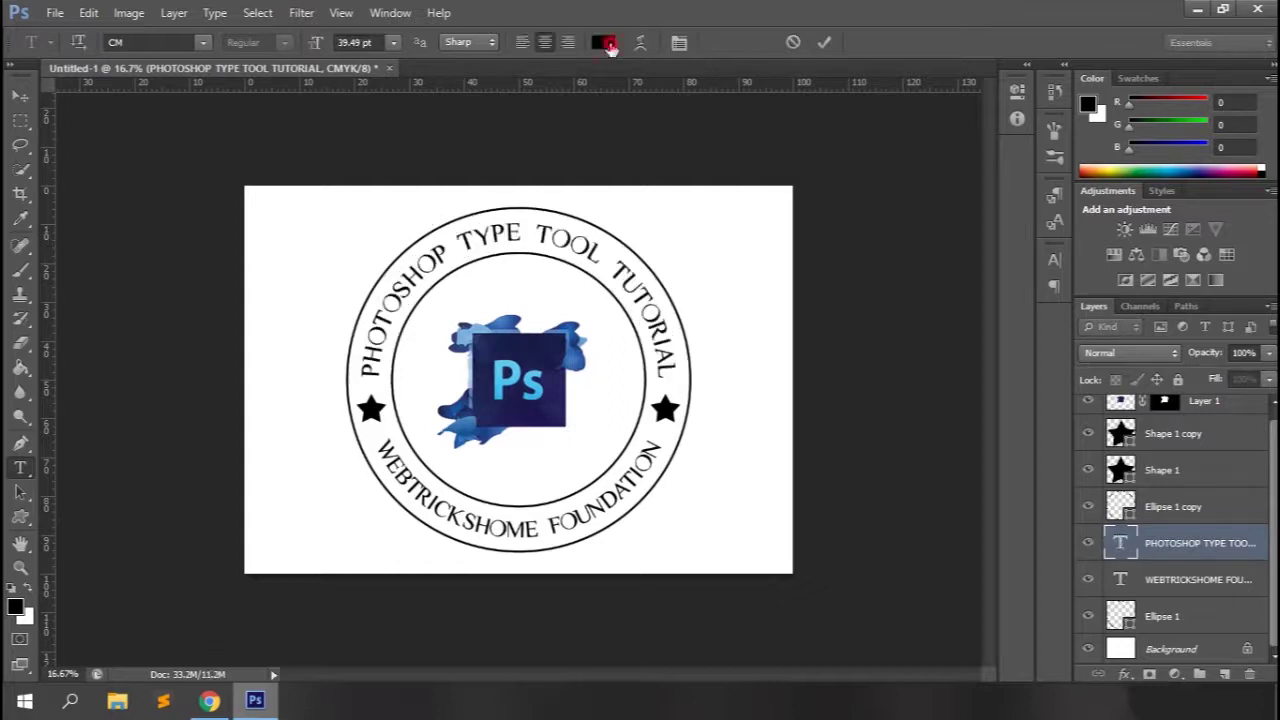
pyautogui.click(521, 350)
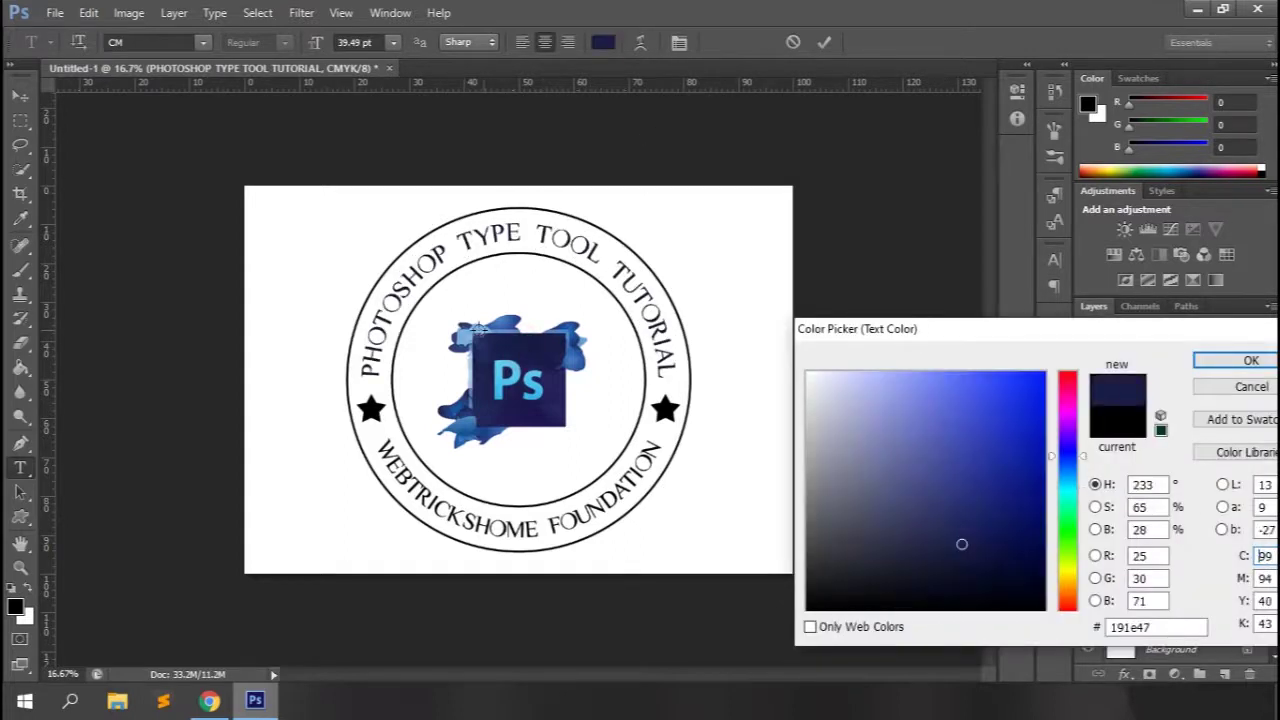
pyautogui.click(494, 326)
pyautogui.click(512, 327)
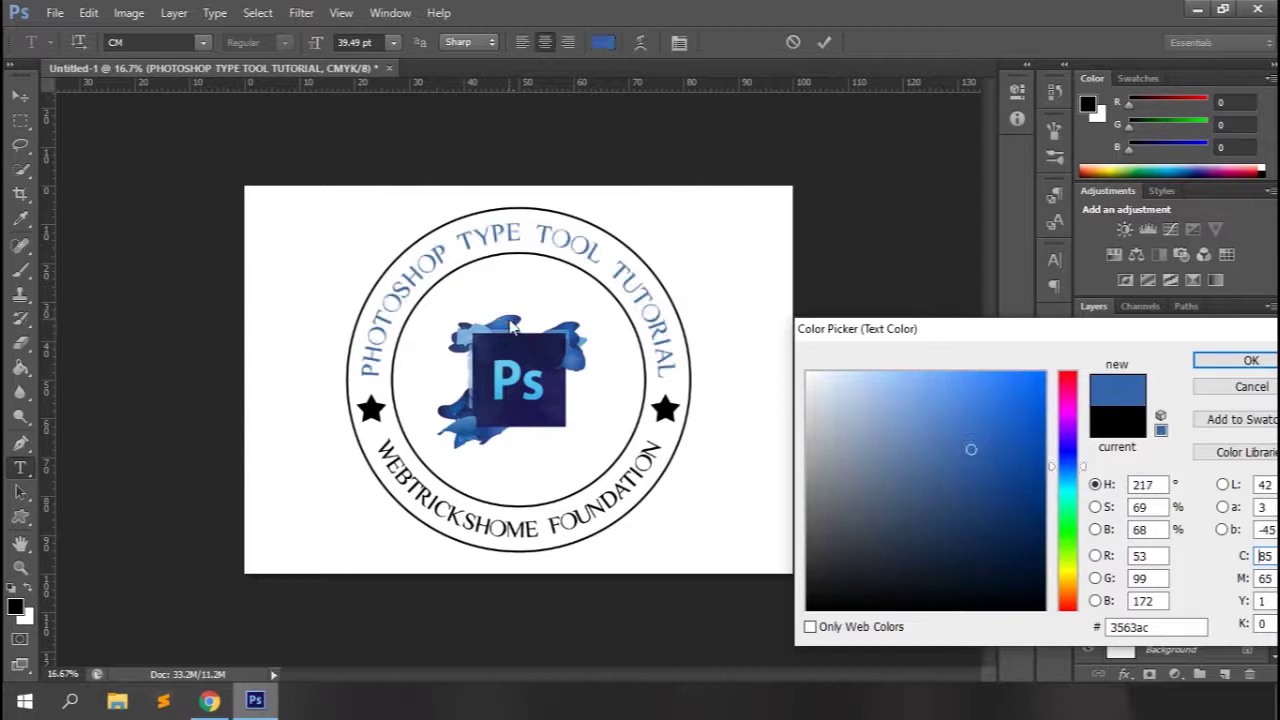
pyautogui.click(569, 331)
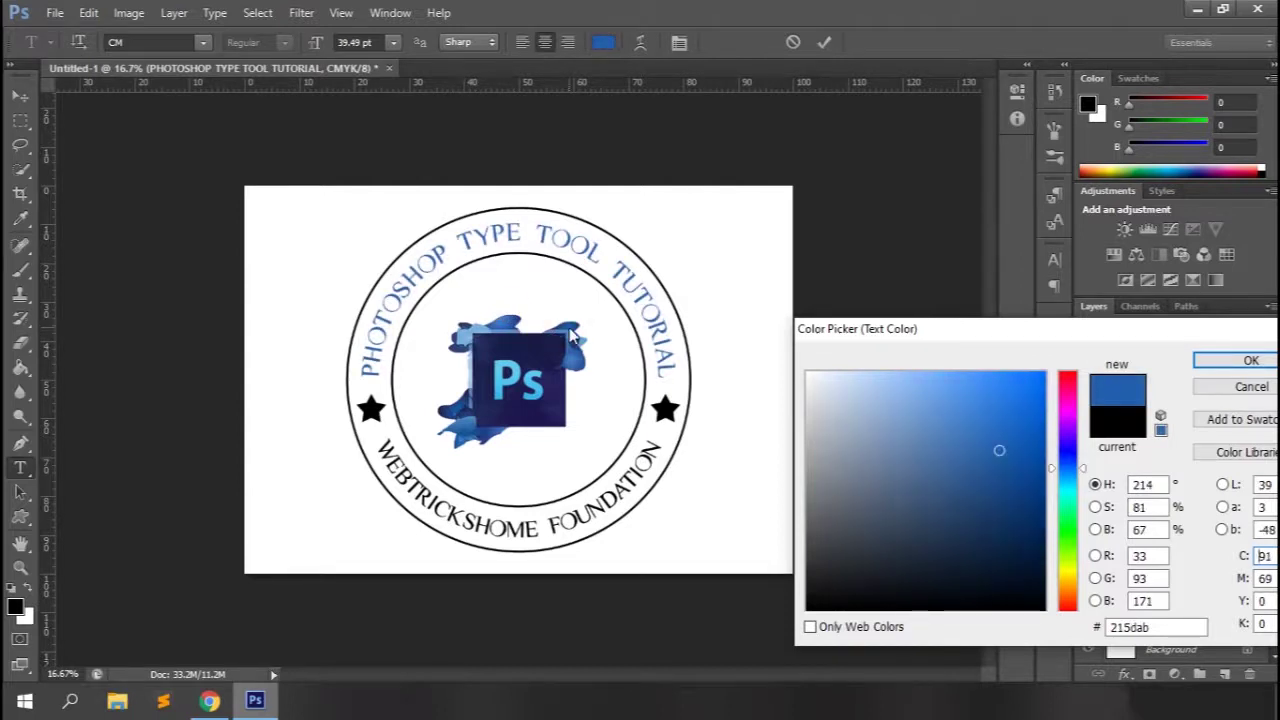
pyautogui.click(1200, 362)
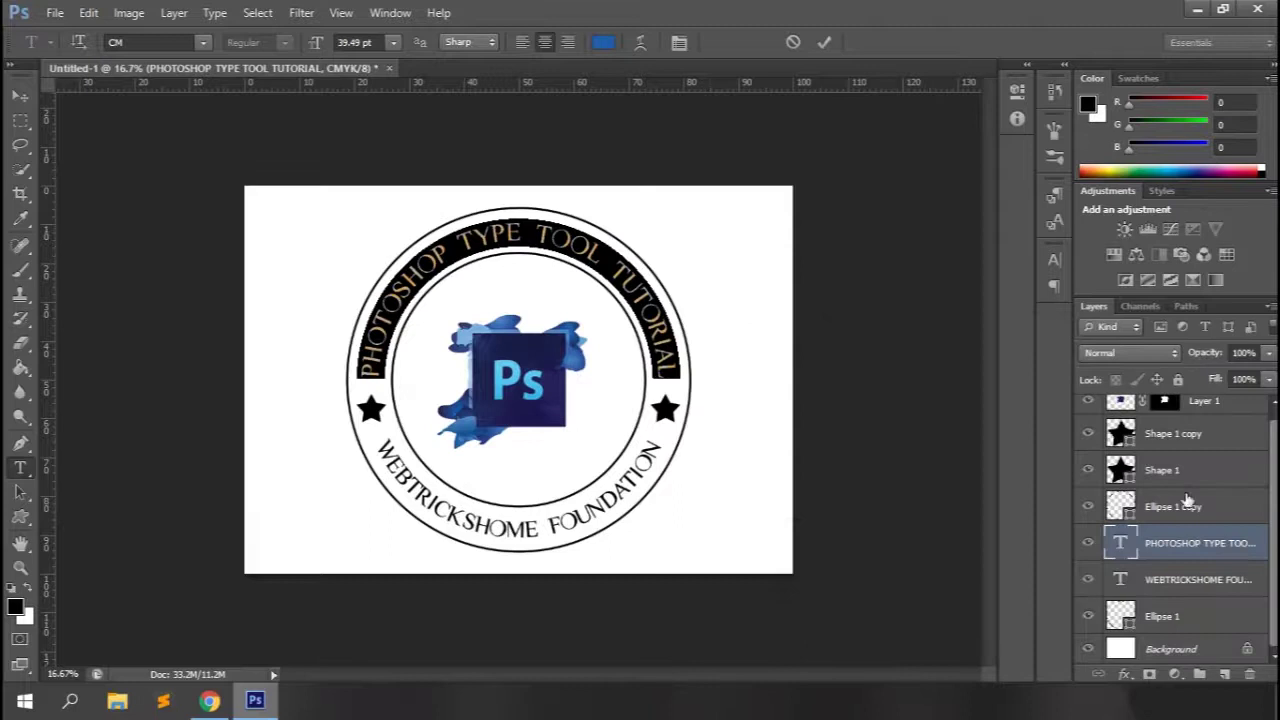
# Step: Recolor the WEBTRICKSHOME FOUNDATION text to the dark navy #22275b sampled from the icon's square
pyautogui.doubleClick(1121, 579)
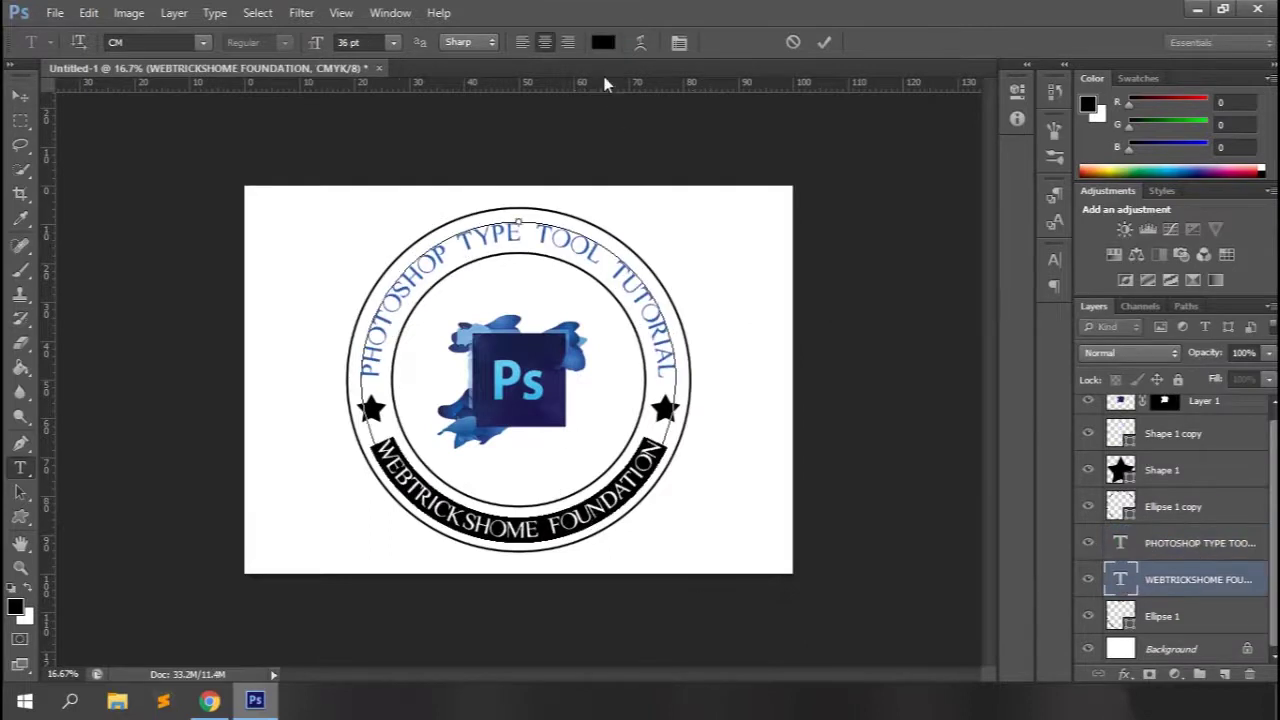
pyautogui.click(603, 42)
pyautogui.click(511, 377)
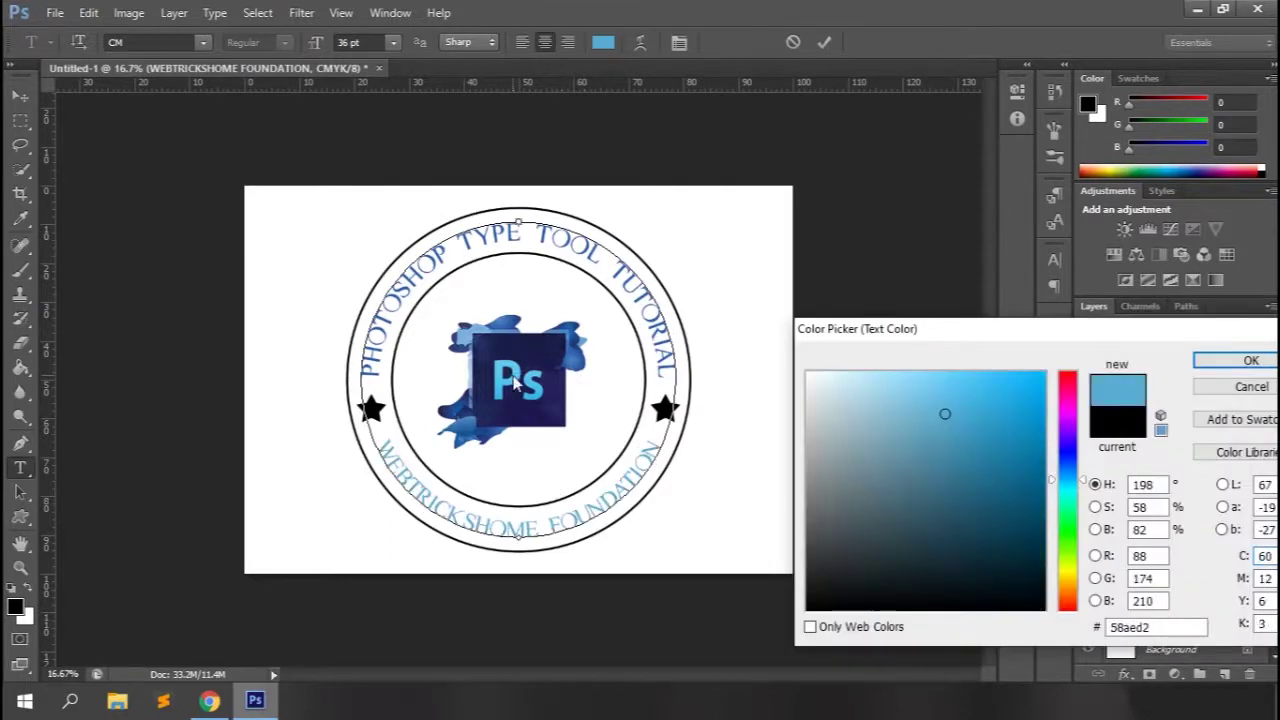
pyautogui.click(487, 340)
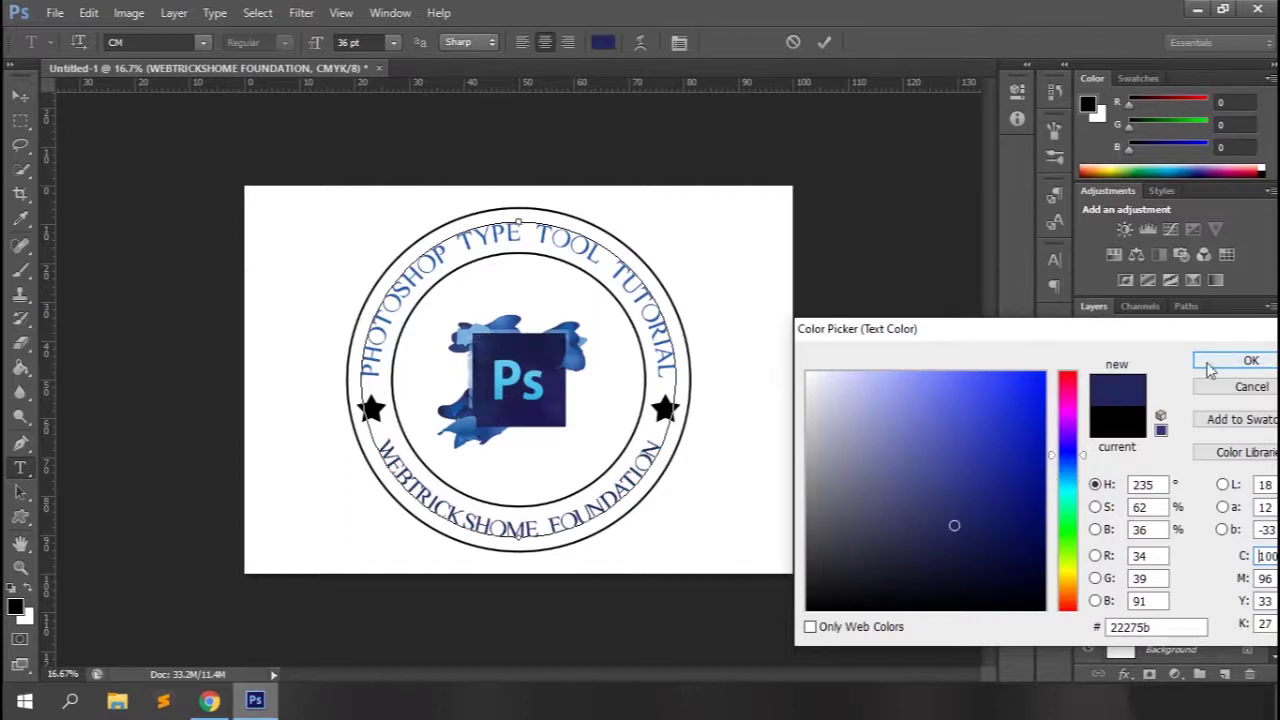
pyautogui.click(1245, 360)
# Step: Recolor the PHOTOSHOP TYPE TOOL TUTORIAL text to the dark navy #1f2859 sampled from the icon's square
pyautogui.doubleClick(1120, 543)
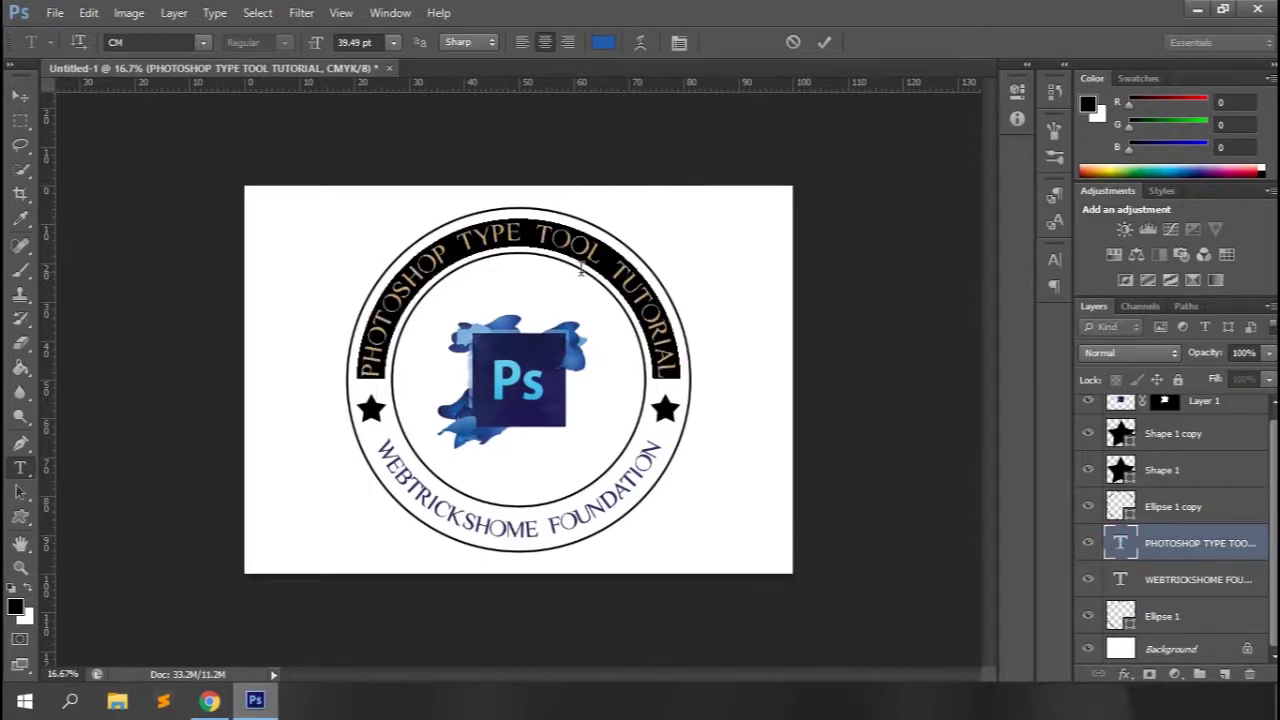
pyautogui.click(603, 42)
pyautogui.click(490, 416)
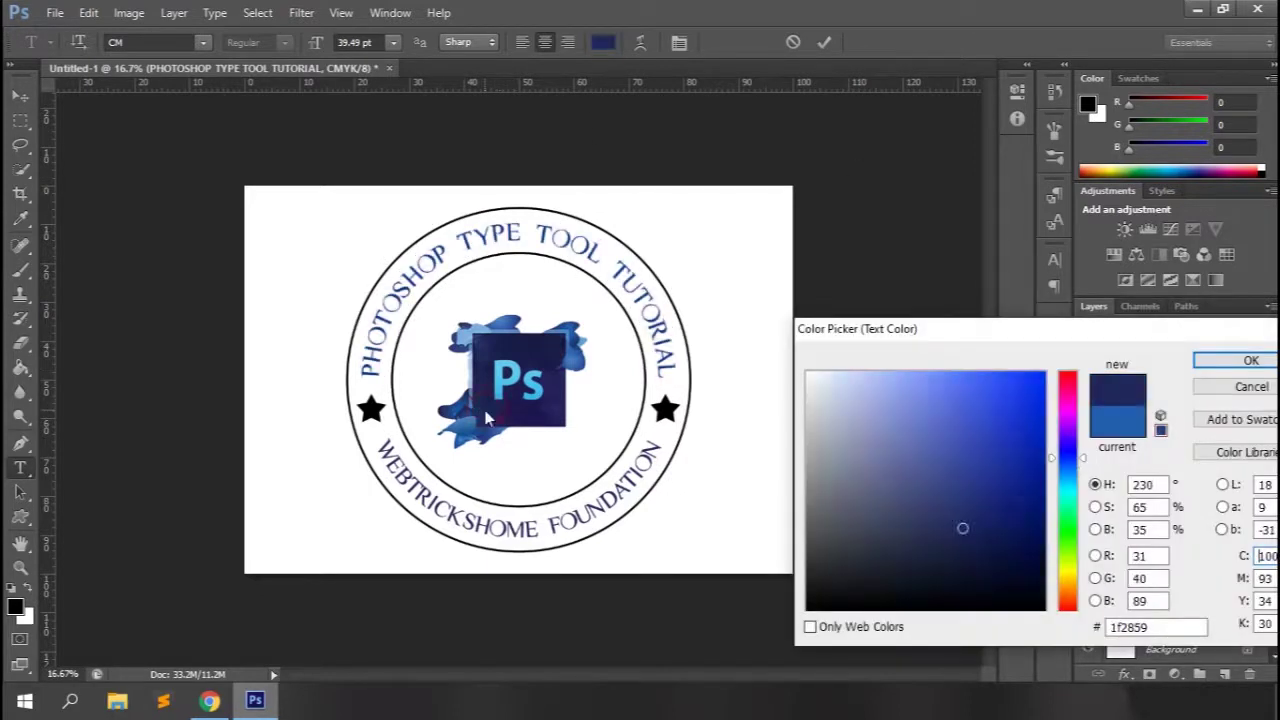
pyautogui.click(1227, 362)
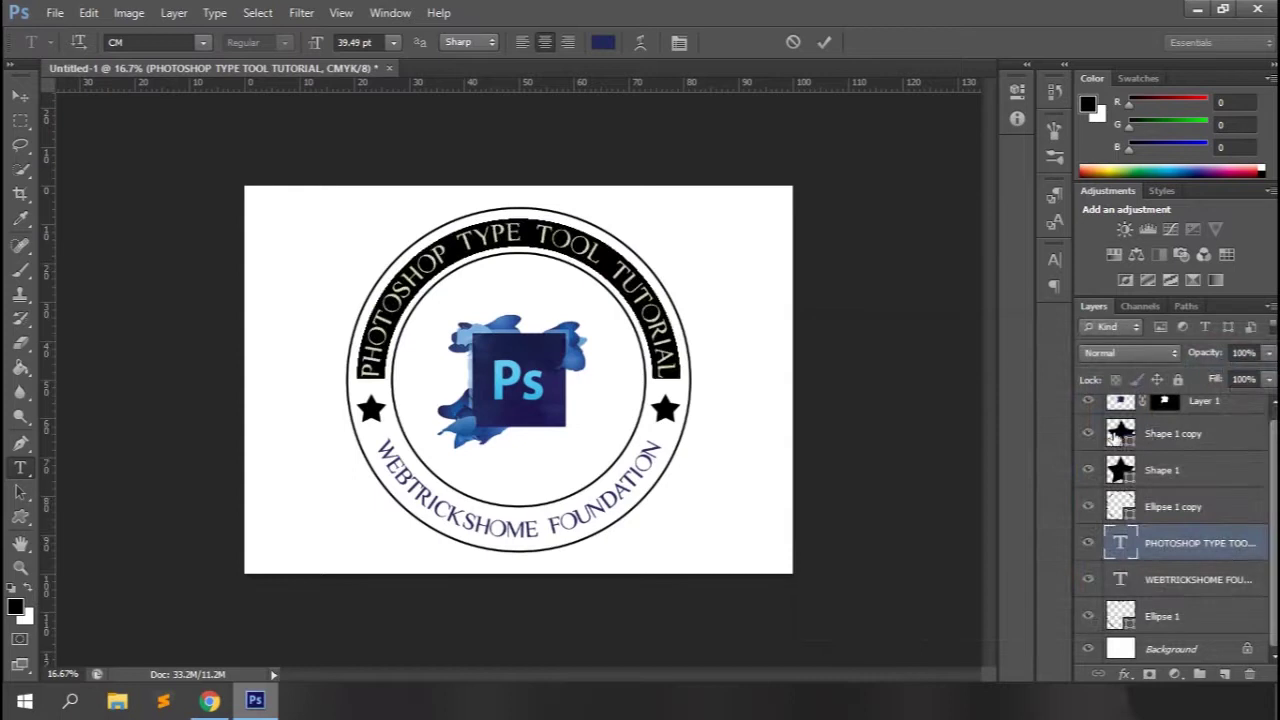
# Step: Fill the right star with the navy #222e61 sampled from the icon, and match the left star's fill to it
pyautogui.doubleClick(1116, 436)
pyautogui.click(482, 344)
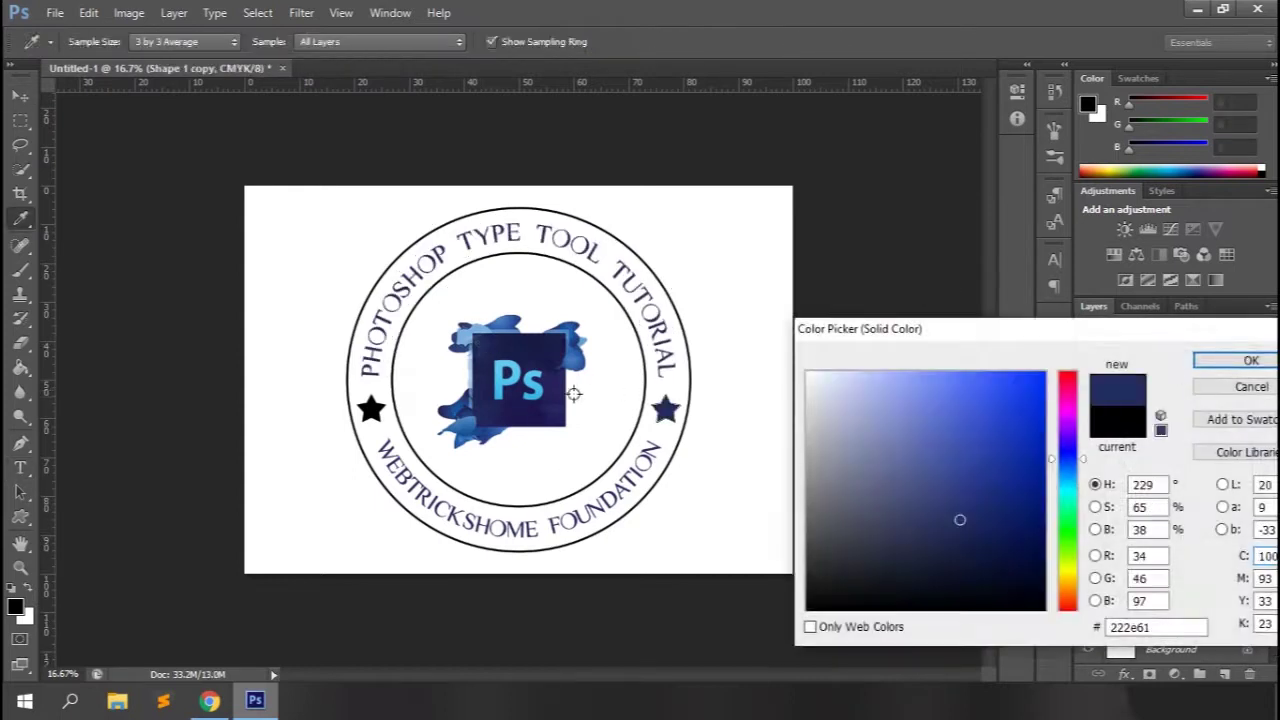
pyautogui.click(1245, 360)
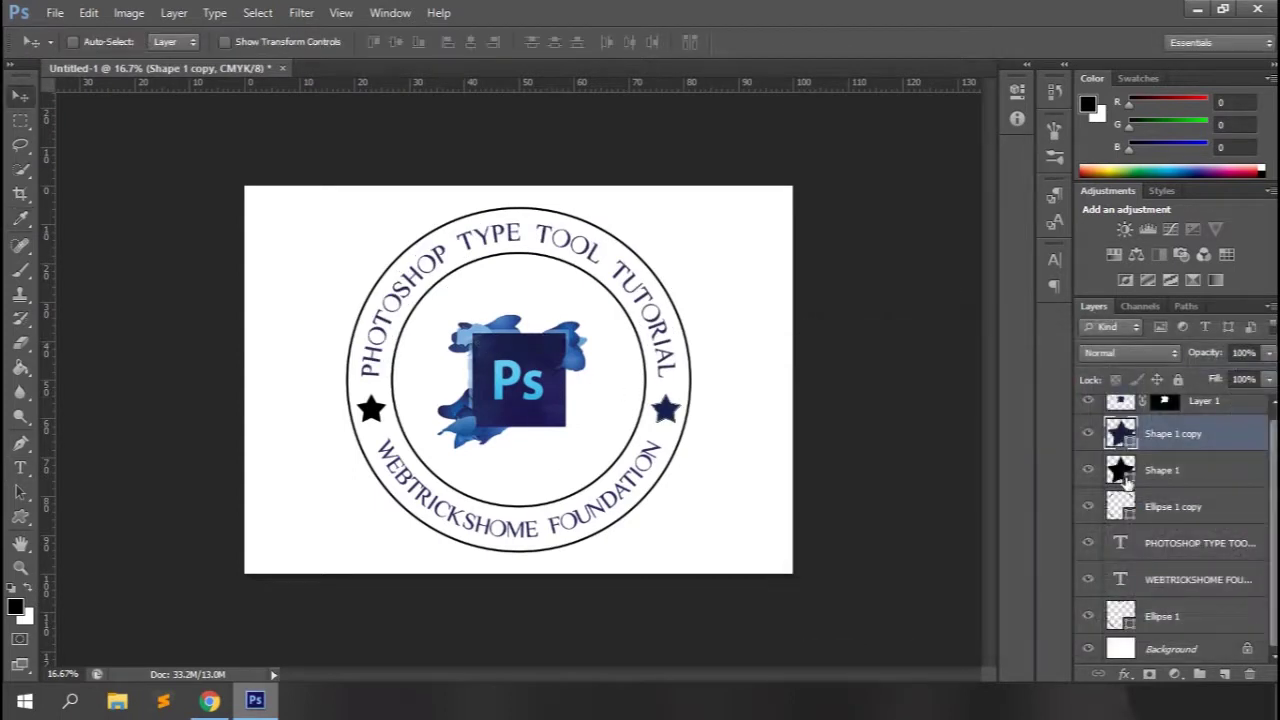
pyautogui.click(1125, 475)
pyautogui.doubleClick(1122, 472)
pyautogui.click(665, 410)
pyautogui.click(1247, 358)
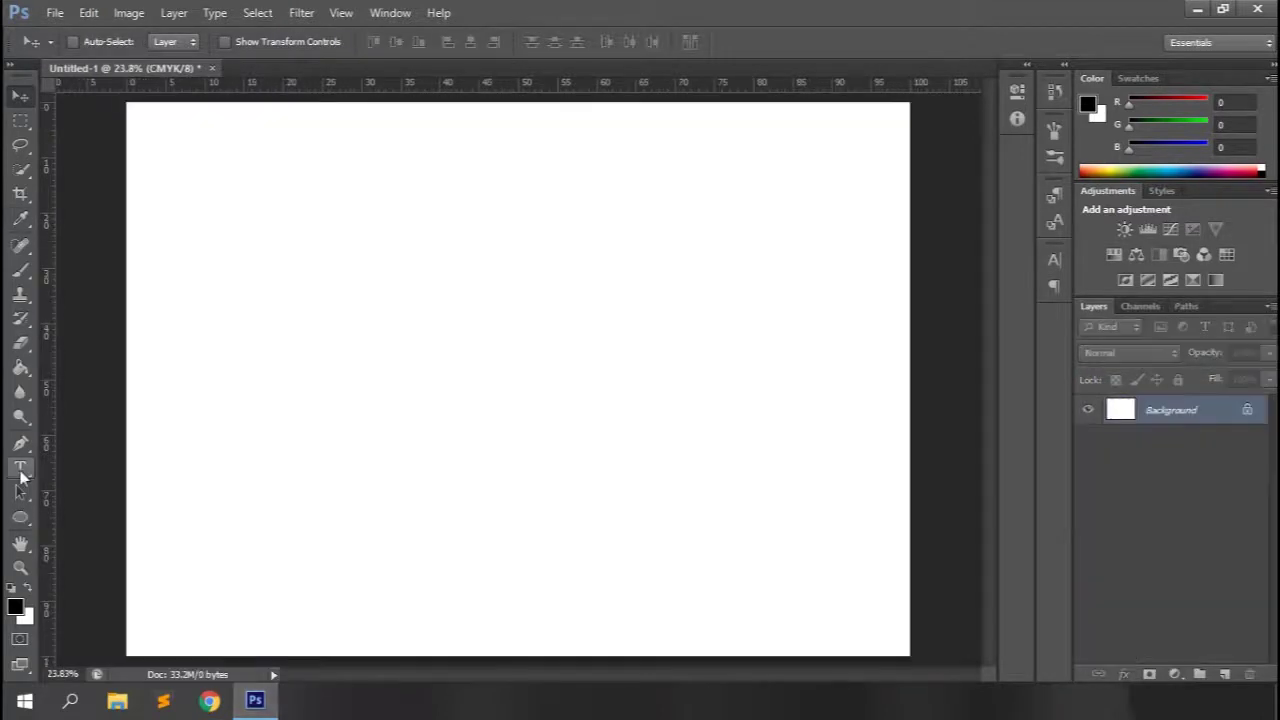
# Step: Add the vertical point text WEBTRICKSHOME at 72 pt near the canvas's left side and reposition it within the page height
pyautogui.moveTo(21, 474); pyautogui.dragTo(80, 470)
pyautogui.click(93, 486)
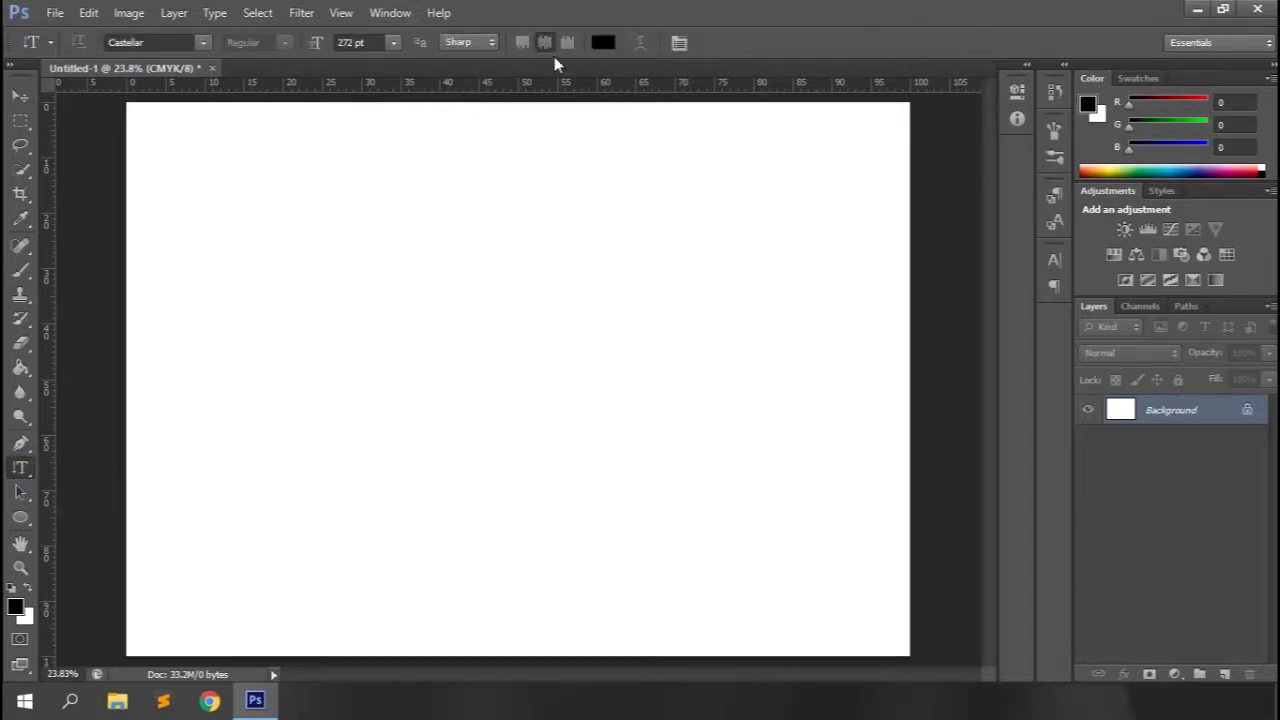
pyautogui.click(354, 44)
pyautogui.write('72')
pyautogui.press('Return')
pyautogui.click(285, 229)
pyautogui.press('capslock')
pyautogui.write('WEB')
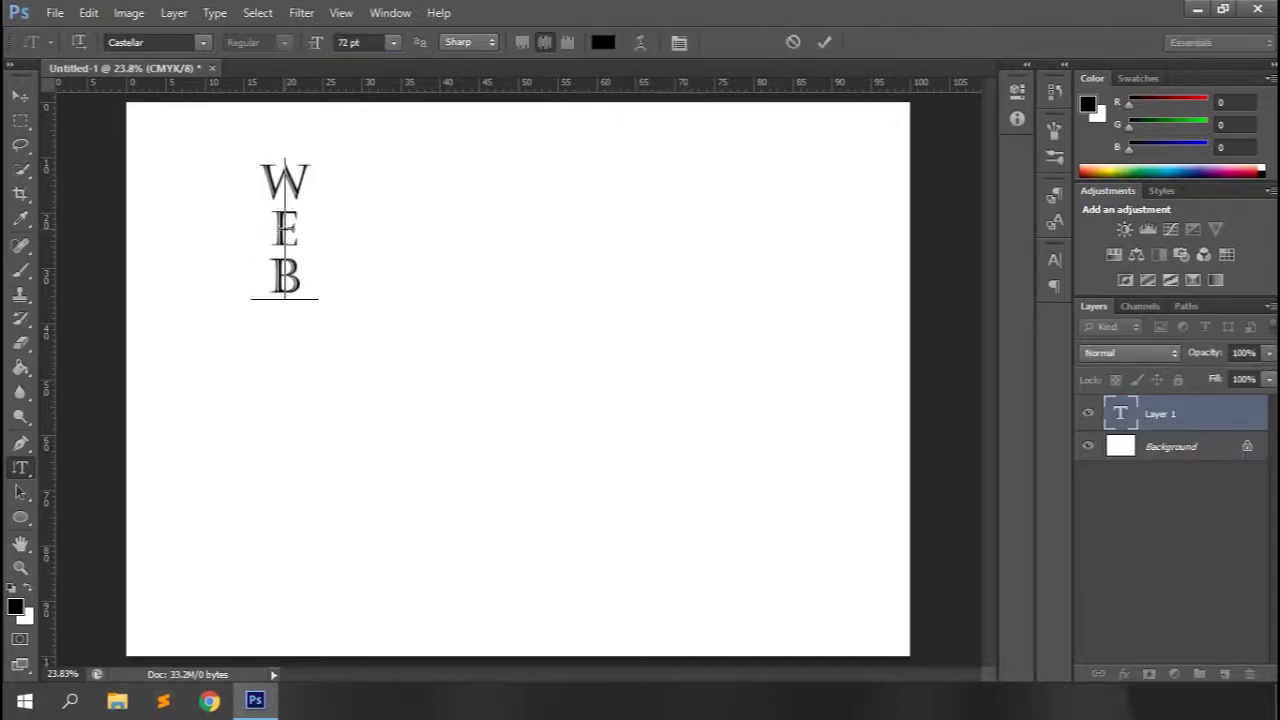
pyautogui.write('TRICKSHOME')
pyautogui.click(20, 95)
pyautogui.moveTo(364, 258); pyautogui.dragTo(366, 458)
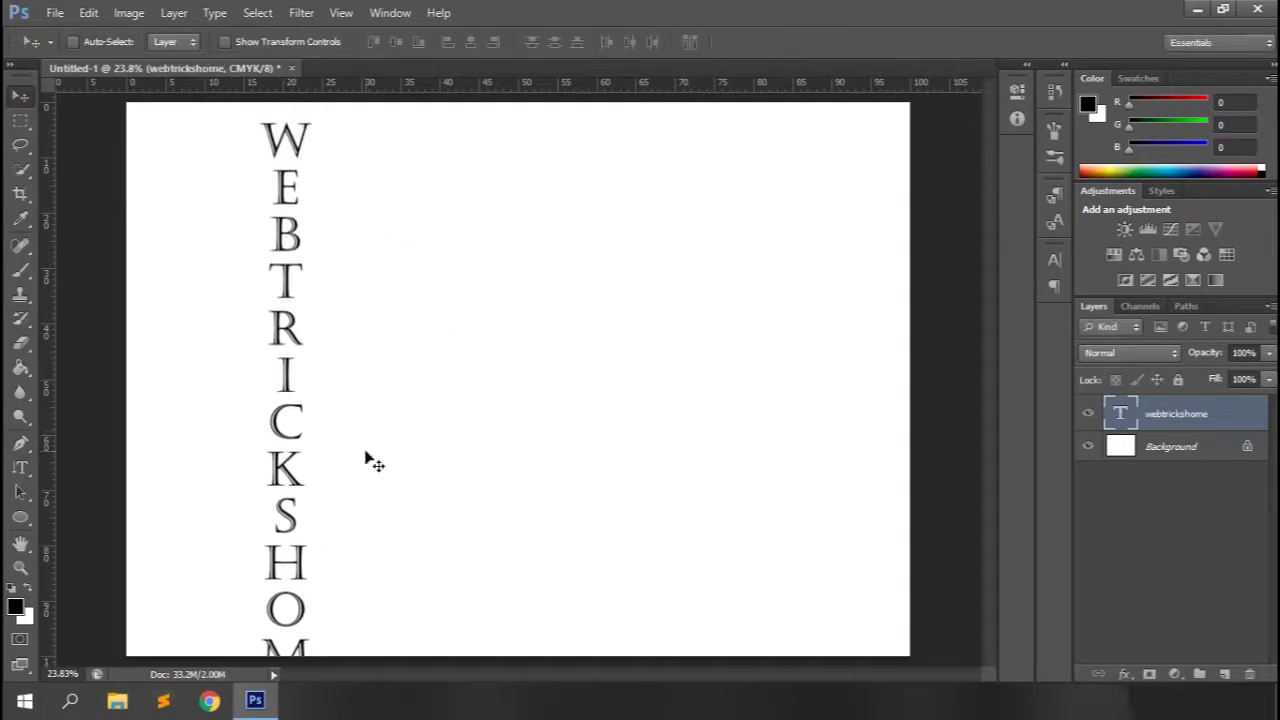
# Step: Reduce the vertical WEBTRICKSHOME text to 48 pt and move it closer to the canvas's upper-left corner
pyautogui.click(20, 467)
pyautogui.click(390, 38)
pyautogui.click(380, 341)
pyautogui.click(394, 43)
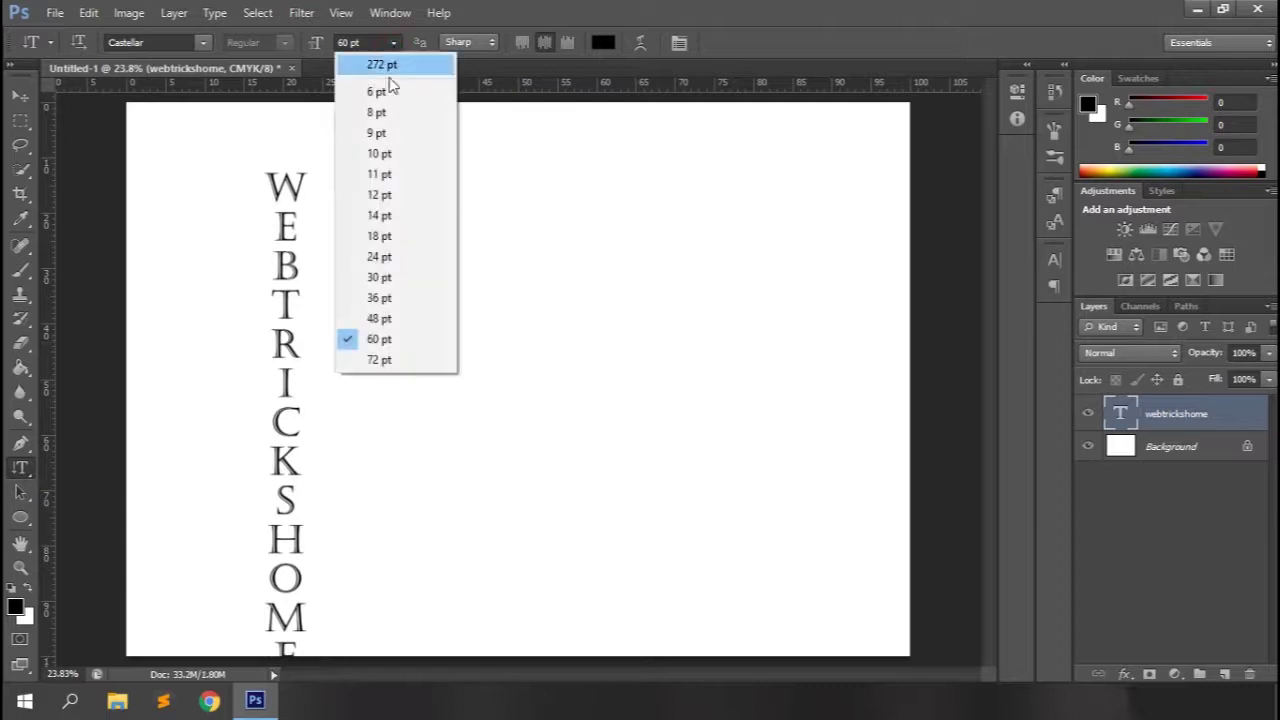
pyautogui.click(371, 314)
pyautogui.click(19, 96)
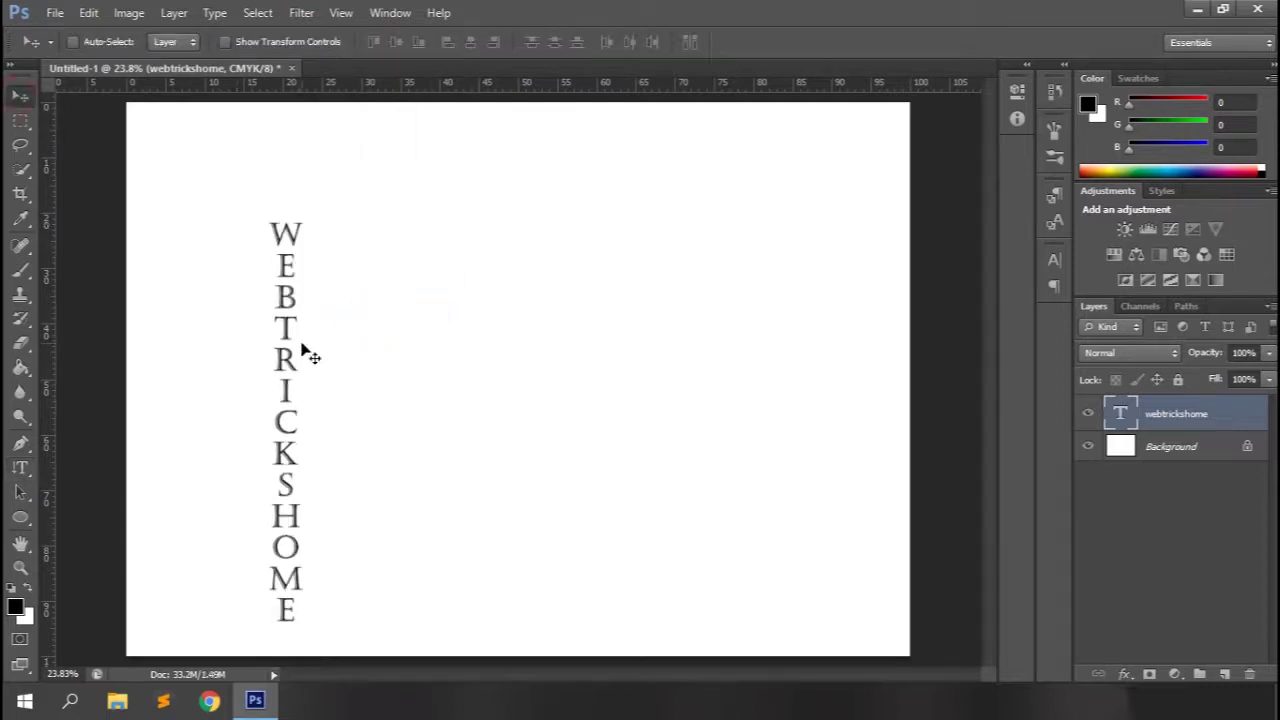
pyautogui.moveTo(286, 350); pyautogui.dragTo(212, 286)
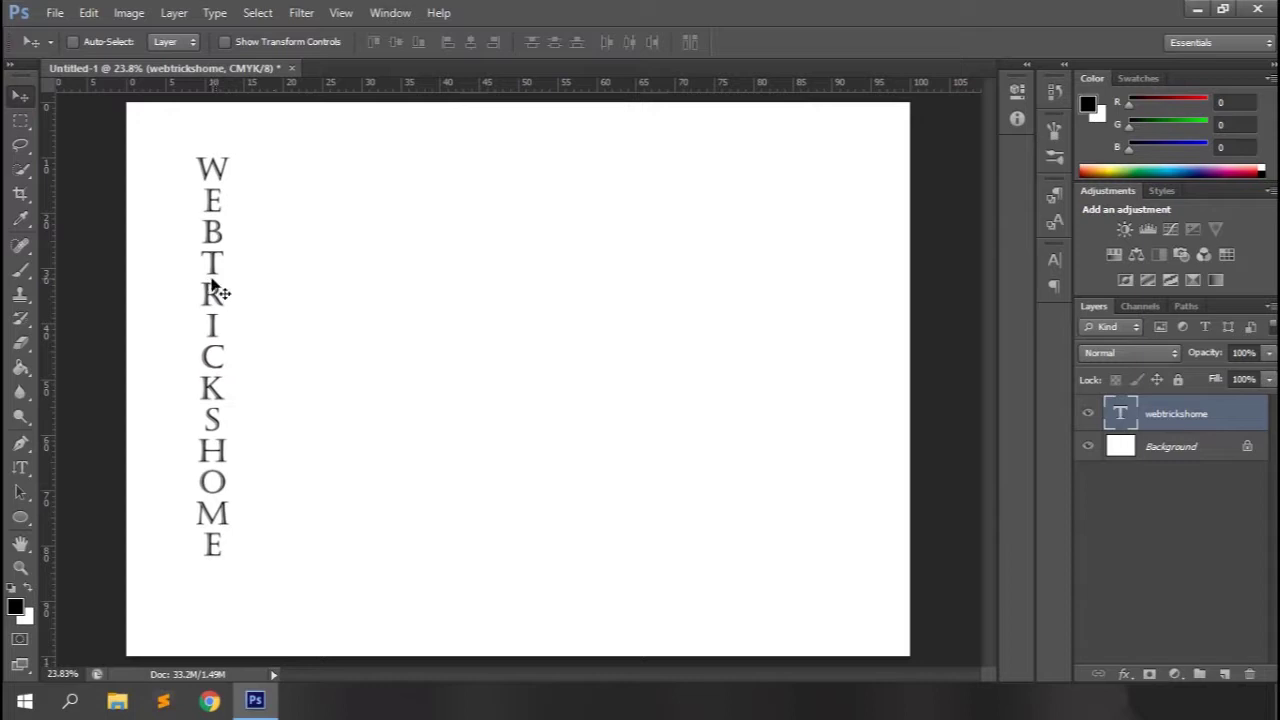
# Step: Delete the vertical text layer and enter WELCOME as a horizontal type mask at 72 pt on the blank canvas
pyautogui.moveTo(1195, 418); pyautogui.dragTo(1249, 674)
pyautogui.moveTo(20, 467); pyautogui.dragTo(86, 505)
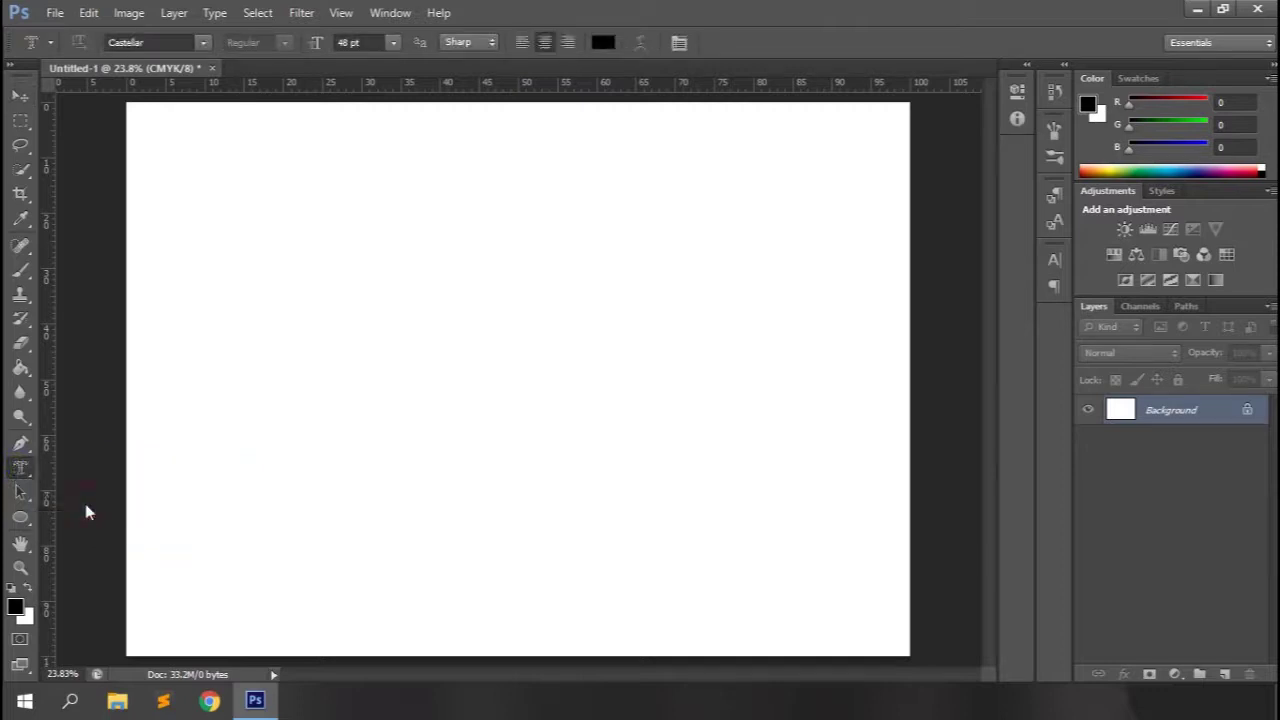
pyautogui.click(395, 48)
pyautogui.click(371, 355)
pyautogui.click(286, 349)
pyautogui.write('WELCOME')
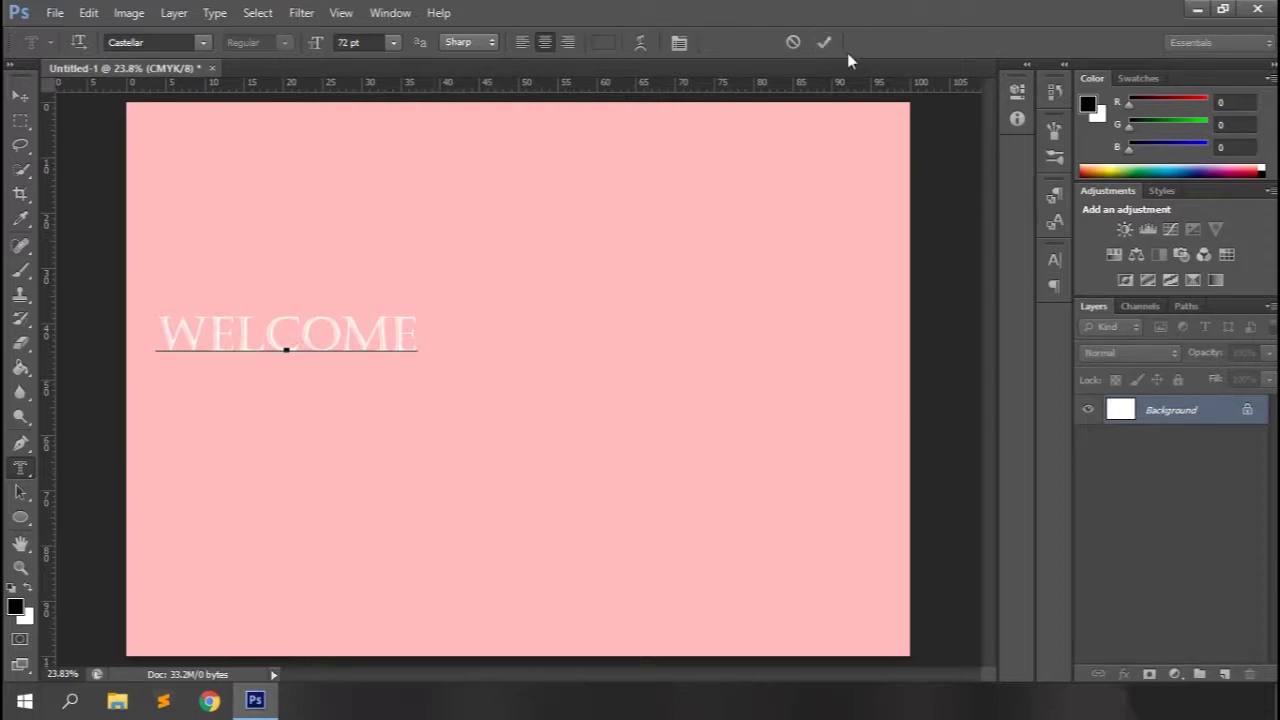
# Step: Enlarge the WELCOME type mask to 172 pt, commit it as a selection, and deselect it
pyautogui.hotkey('ctrl', 'a')
pyautogui.click(375, 42)
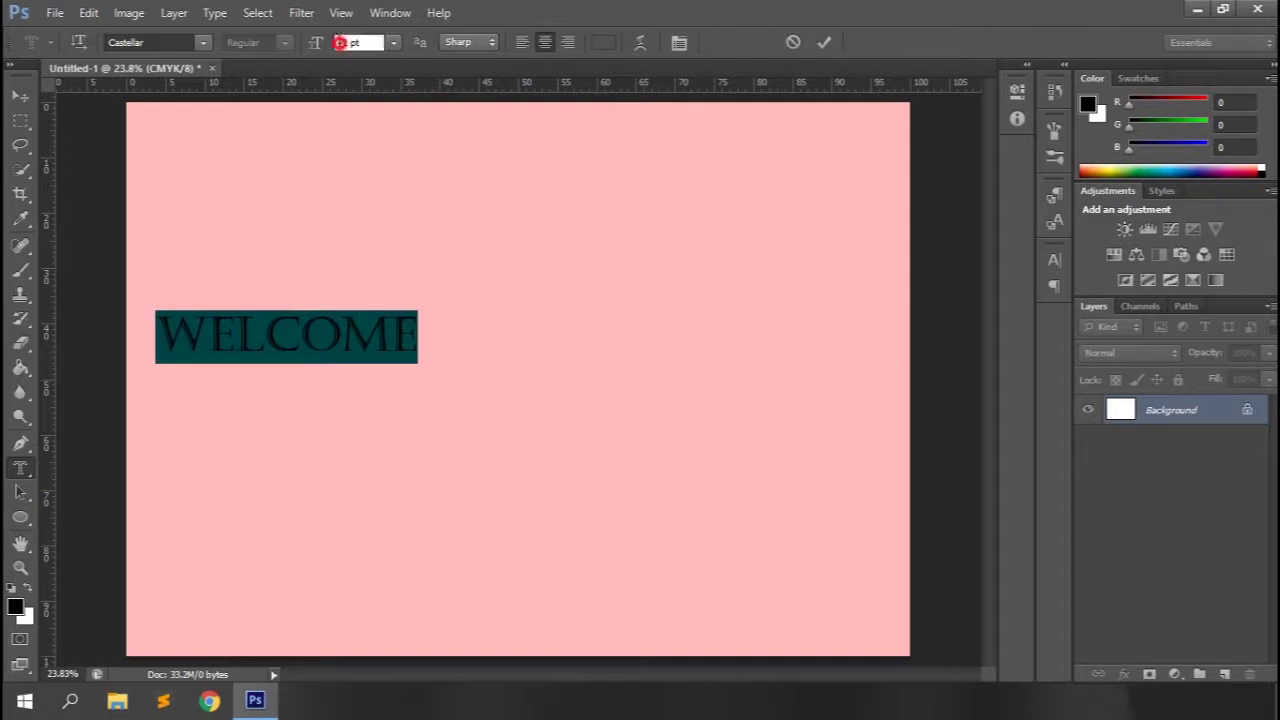
pyautogui.write('172')
pyautogui.press('Return')
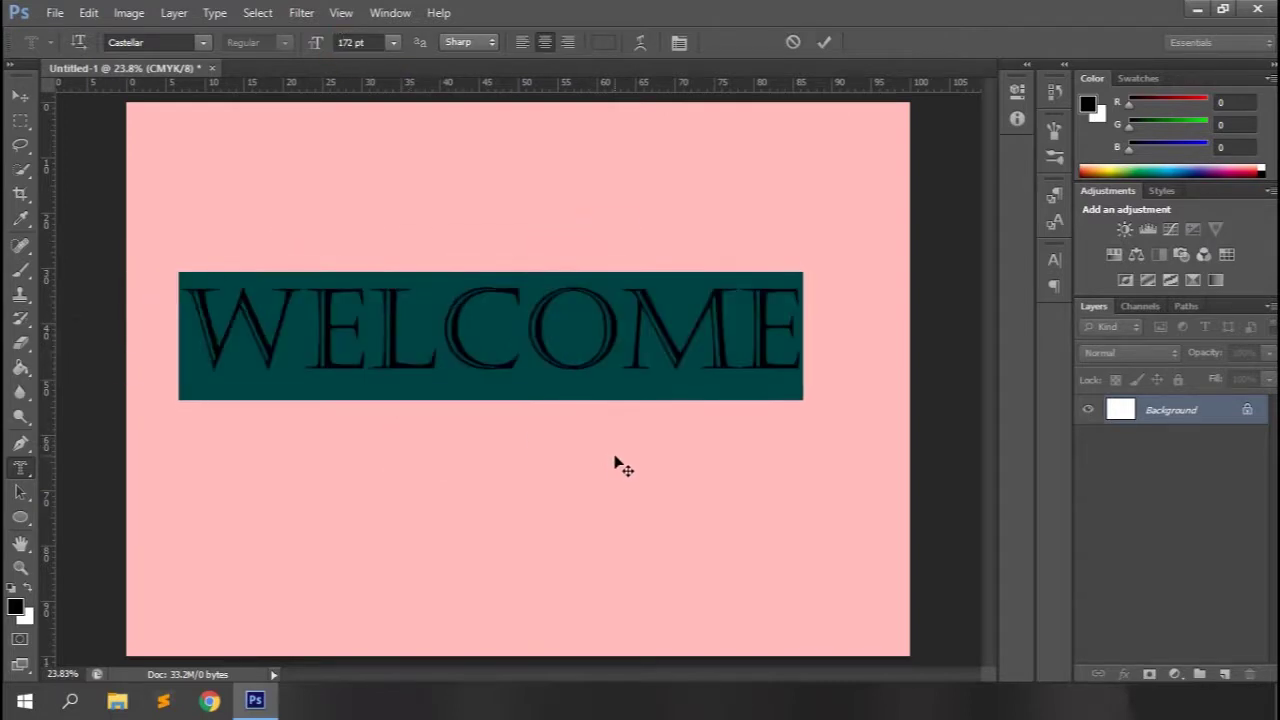
pyautogui.click(823, 42)
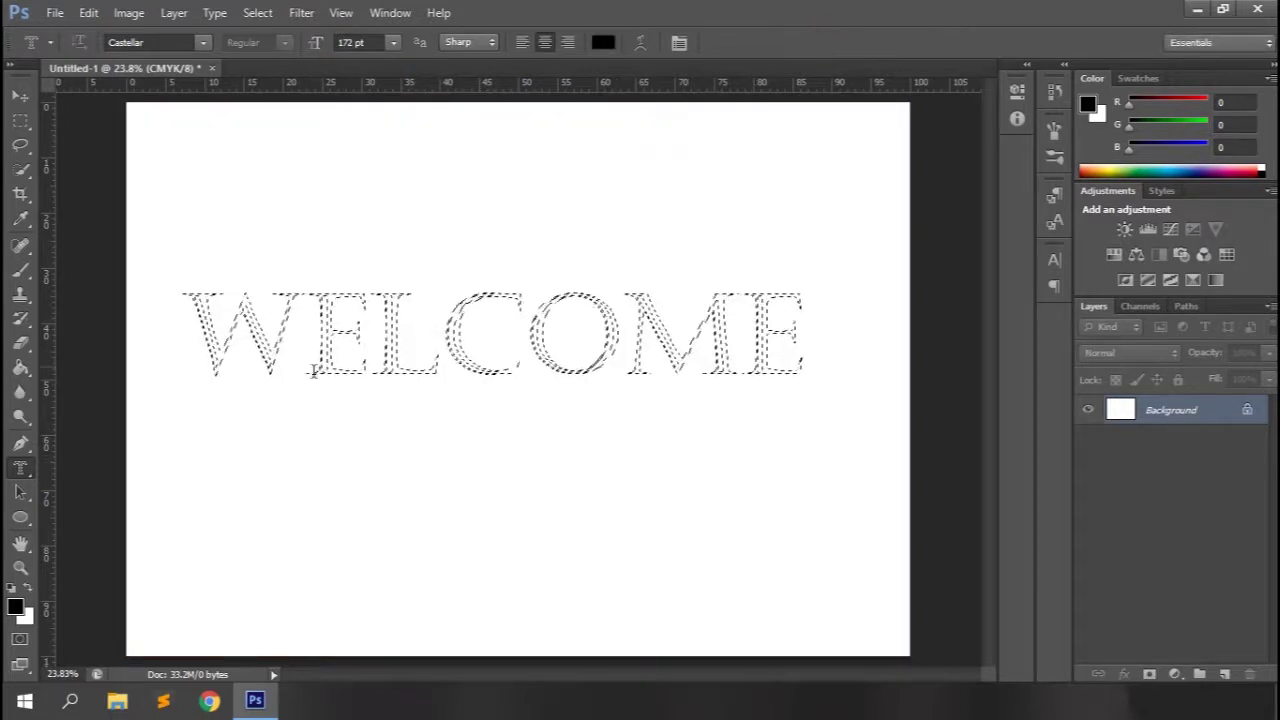
pyautogui.hotkey('ctrl', 'd')
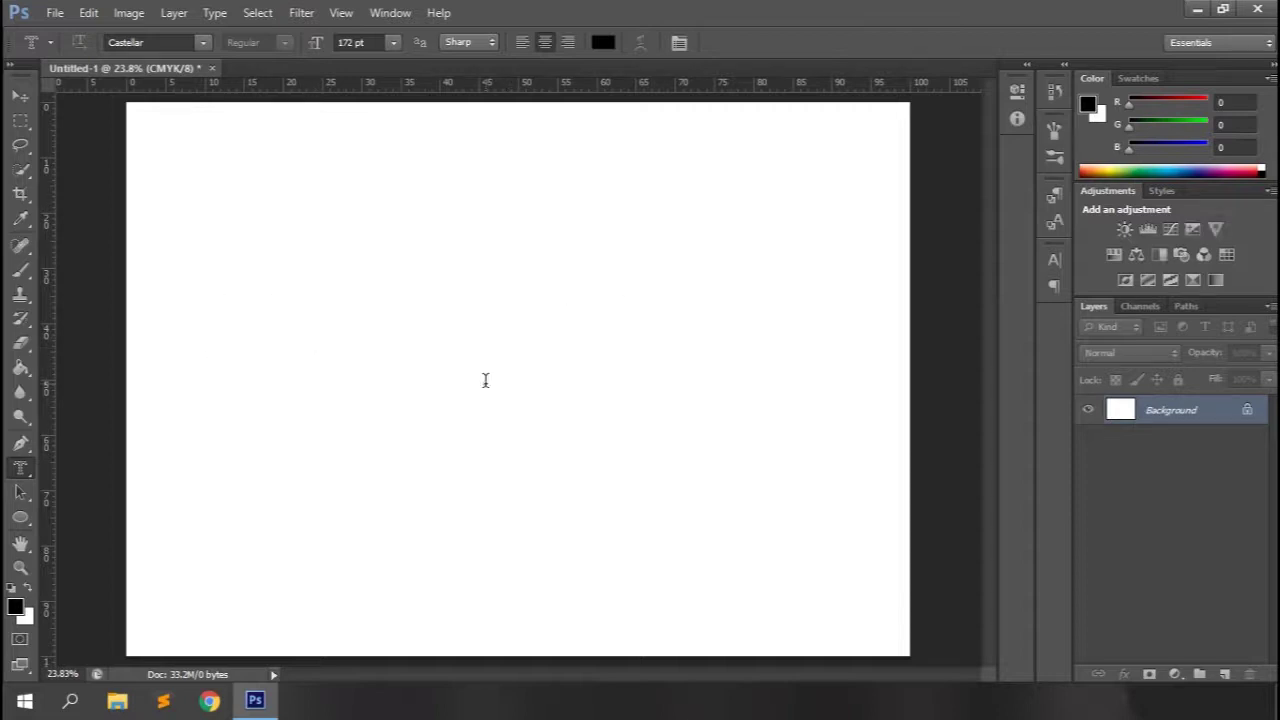
# Step: Switch to Chrome and search Google Images for large "wallpaper" pictures, browsing for a landscape image
pyautogui.click(209, 700)
pyautogui.write('wallpaper')
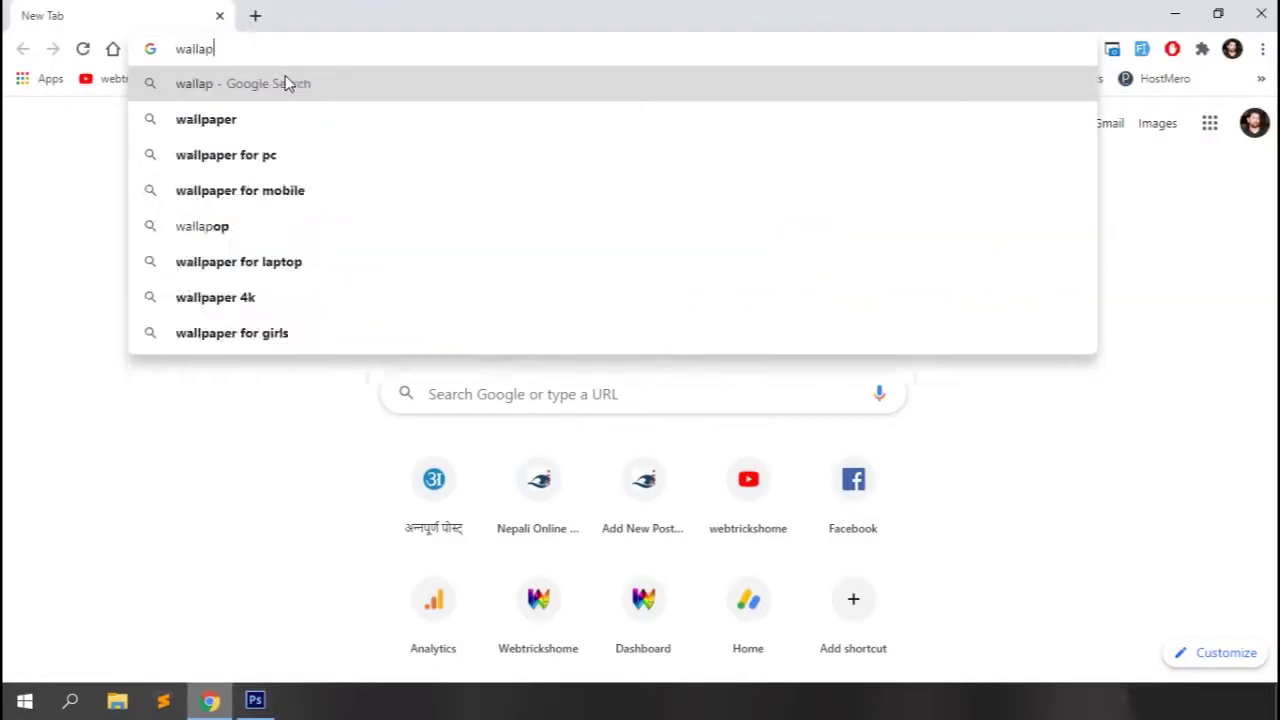
pyautogui.press('Return')
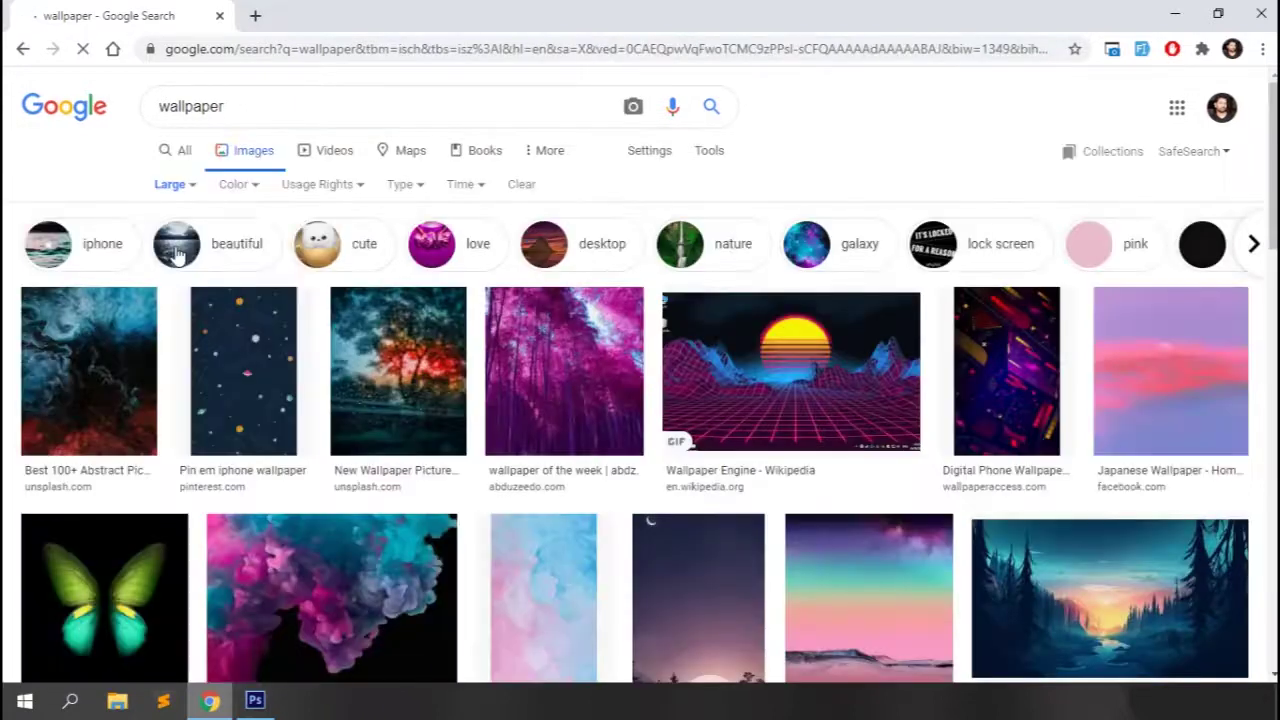
pyautogui.scroll(-3, 571, 523)
pyautogui.scroll(-1, 575, 520)
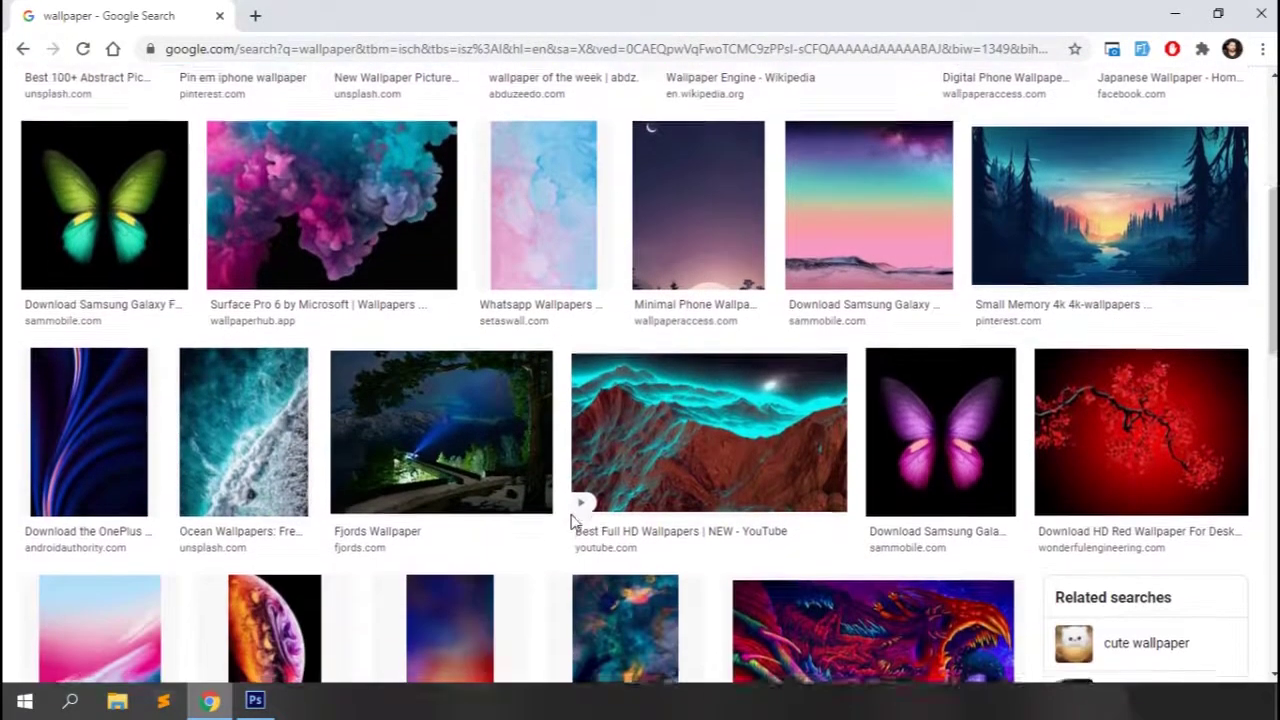
pyautogui.scroll(1, 578, 518)
# Step: Open the forest river sunset wallpaper from pinterest.com and copy its preview image
pyautogui.click(1108, 340)
pyautogui.rightClick(936, 178)
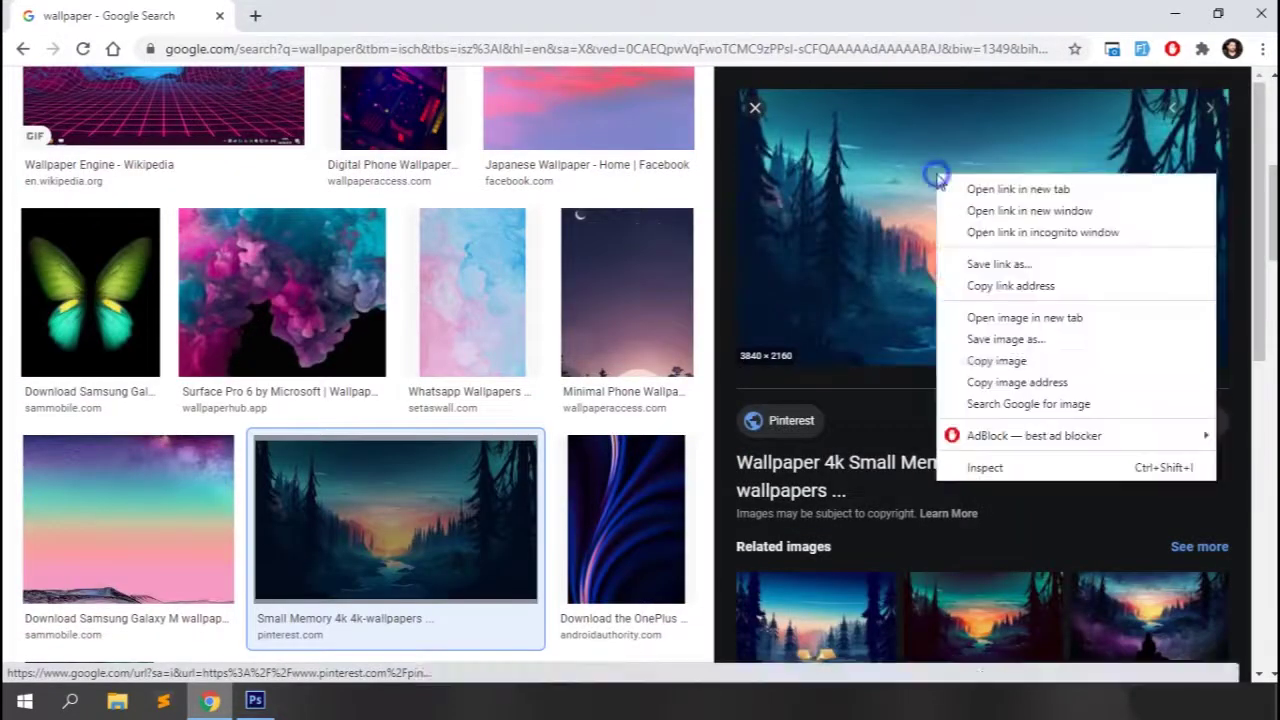
pyautogui.click(986, 355)
# Step: Switch back to Photoshop, paste the forest wallpaper, and scale it to about 116% so it covers the whole canvas
pyautogui.click(255, 700)
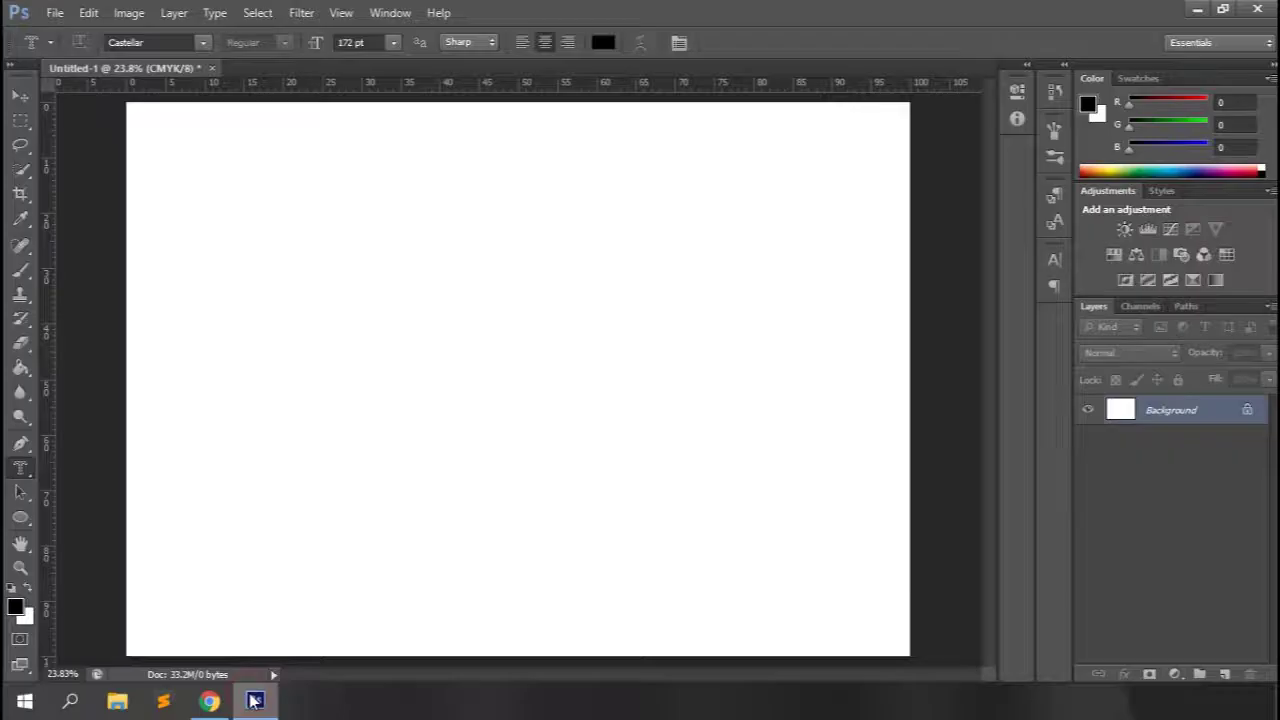
pyautogui.hotkey('ctrl', 'v')
pyautogui.hotkey('ctrl', 't')
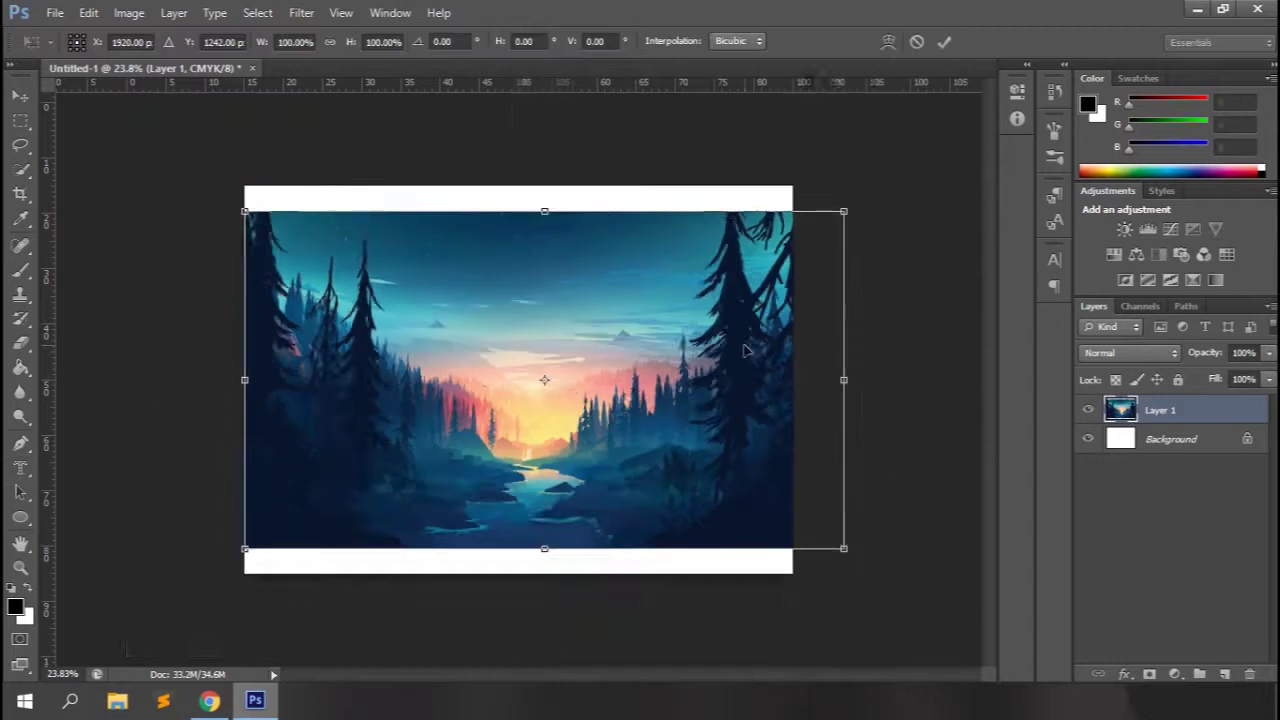
pyautogui.hotkey('shift', 'Up')
pyautogui.hotkey('shift', 'Up')
pyautogui.hotkey('shift', 'Up')
pyautogui.hotkey('shift', 'Up')
pyautogui.hotkey('shift', 'Up')
pyautogui.hotkey('shift', 'Up')
pyautogui.hotkey('shift', 'Up')
pyautogui.hotkey('shift', 'Up')
pyautogui.hotkey('shift', 'Up')
pyautogui.hotkey('shift', 'Up')
pyautogui.hotkey('shift', 'Up')
pyautogui.hotkey('shift', 'Up')
pyautogui.hotkey('shift', 'Left')
pyautogui.moveTo(836, 522); pyautogui.dragTo(915, 617)
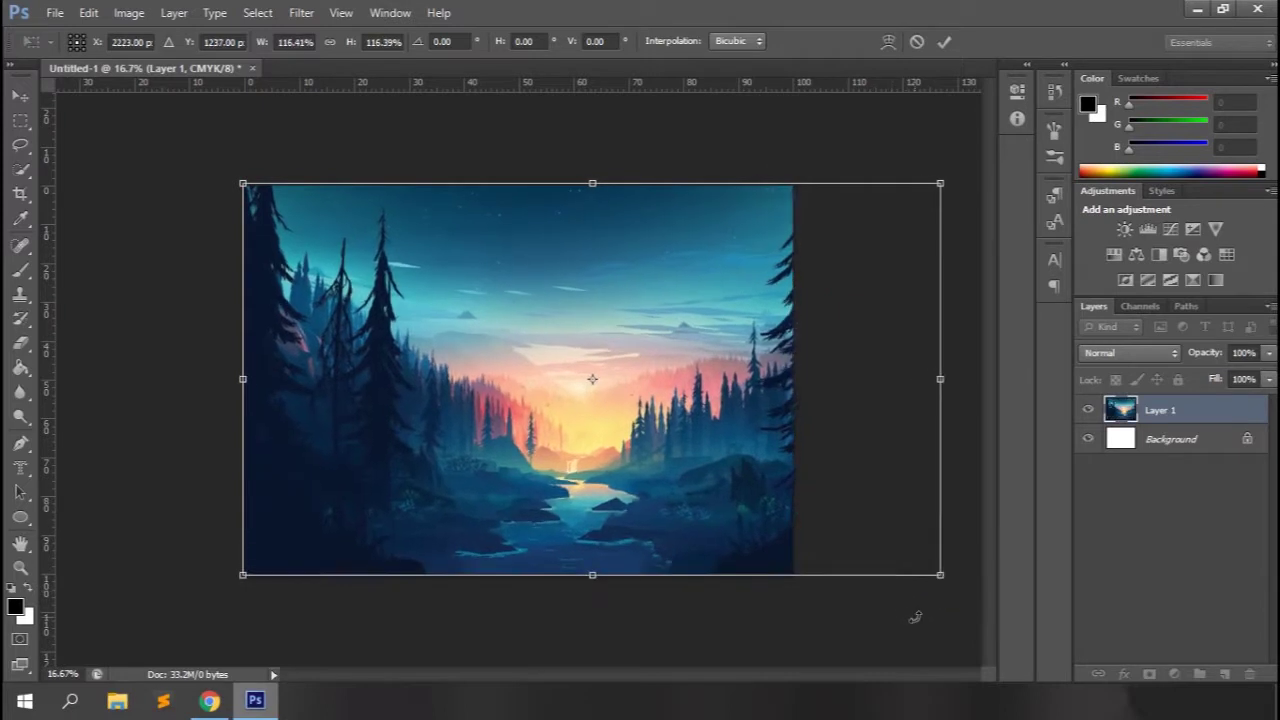
pyautogui.press('Return')
# Step: Center the wallpaper layer on the canvas using a full-canvas selection, and deselect
pyautogui.hotkey('ctrl', 'a')
pyautogui.click(20, 97)
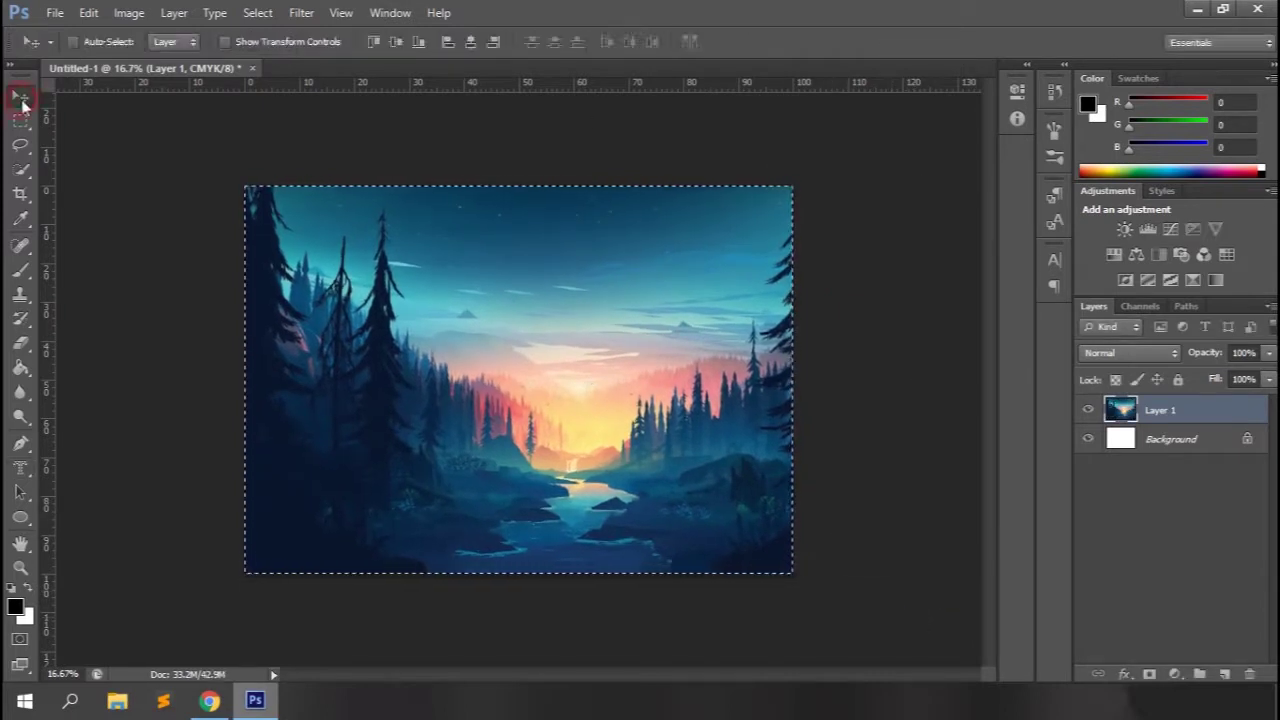
pyautogui.click(476, 43)
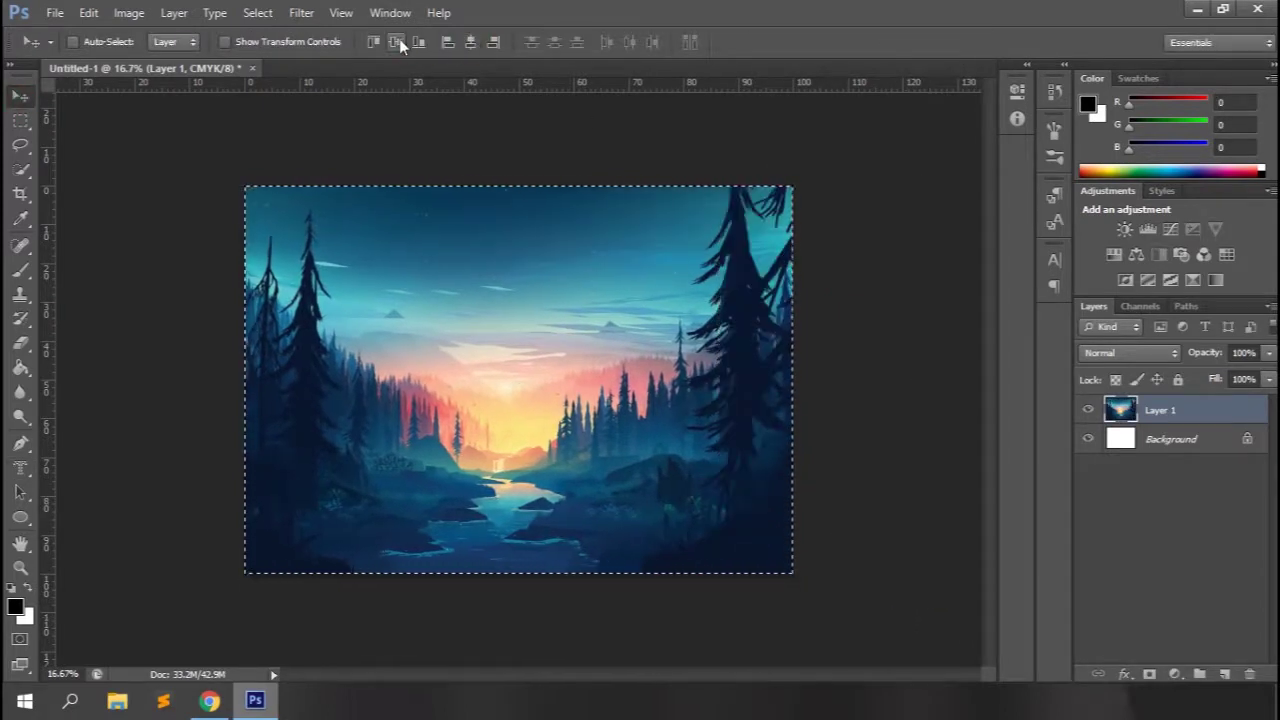
pyautogui.hotkey('ctrl', 'd')
# Step: Enter WELCOME as a horizontal type mask over the wallpaper and shift it toward the middle of the canvas
pyautogui.click(20, 468)
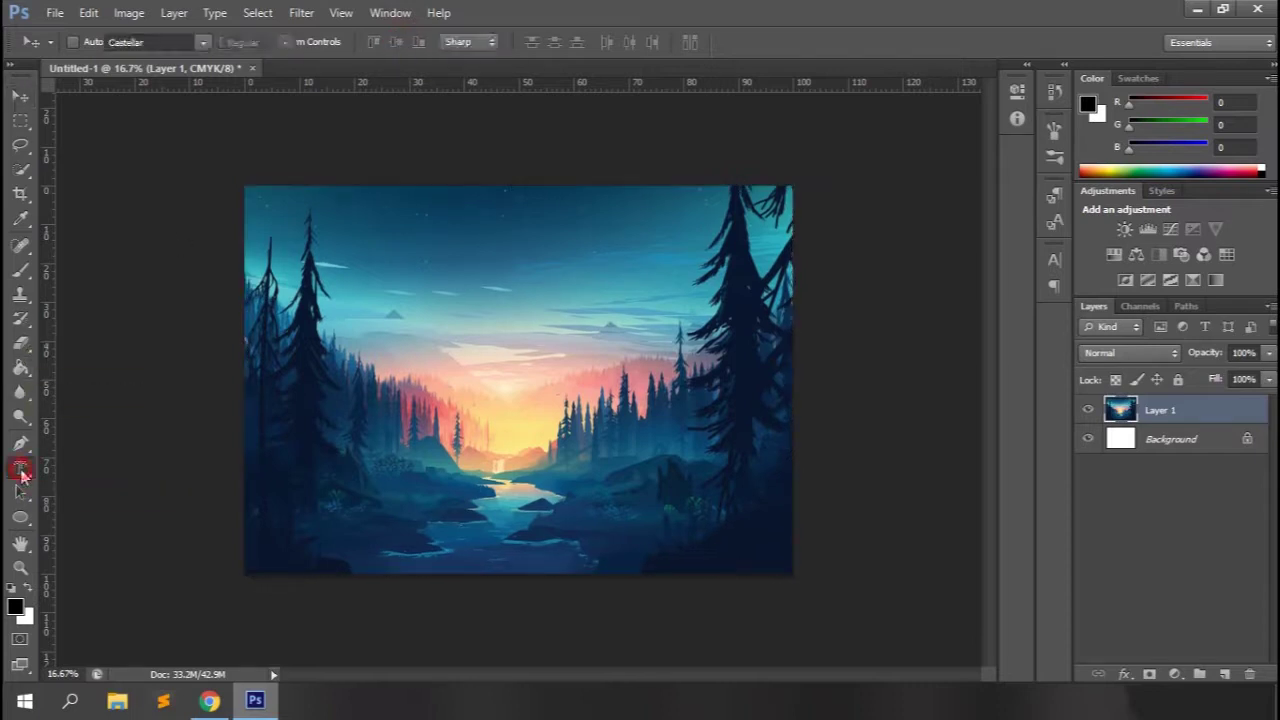
pyautogui.click(347, 322)
pyautogui.write('WELCOME')
pyautogui.moveTo(377, 433); pyautogui.dragTo(538, 447)
# Step: Set the WELCOME type mask to 200 pt, position it across the sky, and commit it as a selection
pyautogui.hotkey('ctrl', 'a')
pyautogui.click(350, 42)
pyautogui.write('200')
pyautogui.press('Return')
pyautogui.moveTo(500, 437); pyautogui.dragTo(512, 440)
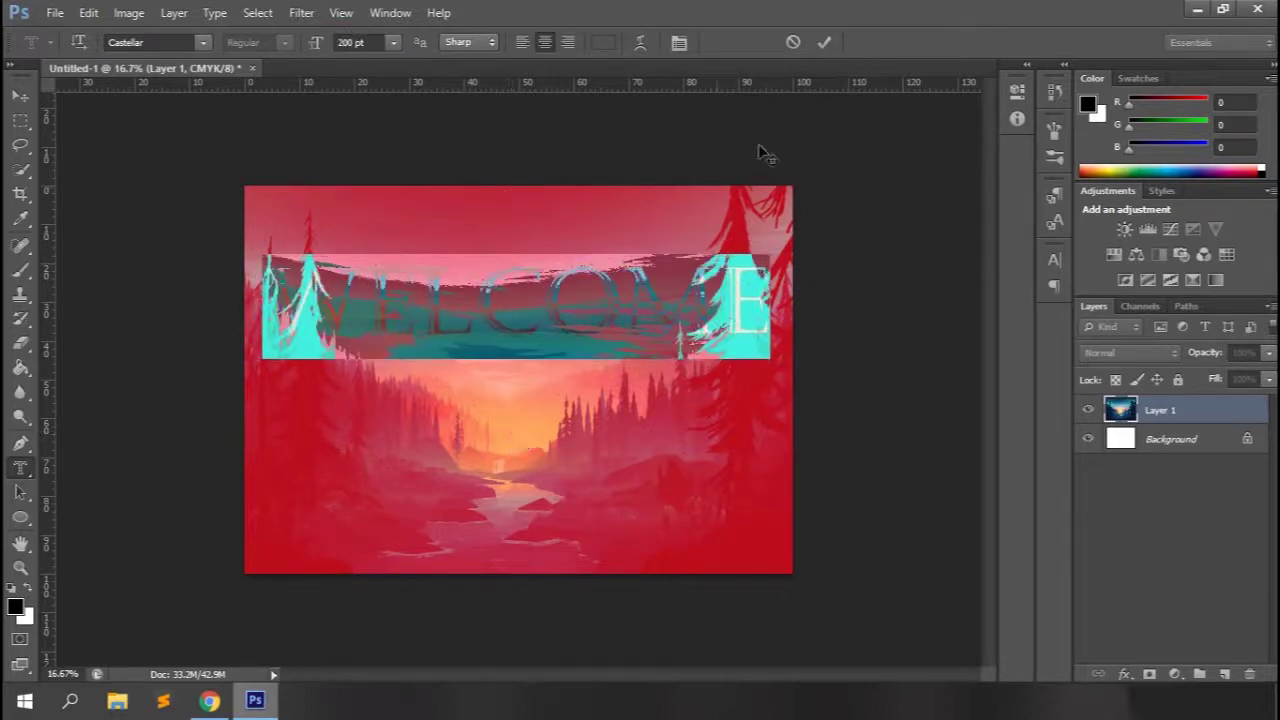
pyautogui.click(823, 42)
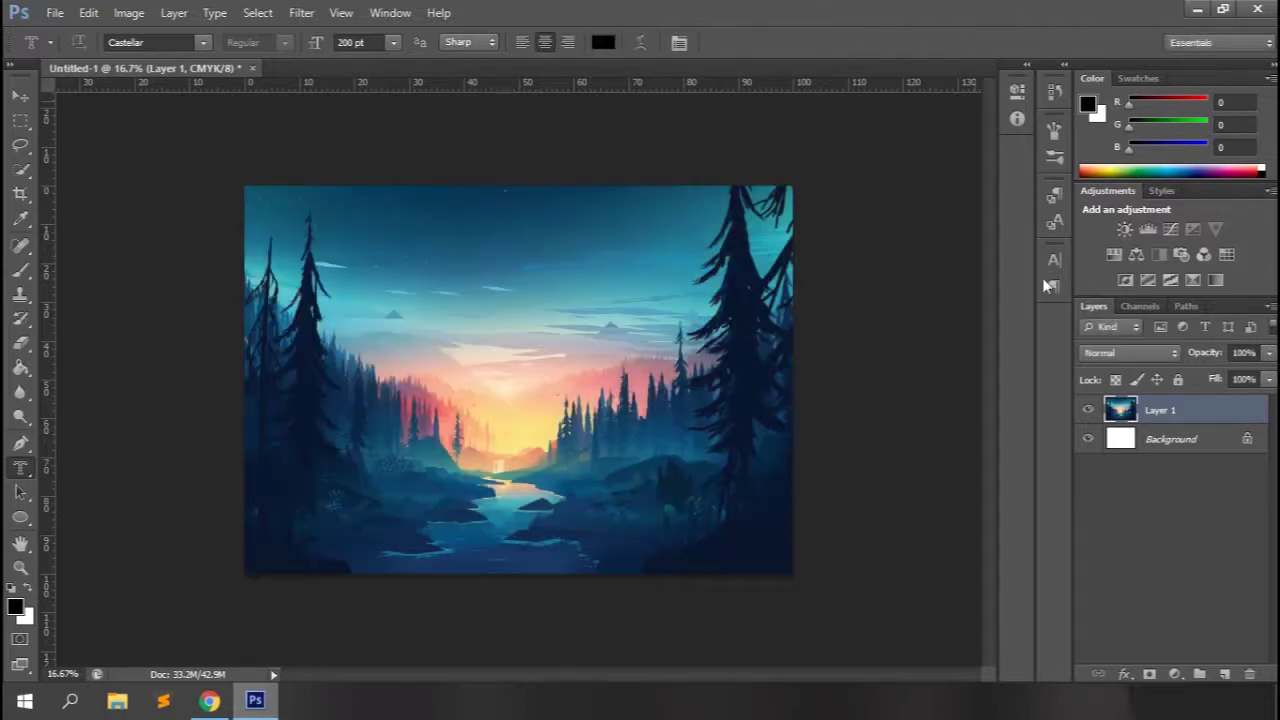
# Step: Duplicate Layer 1 and add a layer mask to the copy from the WELCOME selection
pyautogui.rightClick(1190, 410)
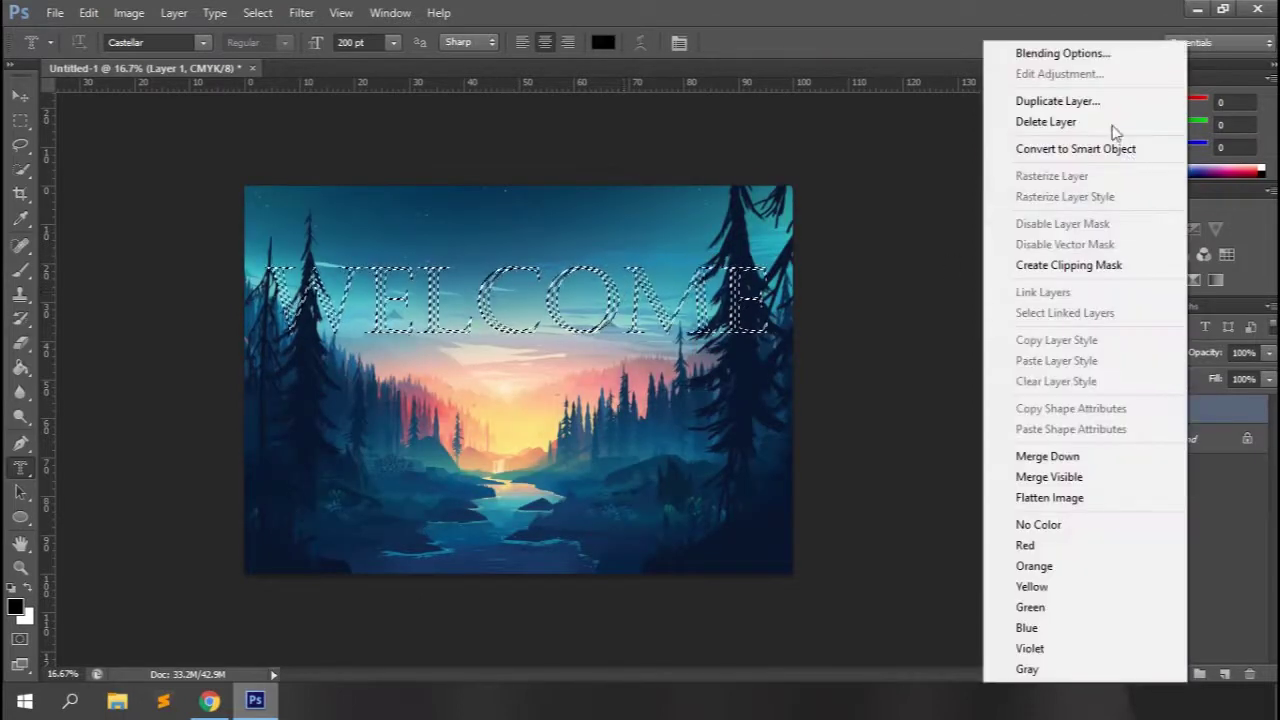
pyautogui.click(1100, 102)
pyautogui.click(806, 210)
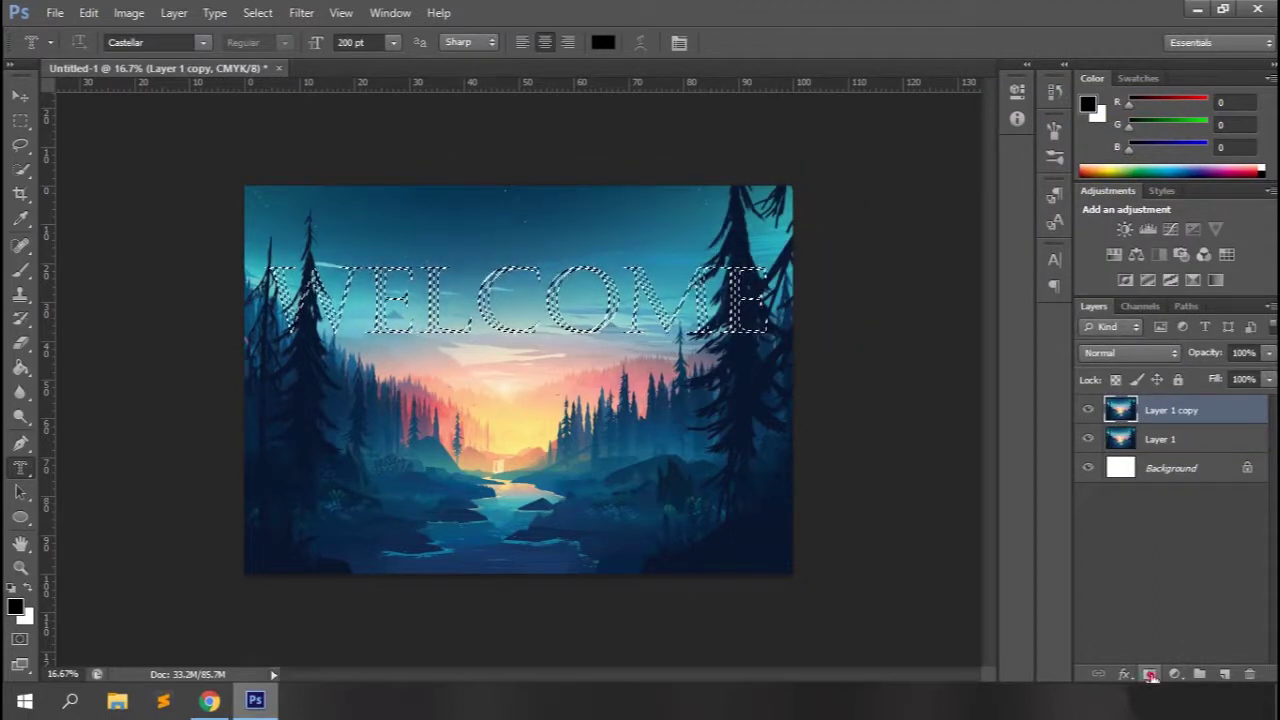
pyautogui.click(1150, 676)
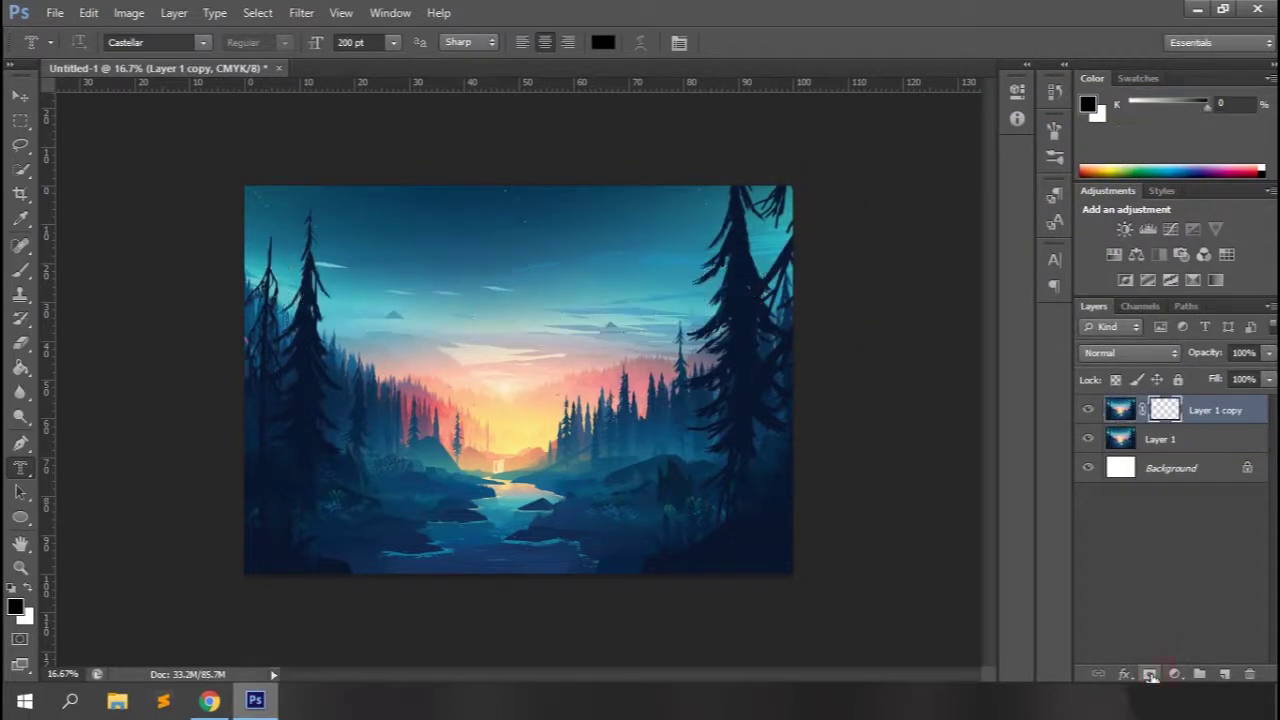
# Step: Examine the WELCOME layer mask on its own, and the masked copy with Layer 1 temporarily hidden
pyautogui.keyDown('alt'); pyautogui.click(1163, 412); pyautogui.keyUp('alt')
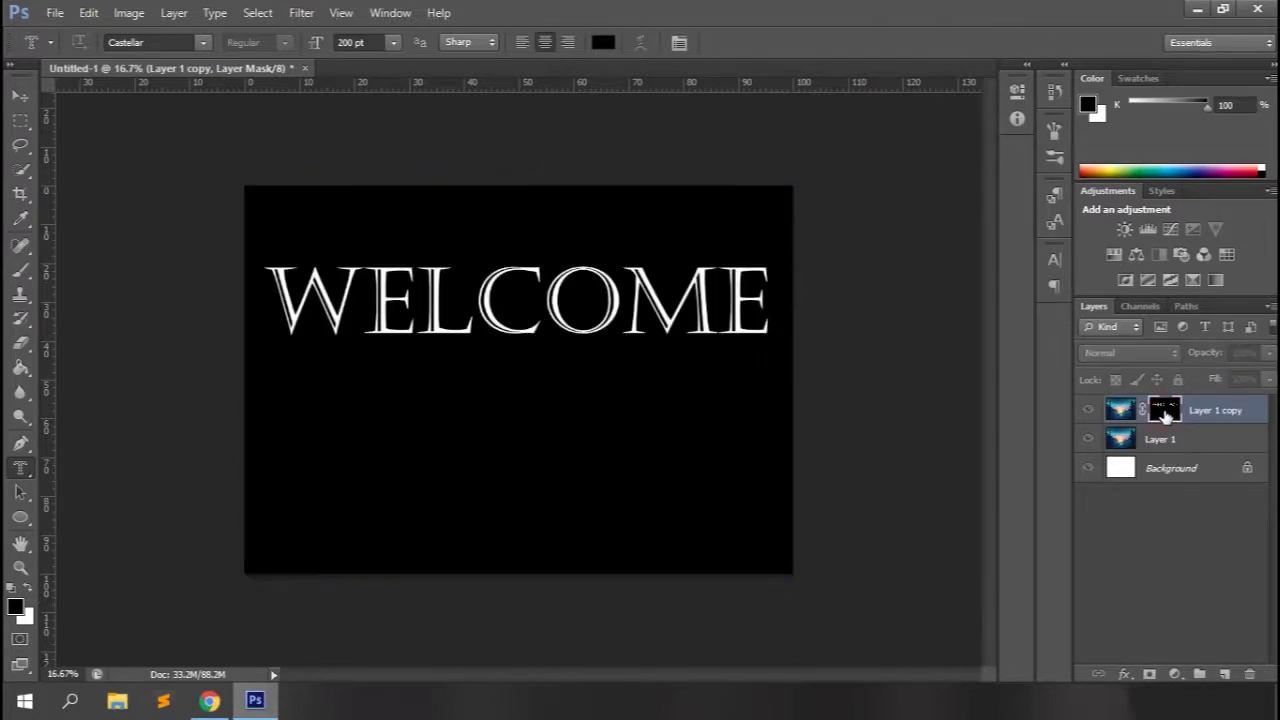
pyautogui.keyDown('alt'); pyautogui.click(1160, 412); pyautogui.keyUp('alt')
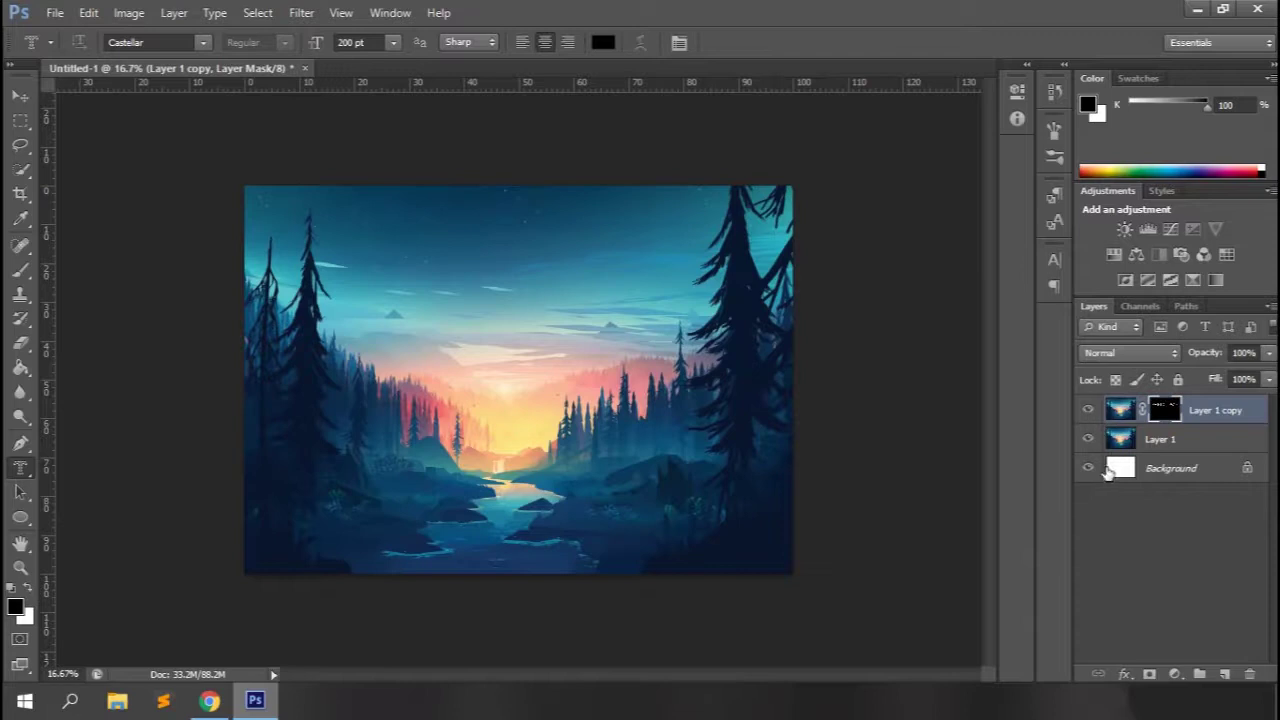
pyautogui.click(1088, 440)
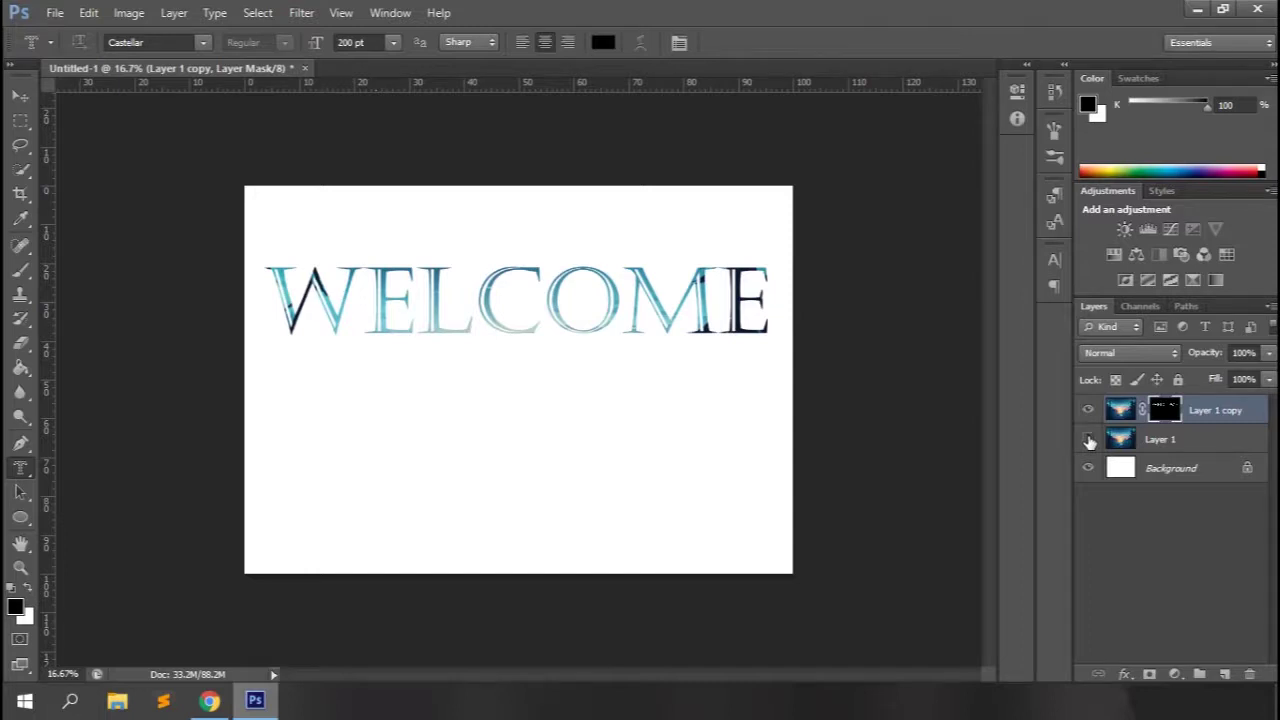
pyautogui.click(1090, 441)
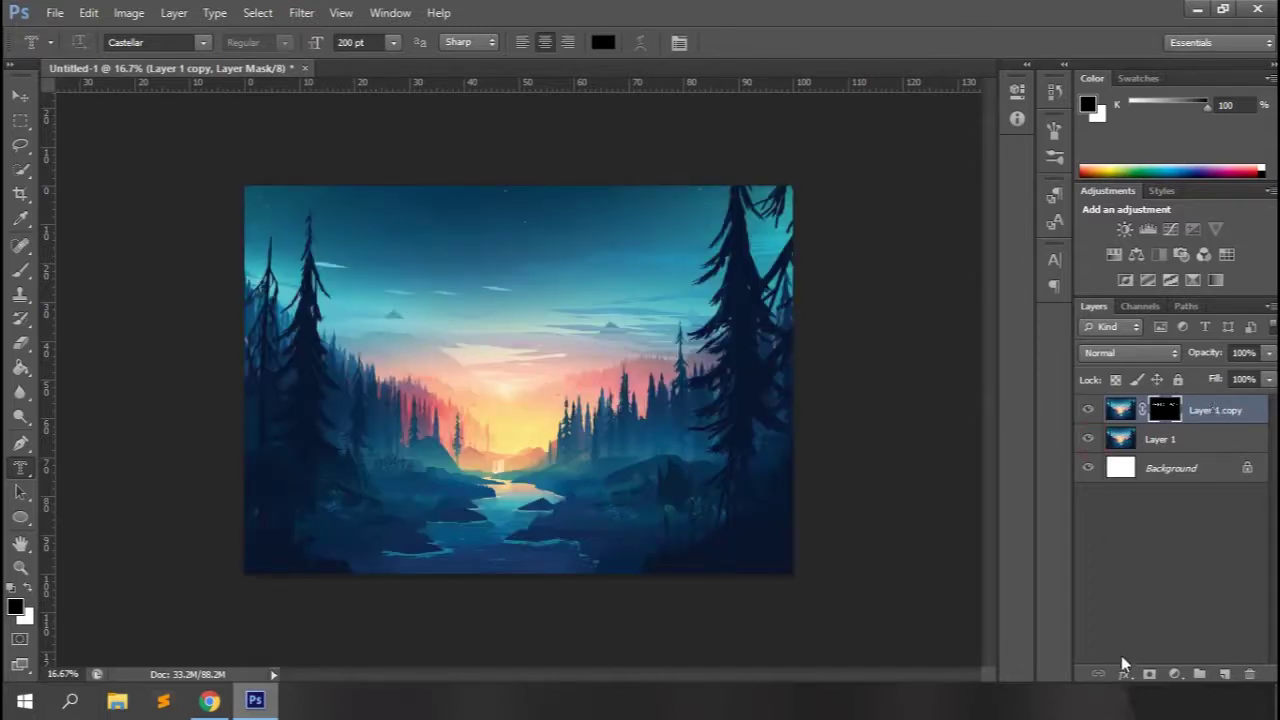
pyautogui.click(1124, 675)
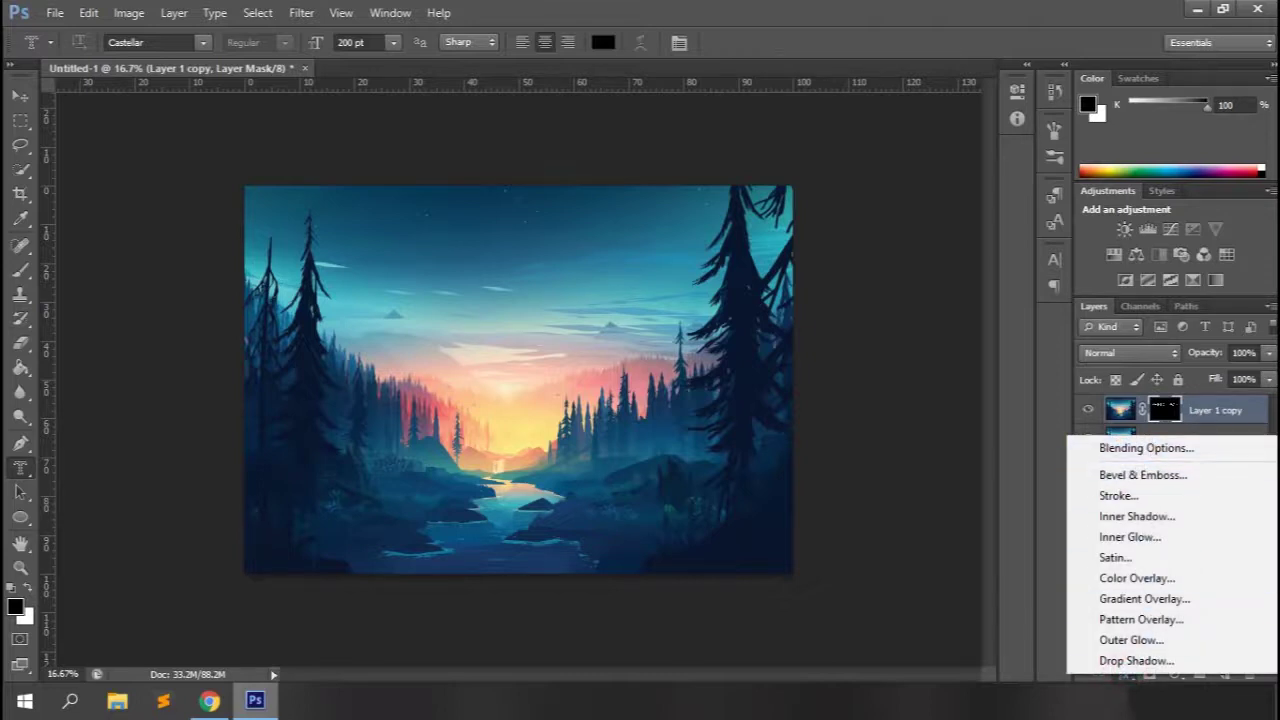
pyautogui.click(1092, 652)
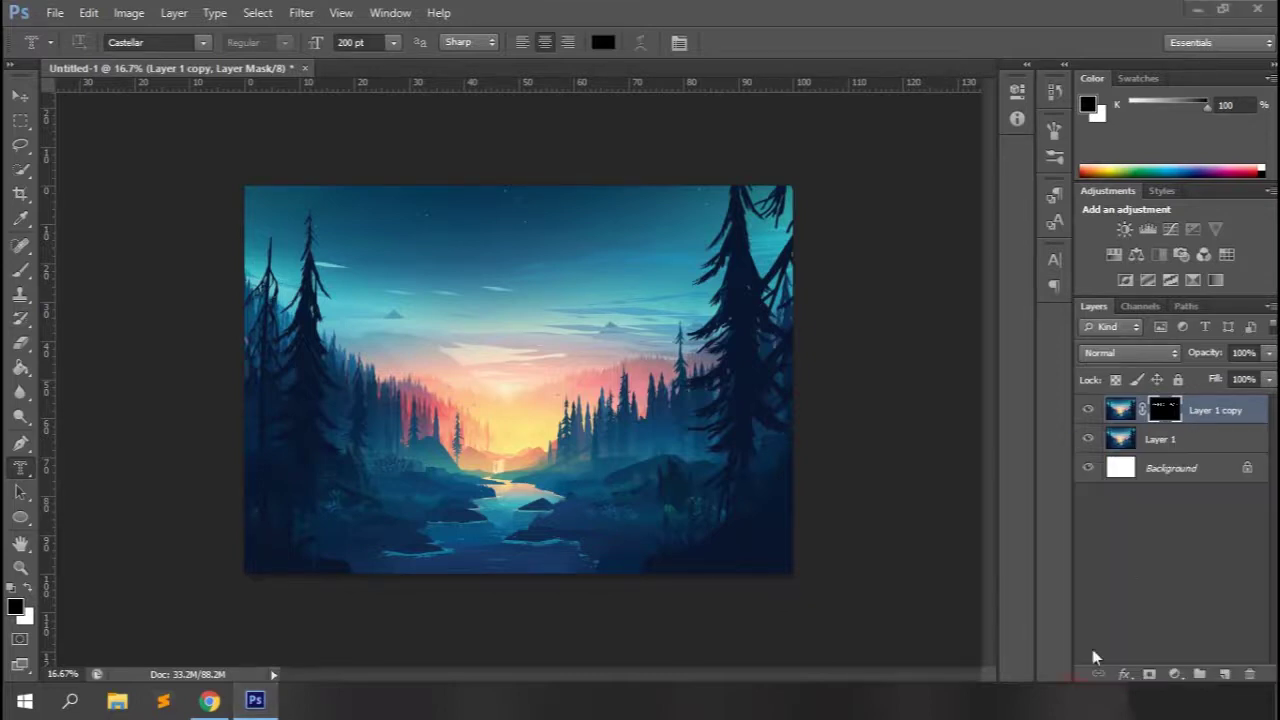
pyautogui.rightClick(1210, 411)
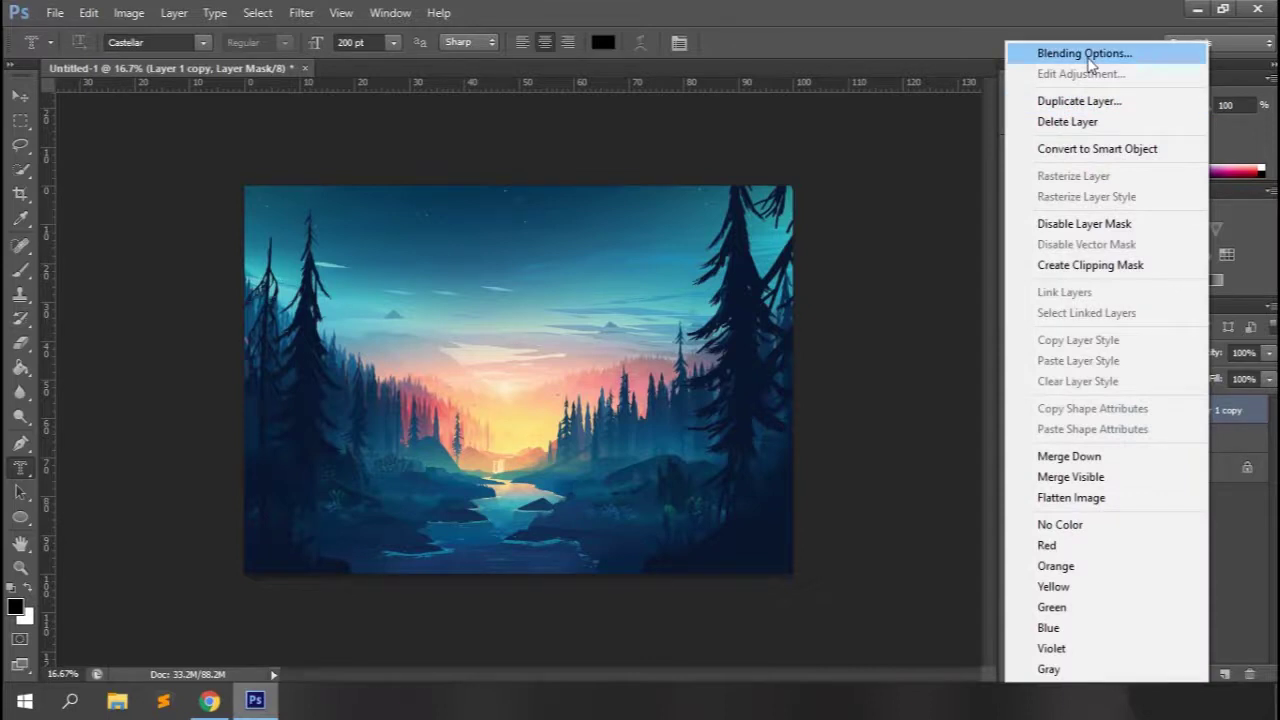
pyautogui.click(1214, 519)
# Step: Open the layer style settings of Layer 1 copy and enable Bevel & Emboss on the WELCOME lettering
pyautogui.click(1256, 411)
pyautogui.hotkey('ctrl', '+')
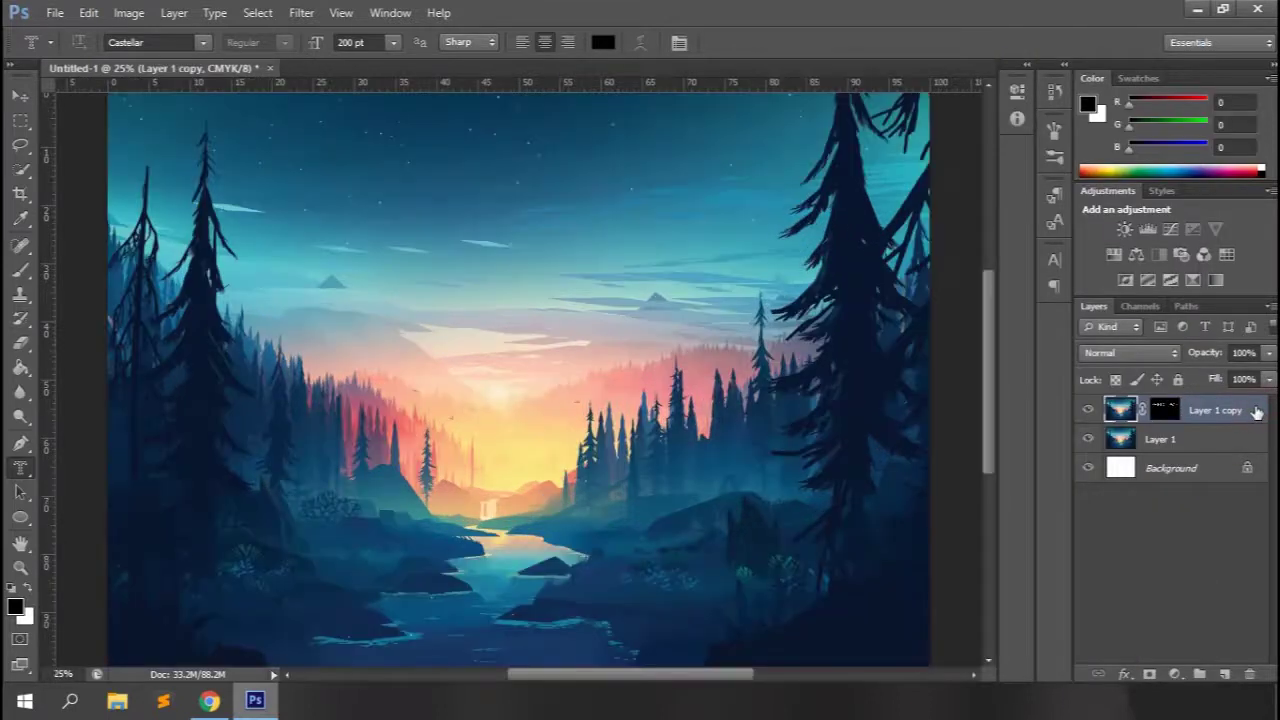
pyautogui.doubleClick(1256, 411)
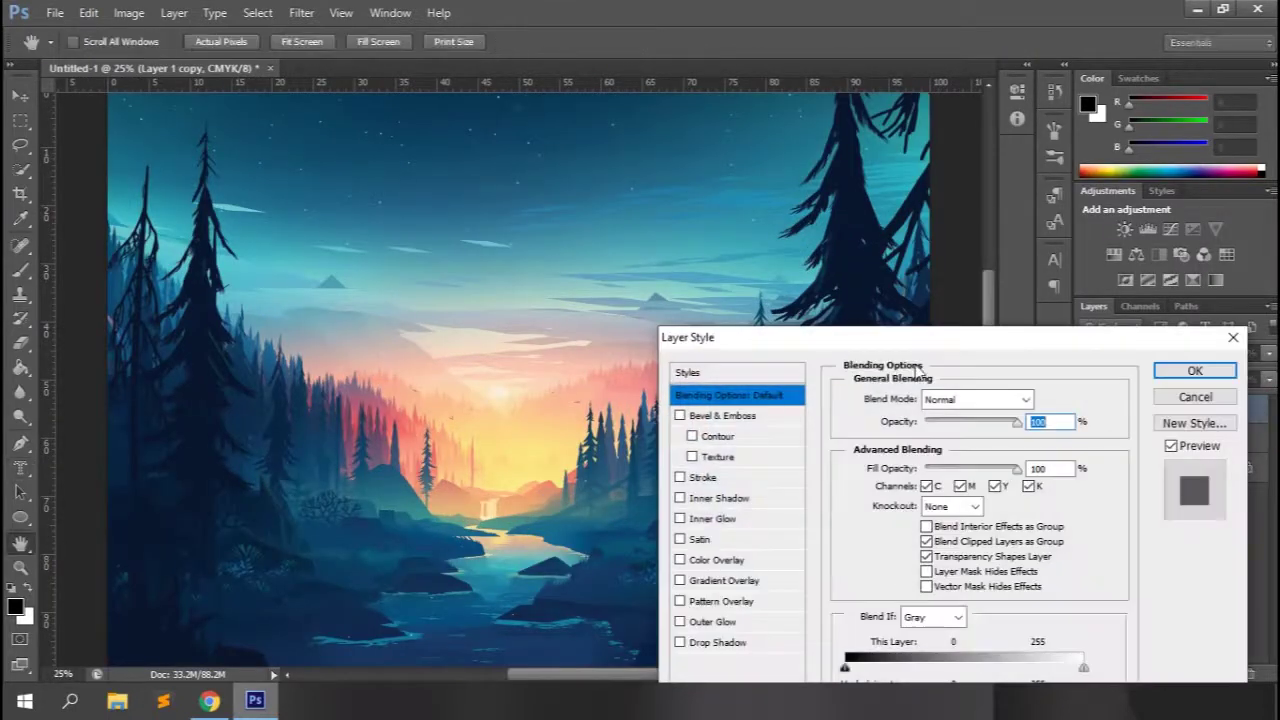
pyautogui.moveTo(851, 329); pyautogui.dragTo(867, 175)
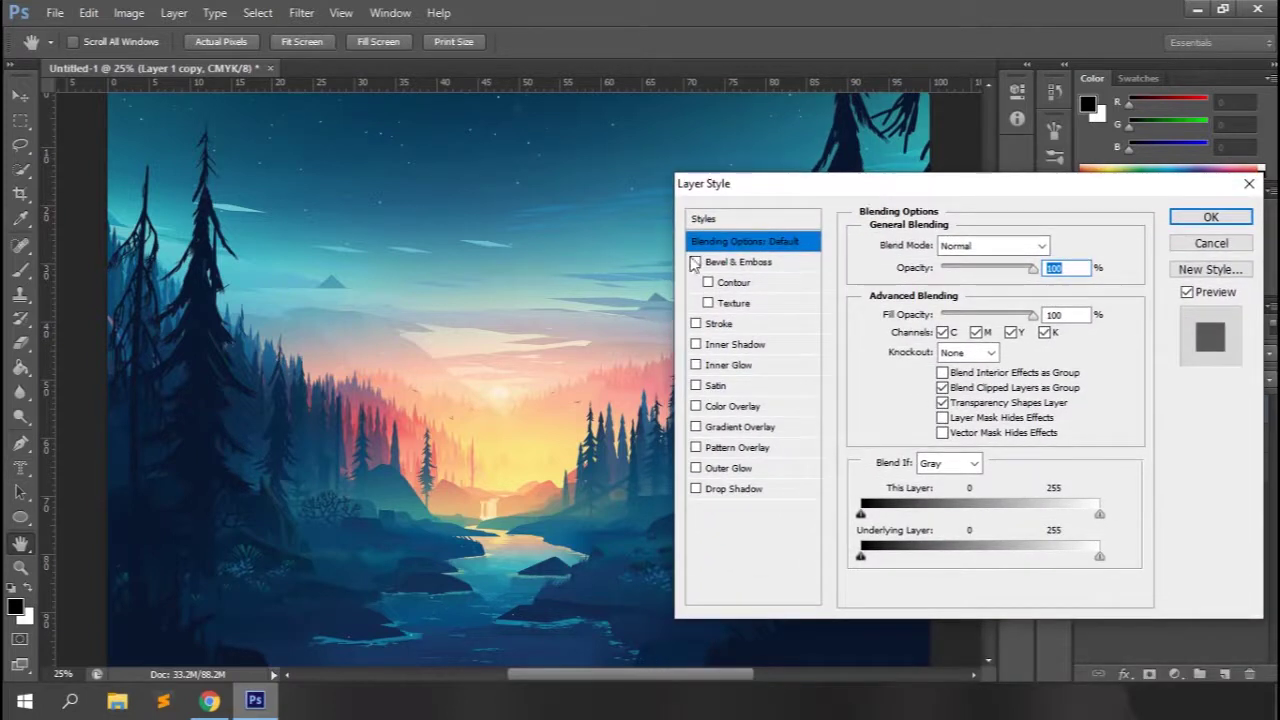
pyautogui.click(699, 264)
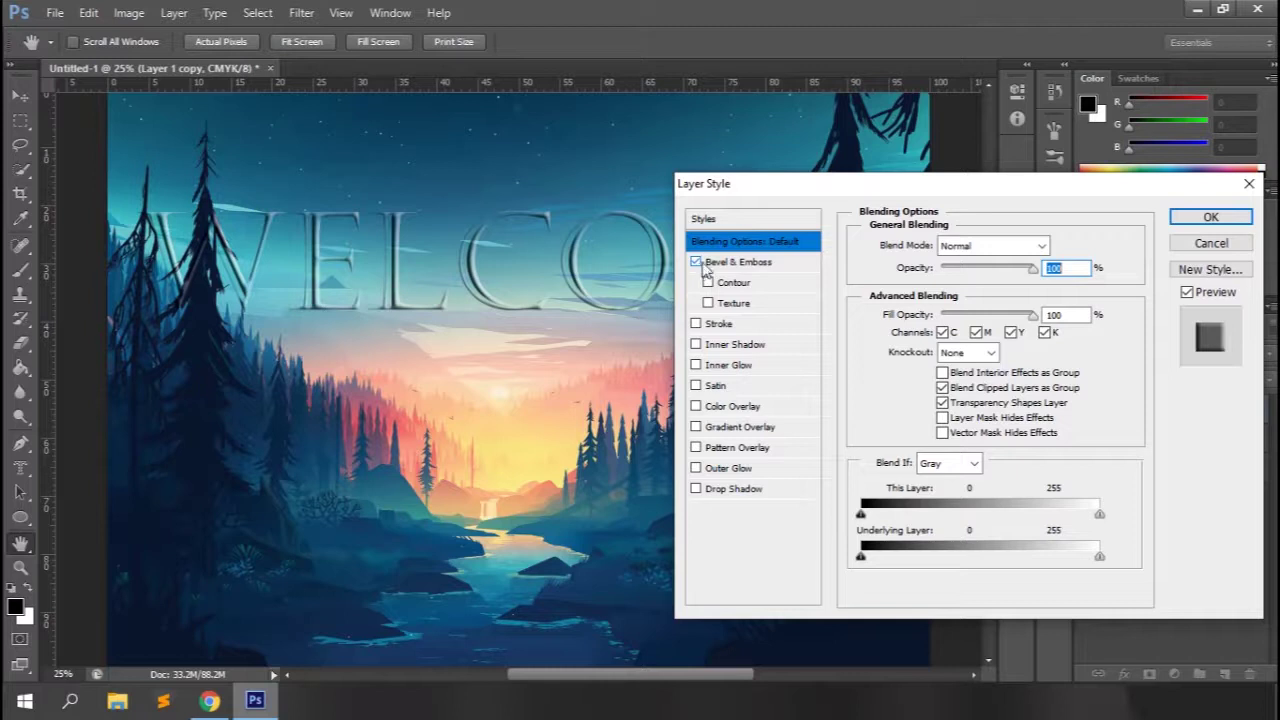
pyautogui.click(737, 261)
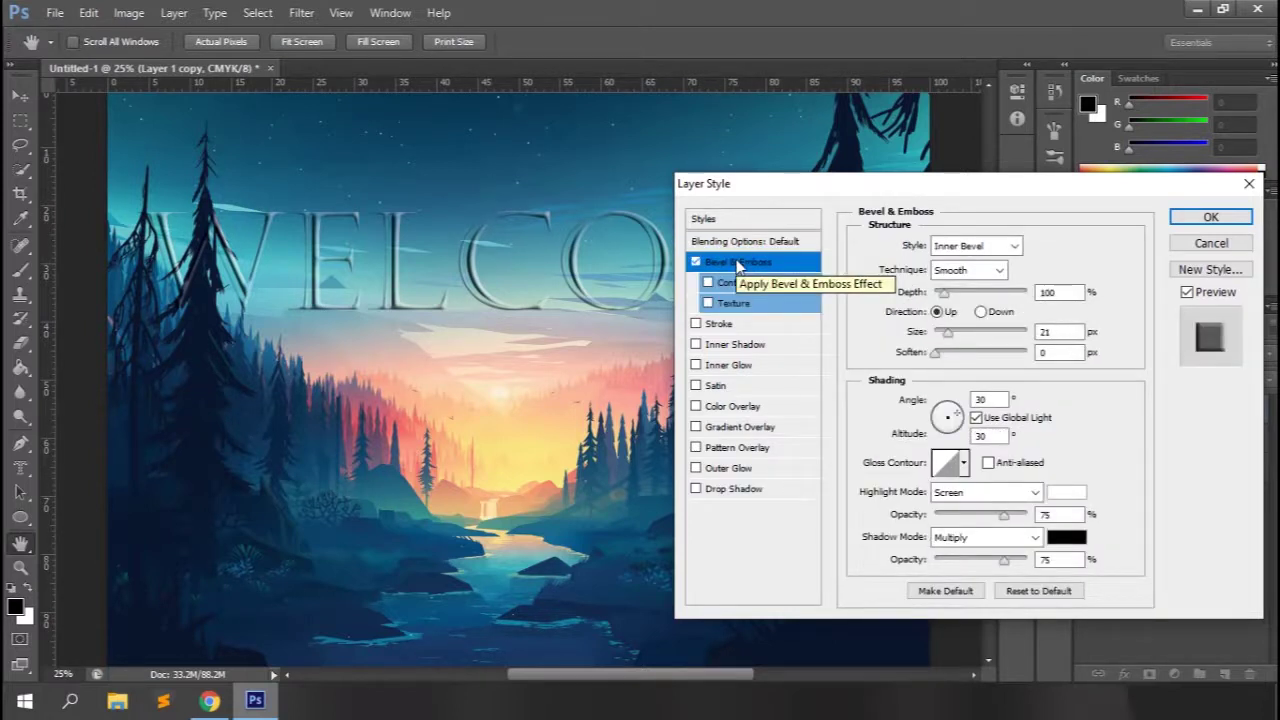
# Step: Try the Emboss, Pillow Emboss, Stroke Emboss and Outer Bevel styles on the lettering, and return to Inner Bevel
pyautogui.click(968, 245)
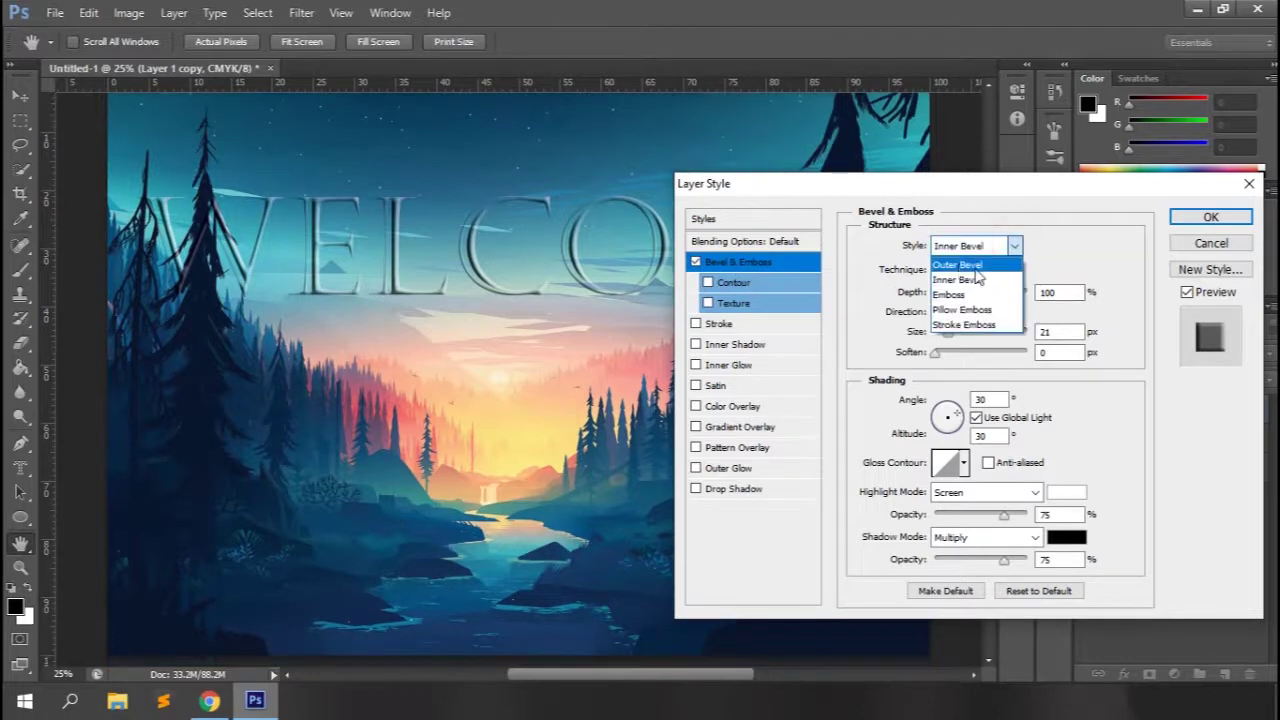
pyautogui.click(965, 279)
pyautogui.click(1012, 246)
pyautogui.click(950, 294)
pyautogui.click(1013, 247)
pyautogui.click(962, 310)
pyautogui.click(1013, 246)
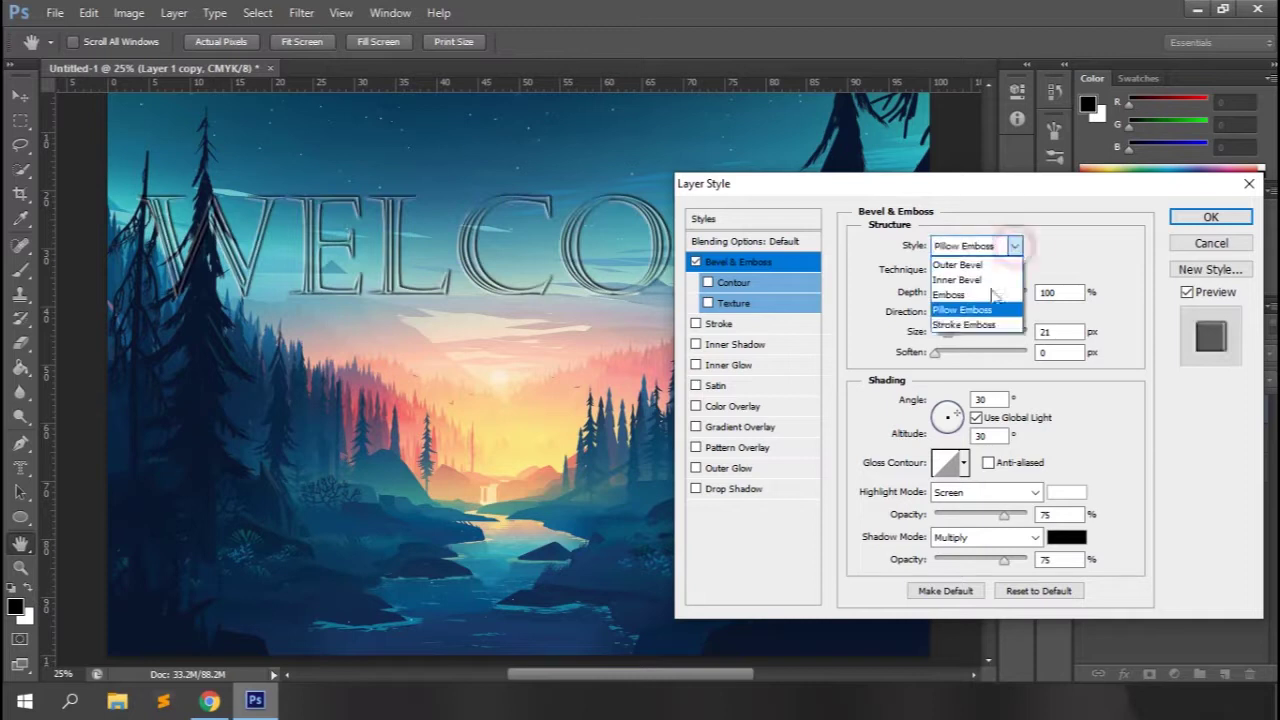
pyautogui.click(963, 324)
pyautogui.click(1016, 246)
pyautogui.click(965, 264)
pyautogui.click(1013, 246)
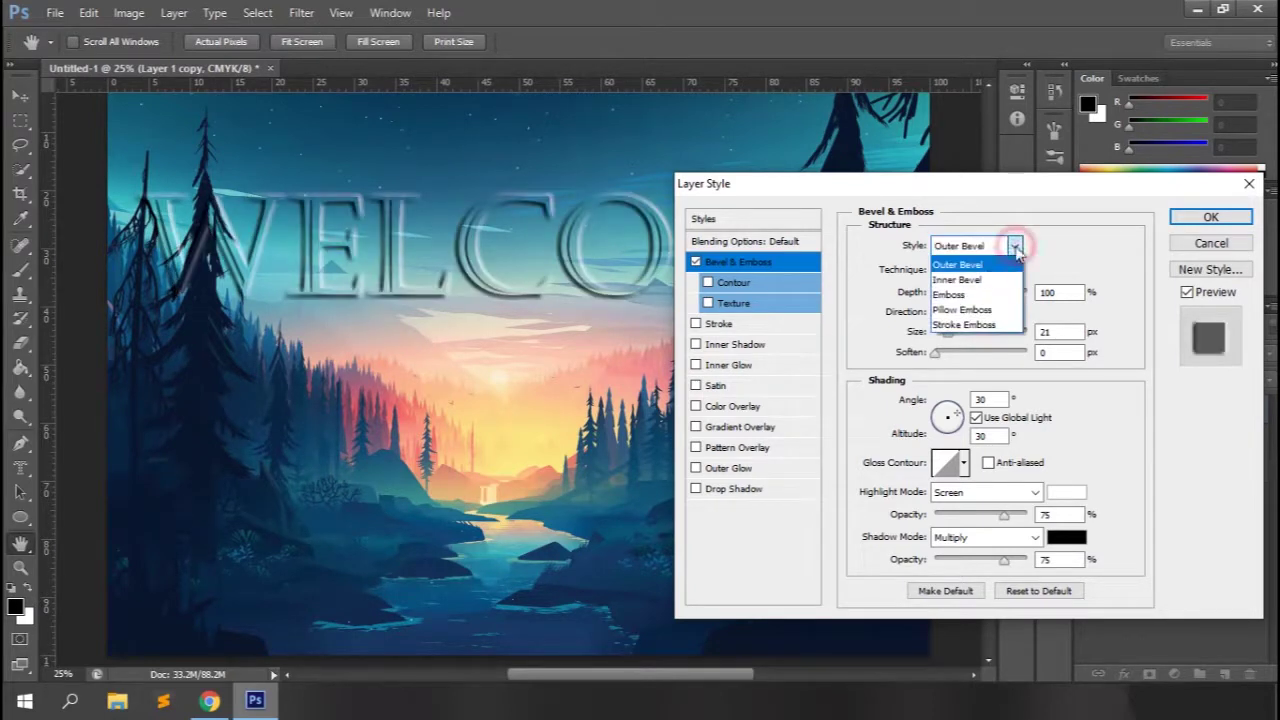
pyautogui.click(985, 280)
# Step: Try the chisel techniques for the bevel and return to Smooth
pyautogui.click(996, 272)
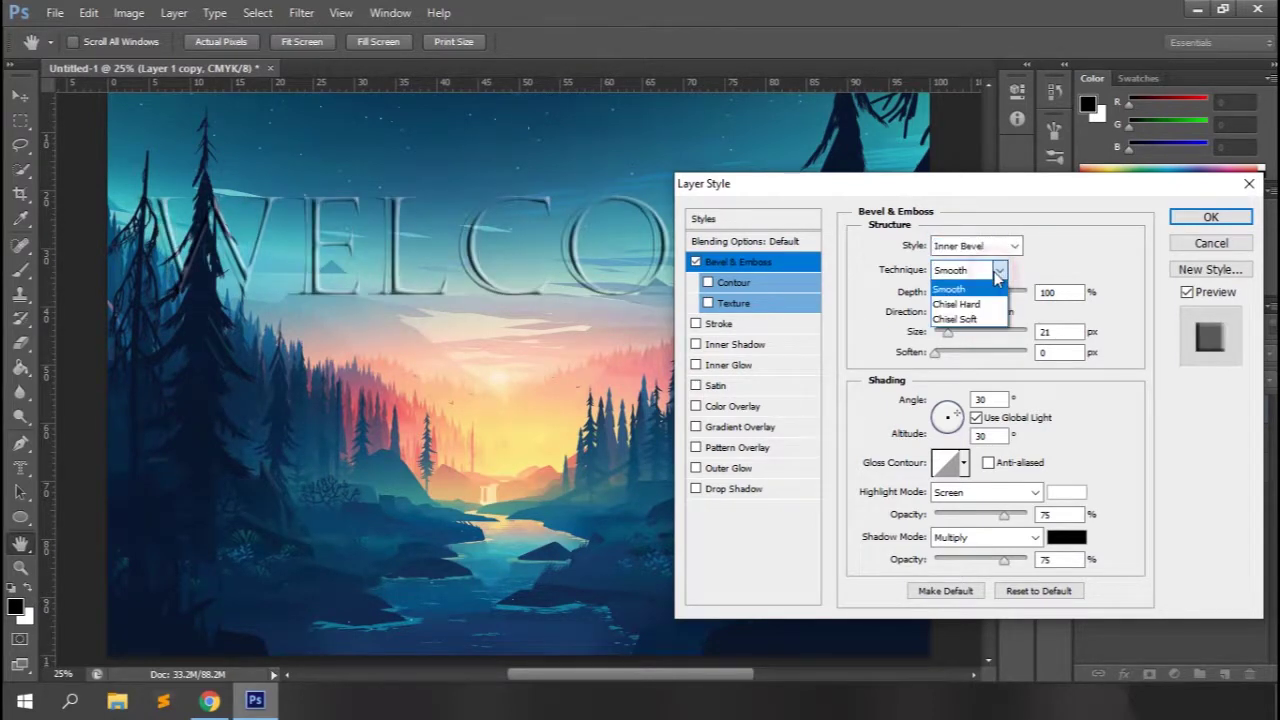
pyautogui.click(977, 292)
pyautogui.press('Down')
pyautogui.press('Down')
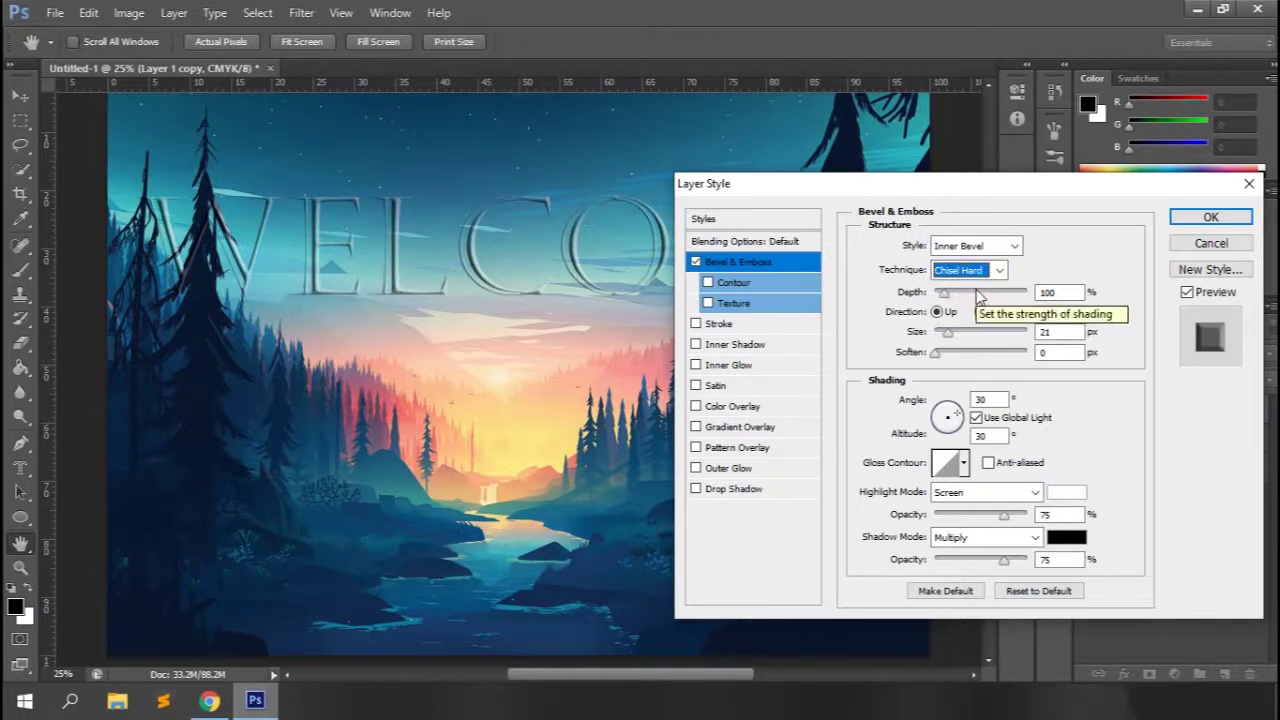
pyautogui.press('Up')
pyautogui.press('Up')
# Step: Set the bevel's depth to 134% and size to 6 px, and try the Down direction and the Soften setting
pyautogui.moveTo(958, 292)
pyautogui.mouseDown()
pyautogui.moveTo(1055, 307)
pyautogui.moveTo(948, 296)
pyautogui.mouseUp()
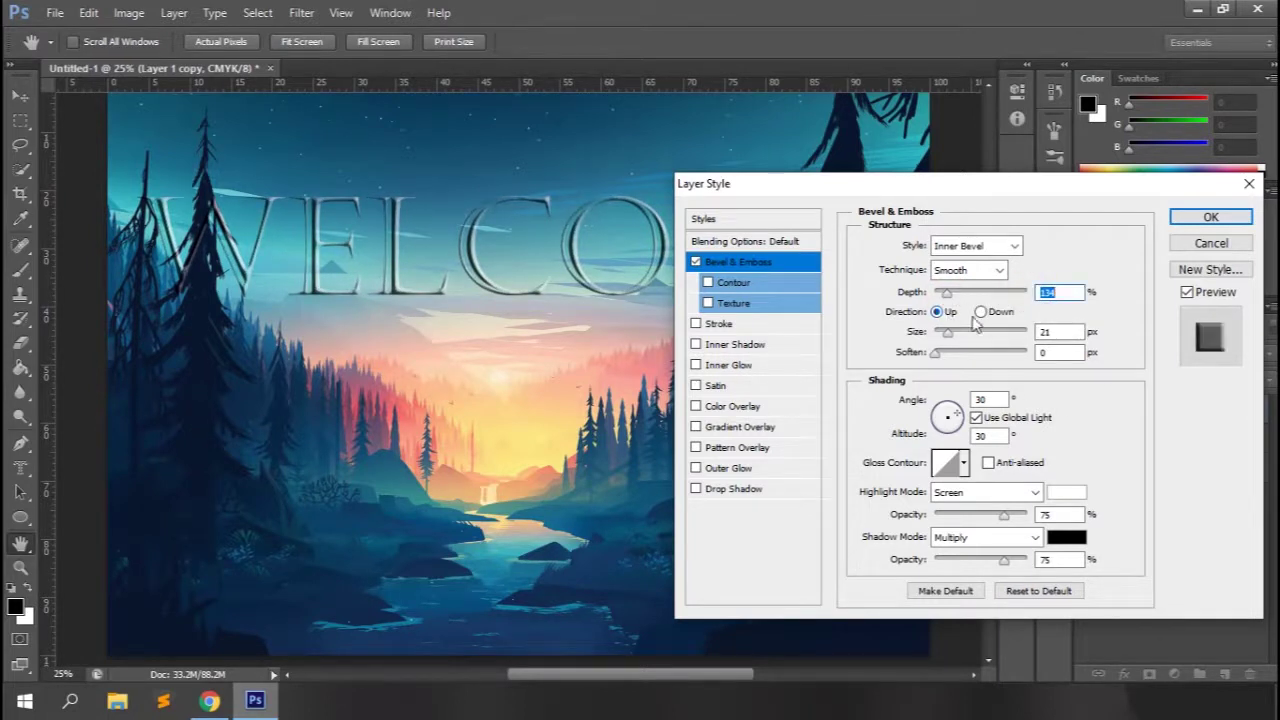
pyautogui.click(981, 312)
pyautogui.click(937, 312)
pyautogui.moveTo(946, 332)
pyautogui.mouseDown()
pyautogui.moveTo(985, 338)
pyautogui.moveTo(944, 341)
pyautogui.moveTo(950, 355)
pyautogui.moveTo(929, 346)
pyautogui.mouseUp()
pyautogui.click(1045, 352)
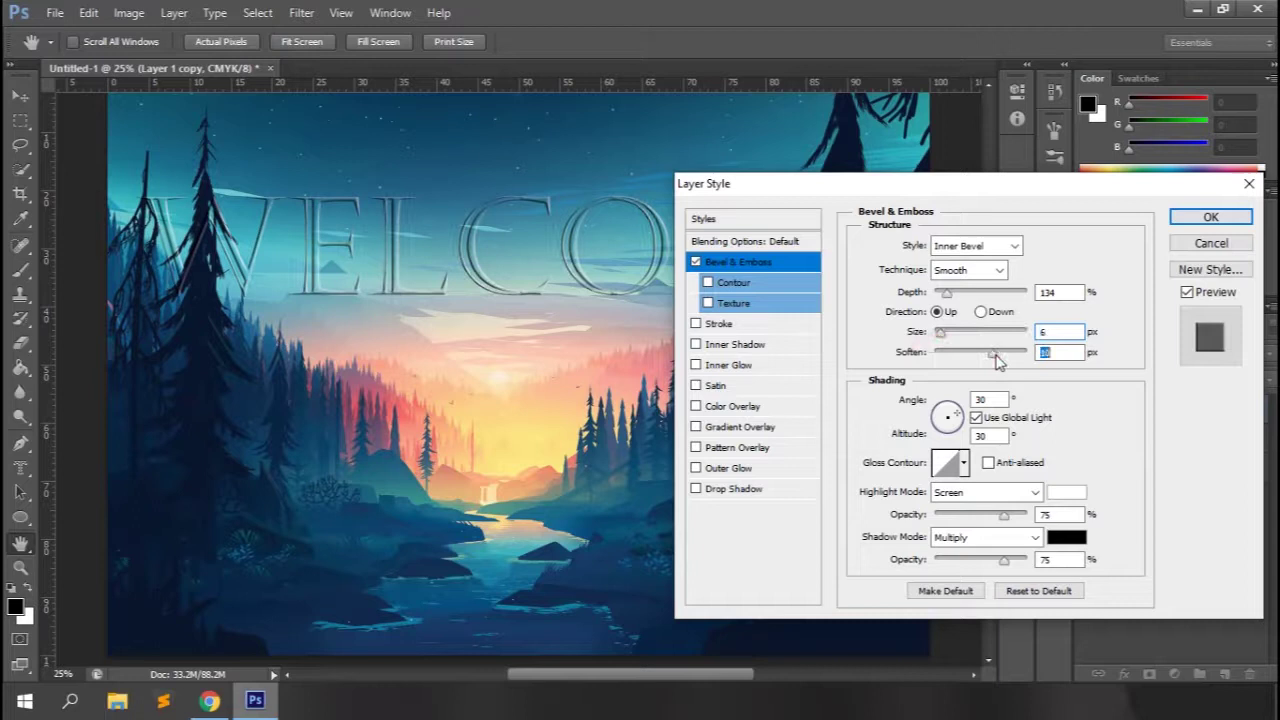
# Step: Detach the bevel shading from the global light and set its angle to 120°
pyautogui.click(977, 418)
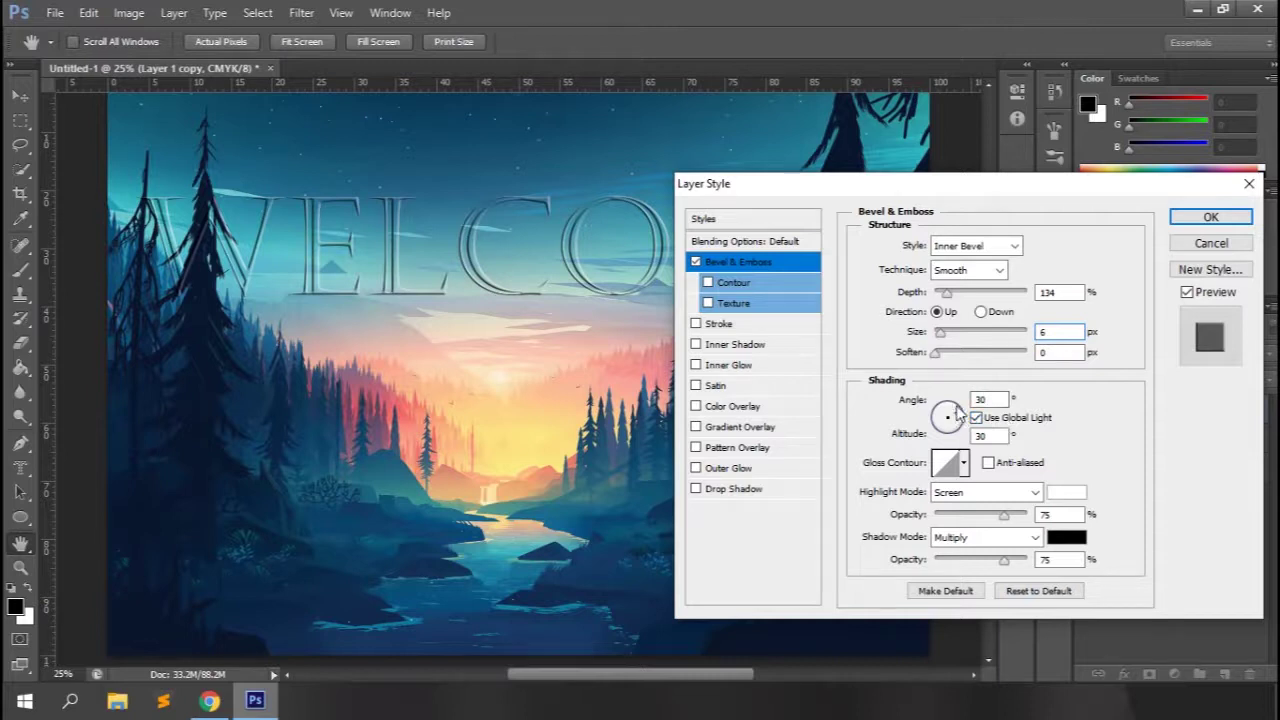
pyautogui.moveTo(952, 414)
pyautogui.mouseDown()
pyautogui.moveTo(940, 432)
pyautogui.moveTo(983, 397)
pyautogui.mouseUp()
pyautogui.write('30')
pyautogui.click(976, 418)
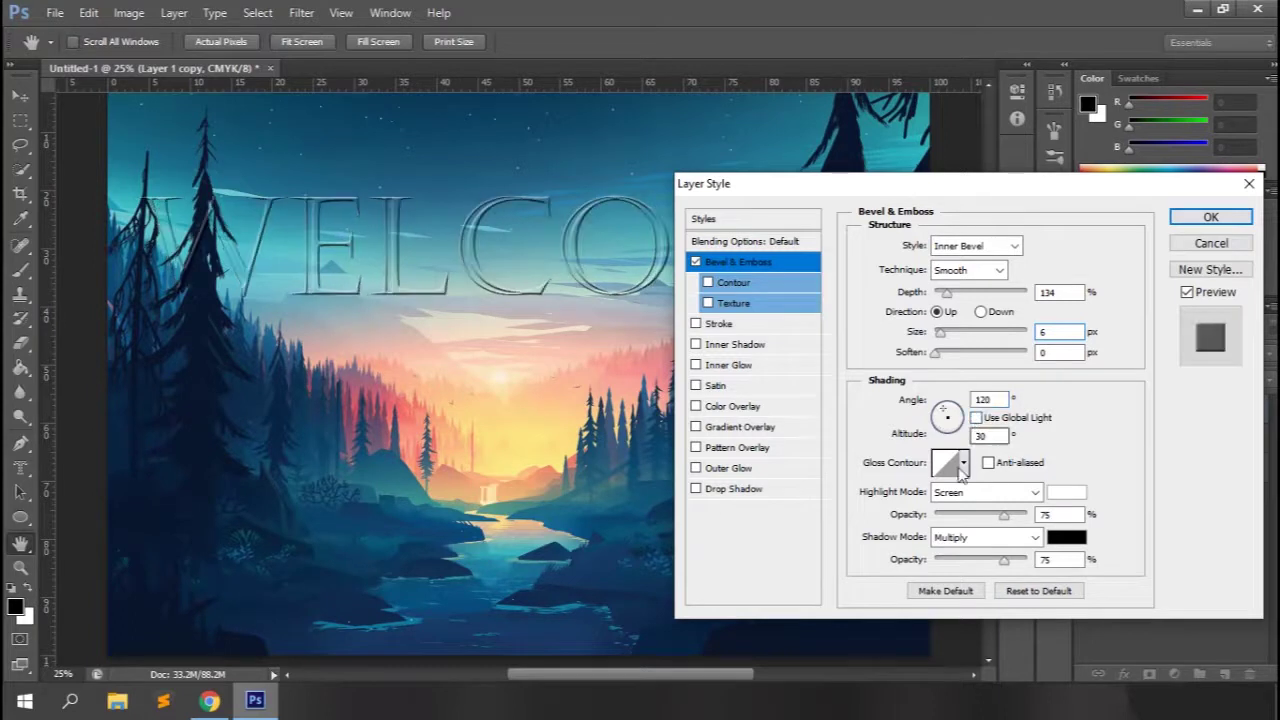
pyautogui.click(976, 418)
# Step: Try several gloss contours for the bevel, return to the linear one, and test the highlight opacity
pyautogui.click(964, 463)
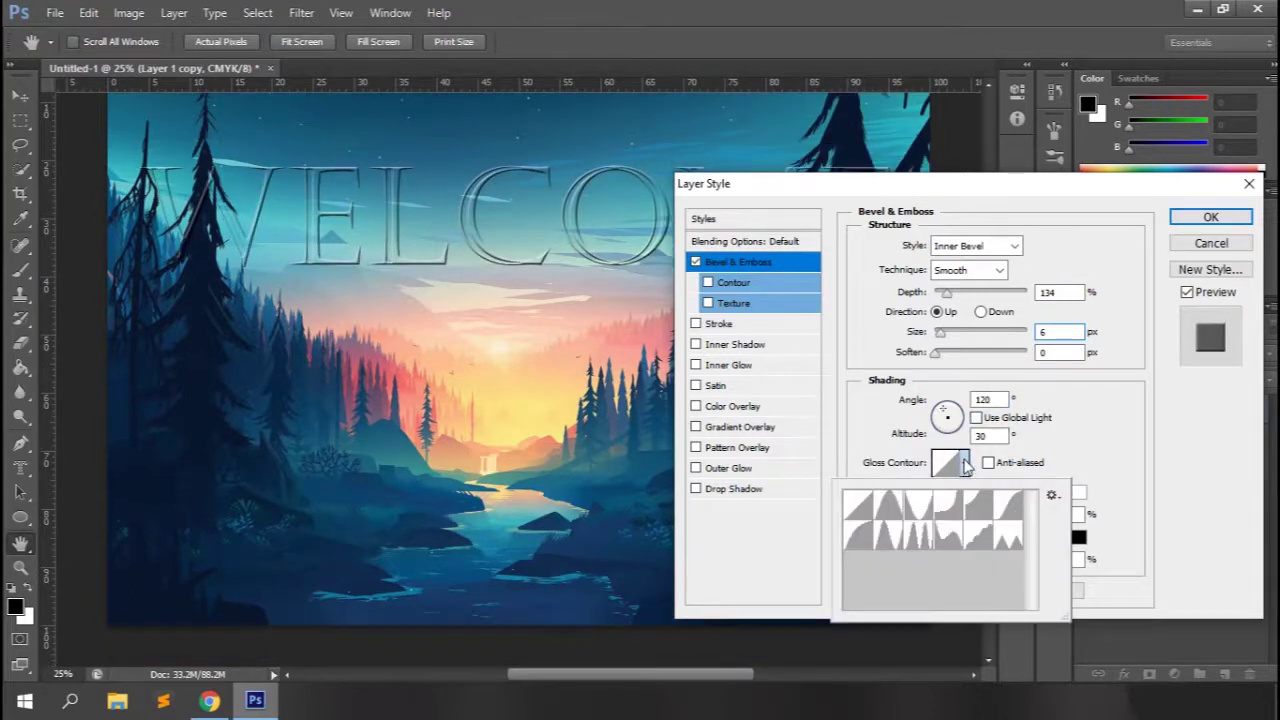
pyautogui.click(916, 549)
pyautogui.click(860, 506)
pyautogui.click(910, 510)
pyautogui.click(944, 509)
pyautogui.click(978, 510)
pyautogui.click(860, 505)
pyautogui.click(1089, 422)
pyautogui.moveTo(1004, 514)
pyautogui.mouseDown()
pyautogui.moveTo(986, 518)
pyautogui.moveTo(1079, 531)
pyautogui.moveTo(1000, 528)
pyautogui.mouseUp()
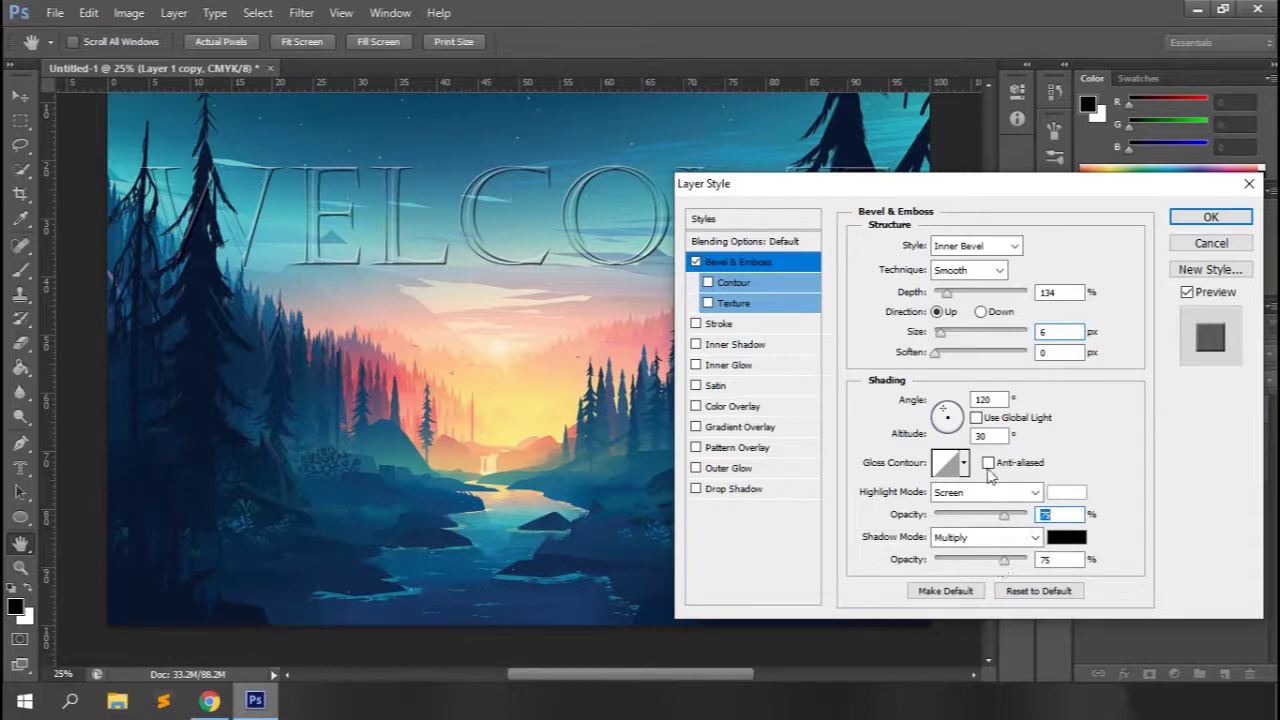
# Step: Enable the bevel's Contour option and try a stepped contour with and without anti-aliasing
pyautogui.click(733, 282)
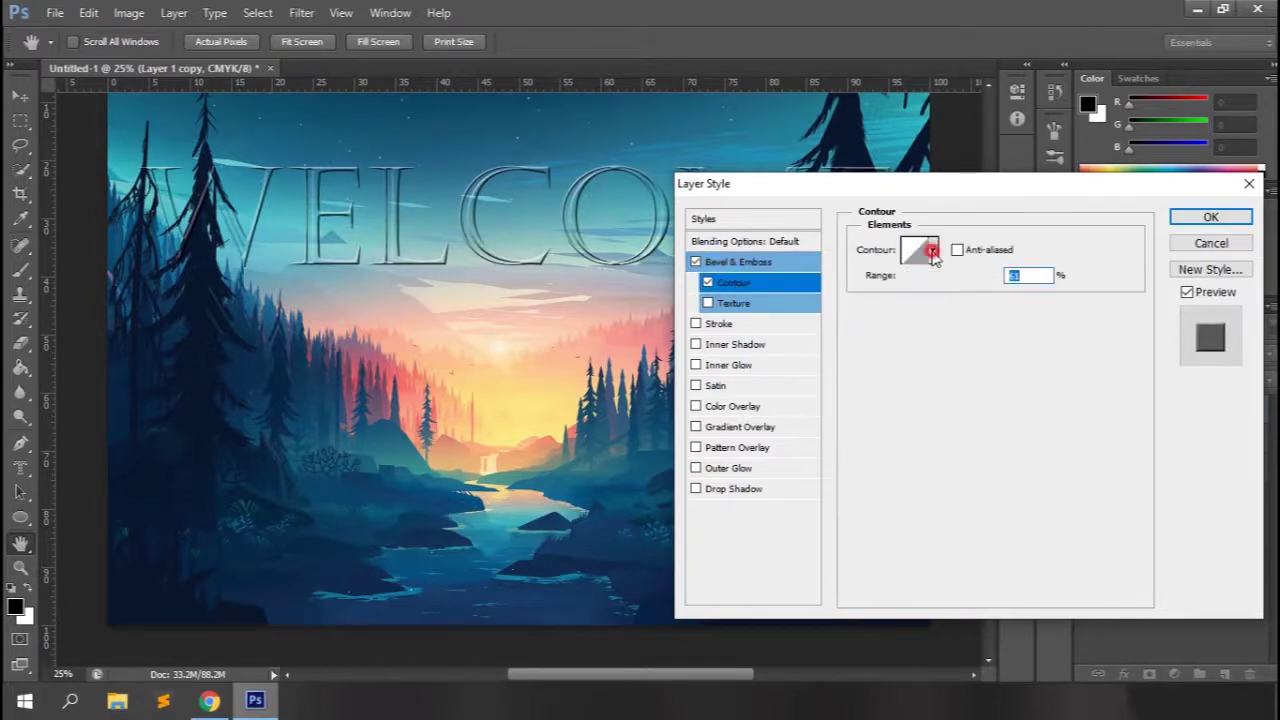
pyautogui.click(932, 251)
pyautogui.click(950, 316)
pyautogui.click(957, 250)
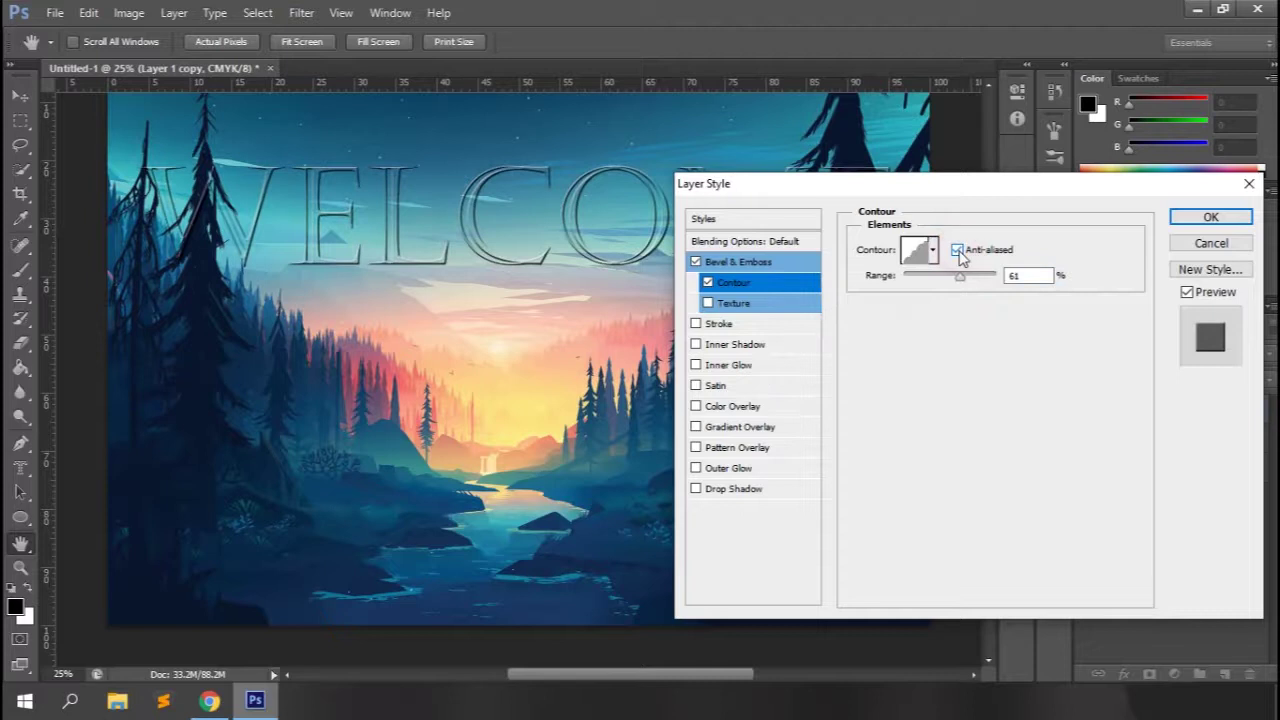
pyautogui.click(957, 250)
# Step: Try a peaked bevel contour with anti-aliasing and a reduced range, and return to the linear contour
pyautogui.click(930, 251)
pyautogui.click(860, 328)
pyautogui.click(957, 250)
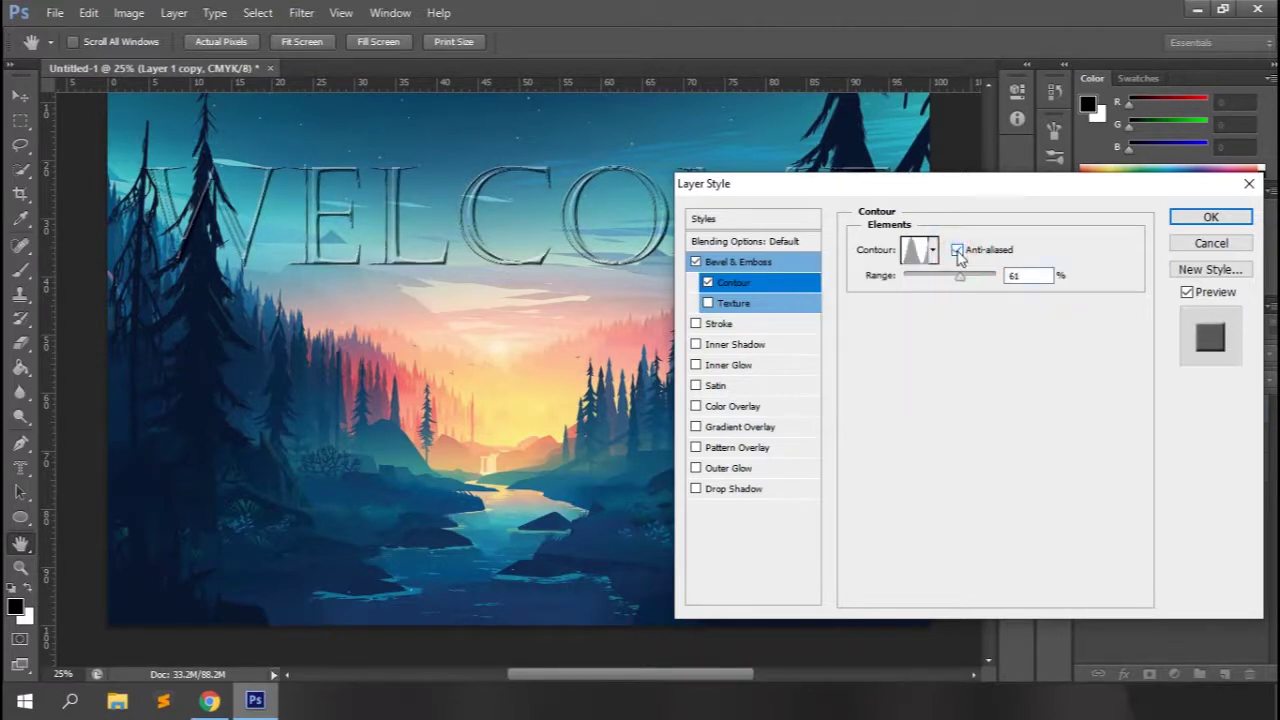
pyautogui.click(957, 250)
pyautogui.moveTo(960, 276); pyautogui.dragTo(956, 304)
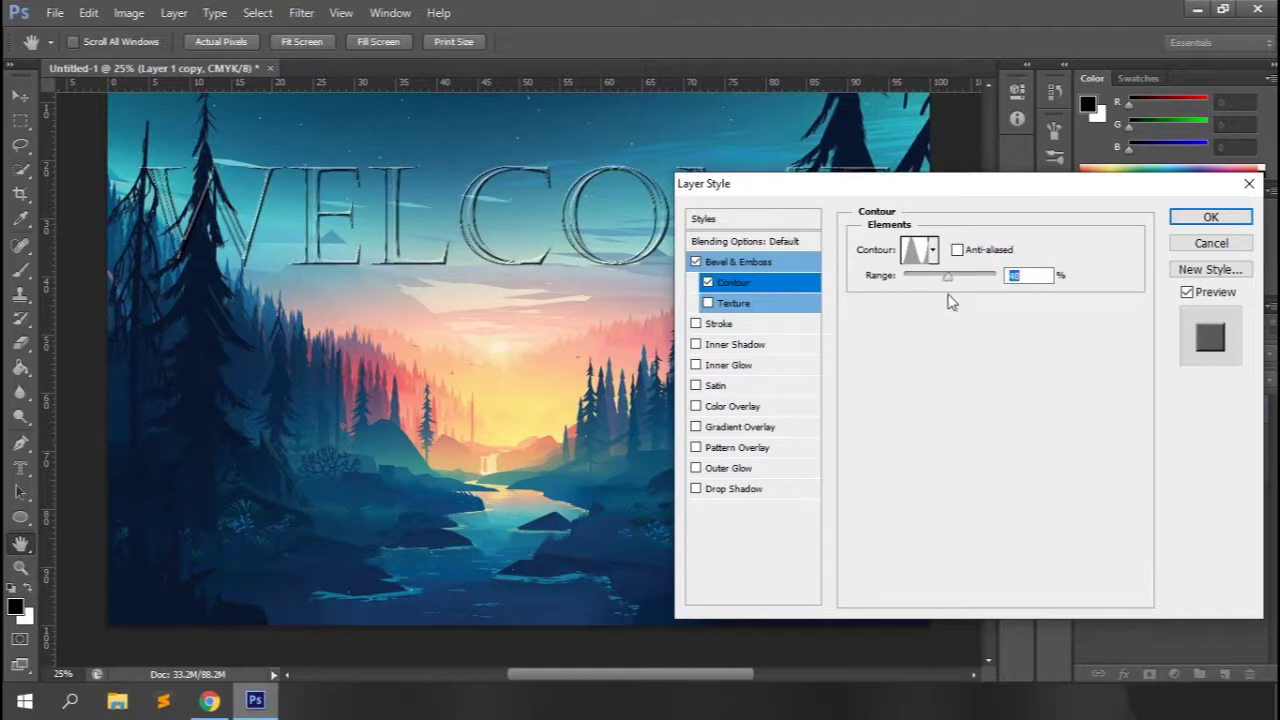
pyautogui.click(930, 252)
pyautogui.click(832, 296)
pyautogui.click(1110, 420)
# Step: Try a bevel texture at 146% scale and -26% depth, and turn Bevel & Emboss off
pyautogui.click(738, 304)
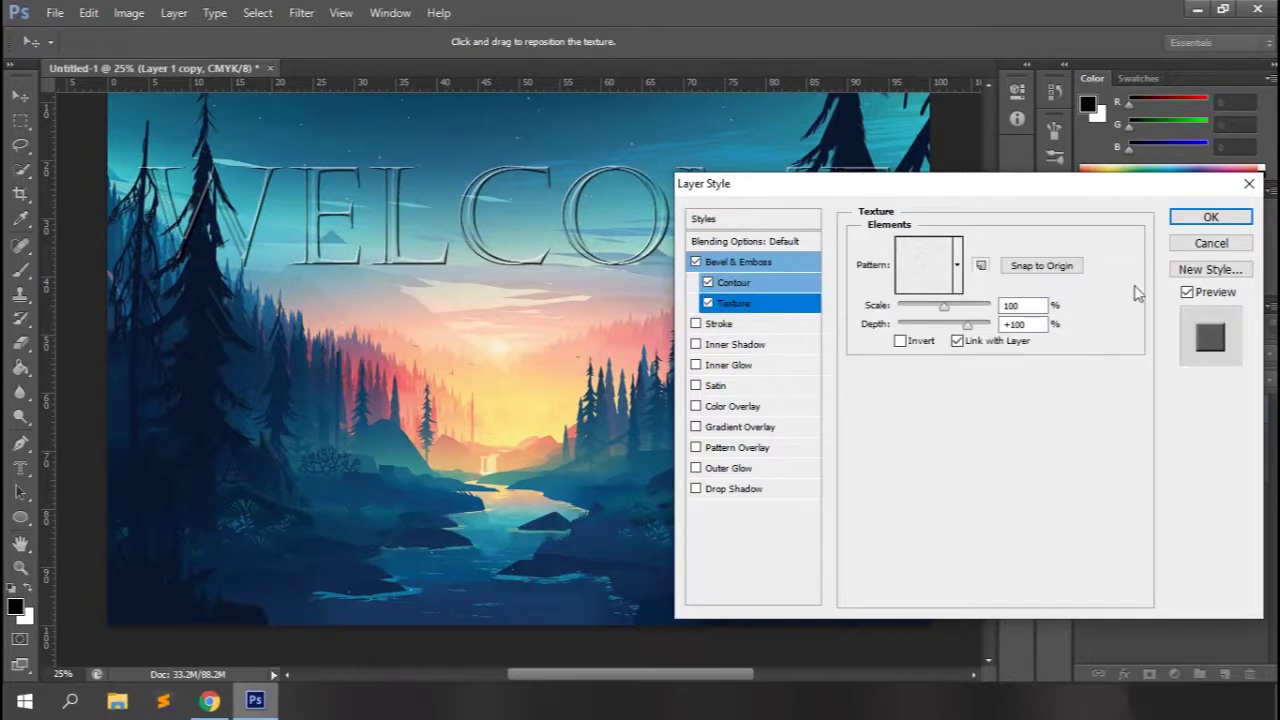
pyautogui.moveTo(944, 305)
pyautogui.mouseDown()
pyautogui.moveTo(970, 313)
pyautogui.moveTo(941, 310)
pyautogui.mouseUp()
pyautogui.moveTo(967, 324); pyautogui.dragTo(886, 338)
pyautogui.click(957, 341)
pyautogui.click(957, 341)
pyautogui.moveTo(899, 325); pyautogui.dragTo(940, 330)
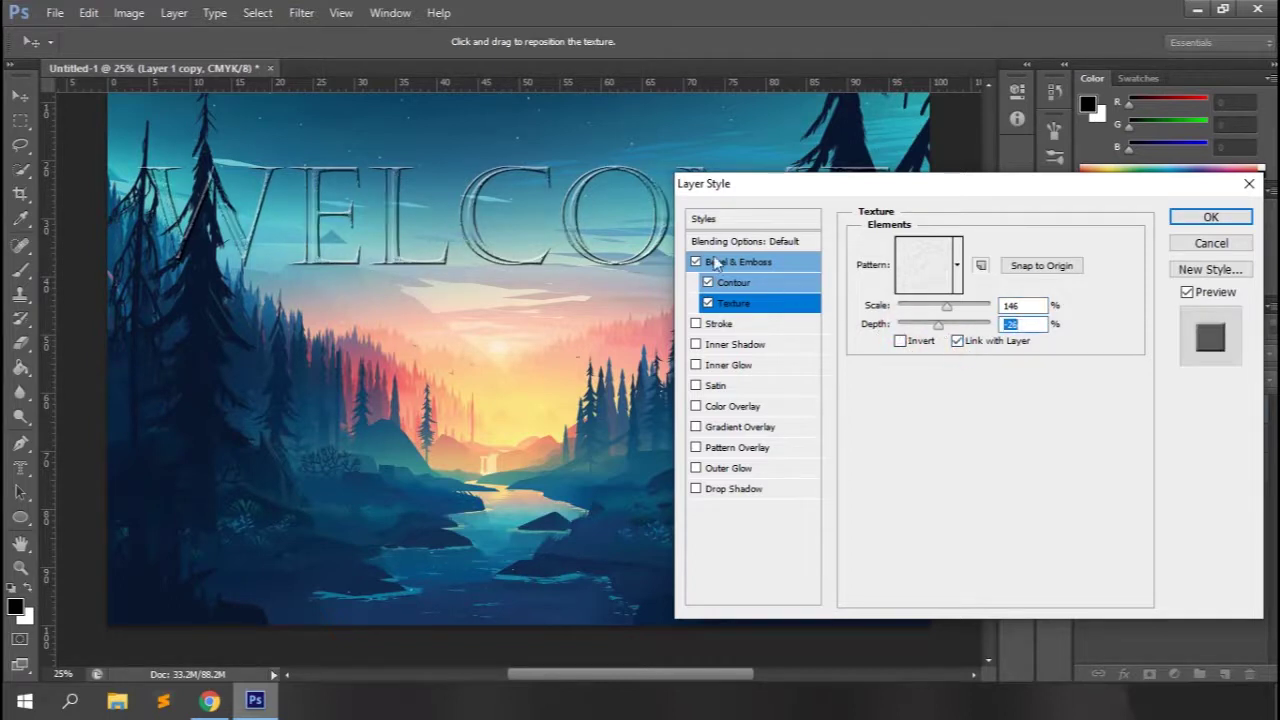
pyautogui.click(696, 262)
# Step: Enable a 13 px black stroke on the lettering, try the Inside position, and return it to Outside with Normal blending
pyautogui.click(718, 323)
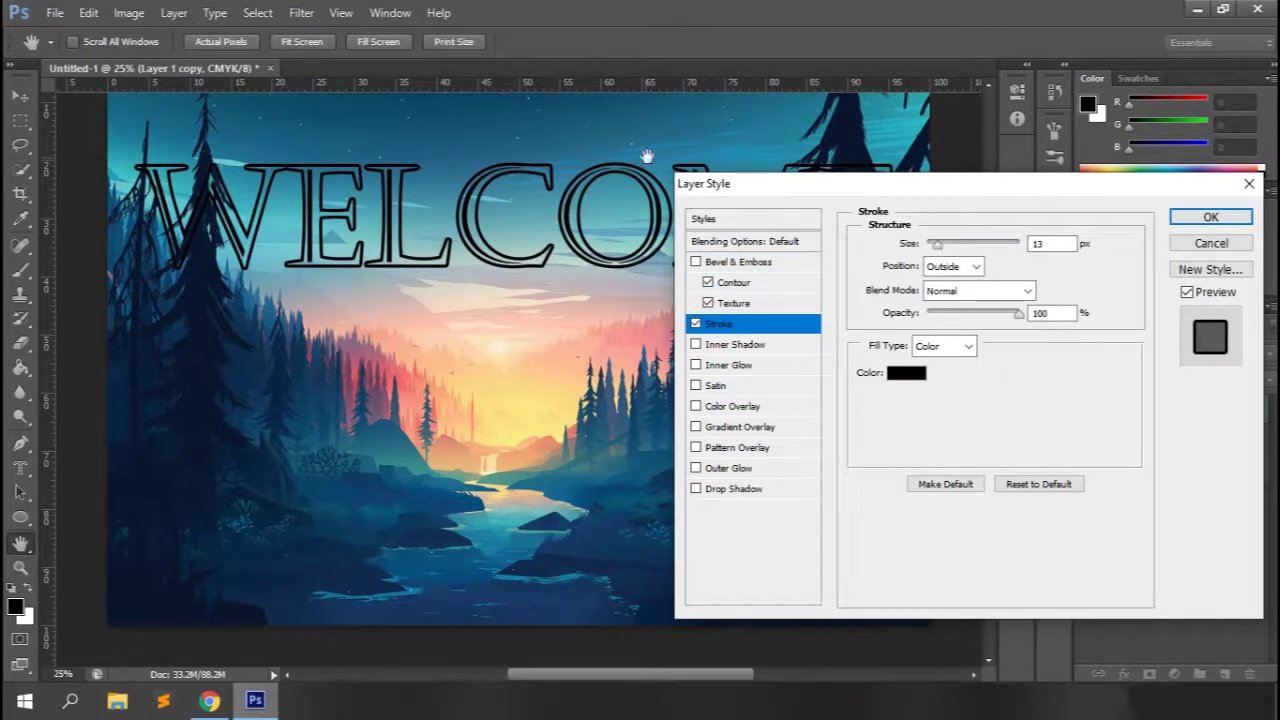
pyautogui.click(975, 265)
pyautogui.click(945, 295)
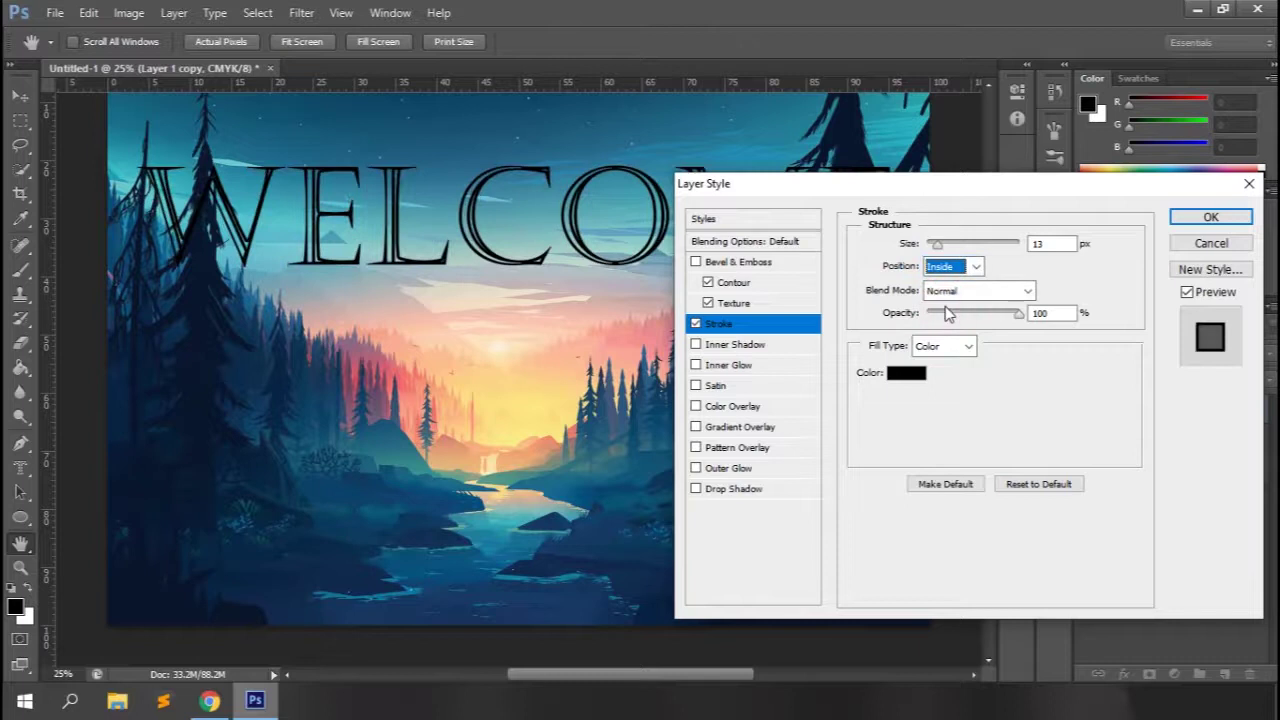
pyautogui.click(976, 267)
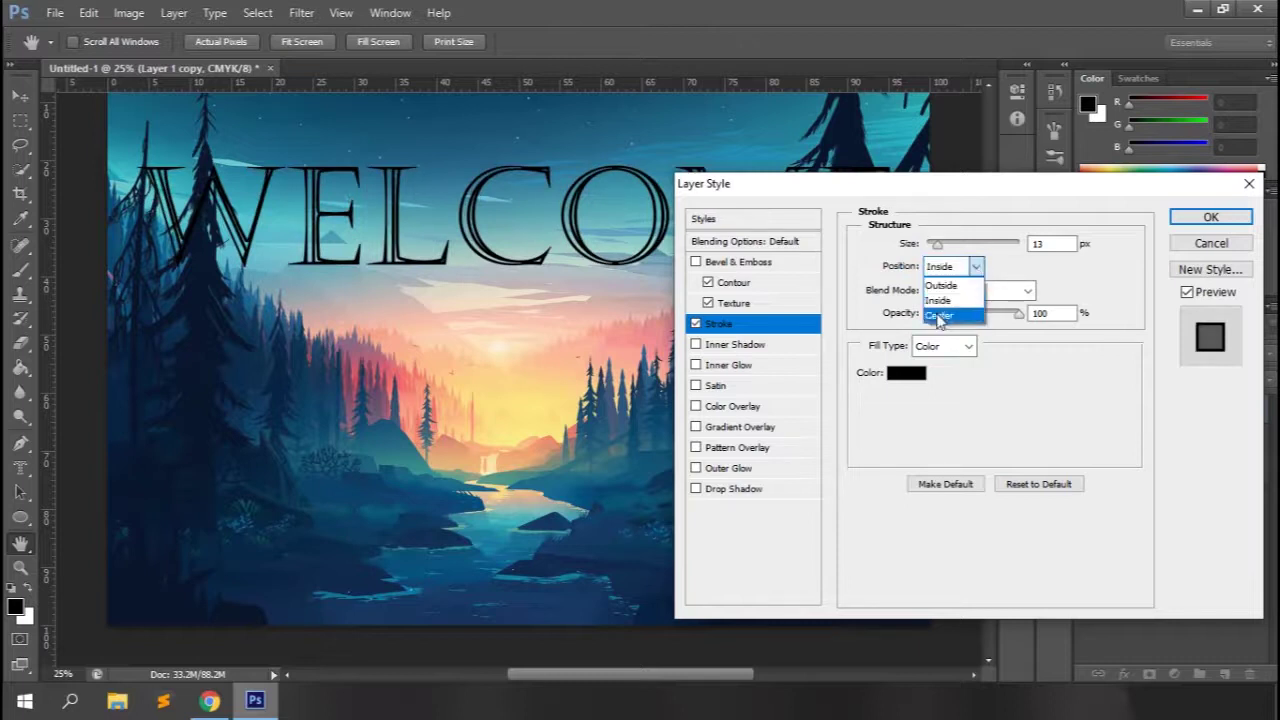
pyautogui.click(945, 285)
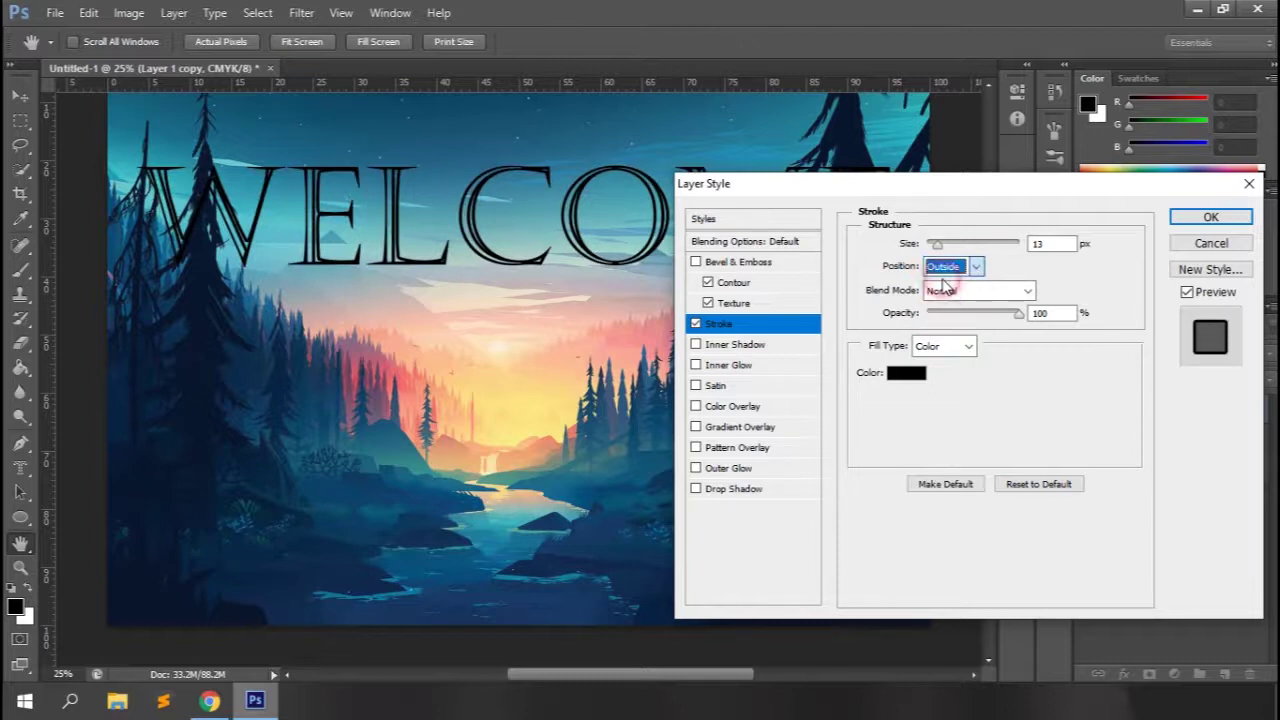
pyautogui.click(1010, 290)
pyautogui.click(1110, 384)
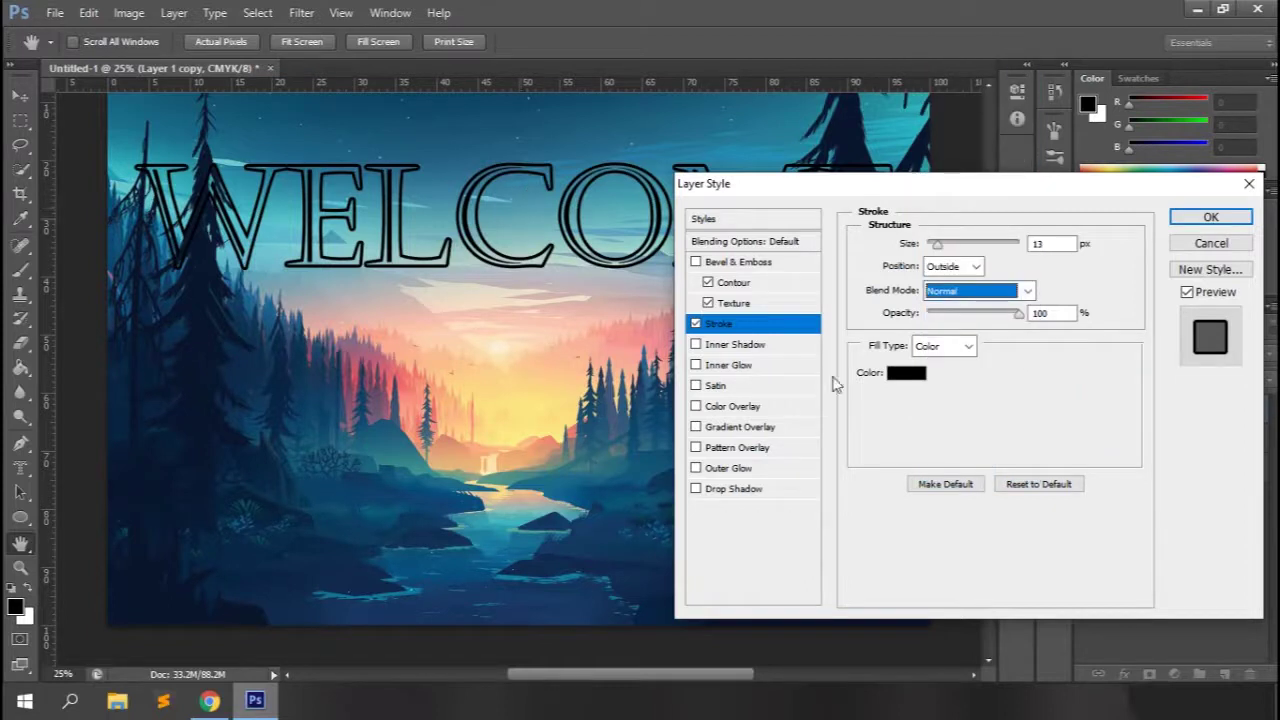
# Step: Try gradient and pattern fills for the stroke, return it to a solid color, and turn the stroke off
pyautogui.click(944, 345)
pyautogui.click(935, 378)
pyautogui.click(1003, 373)
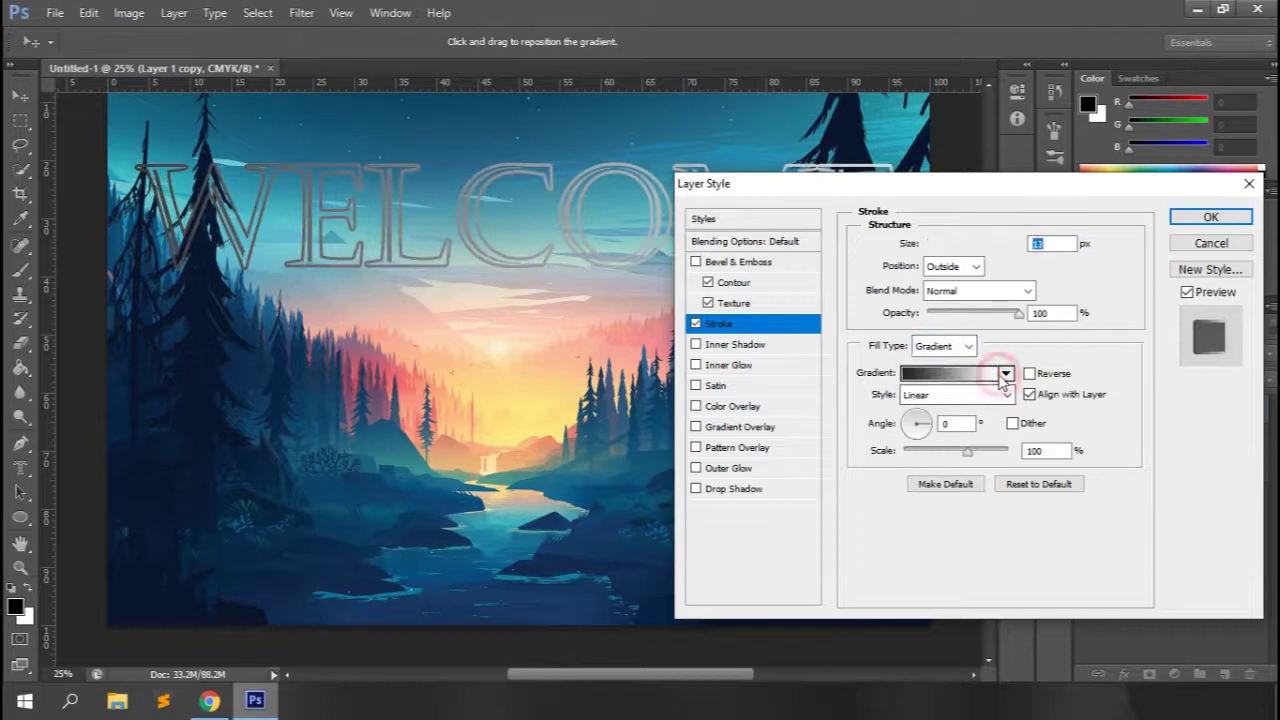
pyautogui.click(800, 250)
pyautogui.click(1090, 178)
pyautogui.click(970, 346)
pyautogui.click(935, 393)
pyautogui.click(968, 346)
pyautogui.click(932, 362)
pyautogui.click(696, 323)
# Step: Try an inner shadow with 25 px distance, 32 px size and some noise, and turn it off
pyautogui.click(696, 344)
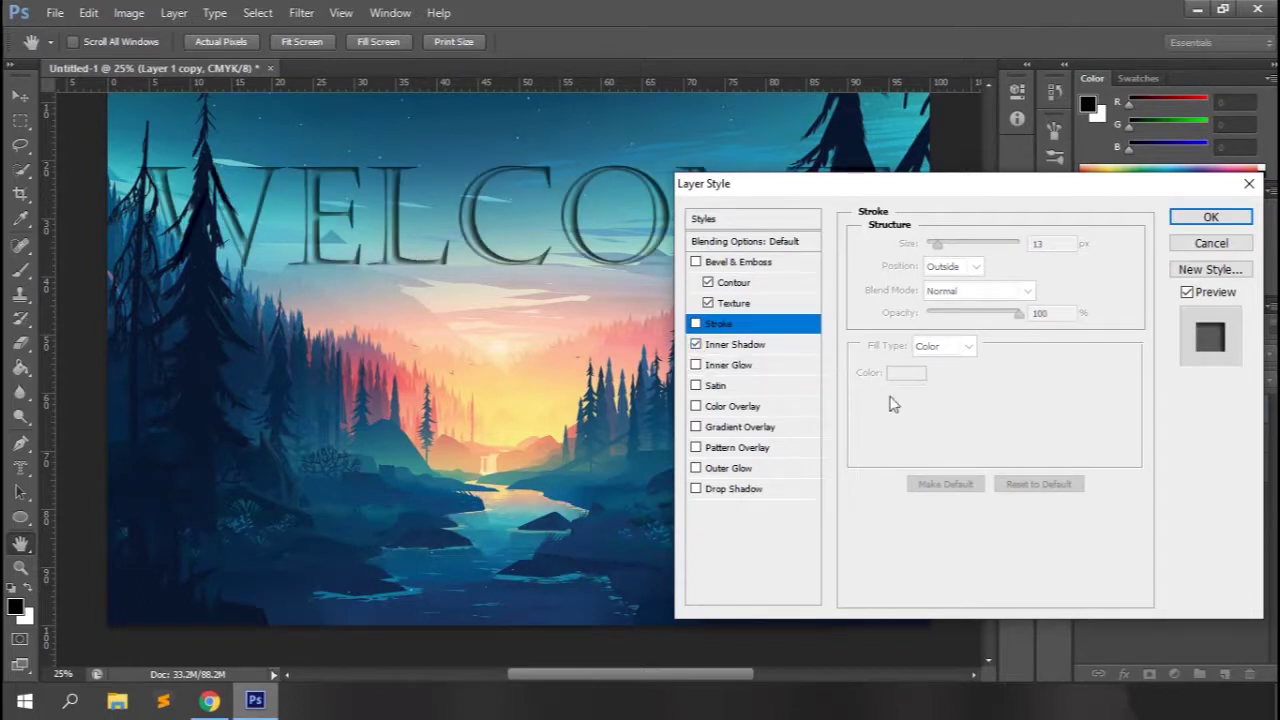
pyautogui.click(740, 345)
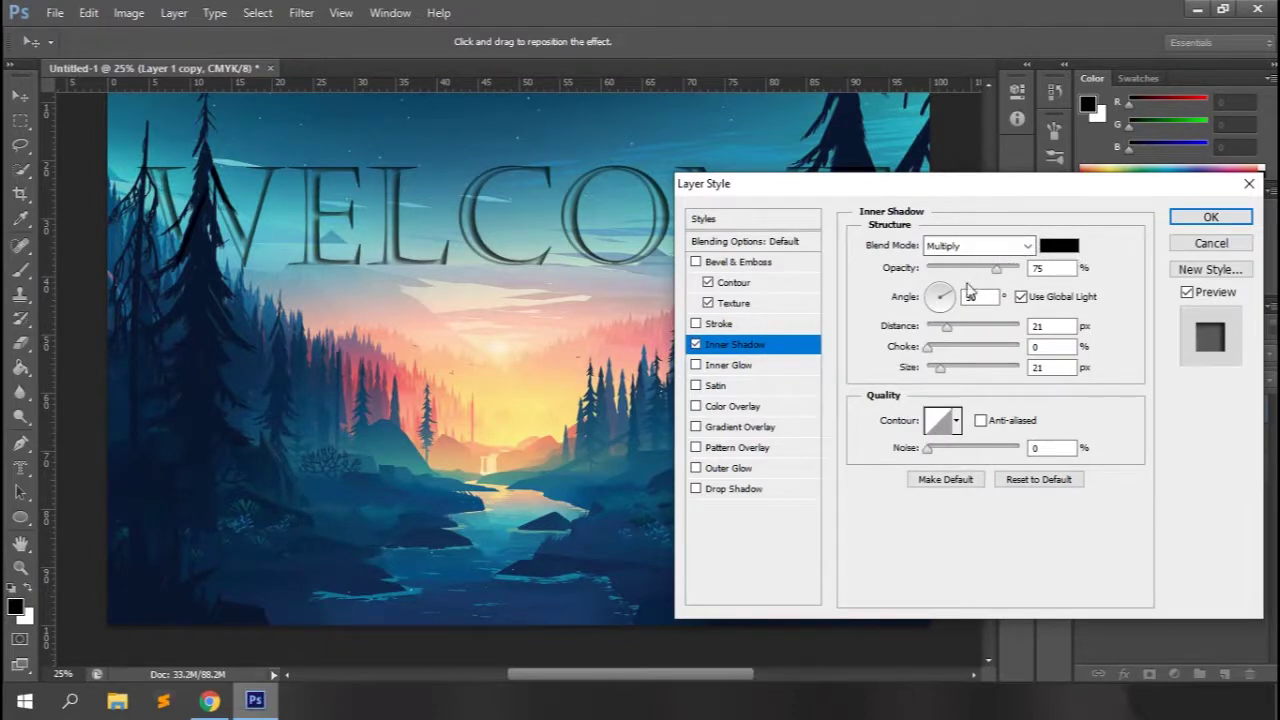
pyautogui.moveTo(946, 326); pyautogui.dragTo(988, 357)
pyautogui.moveTo(945, 358)
pyautogui.mouseDown()
pyautogui.moveTo(927, 365)
pyautogui.moveTo(944, 367)
pyautogui.mouseUp()
pyautogui.moveTo(928, 449)
pyautogui.mouseDown()
pyautogui.moveTo(997, 455)
pyautogui.moveTo(930, 455)
pyautogui.mouseUp()
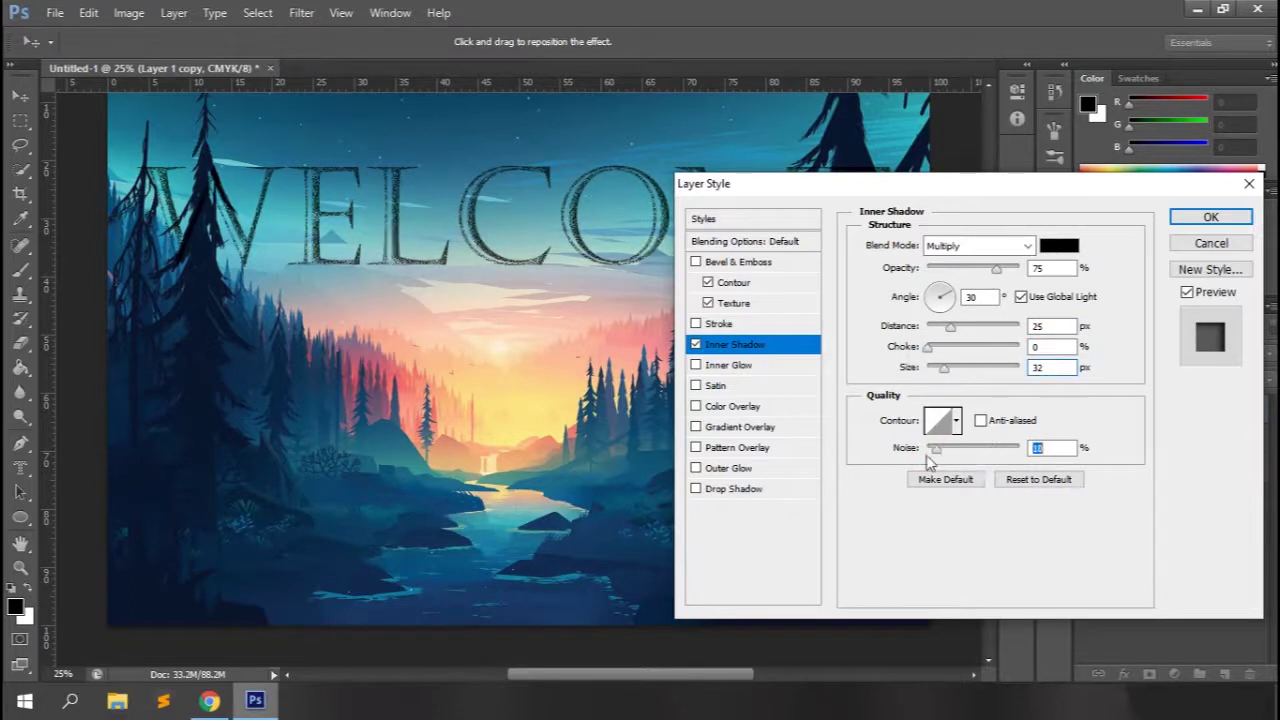
pyautogui.click(695, 345)
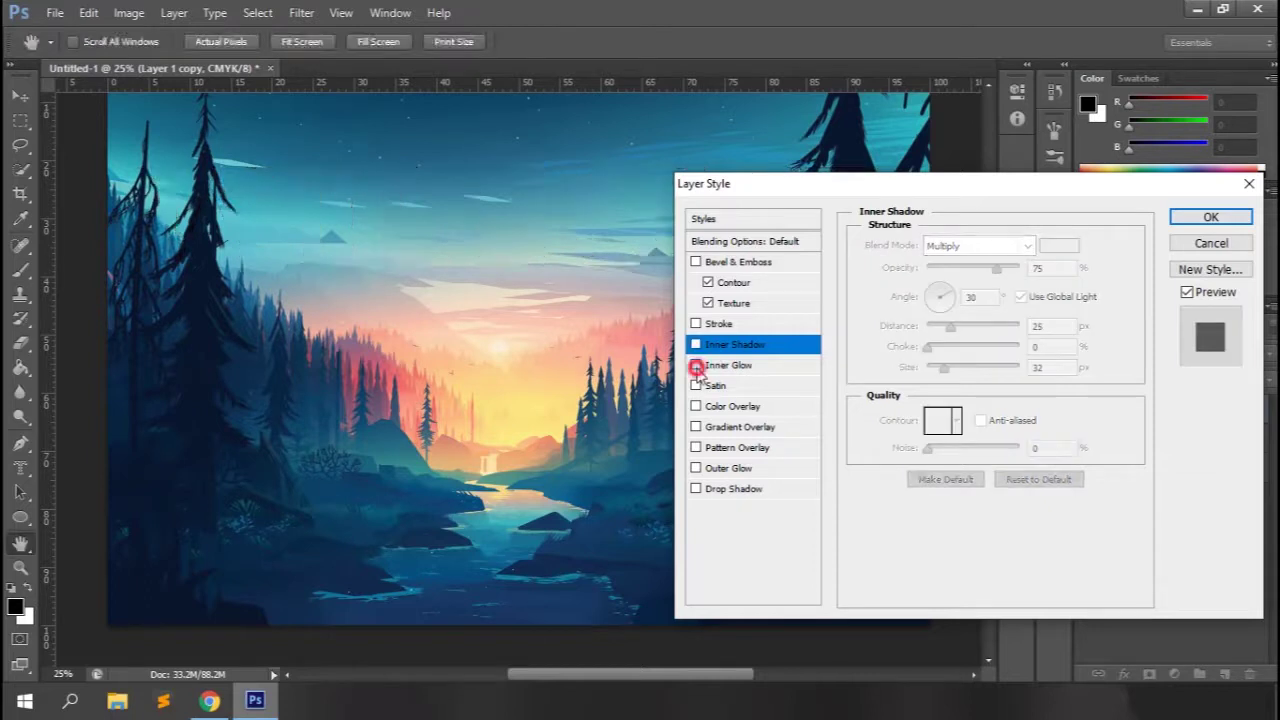
# Step: Try an inner glow on the lettering together with Bevel & Emboss, and turn the glow off
pyautogui.click(696, 365)
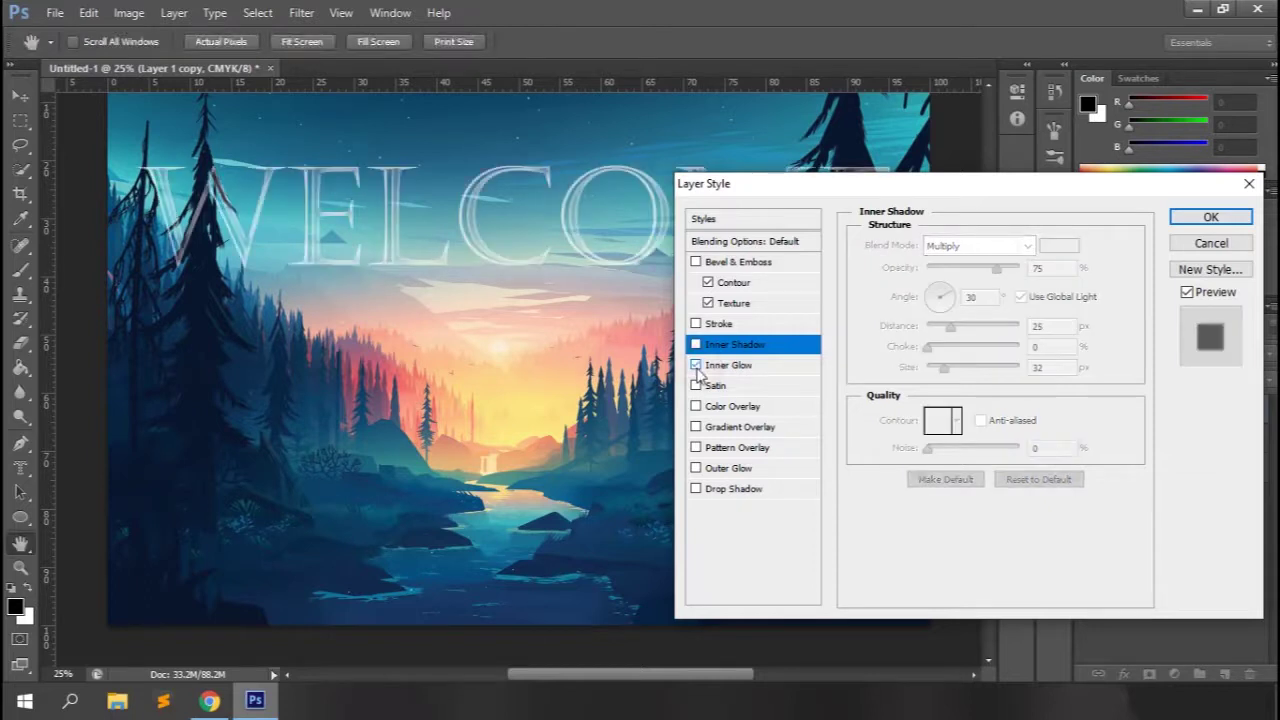
pyautogui.click(694, 263)
pyautogui.click(731, 368)
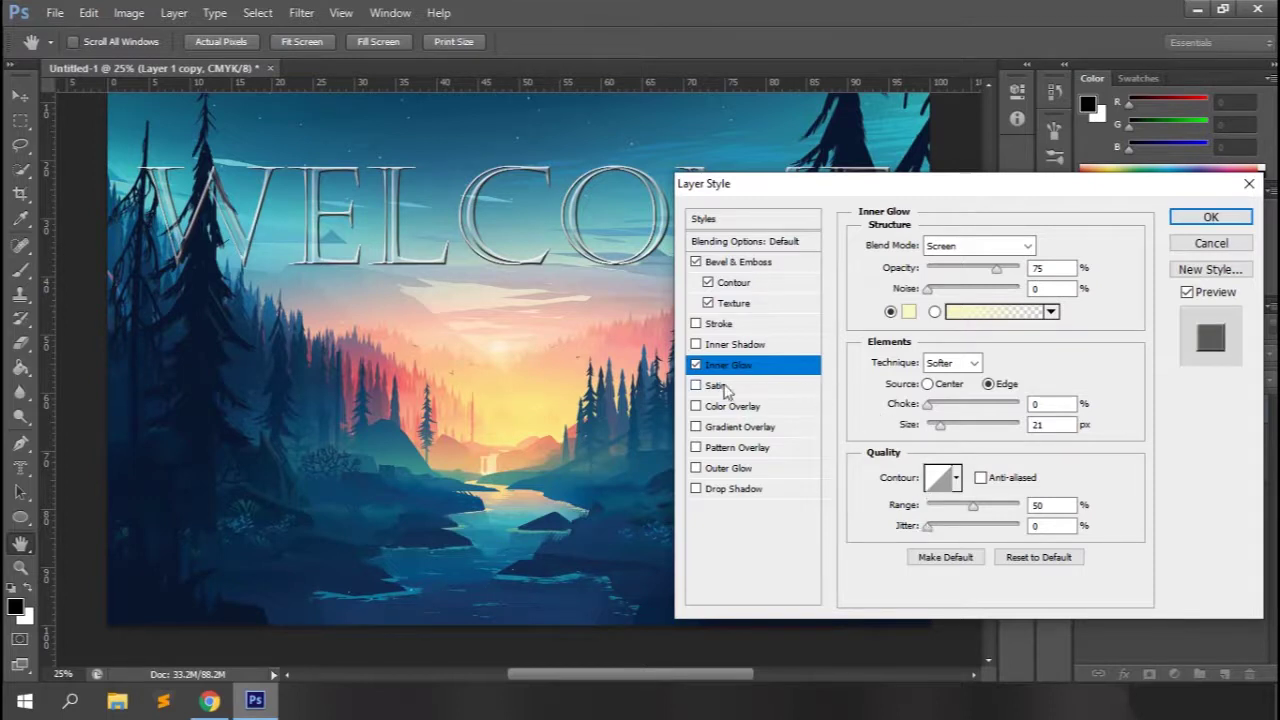
pyautogui.click(695, 366)
# Step: Try a satin effect with 213 px distance and 0 px size on the lettering, with Bevel & Emboss off
pyautogui.click(712, 386)
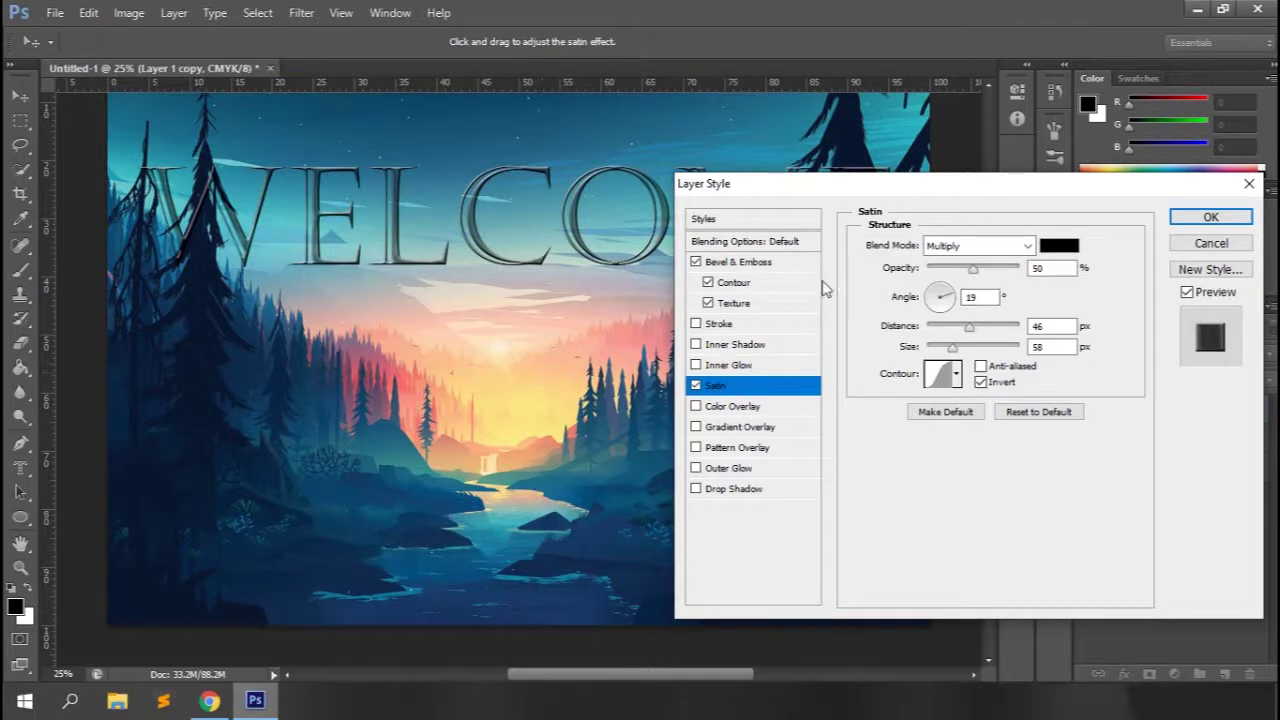
pyautogui.click(696, 262)
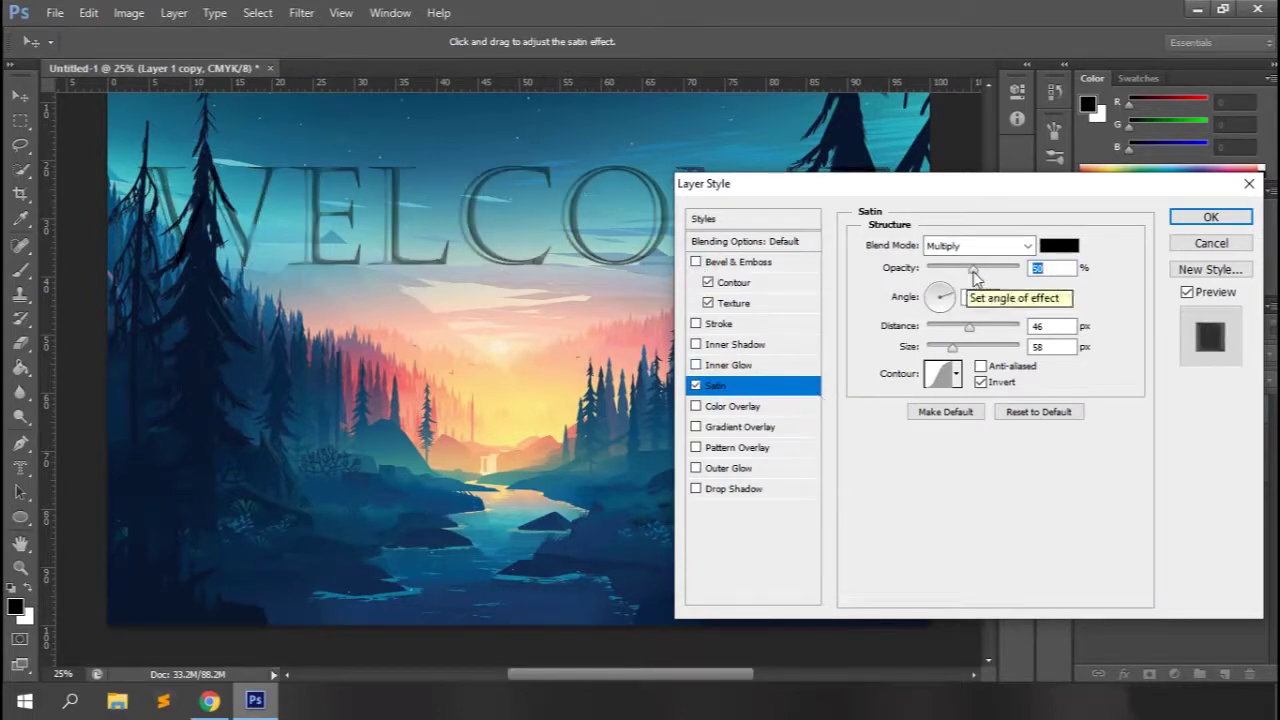
pyautogui.moveTo(968, 329); pyautogui.dragTo(702, 395)
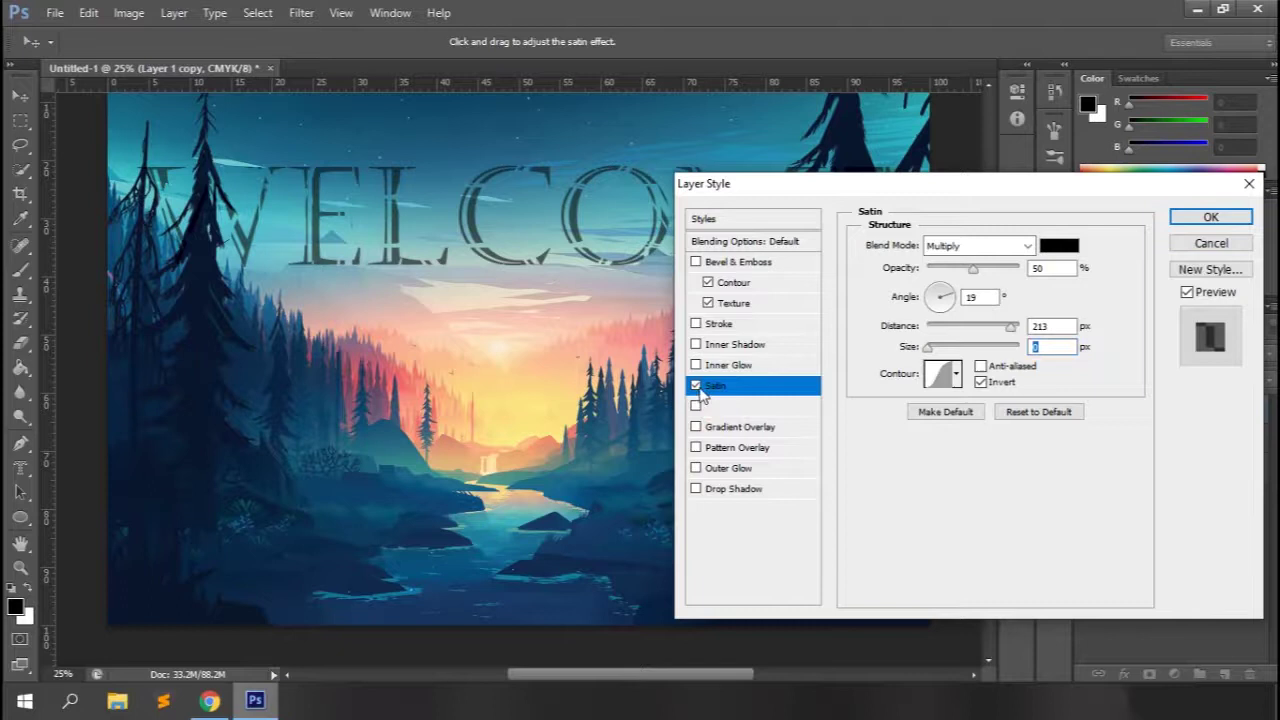
# Step: Swap the satin for a color overlay in dark blue sampled from the wallpaper, and turn the overlay off
pyautogui.click(696, 405)
pyautogui.click(695, 385)
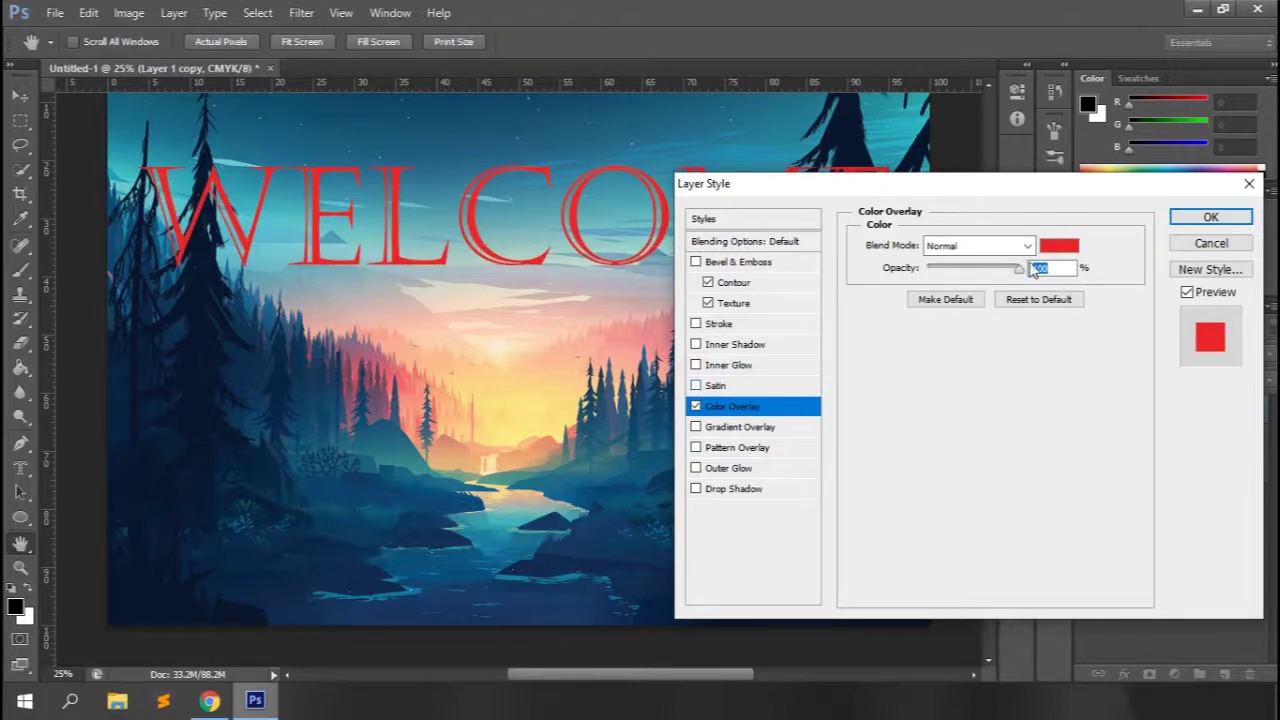
pyautogui.click(1059, 245)
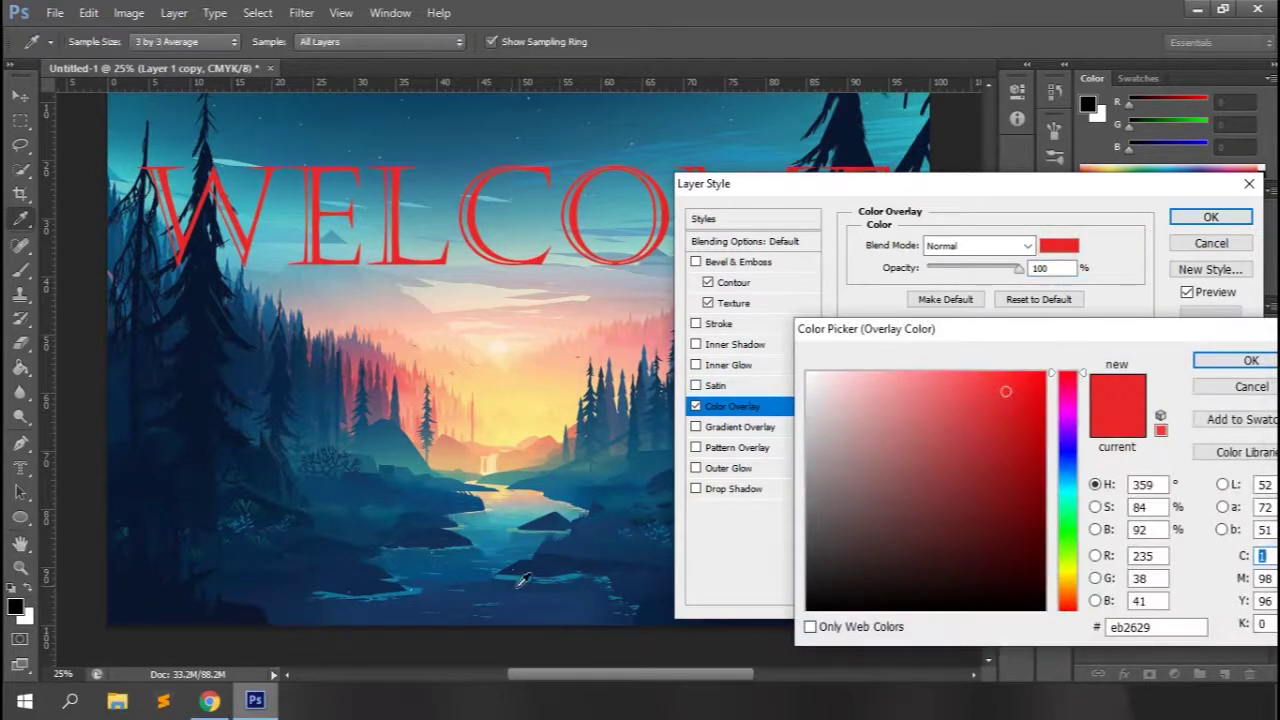
pyautogui.click(522, 580)
pyautogui.click(1248, 360)
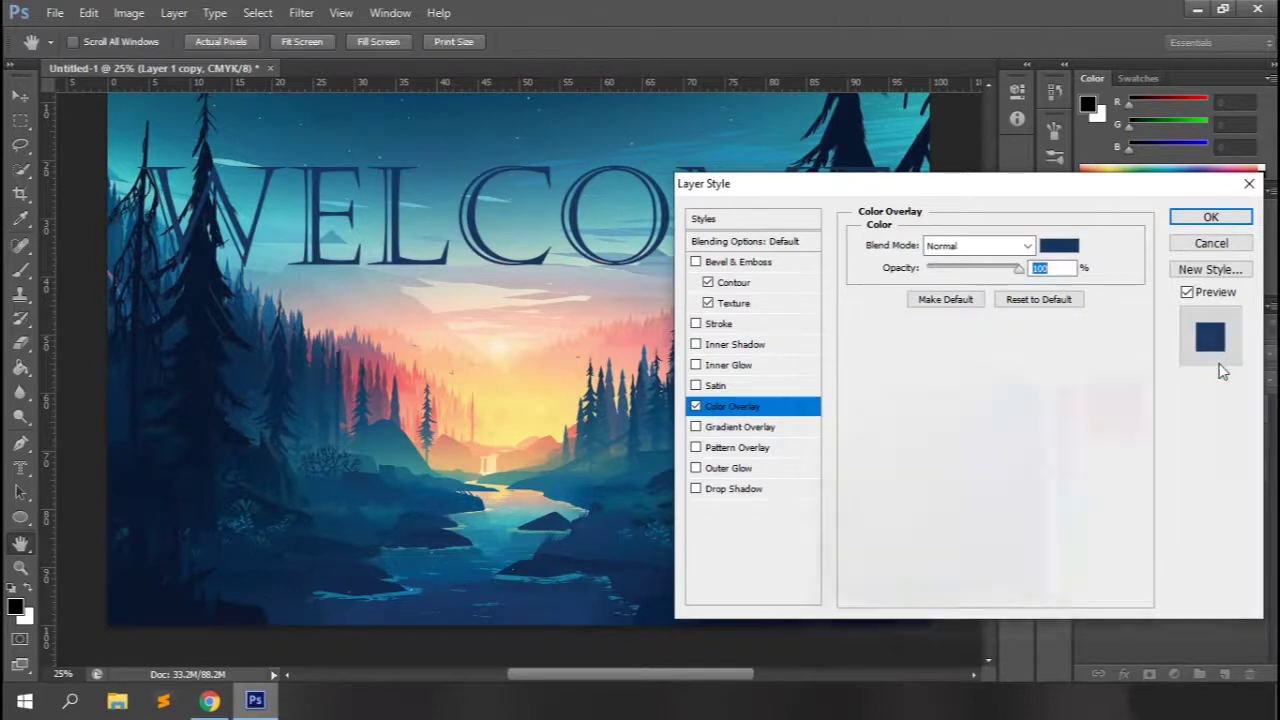
pyautogui.click(696, 405)
# Step: Enable a gradient overlay on the lettering using the Transparent Rainbow preset
pyautogui.click(700, 426)
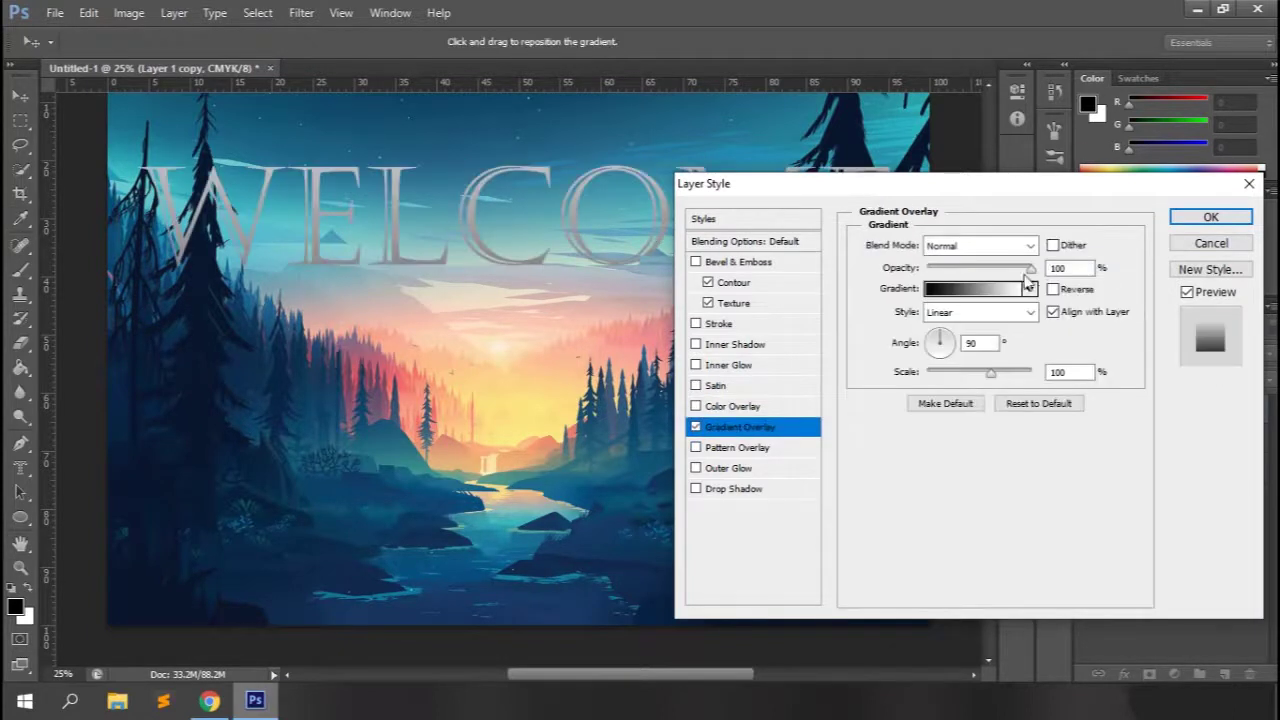
pyautogui.click(988, 292)
pyautogui.click(903, 203)
pyautogui.click(876, 230)
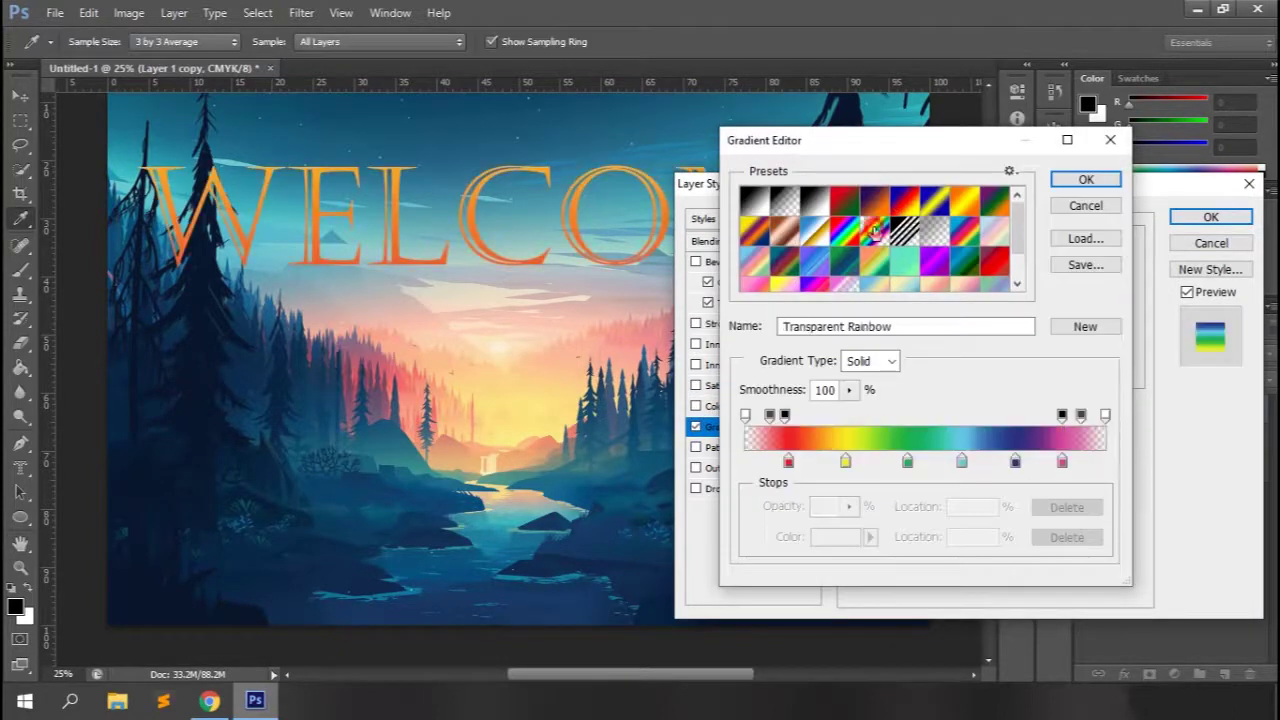
pyautogui.click(1084, 184)
# Step: Try the Angle and Radial styles for the rainbow gradient overlay, and turn the overlay off
pyautogui.click(1030, 313)
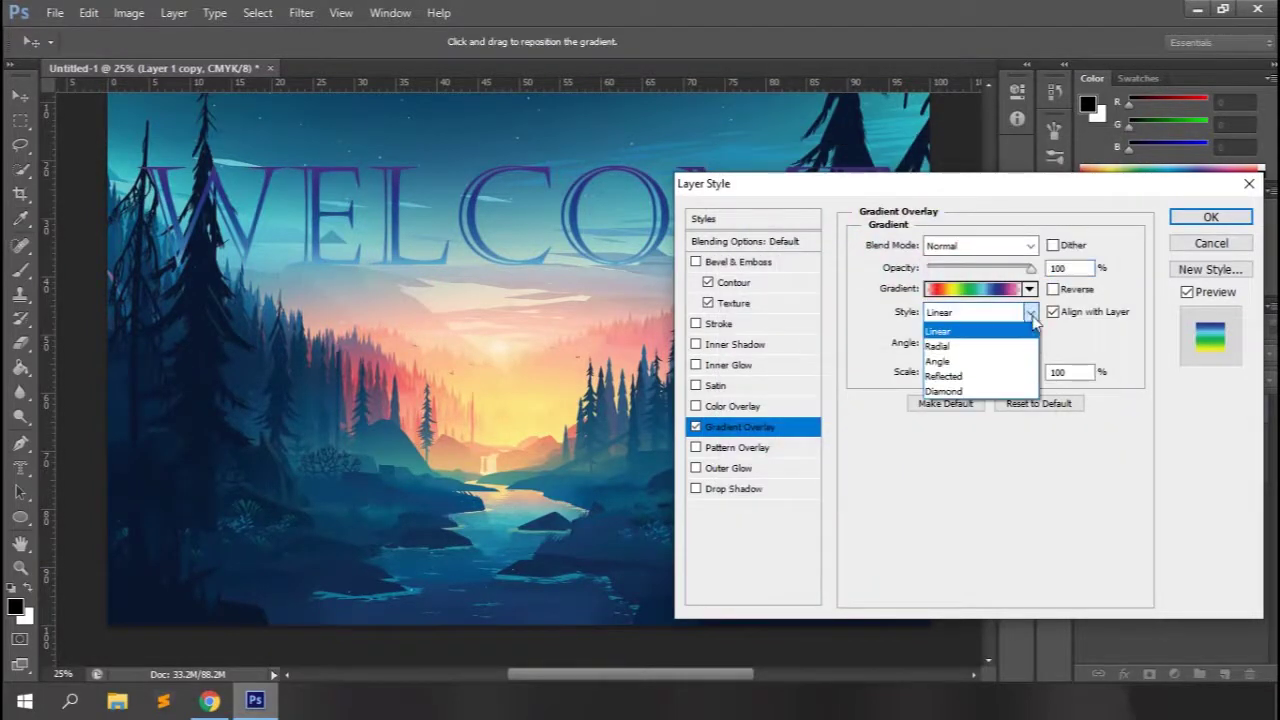
pyautogui.click(940, 361)
pyautogui.click(975, 312)
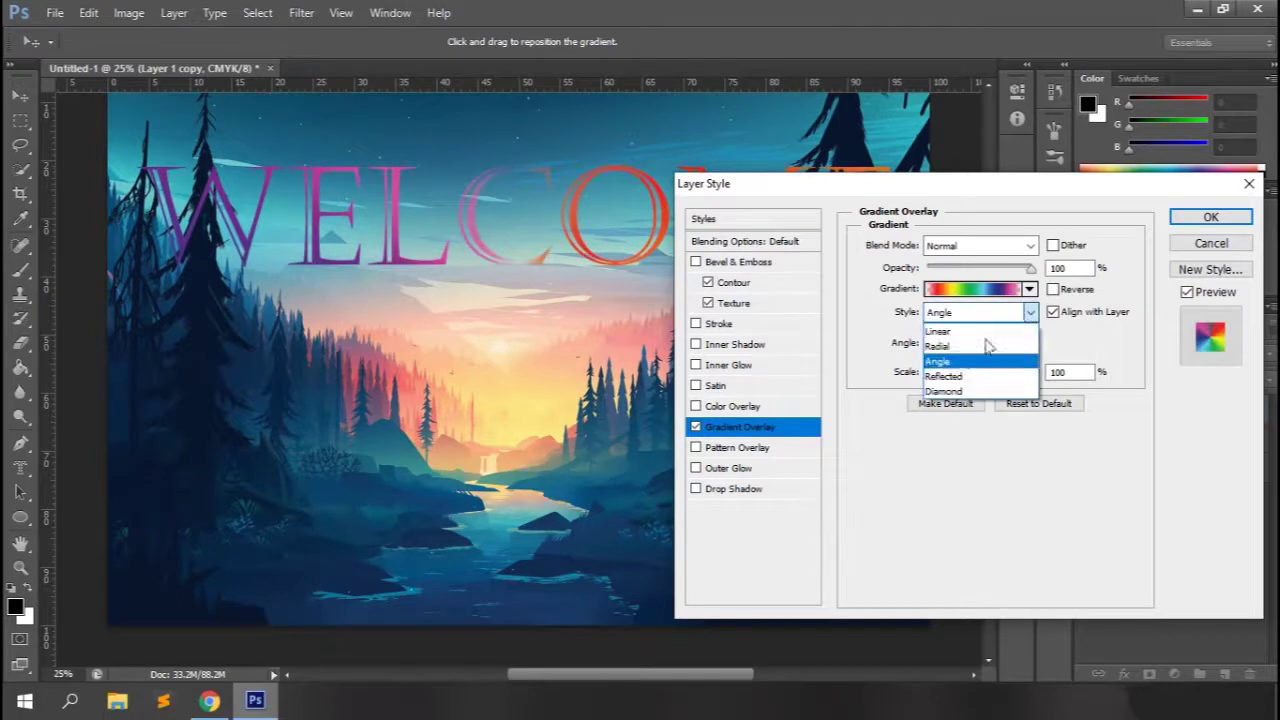
pyautogui.click(940, 346)
pyautogui.moveTo(931, 178); pyautogui.dragTo(965, 126)
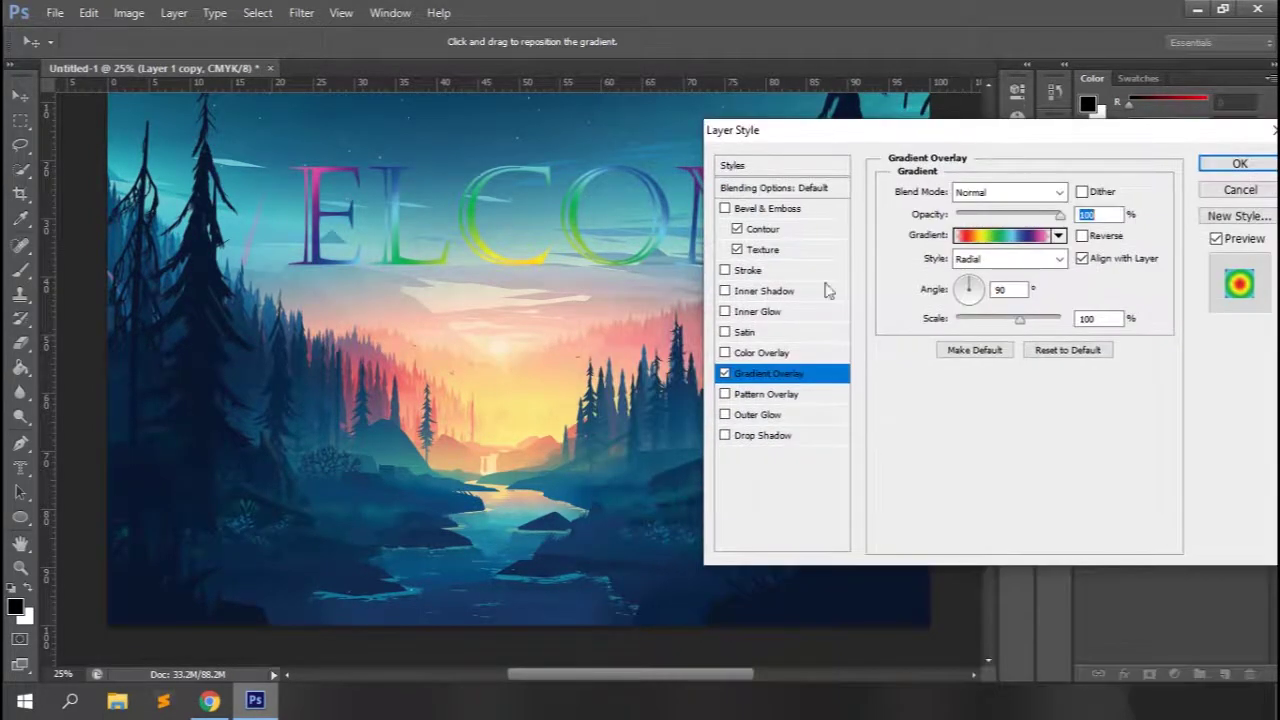
pyautogui.click(725, 374)
# Step: Try several pattern overlays and an outer glow on the lettering, leaving both effects off
pyautogui.click(752, 395)
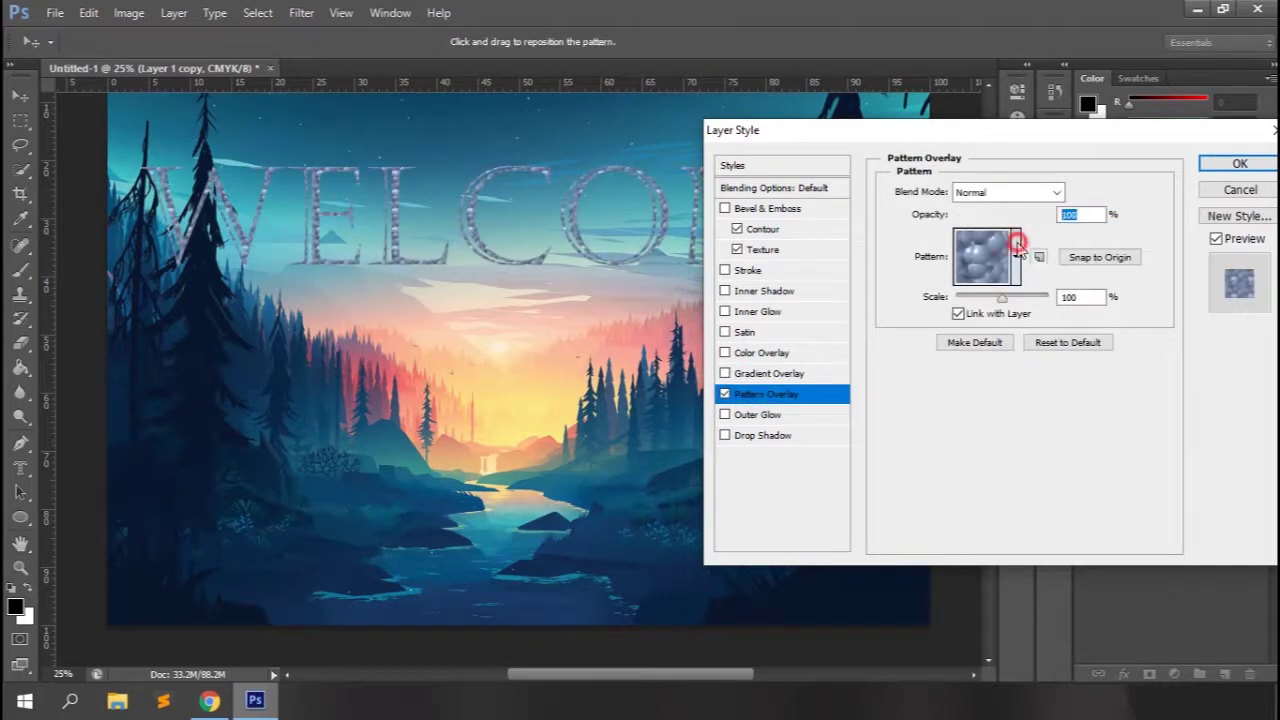
pyautogui.click(1016, 254)
pyautogui.click(858, 345)
pyautogui.click(1007, 344)
pyautogui.click(947, 433)
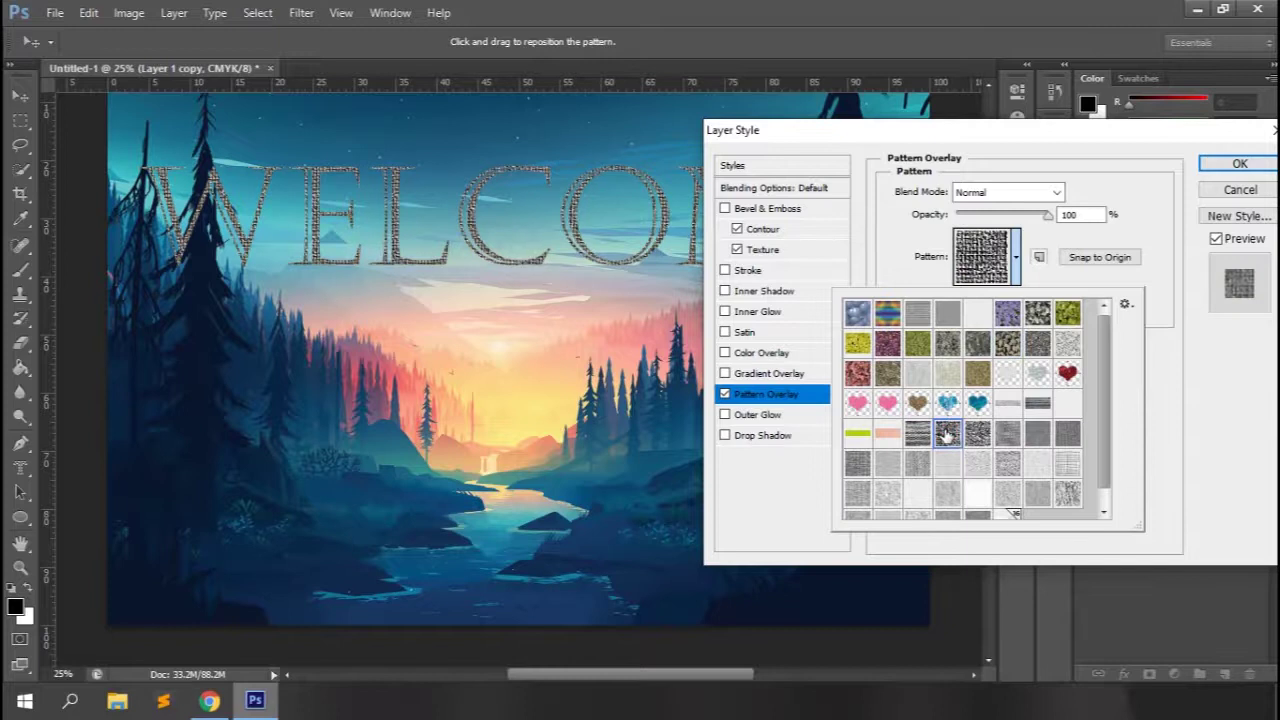
pyautogui.click(862, 315)
pyautogui.click(860, 347)
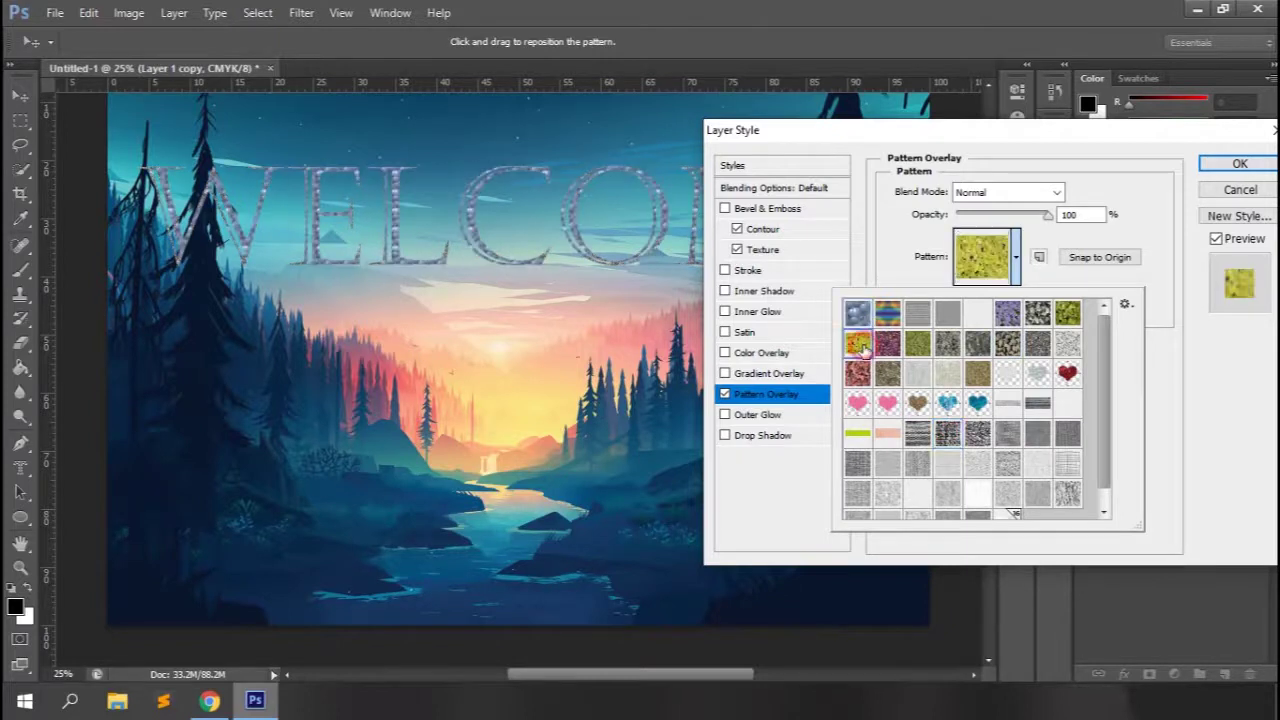
pyautogui.click(725, 395)
pyautogui.click(725, 395)
pyautogui.click(757, 414)
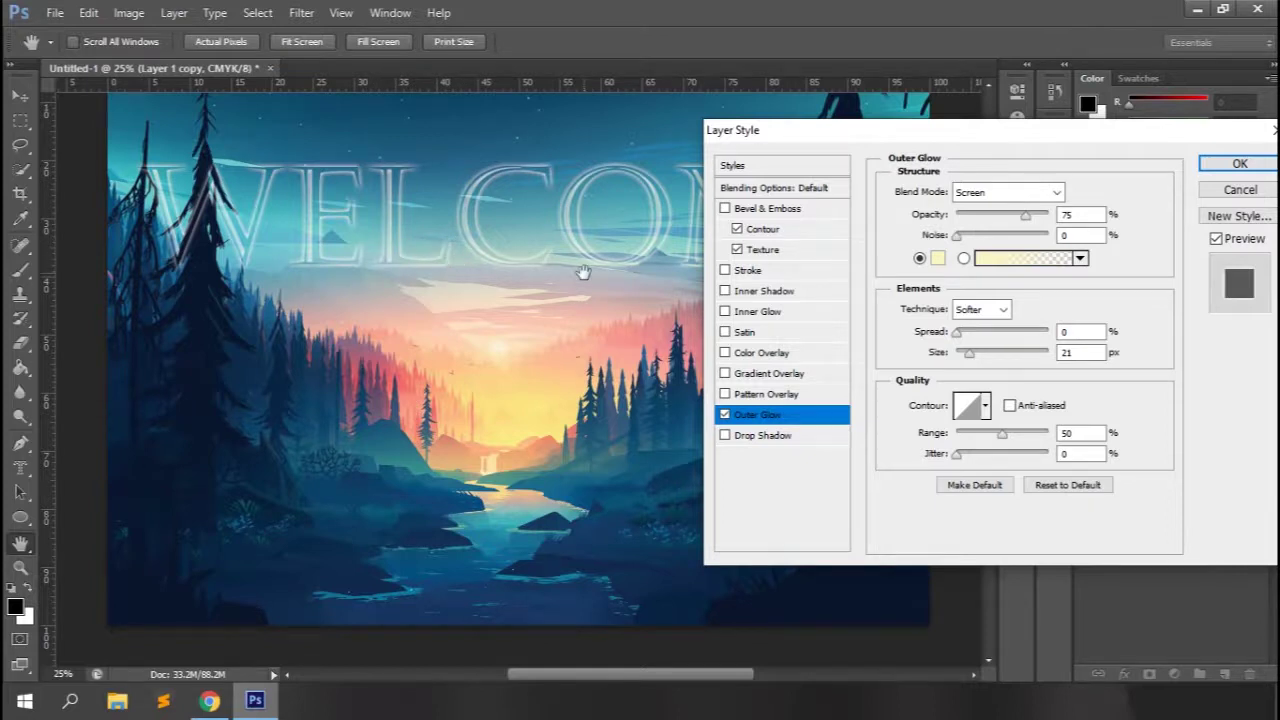
pyautogui.click(725, 414)
# Step: Enable a drop shadow at a 145° angle with 28 px distance, and turn Bevel & Emboss back on
pyautogui.click(762, 438)
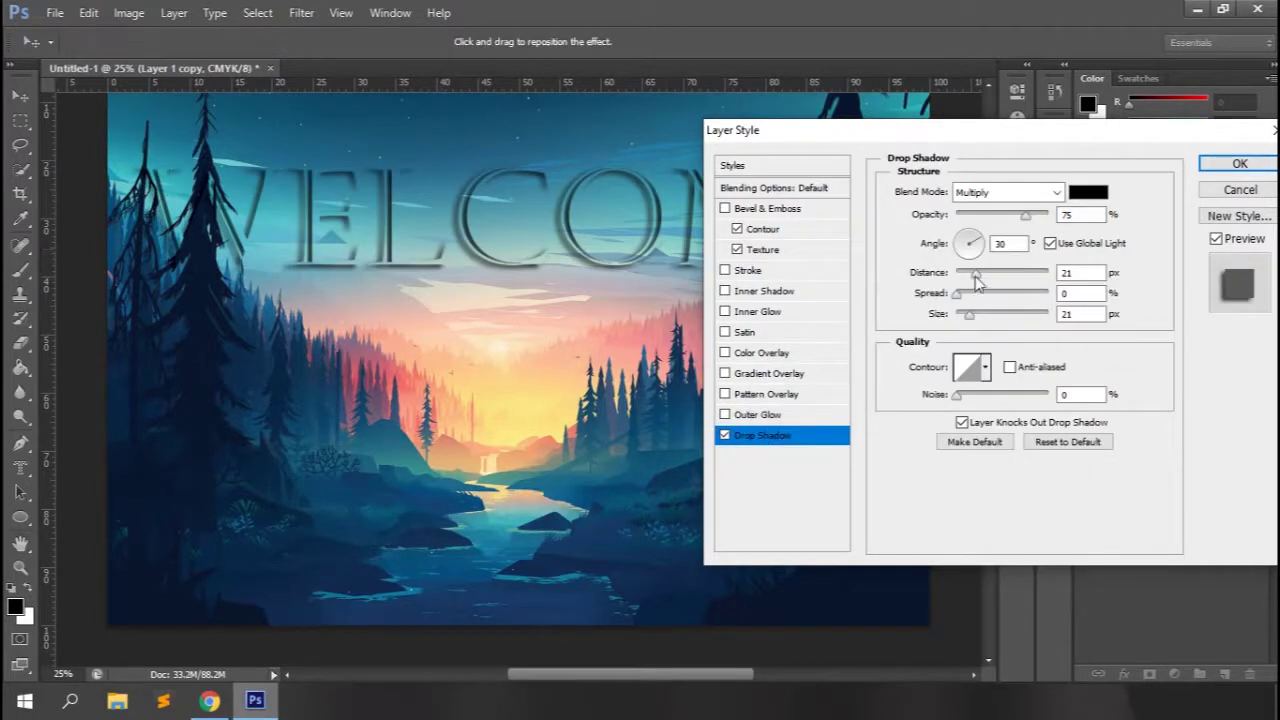
pyautogui.moveTo(976, 283); pyautogui.dragTo(961, 241)
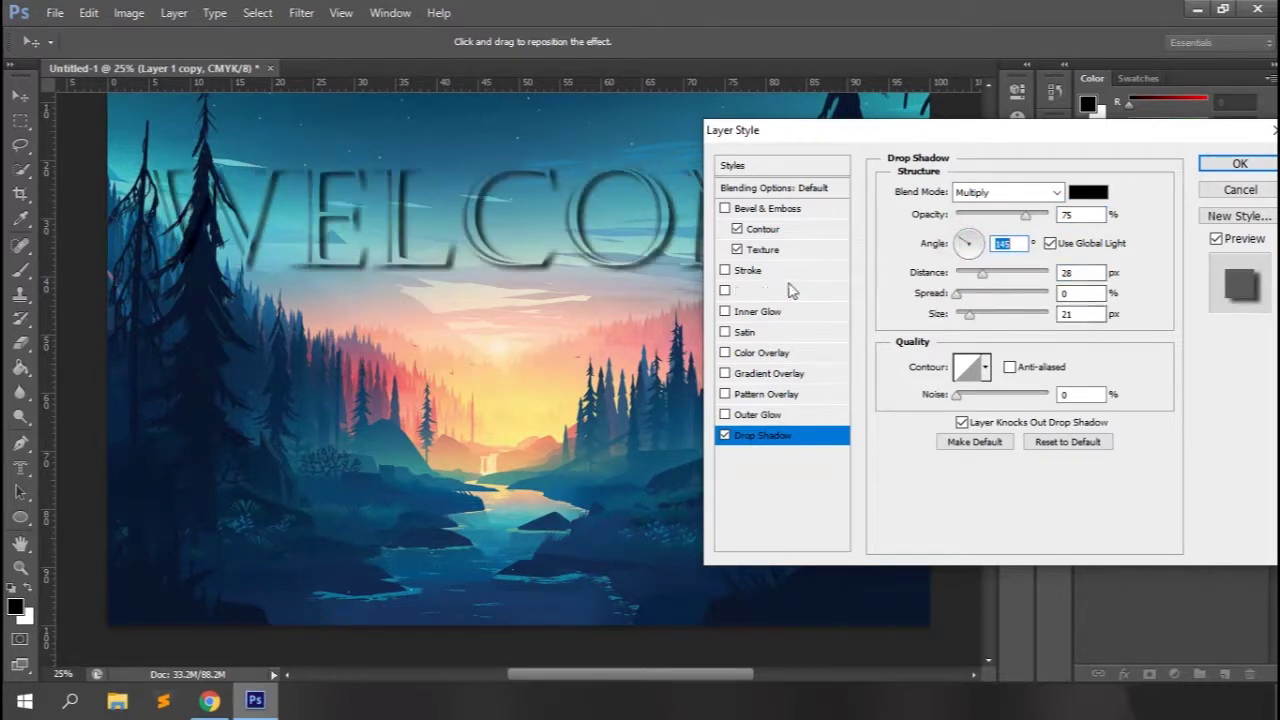
pyautogui.click(724, 208)
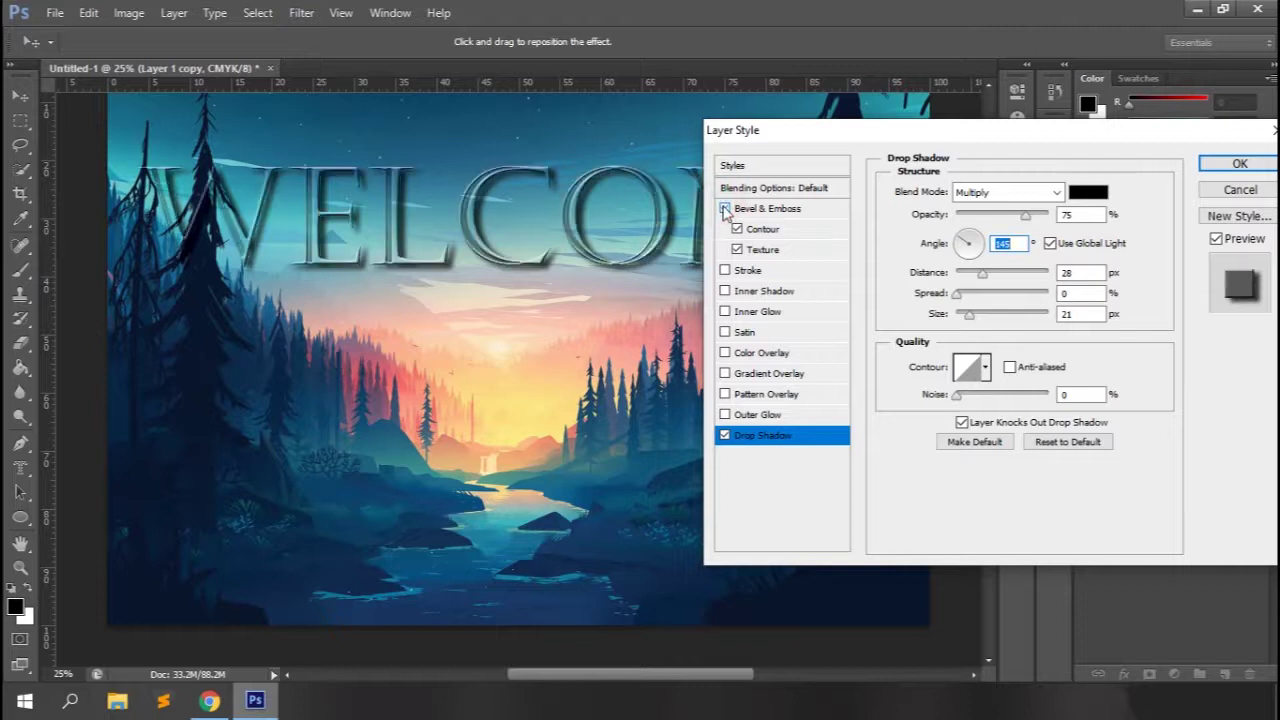
# Step: Try 69% spread and 4 px size, settle on 14 px distance, 0% spread and 18 px size for the shadow, and apply the layer style
pyautogui.moveTo(956, 293); pyautogui.dragTo(962, 330)
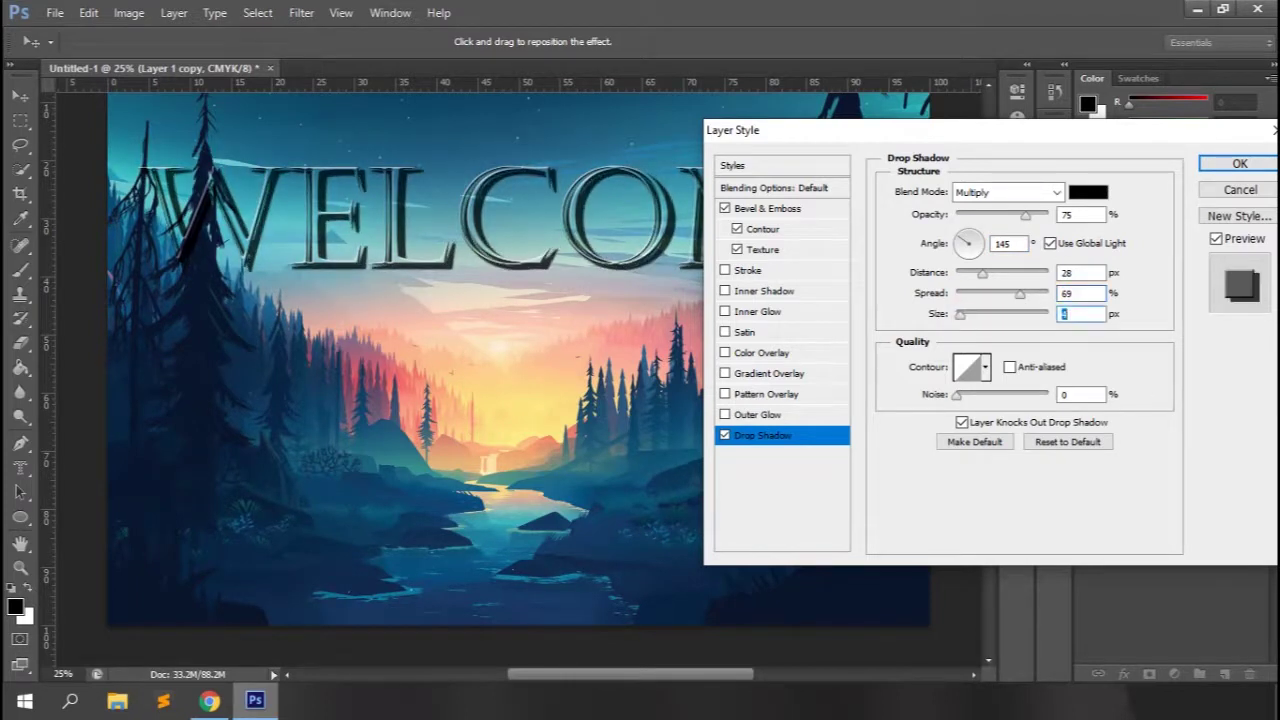
pyautogui.click(726, 437)
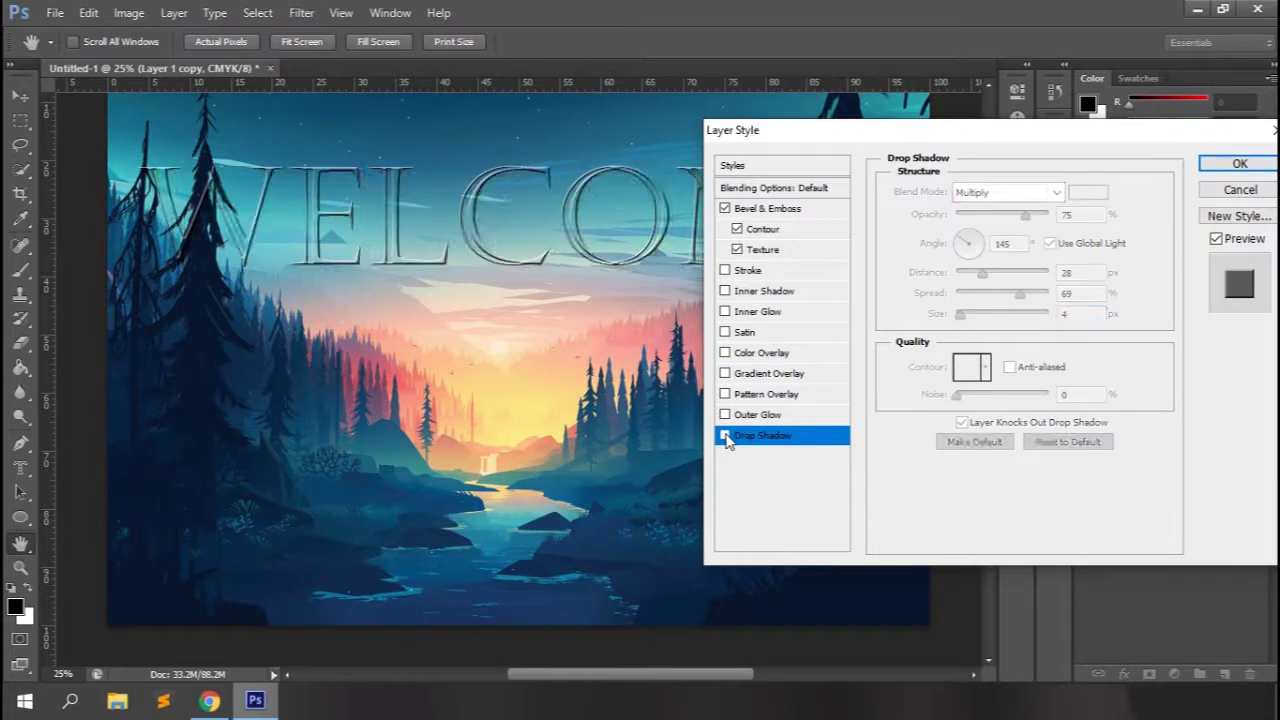
pyautogui.click(726, 437)
pyautogui.moveTo(1022, 300); pyautogui.dragTo(972, 324)
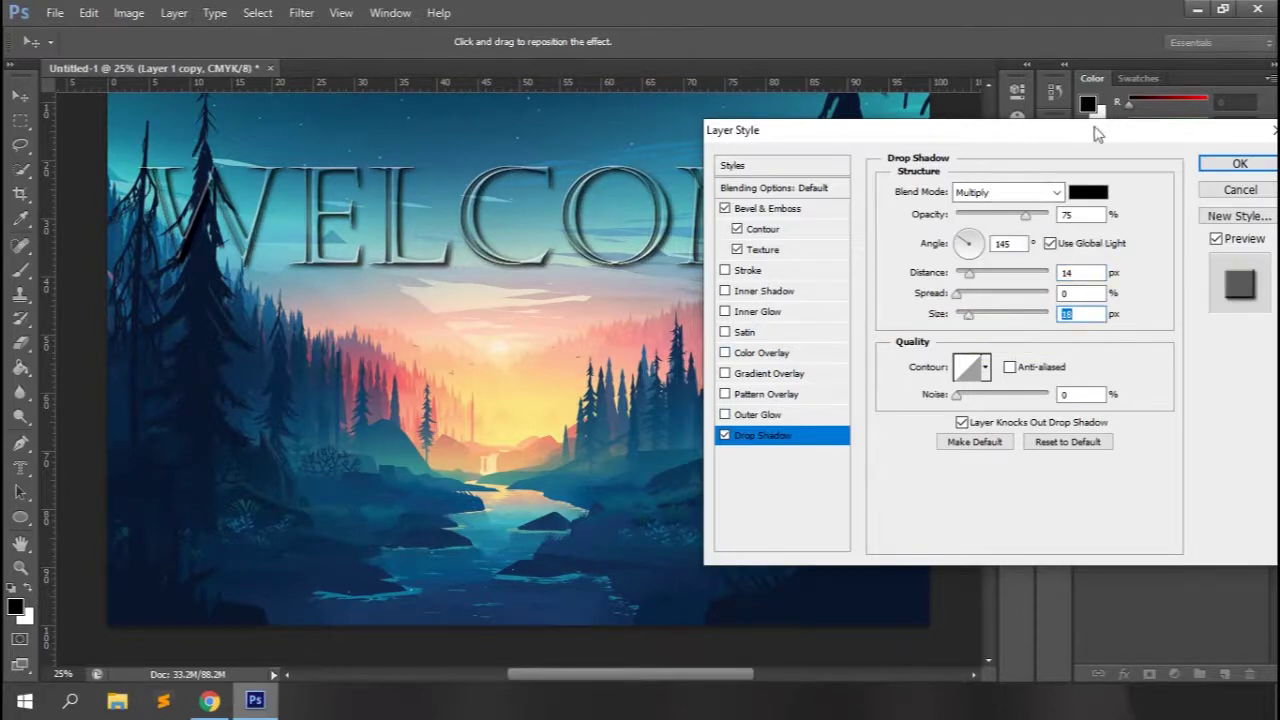
pyautogui.click(1239, 163)
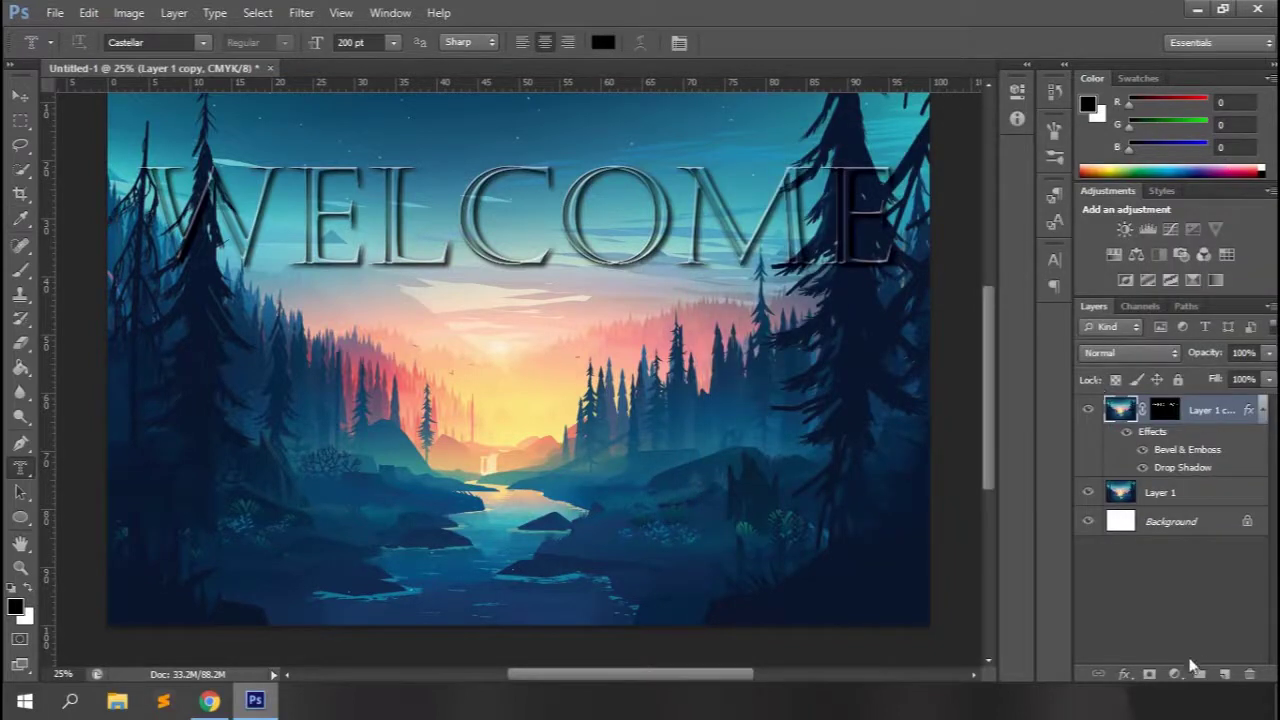
pyautogui.click(1124, 674)
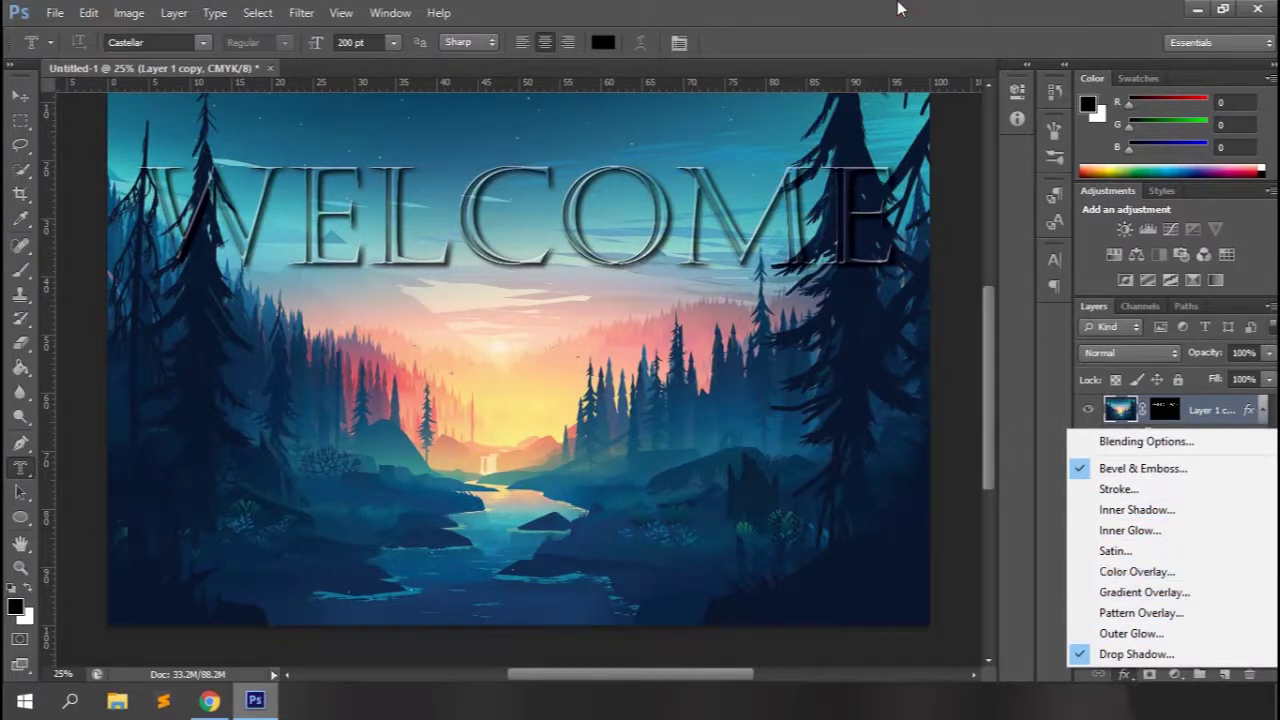
pyautogui.press('Escape')
# Step: Switch to the Vertical Type Mask tool, and return to the Horizontal Type tool
pyautogui.click(20, 467)
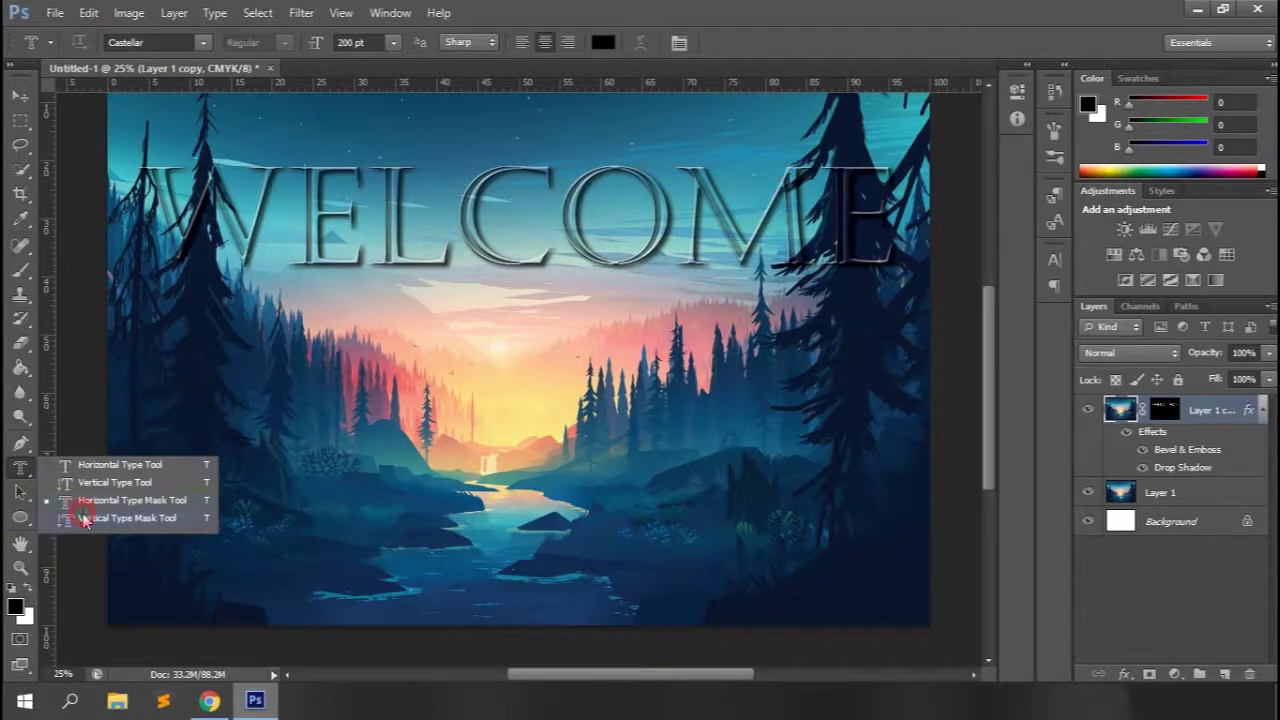
pyautogui.click(83, 516)
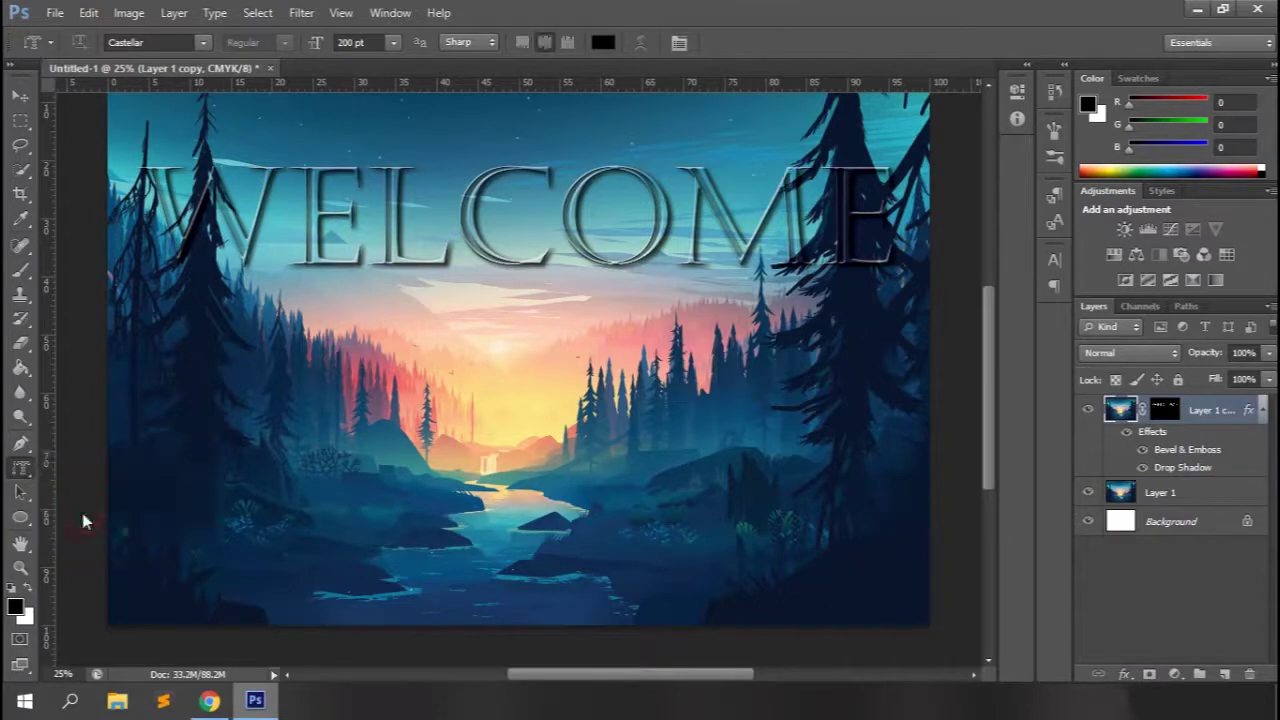
pyautogui.rightClick(20, 467)
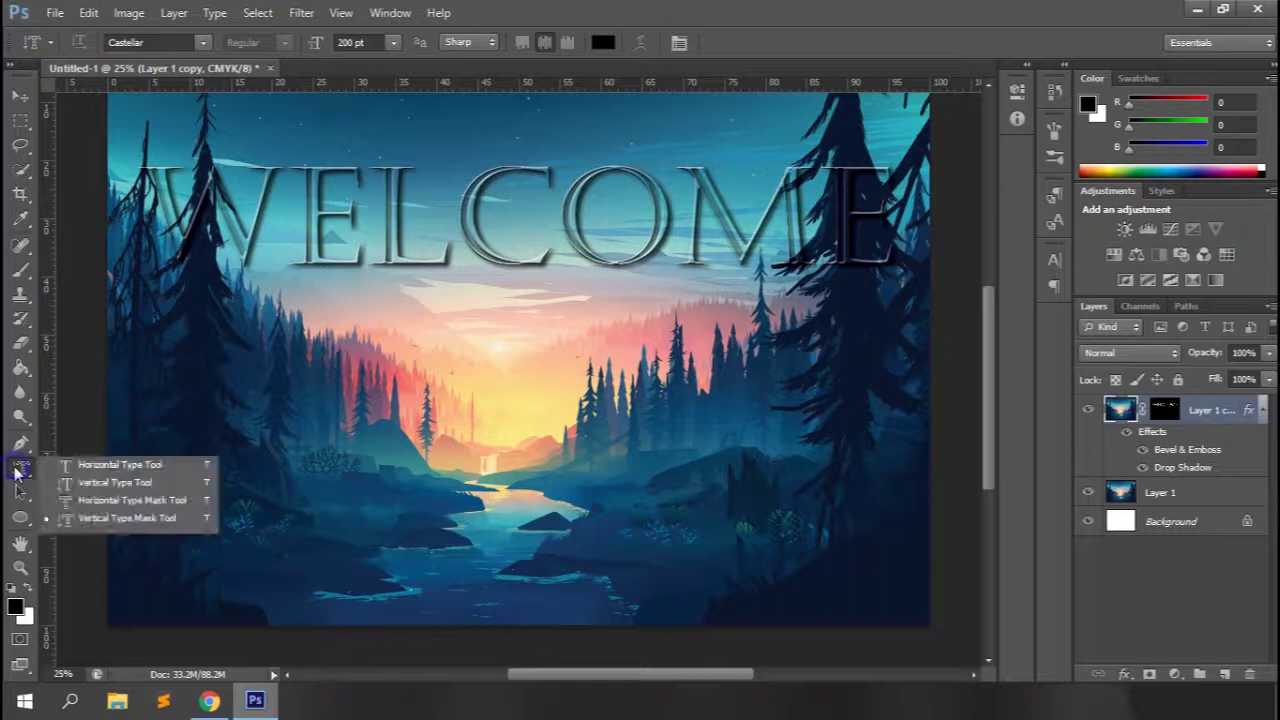
pyautogui.click(82, 467)
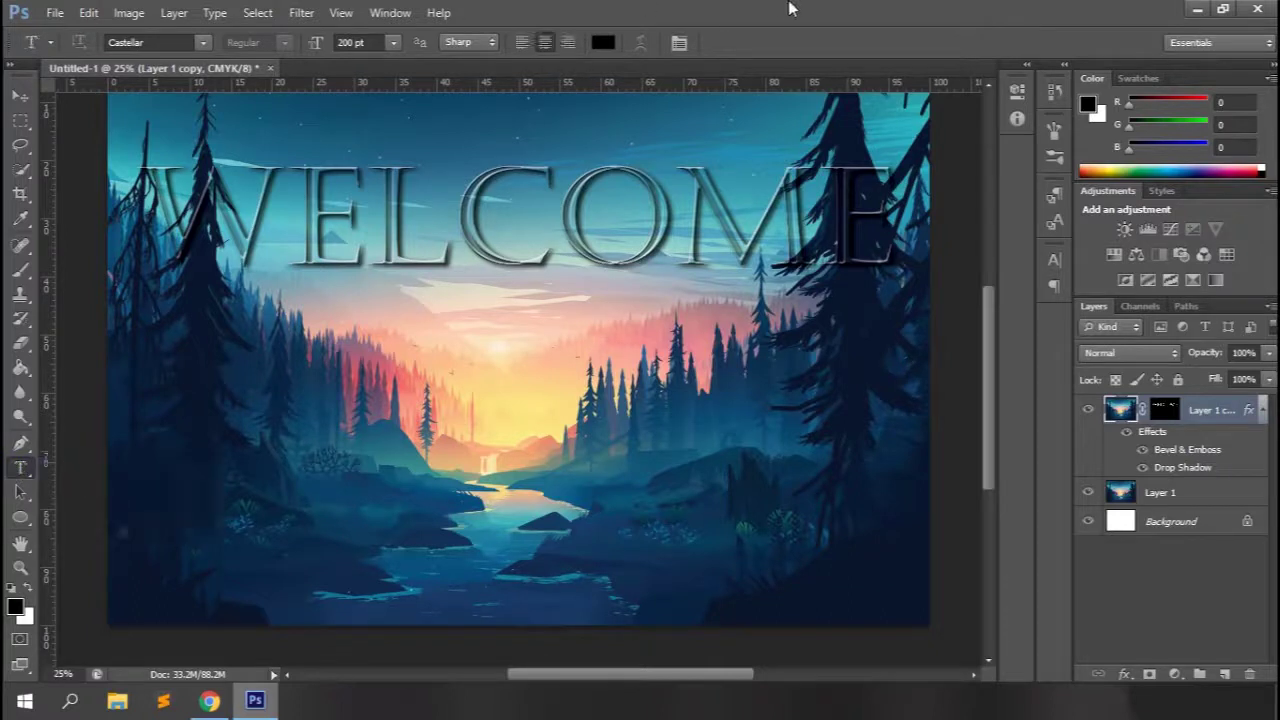